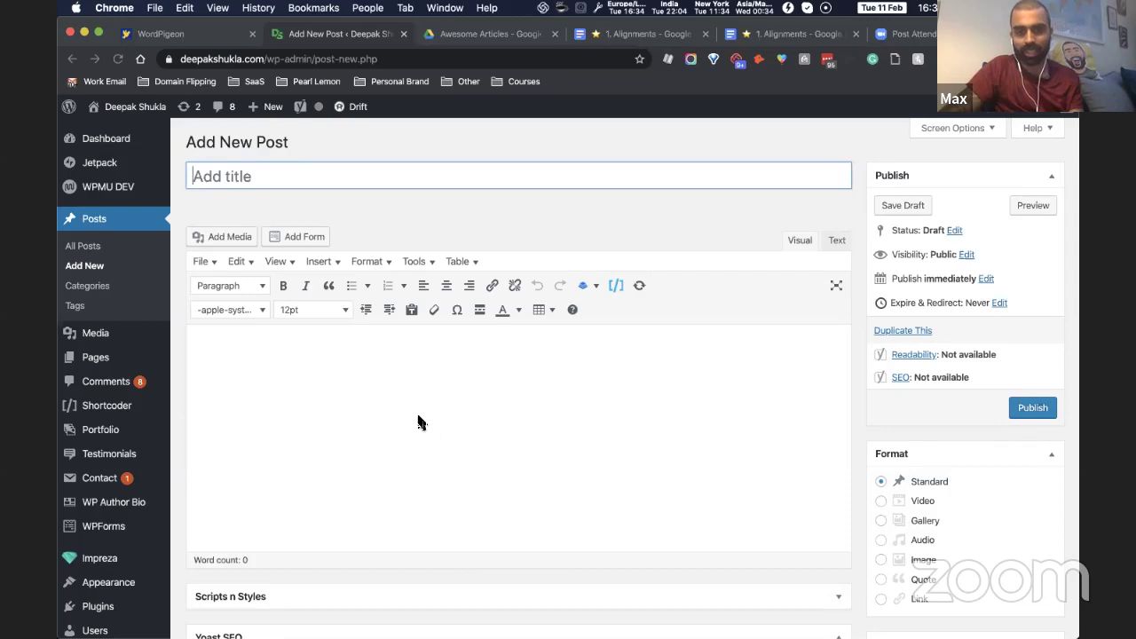
left_click(416, 411)
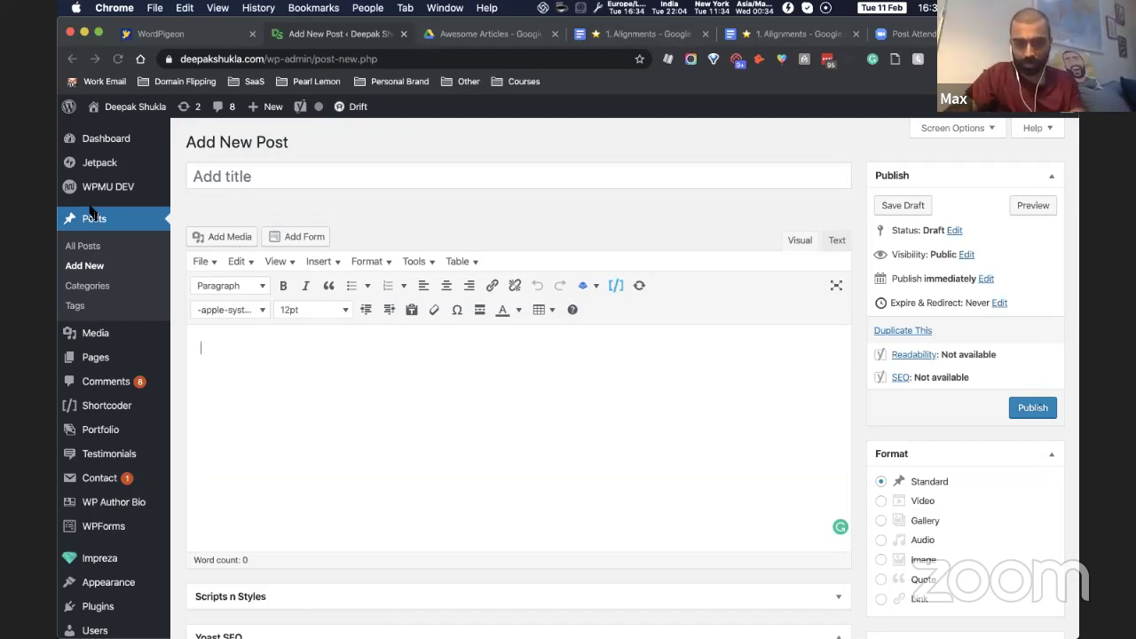
key("F11")
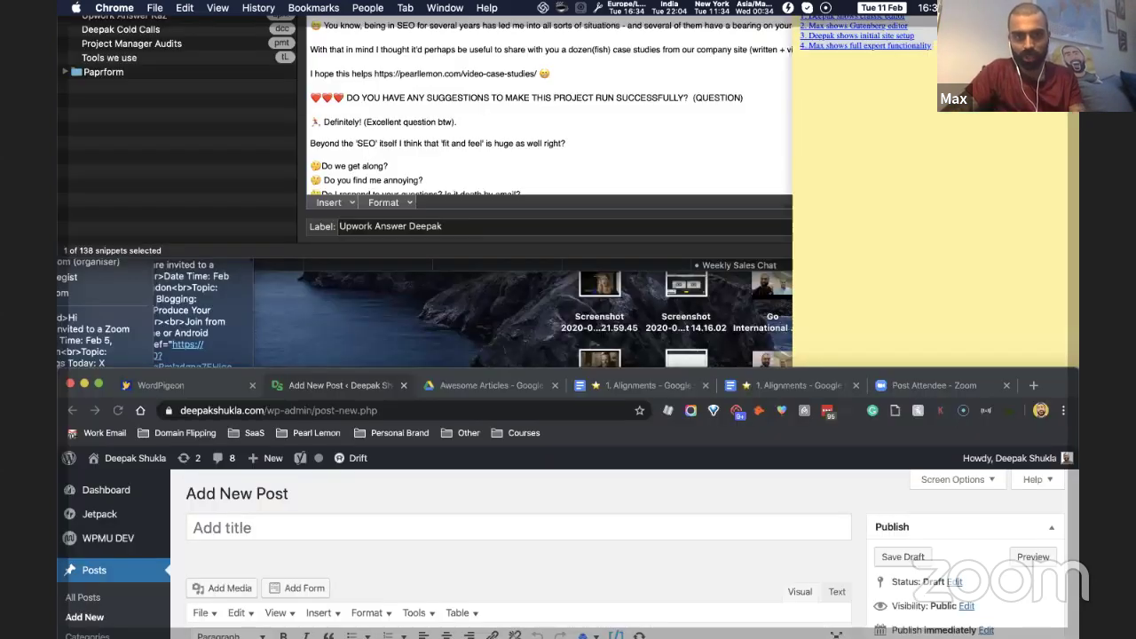
key("F11")
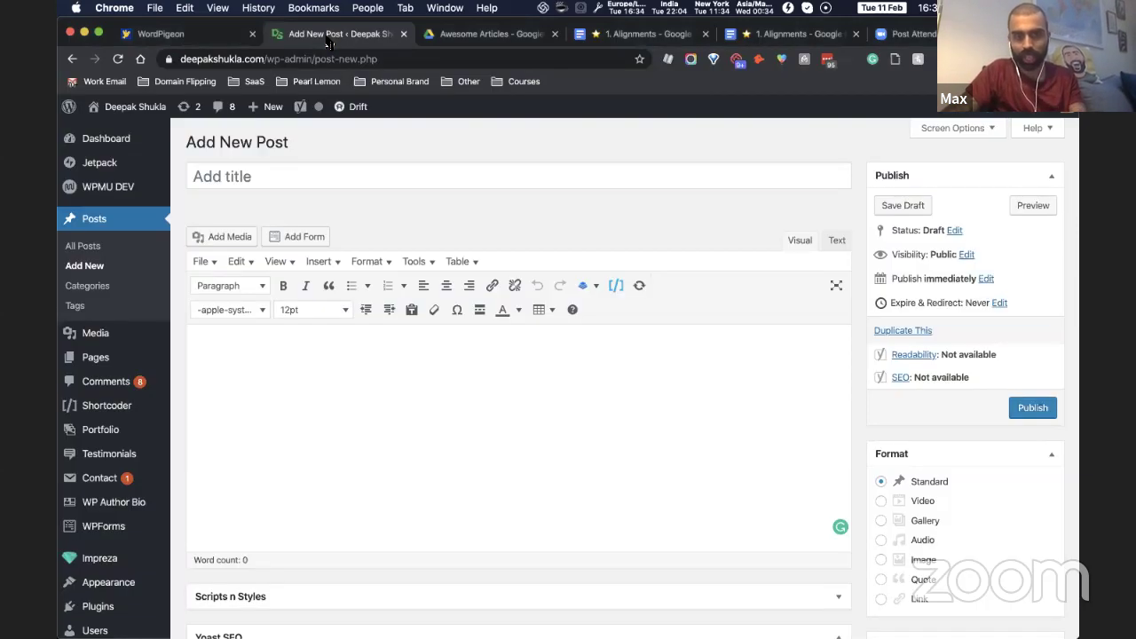
Step: Locate the duplicate "1. Alignments" Google Docs tab and close it, keeping one copy of the document open
key("ctrl+Tab")
key("ctrl+Tab")
key("ctrl+Tab")
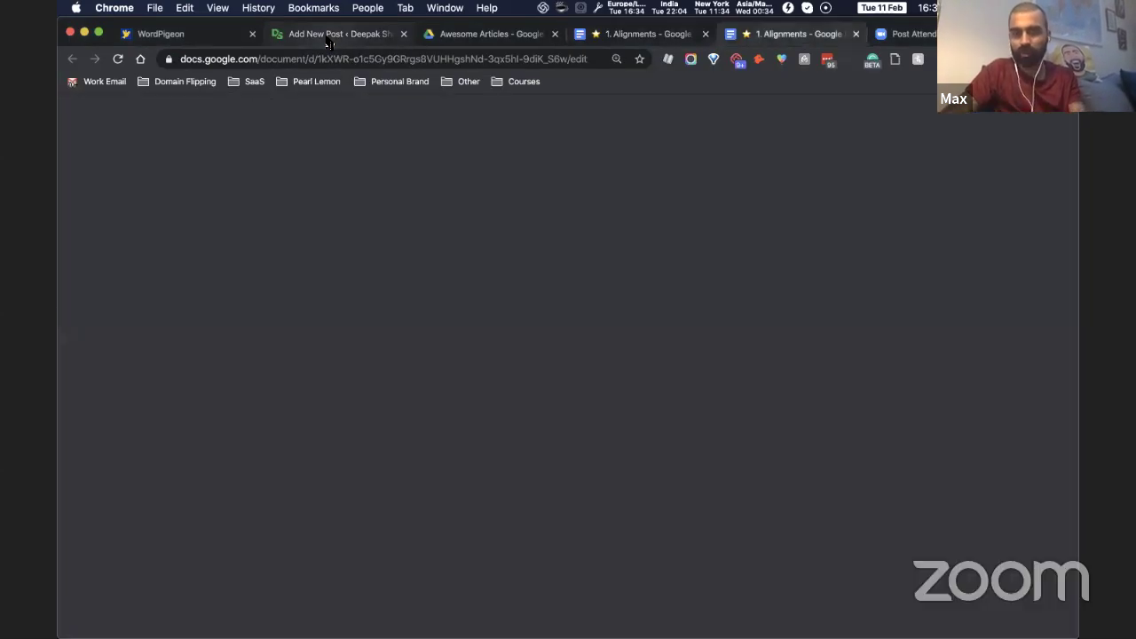
key("ctrl+shift+Tab")
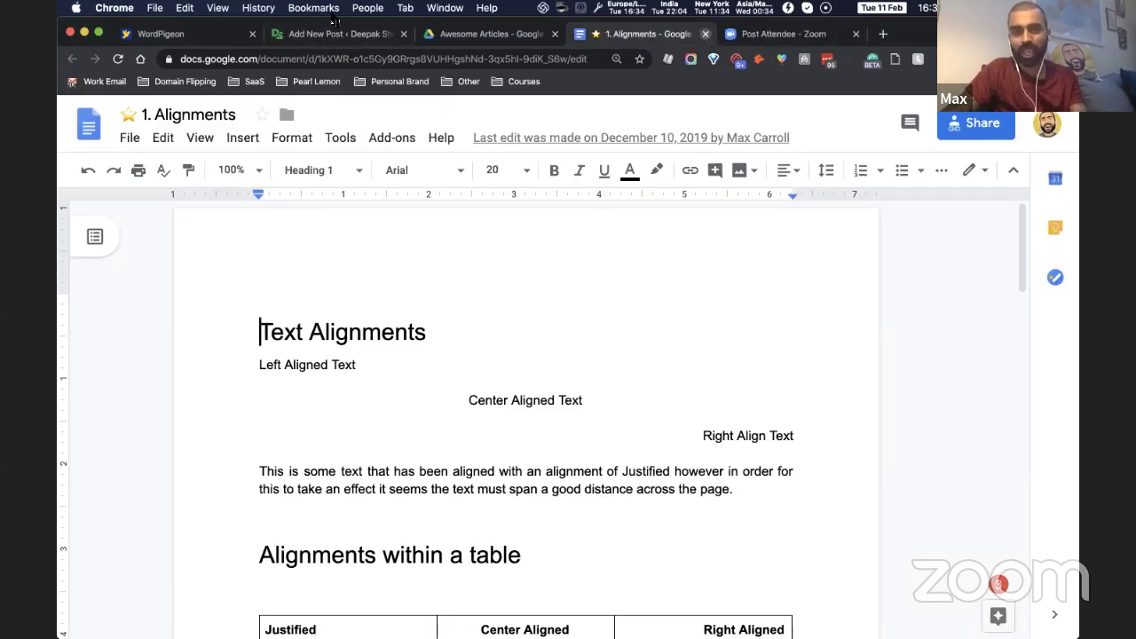
left_click(706, 35)
Step: Return to the new WordPress post and title it "Example 1"
left_click(326, 35)
left_click(293, 177)
type("Example 1")
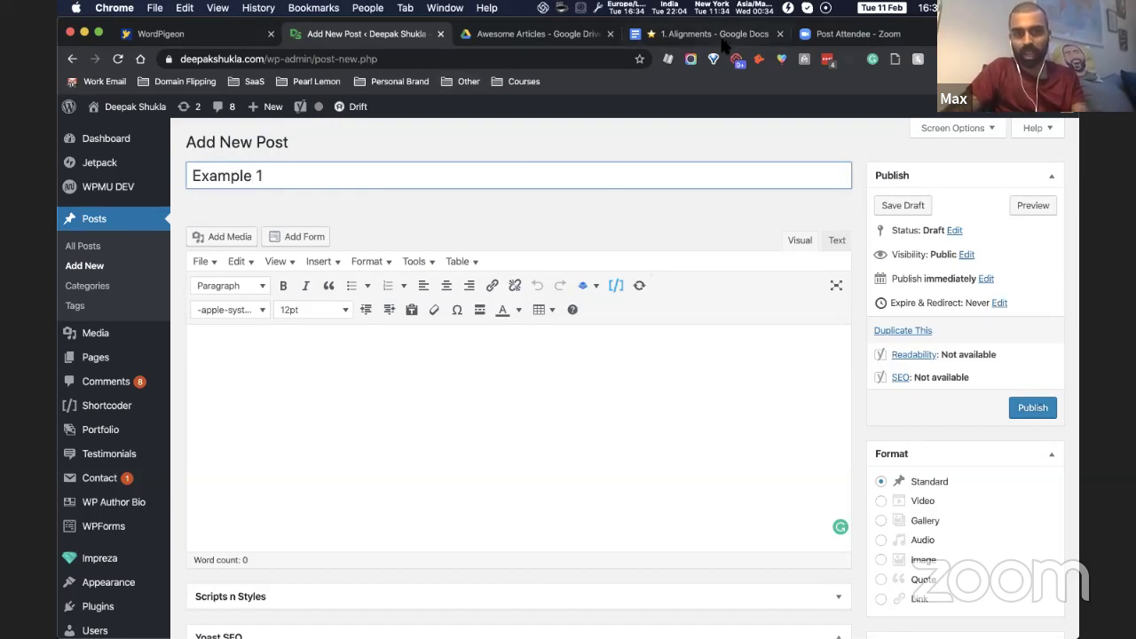
Step: Review the "1. Alignments" Google Doc through to its end, examining the aligned text, the table and the image wrapping examples
left_click(722, 39)
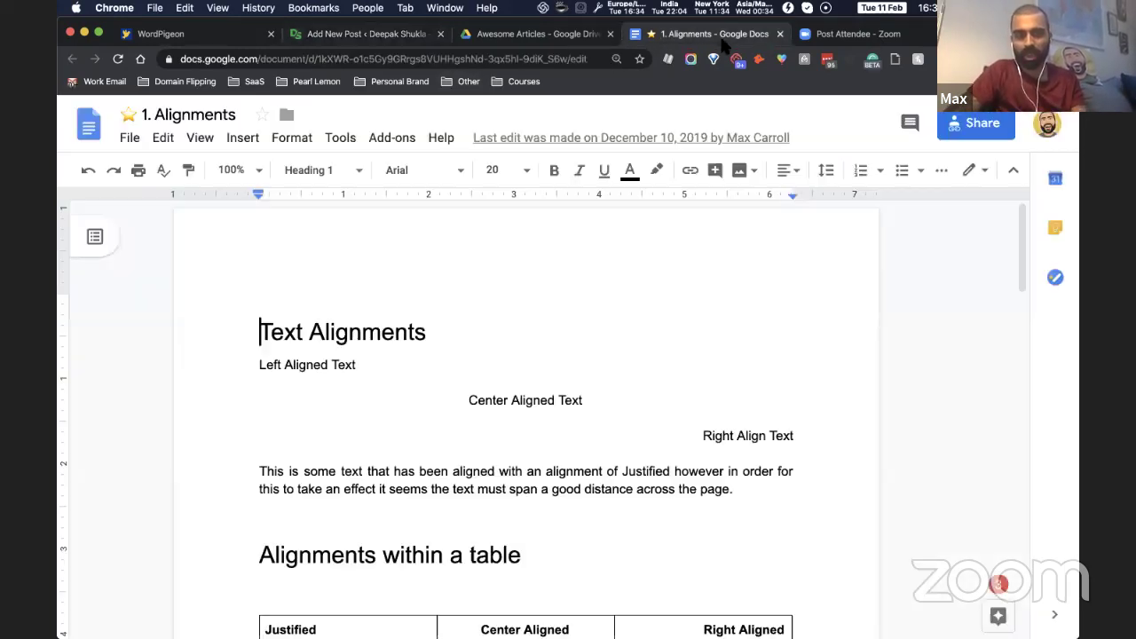
scroll(520, 258, "down", 2)
scroll(492, 276, "down", 2)
scroll(355, 310, "up", 1)
left_click(238, 276)
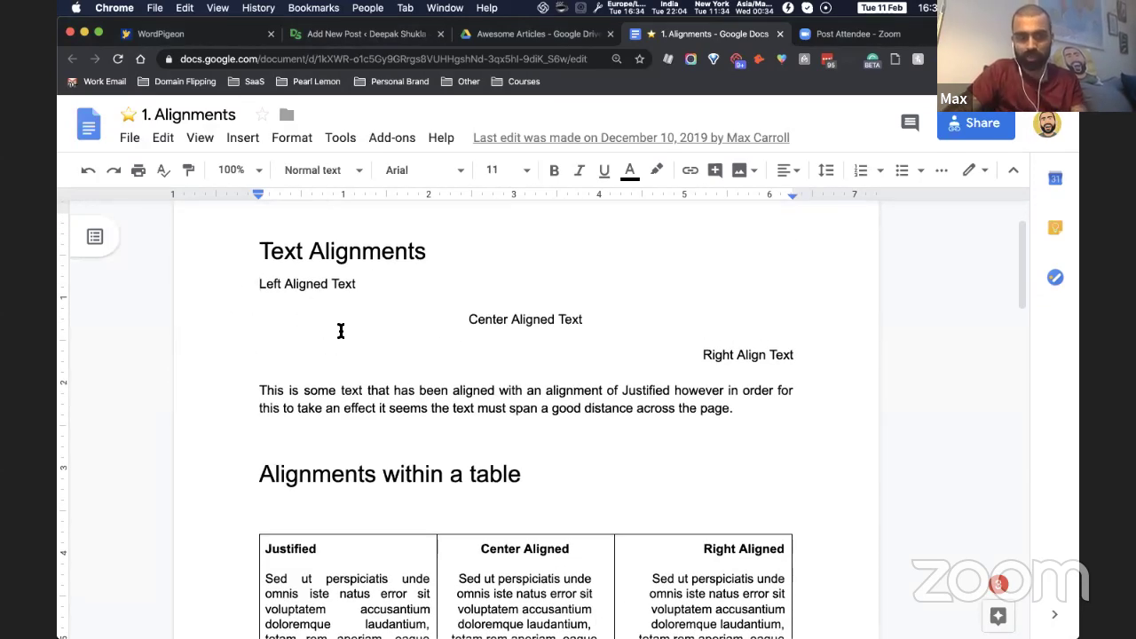
key("super+equal")
key("super+equal")
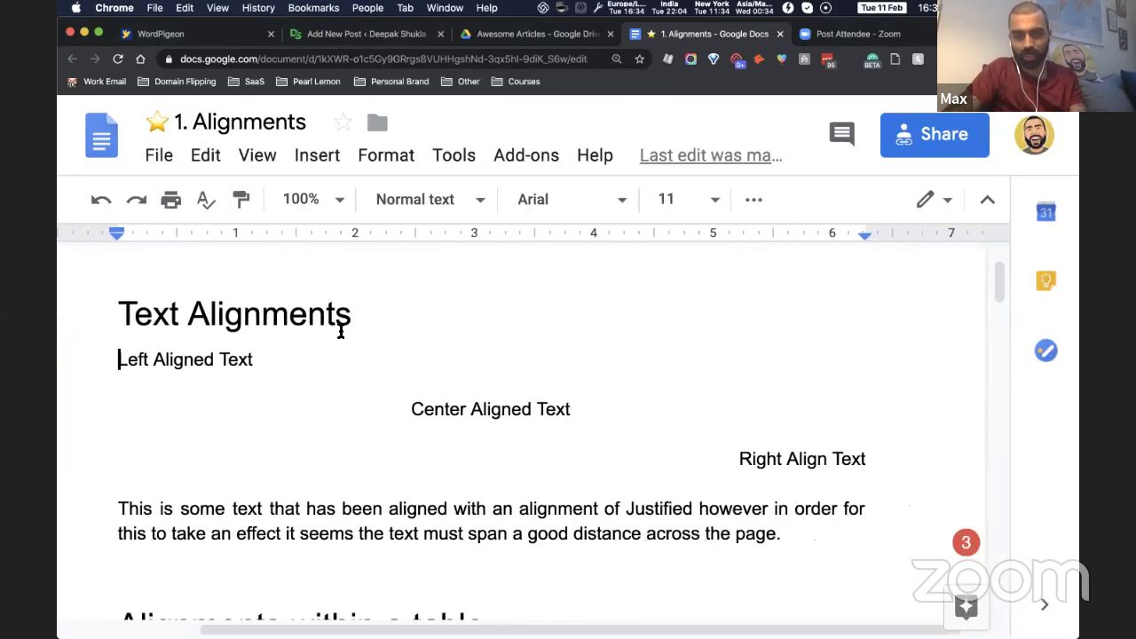
scroll(340, 331, "down", 2)
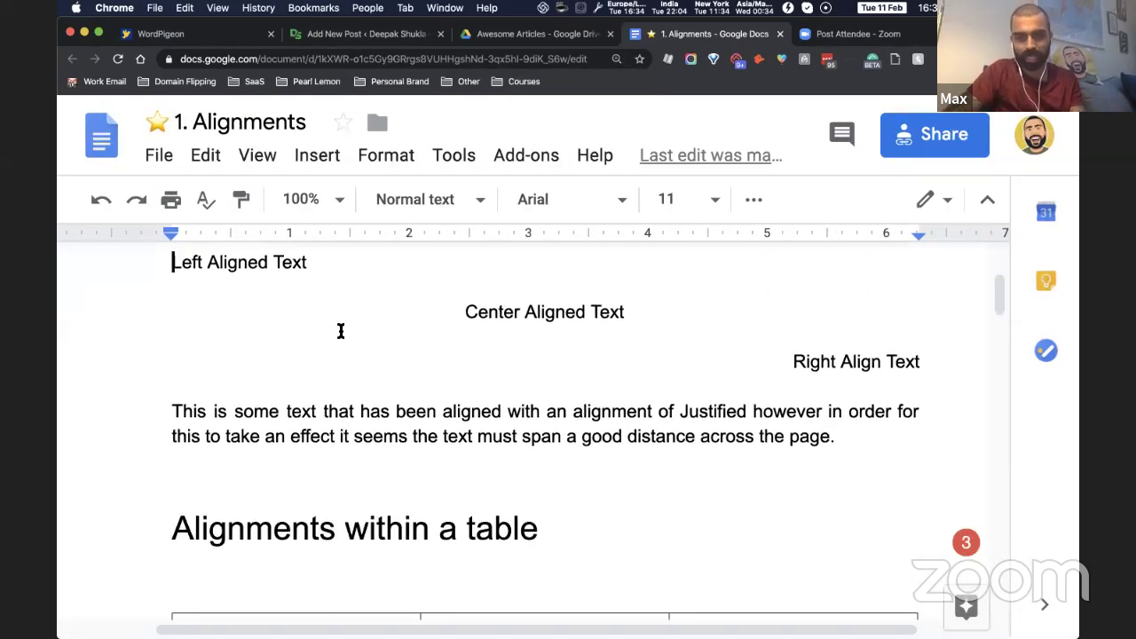
left_click(361, 36)
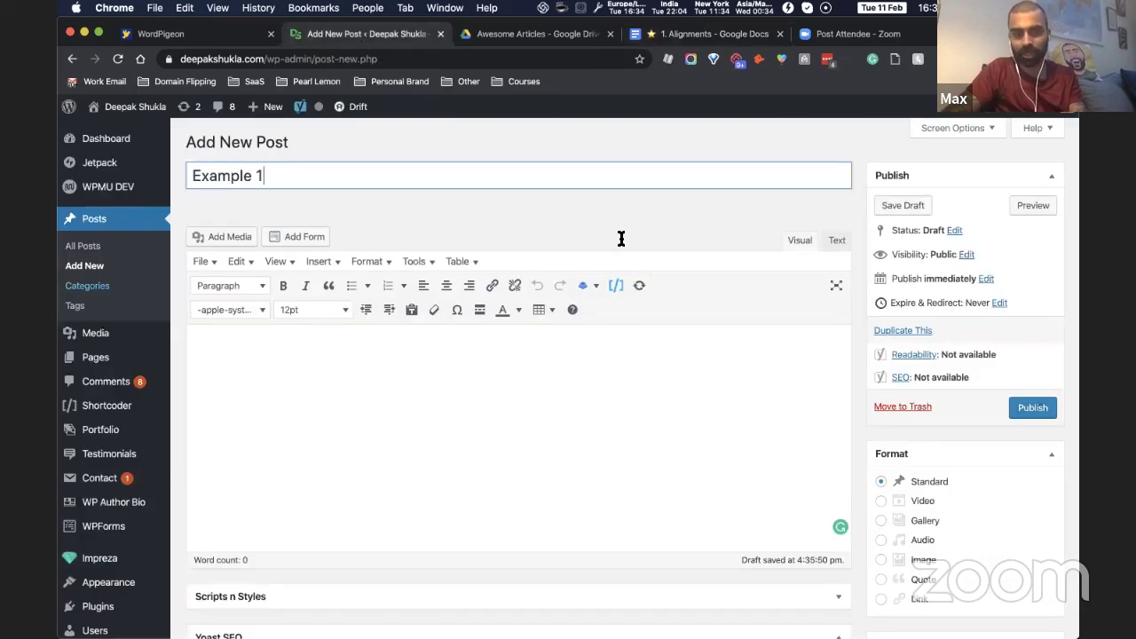
left_click(694, 35)
scroll(453, 411, "down", 10)
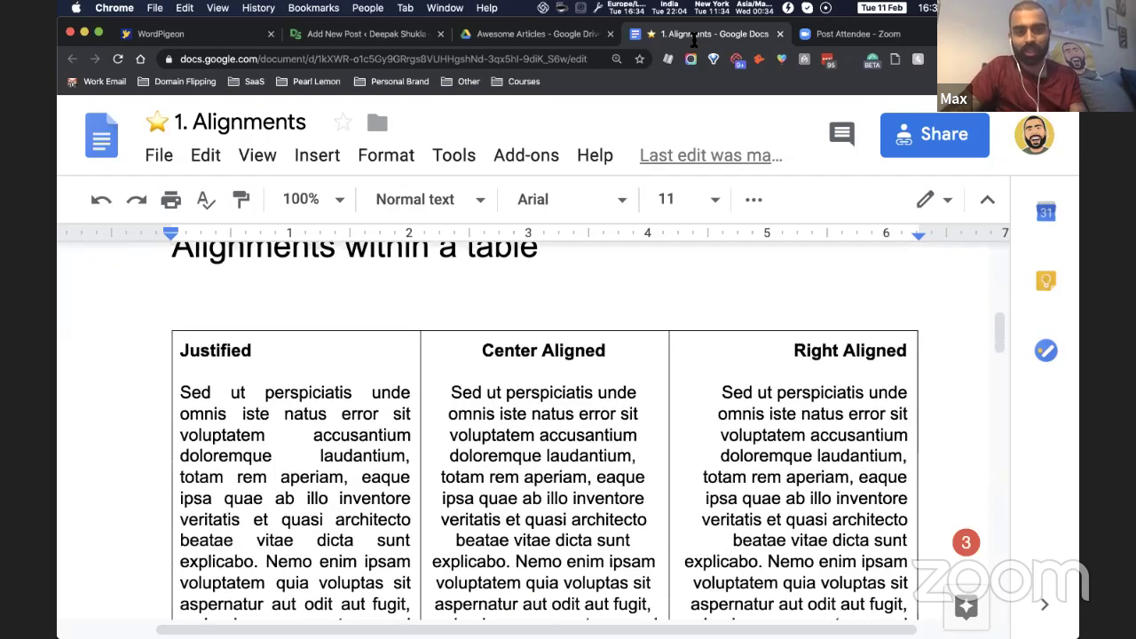
scroll(453, 411, "right", 2)
scroll(452, 411, "down", 15)
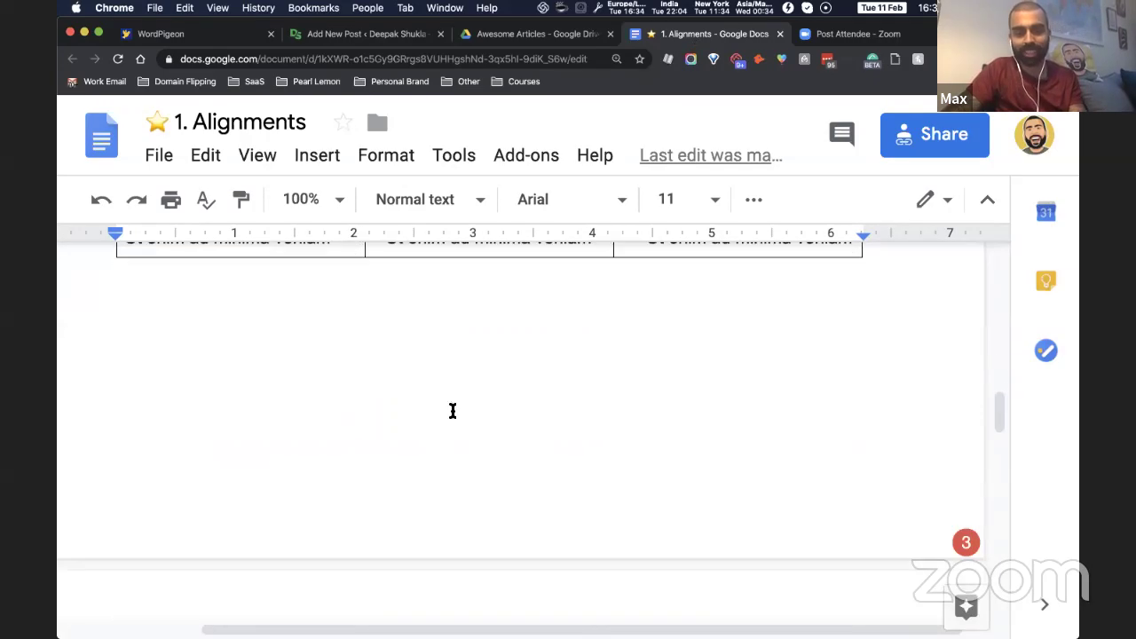
scroll(454, 412, "down", 3)
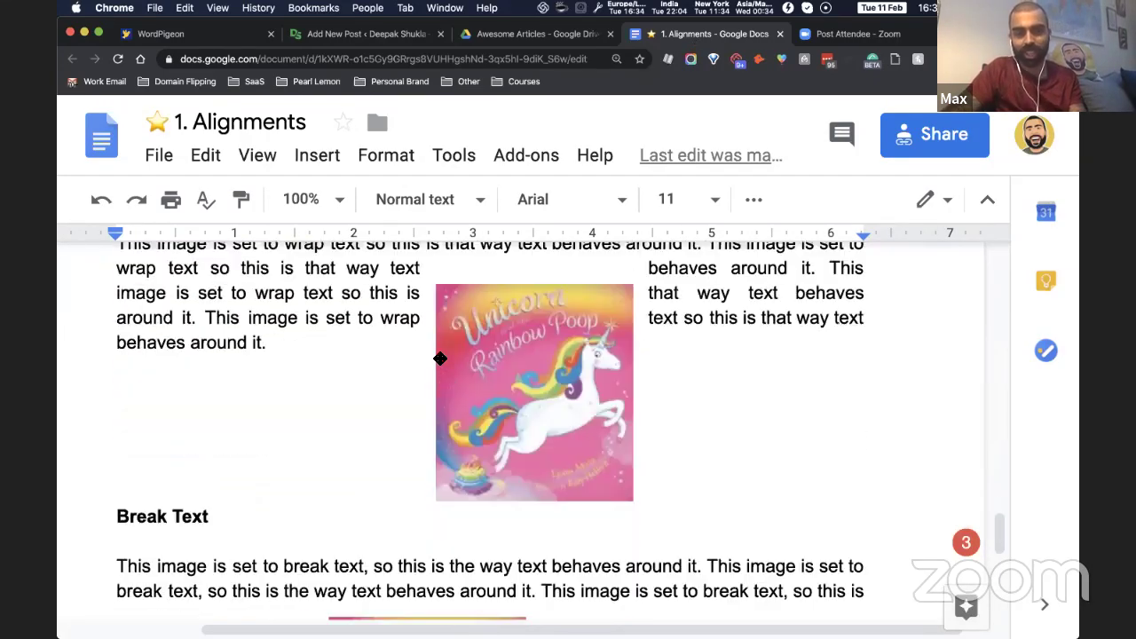
scroll(458, 395, "down", 10)
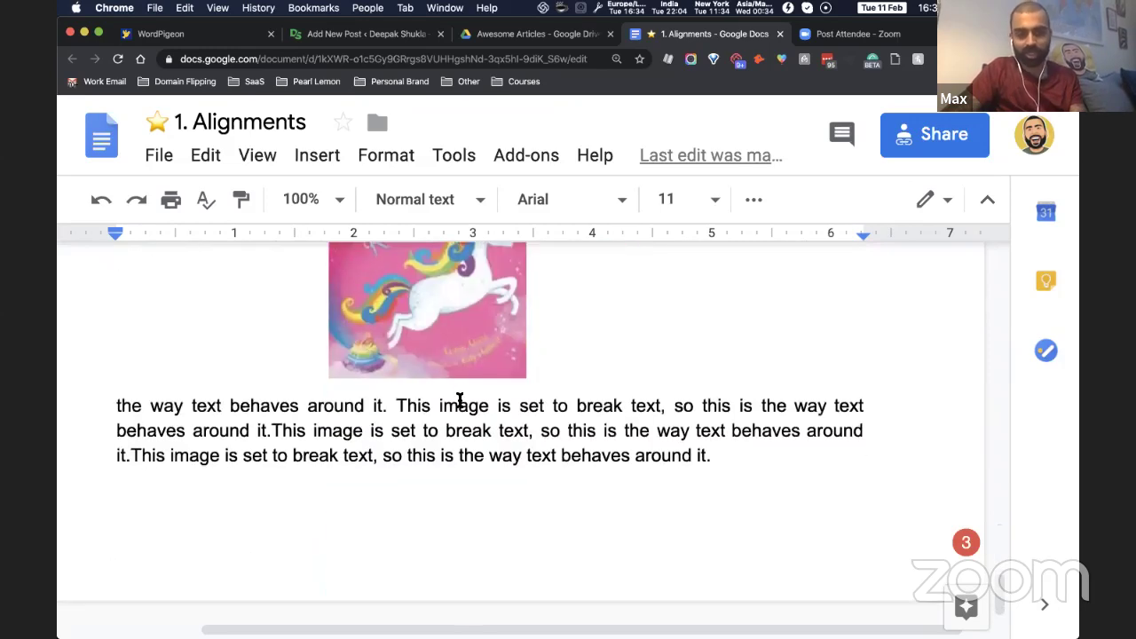
scroll(461, 401, "up", 2)
Step: Copy the entire contents of the "1. Alignments" document into the body of the "Example 1" post
key("super+a")
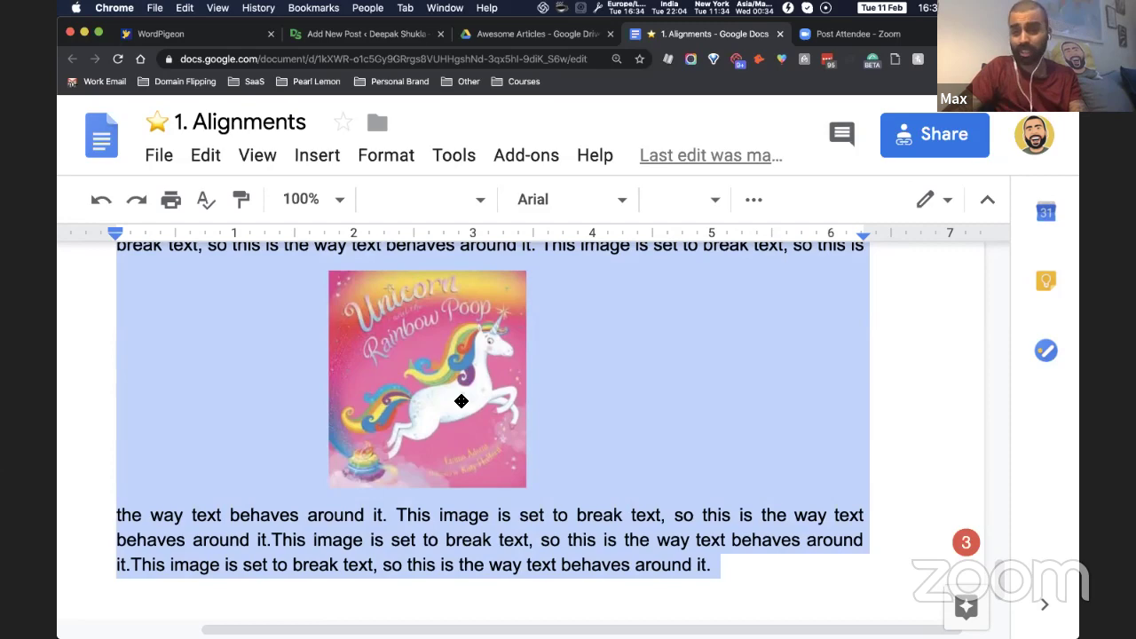
key("ctrl+shift+Tab")
key("ctrl+shift+Tab")
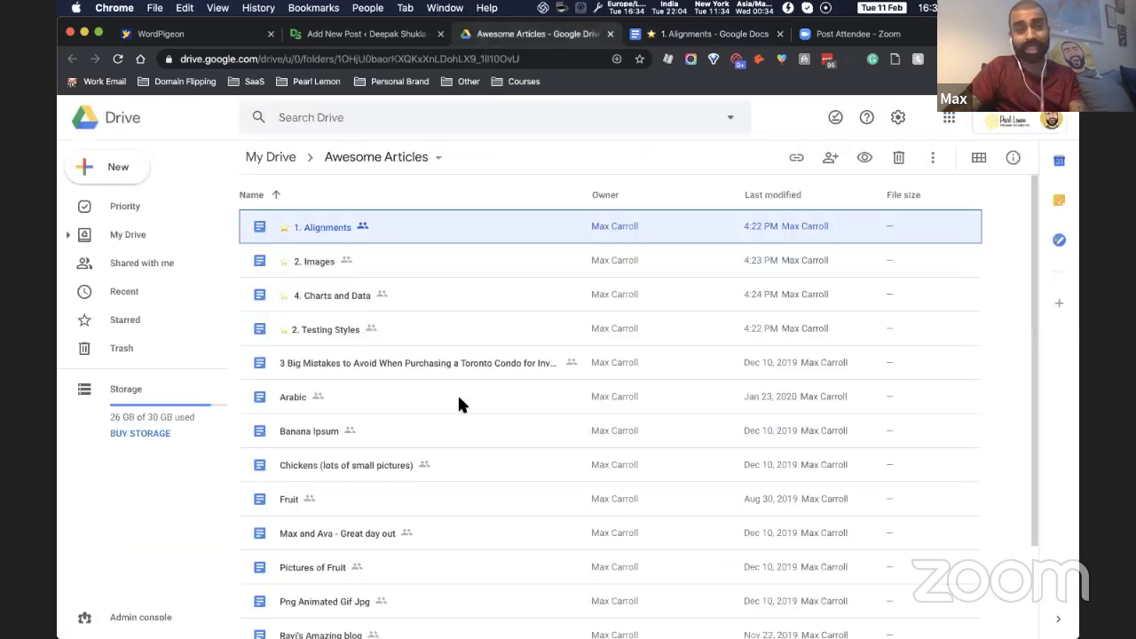
left_click(378, 427)
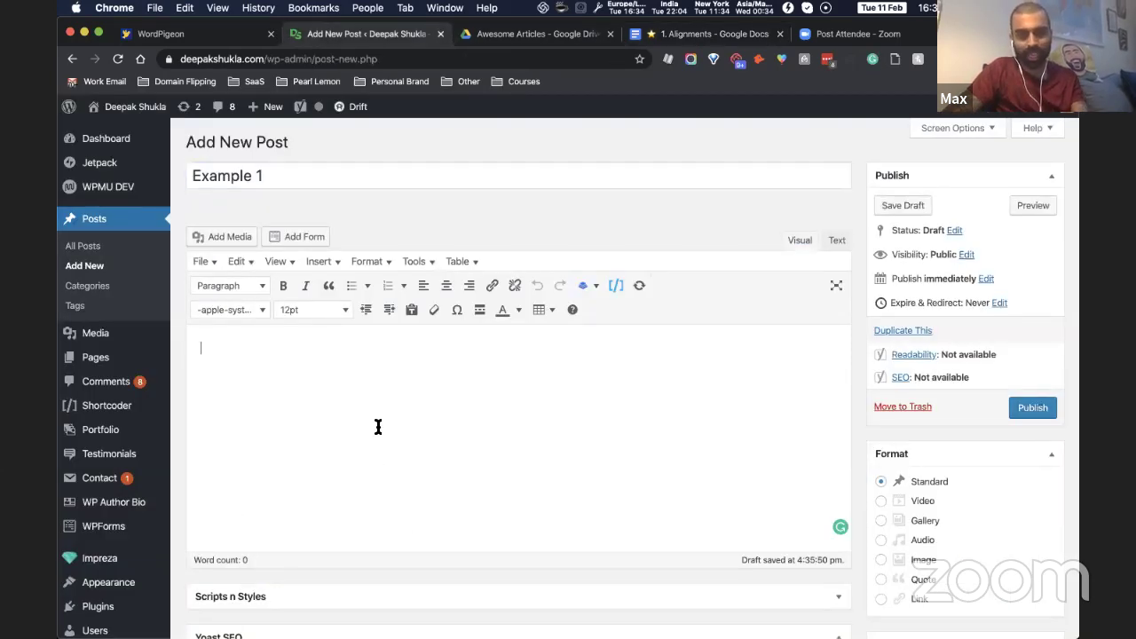
key("super+v")
Step: Enlarge the post editor page and inspect the alignment of the pasted "Center Aligned Text" and "Right Align Text" lines
scroll(283, 441, "down", 2)
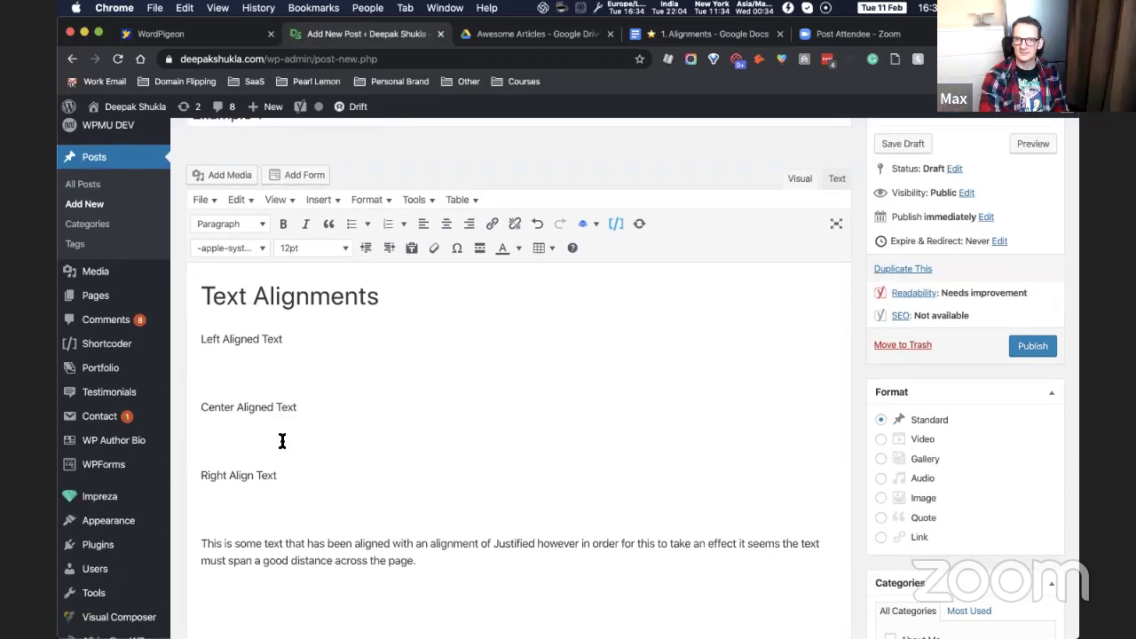
key("super+equal")
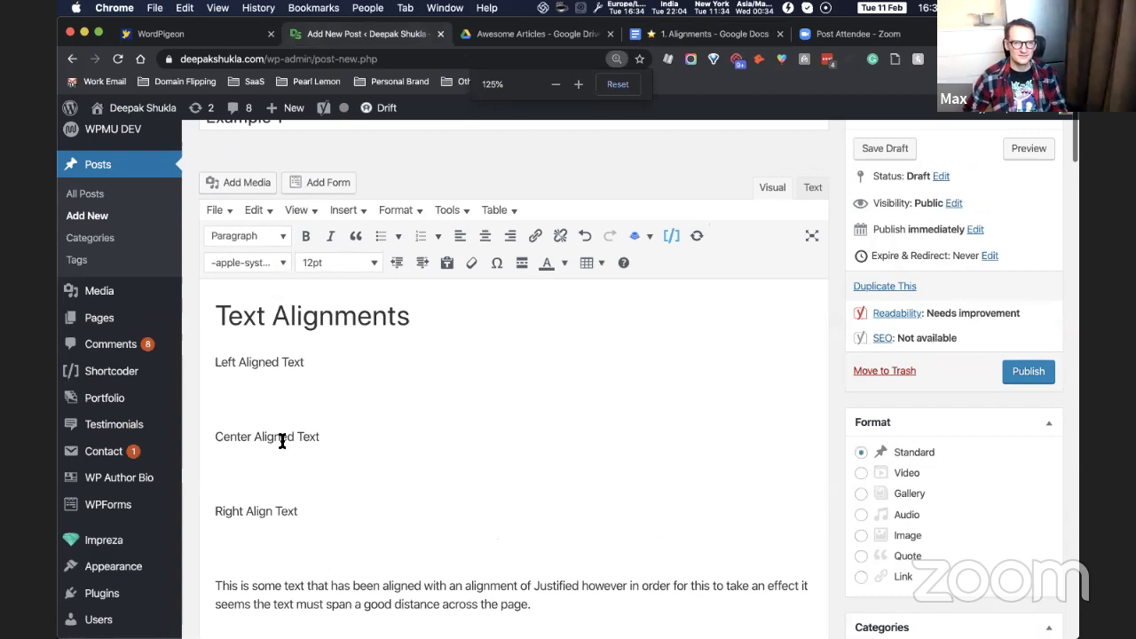
key("super+equal")
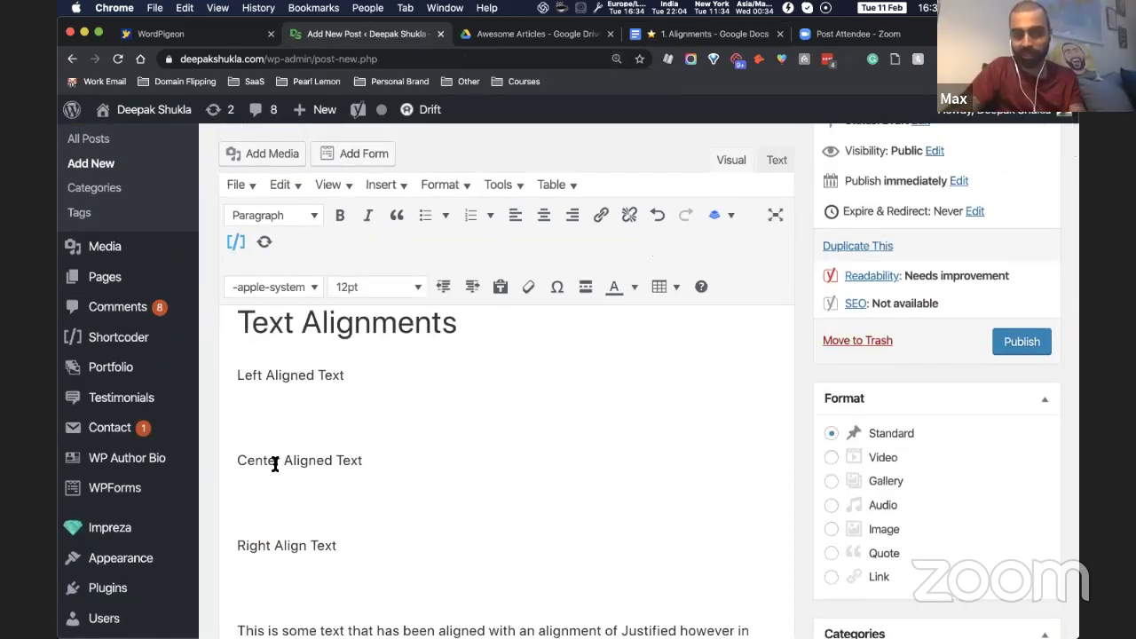
double_click(252, 464)
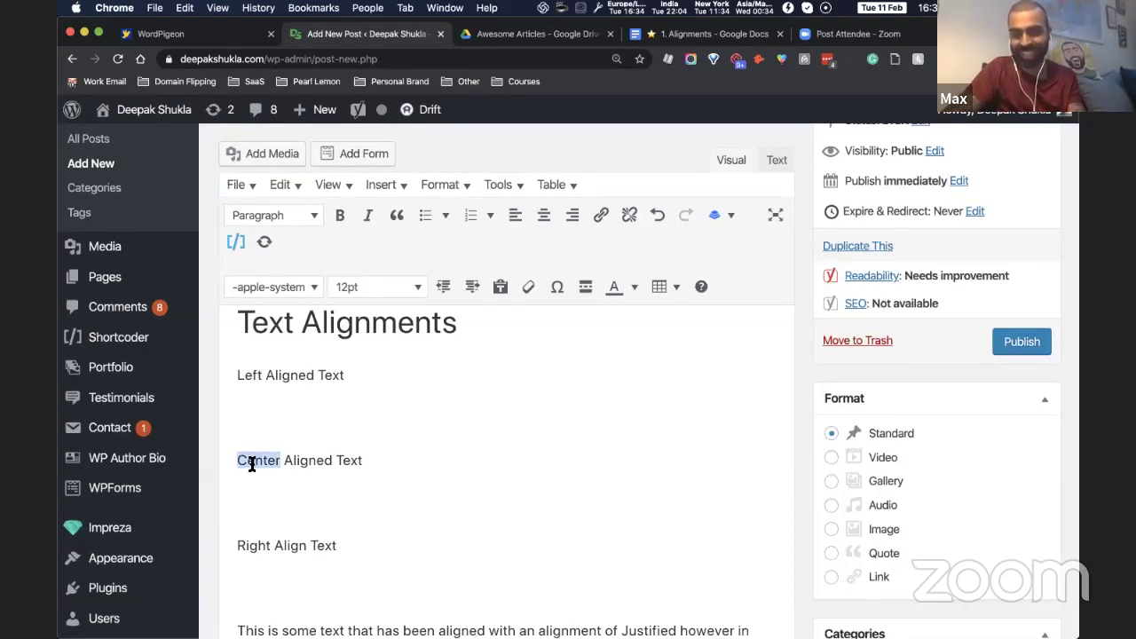
left_click(275, 540)
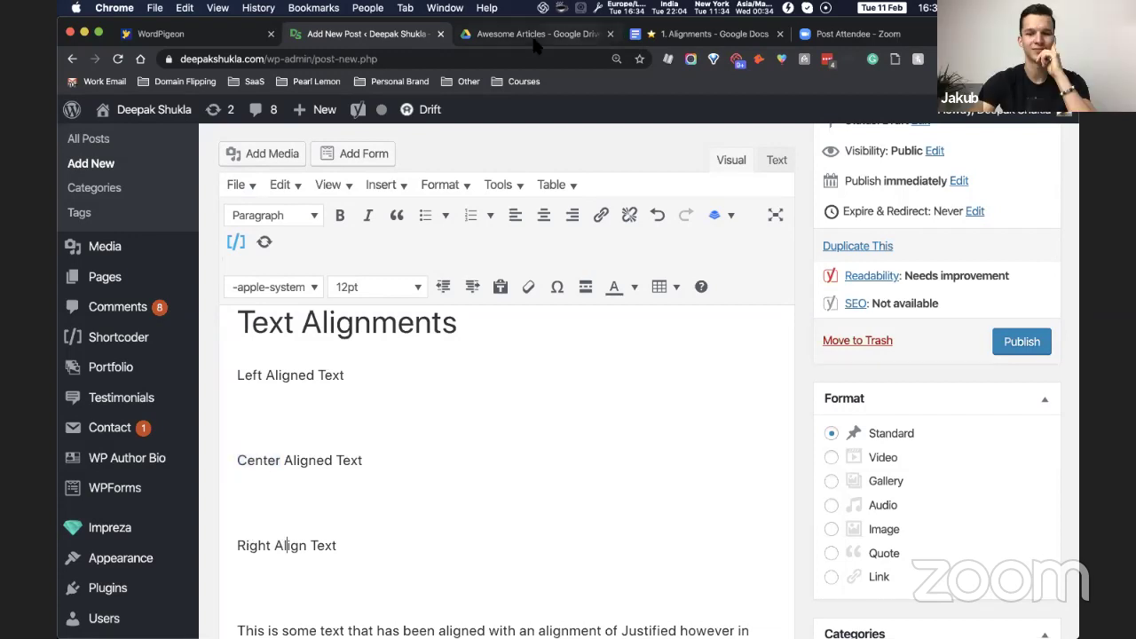
Step: Detach the post editor into its own window and arrange it side by side with the "1. Alignments" document
left_click_drag(417, 38, 58, 176)
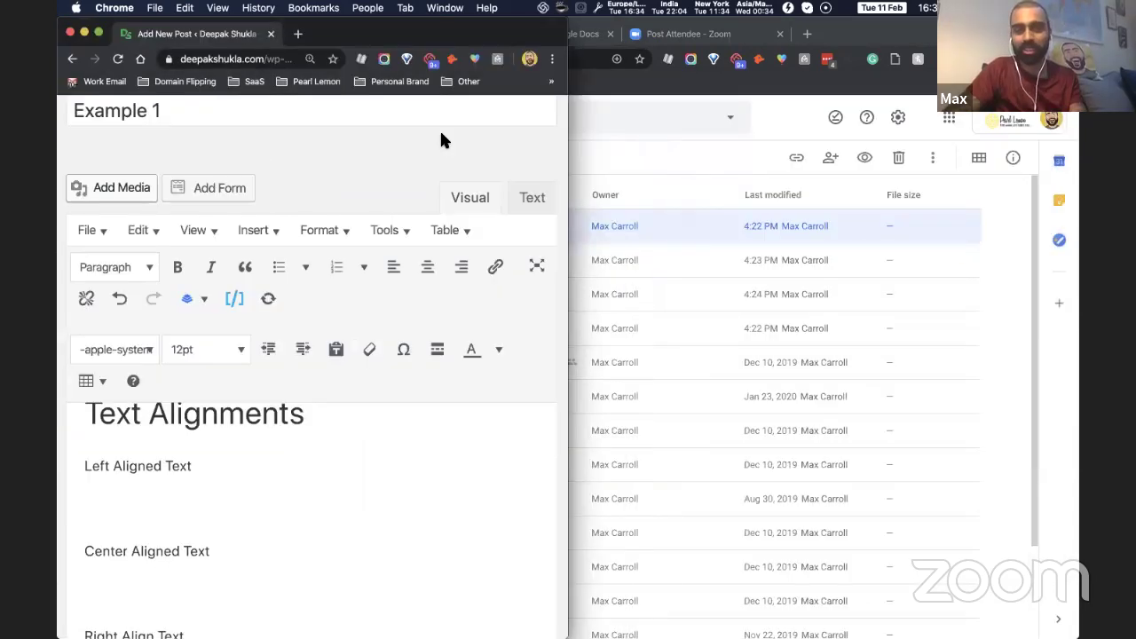
left_click(872, 32)
double_click(873, 32)
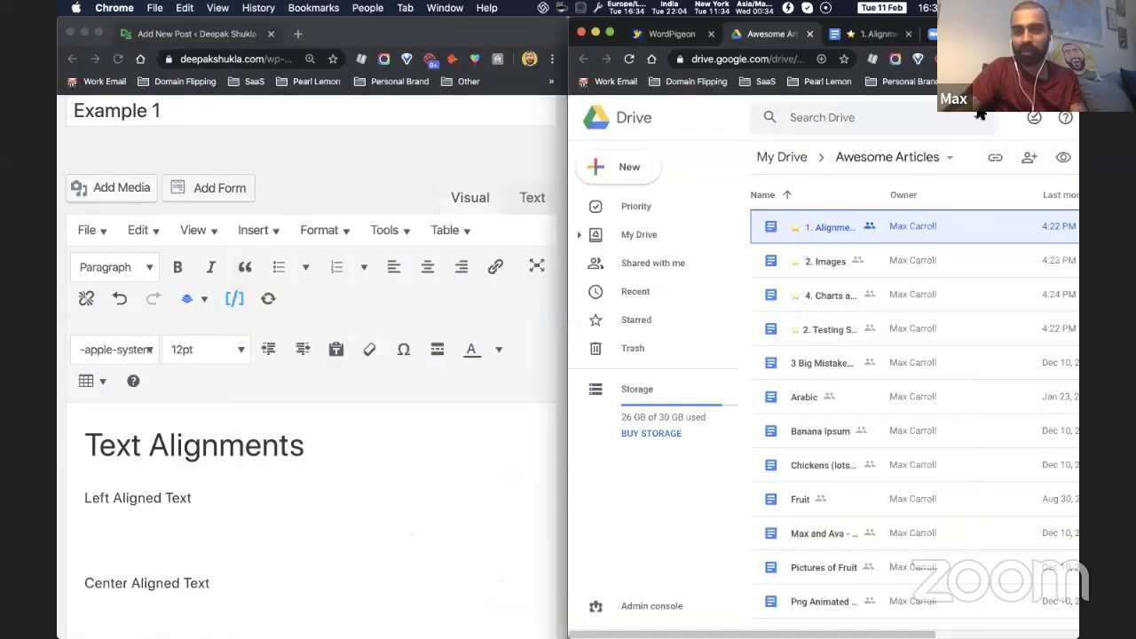
left_click(854, 35)
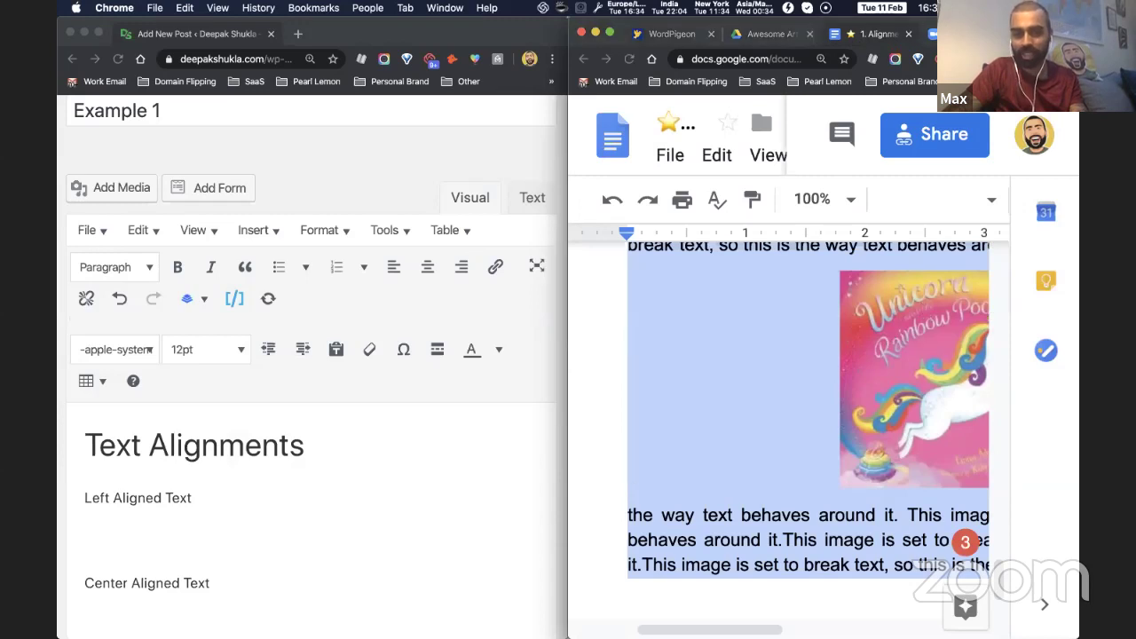
Step: Deselect the text in the "1. Alignments" document and set the document zoom to 50%
left_click(751, 515)
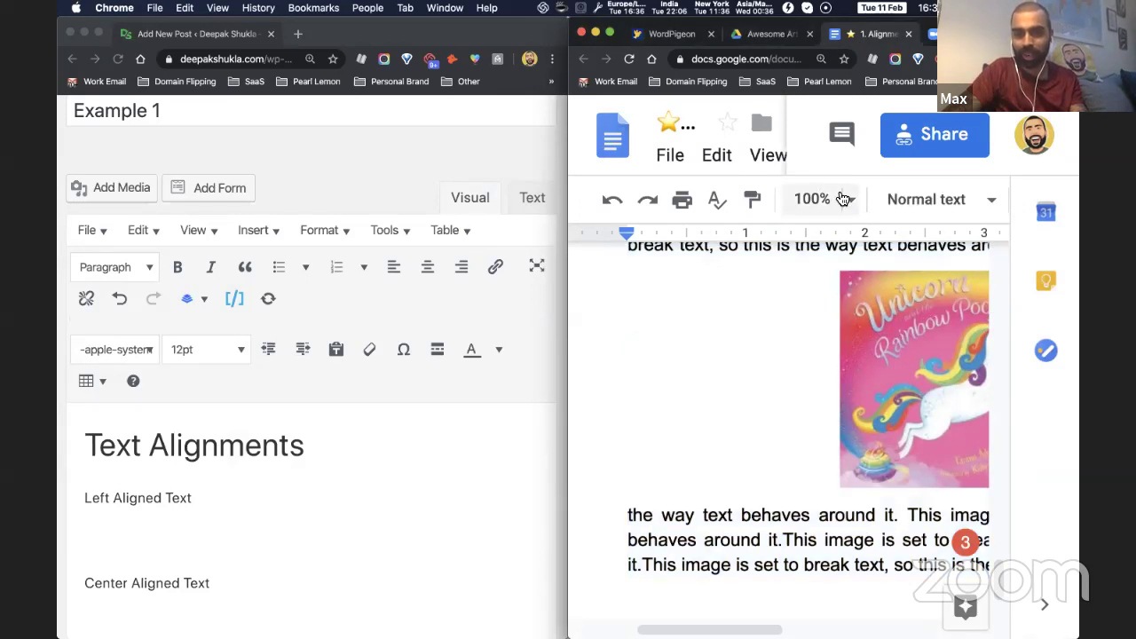
left_click(812, 199)
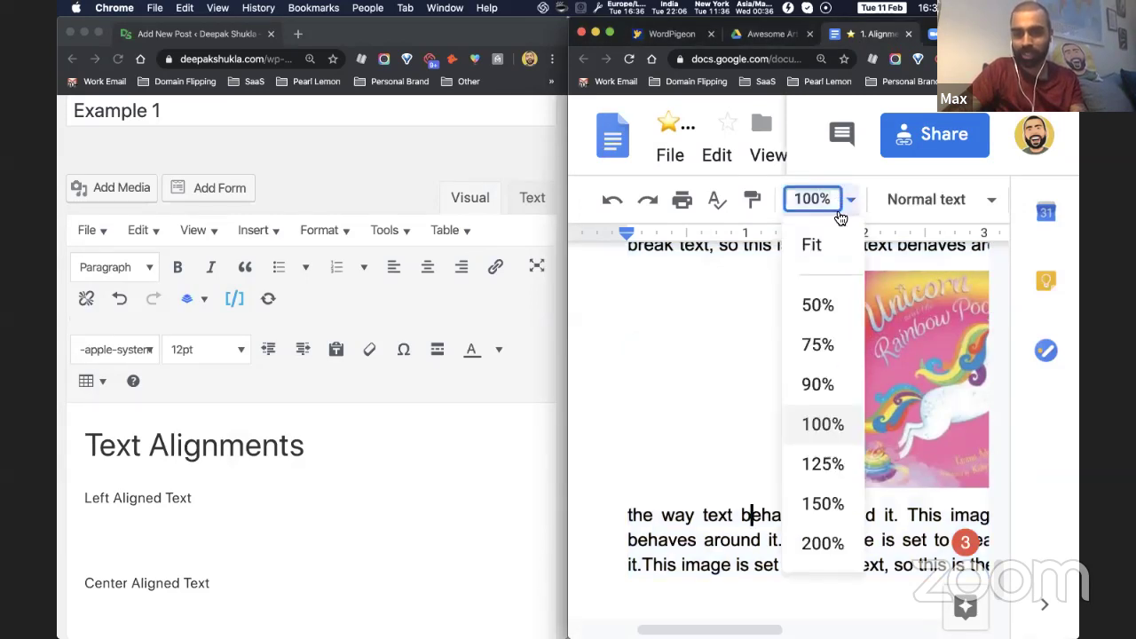
left_click(817, 305)
Step: Compare the text and table column alignments in the pasted post with those in the original Google Doc
scroll(342, 364, "down", 5)
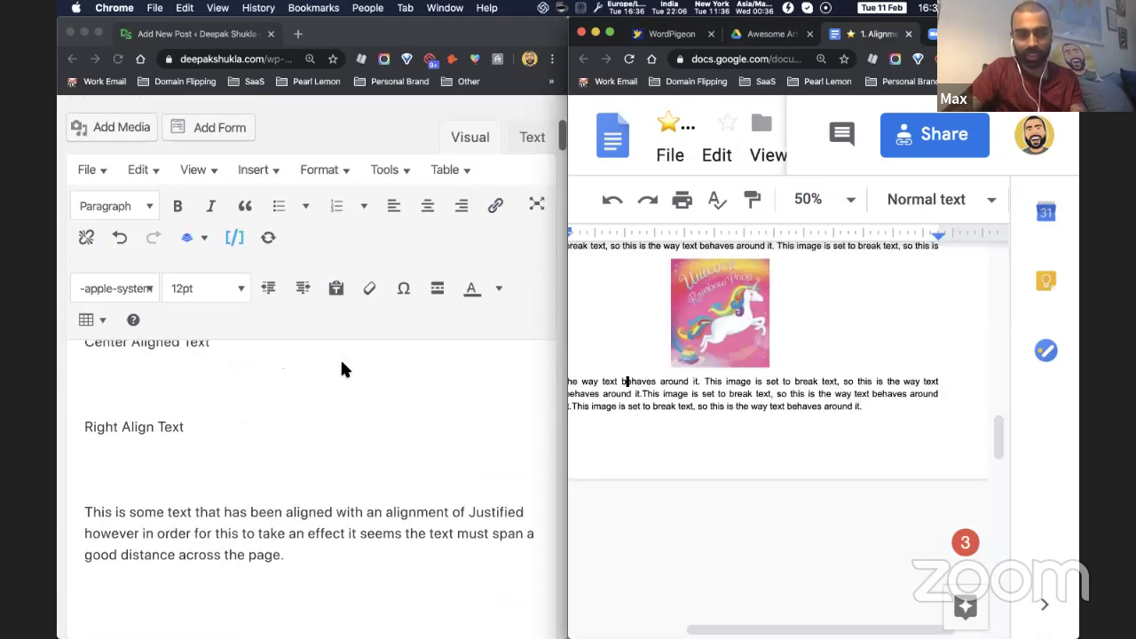
scroll(321, 420, "up", 1)
scroll(794, 355, "up", 10)
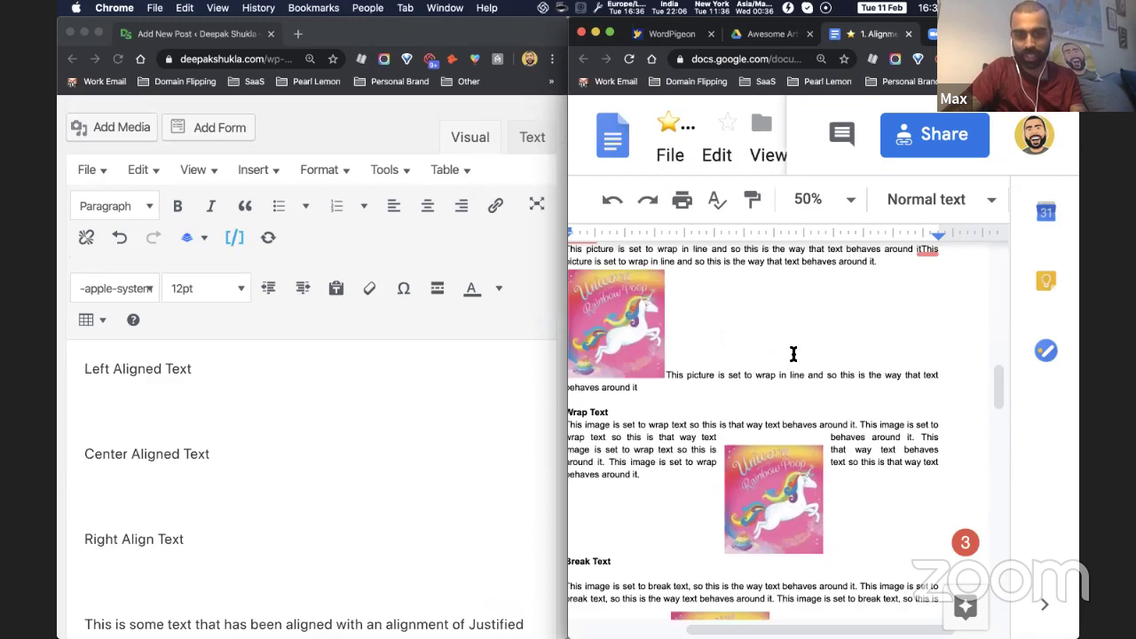
scroll(382, 459, "down", 2)
scroll(386, 459, "down", 3)
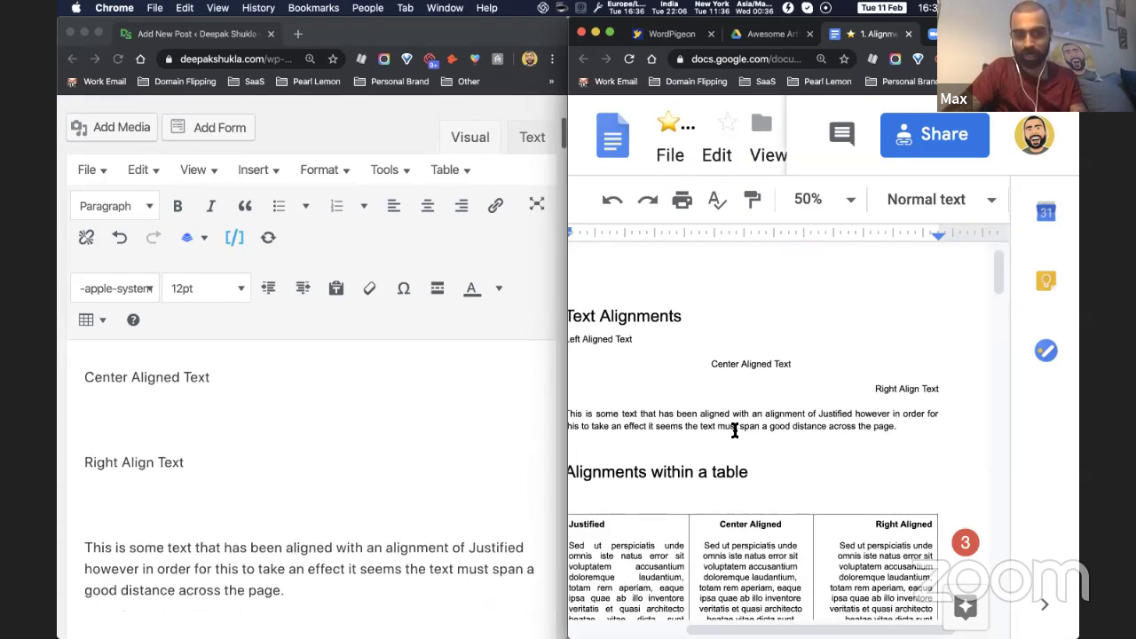
scroll(736, 432, "down", 5)
scroll(388, 459, "down", 10)
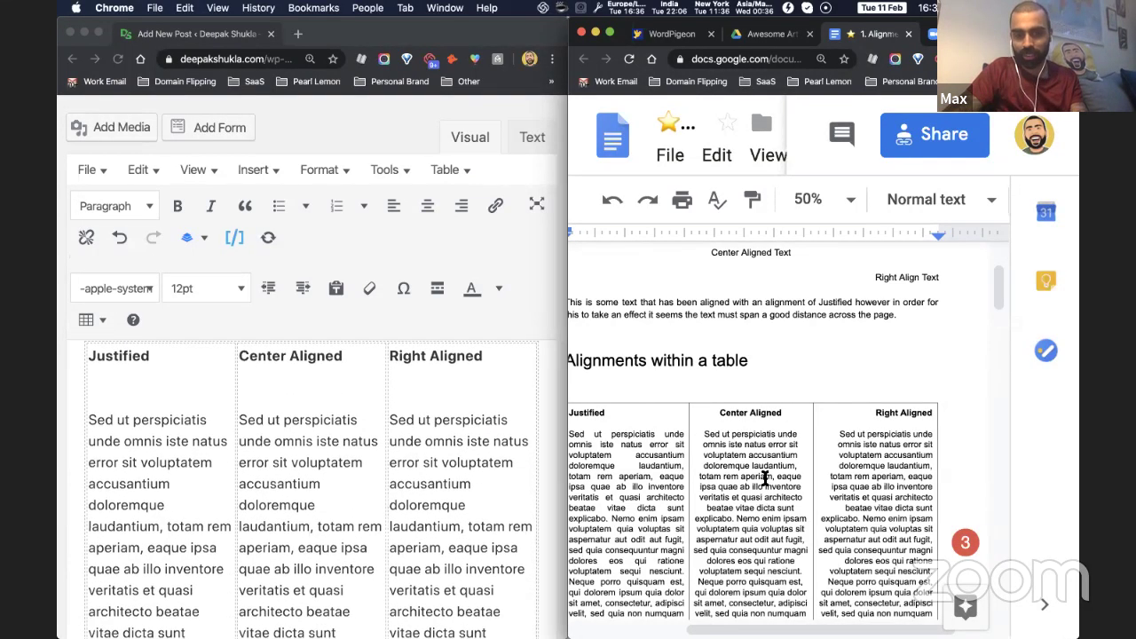
scroll(763, 471, "down", 4)
scroll(722, 477, "left", 2)
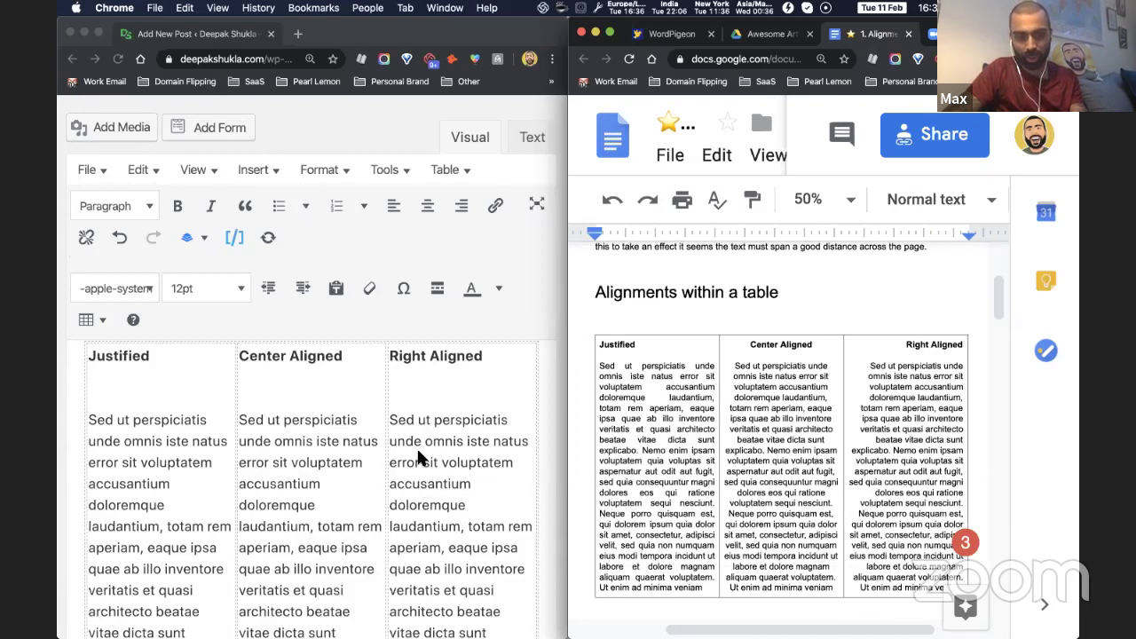
left_click(373, 429)
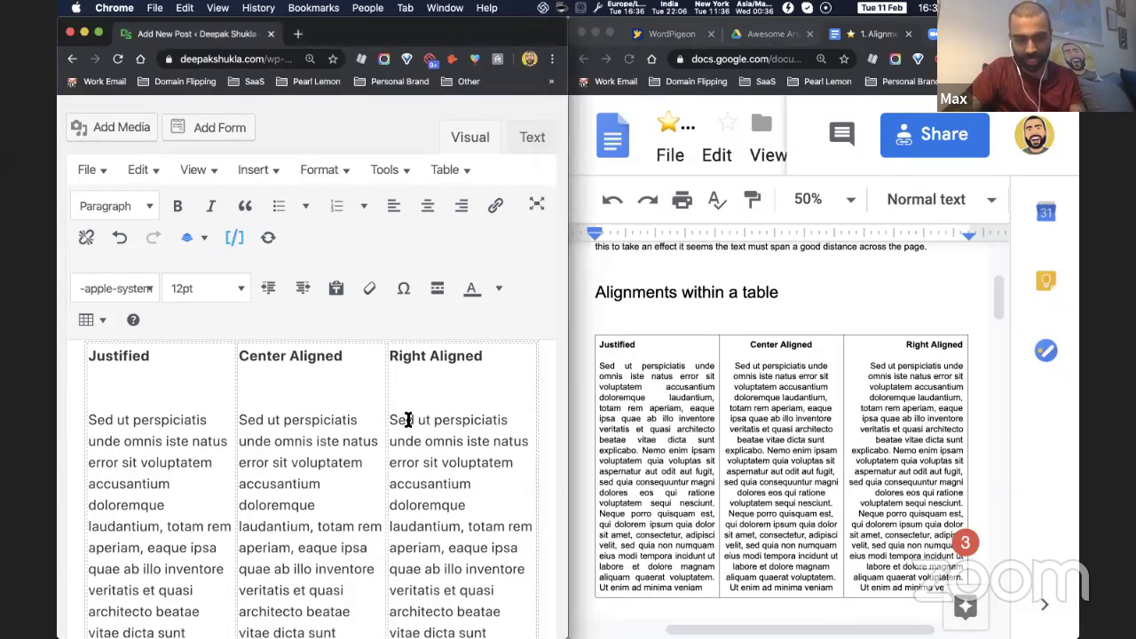
left_click_drag(390, 421, 436, 421)
left_click(272, 436)
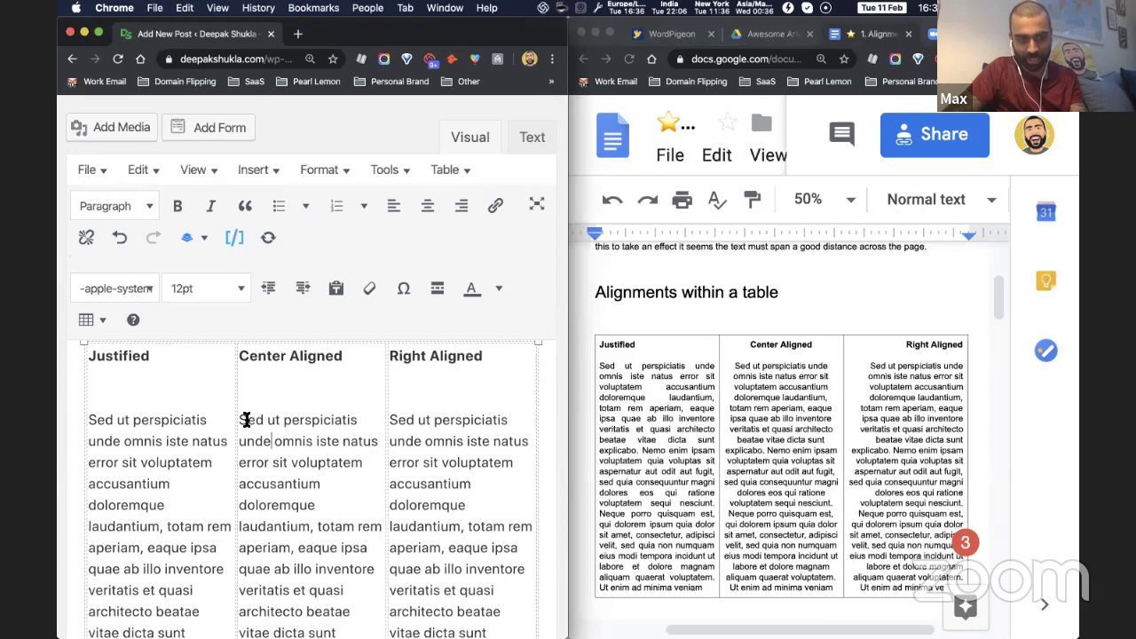
Step: Compare the In Line, Wrap Text and Break Text picture sections in the pasted post with those in the original document
scroll(178, 423, "down", 15)
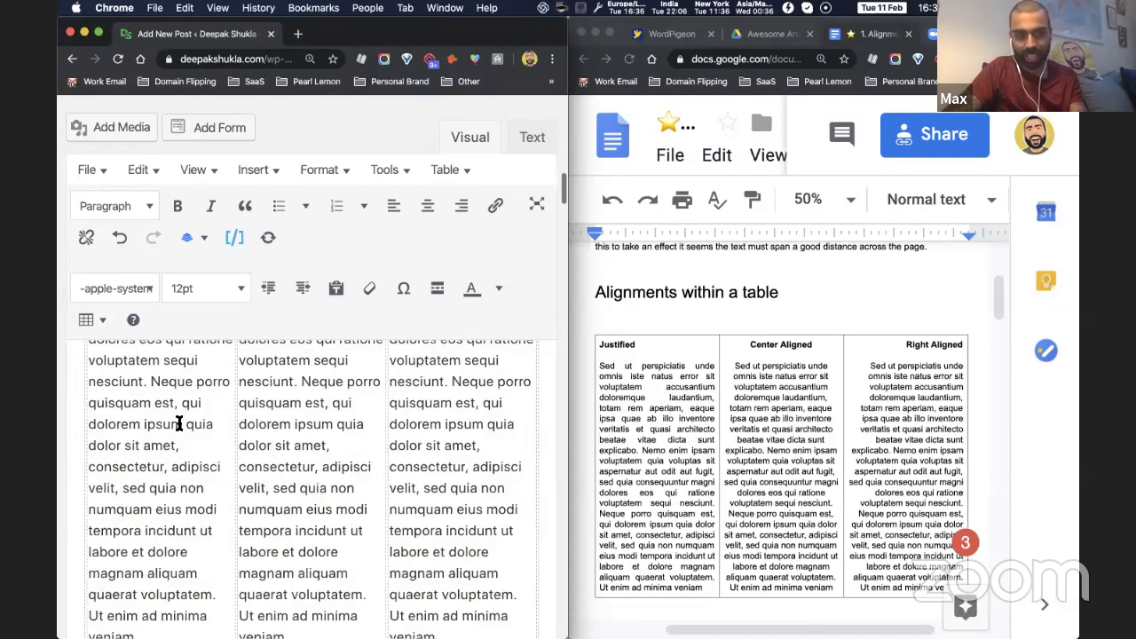
scroll(689, 382, "down", 10)
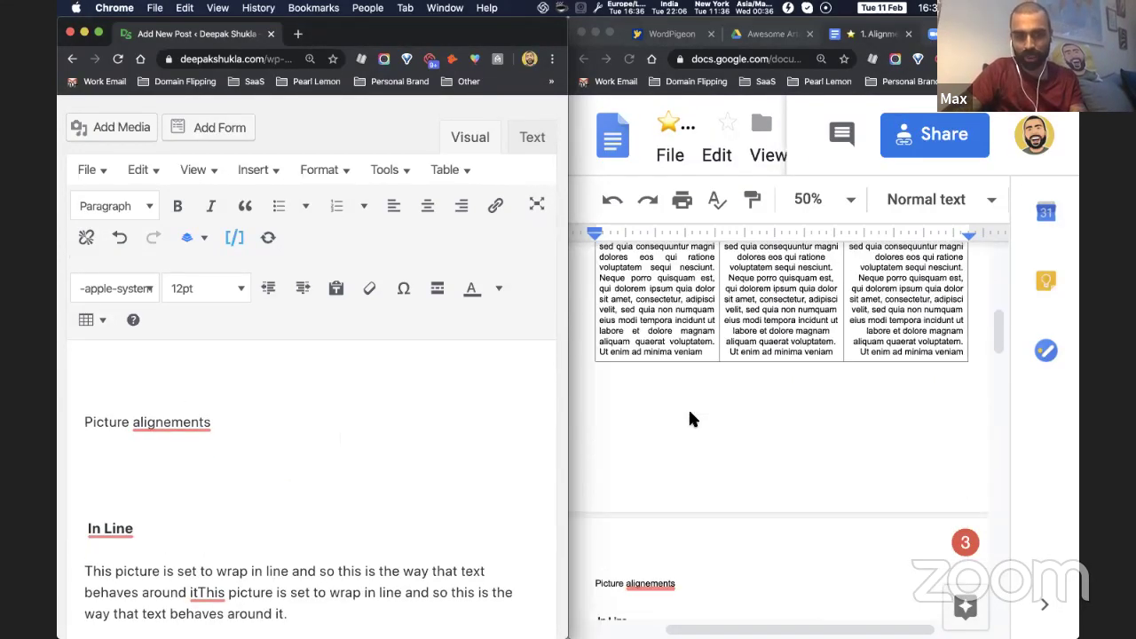
scroll(307, 442, "down", 10)
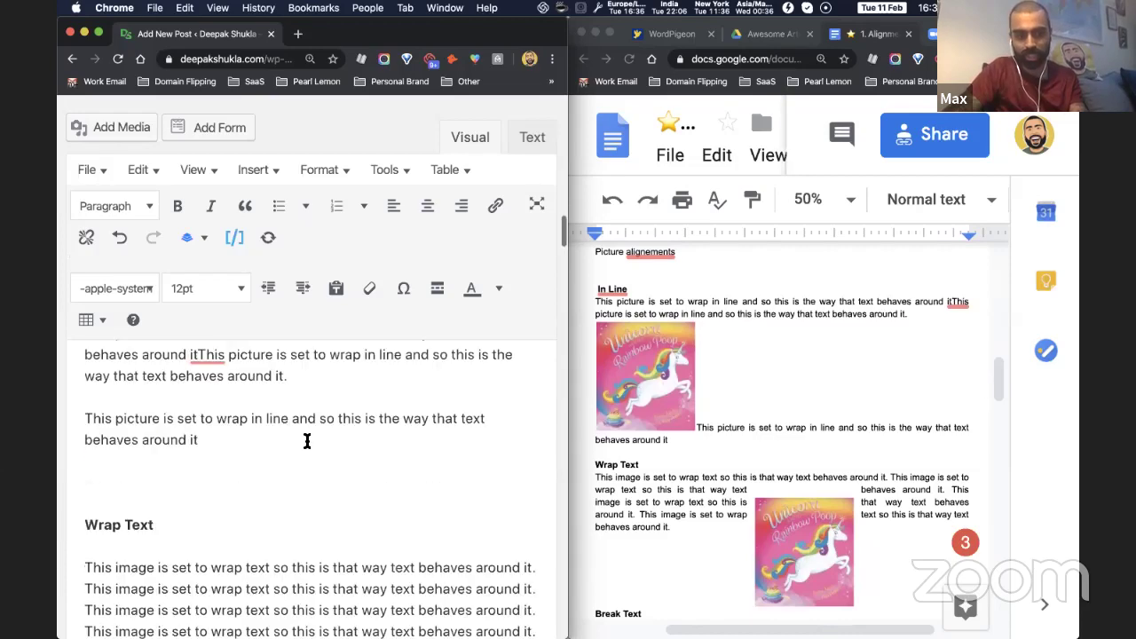
scroll(307, 442, "down", 15)
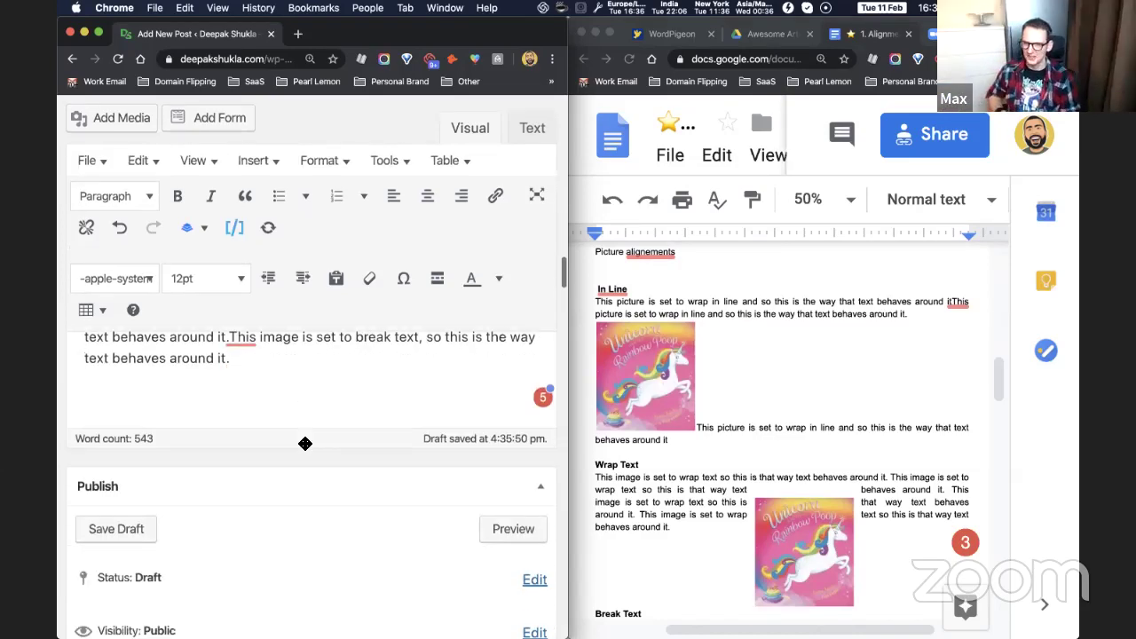
scroll(305, 443, "up", 10)
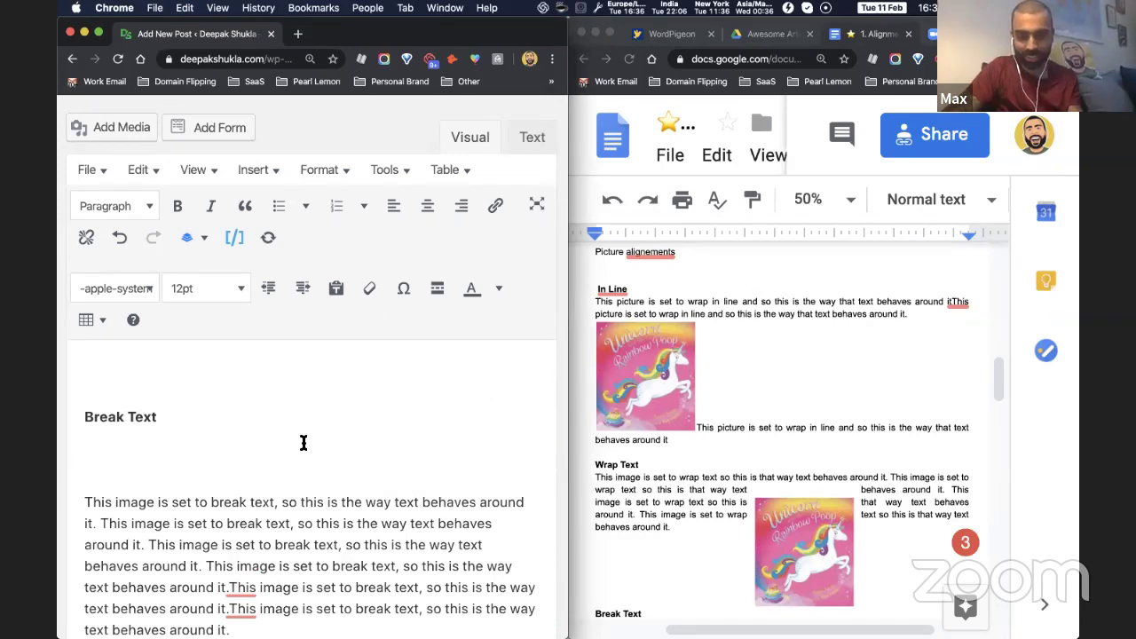
scroll(304, 442, "up", 8)
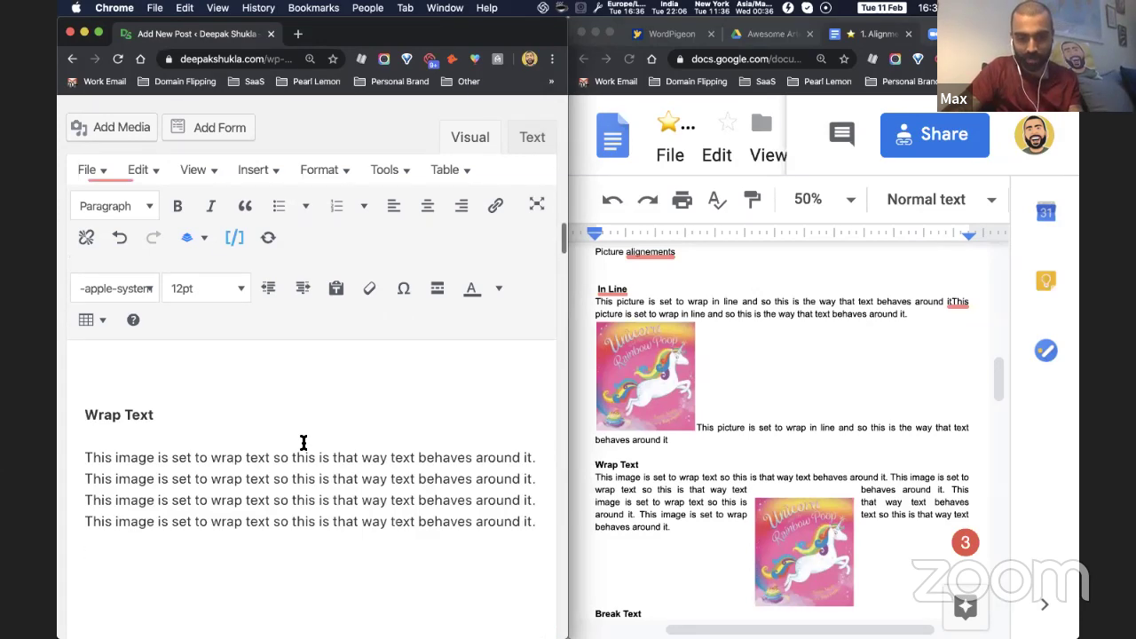
scroll(304, 442, "down", 5)
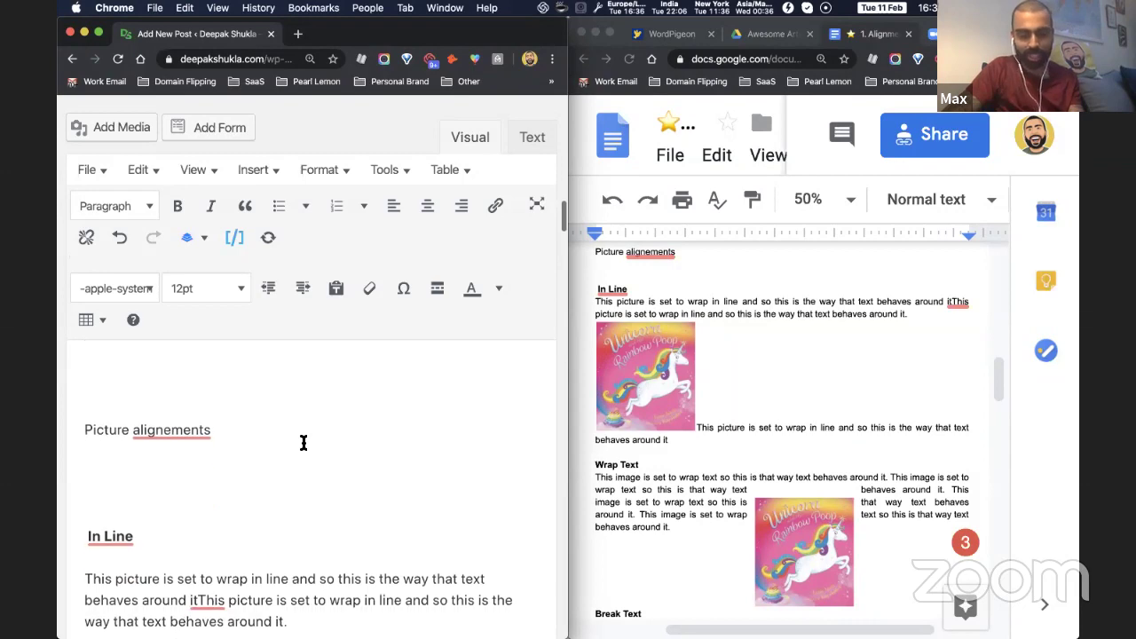
scroll(304, 442, "down", 3)
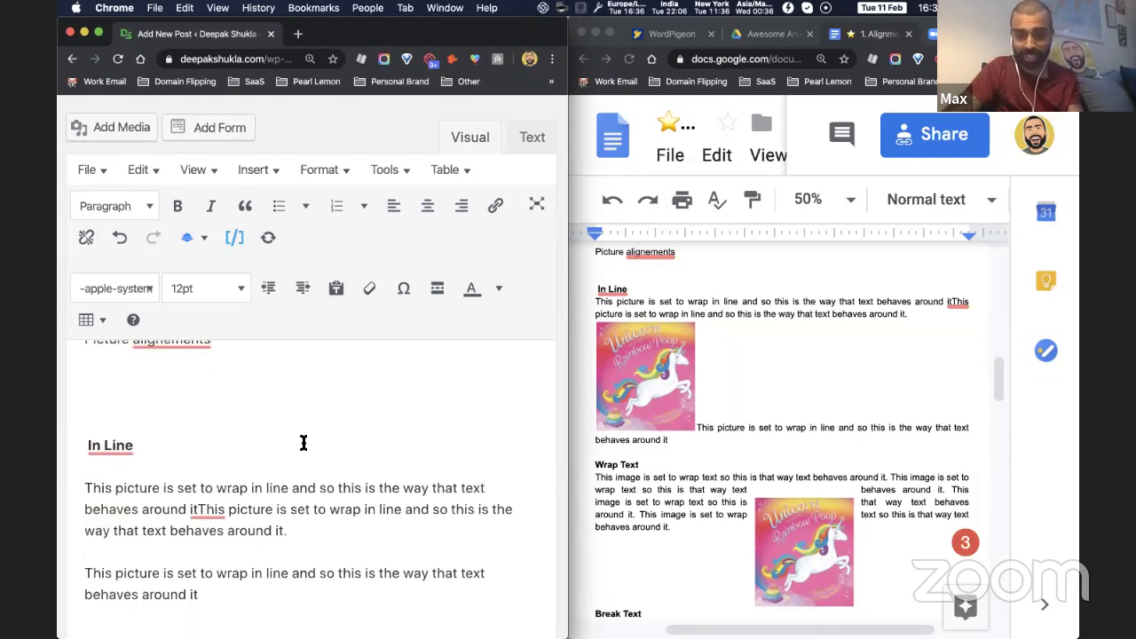
scroll(304, 442, "down", 15)
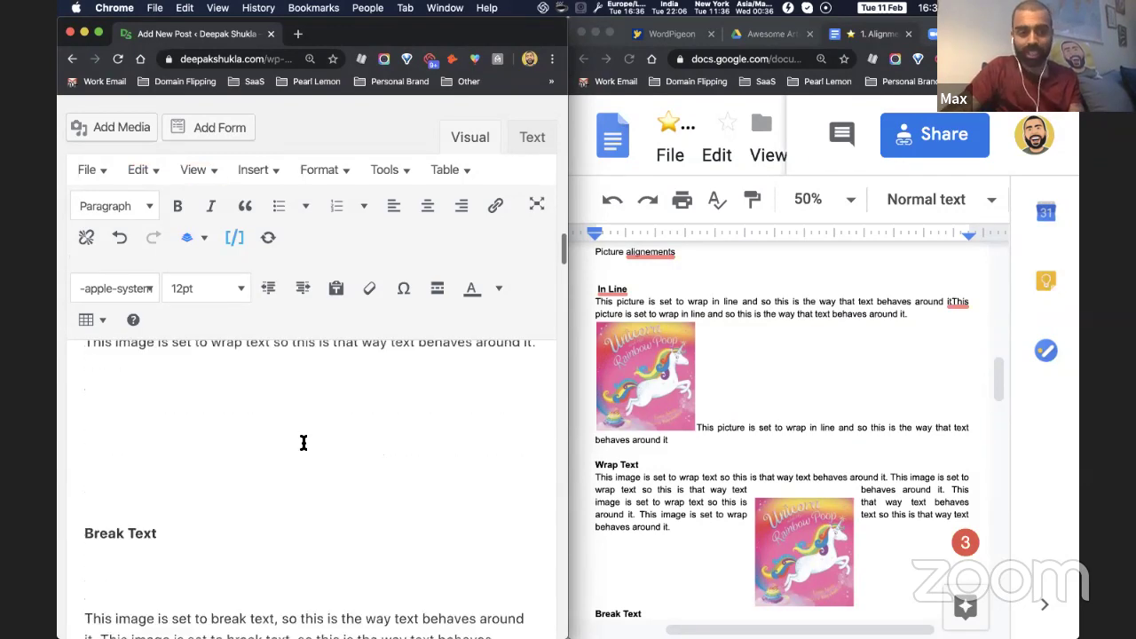
scroll(304, 442, "up", 20)
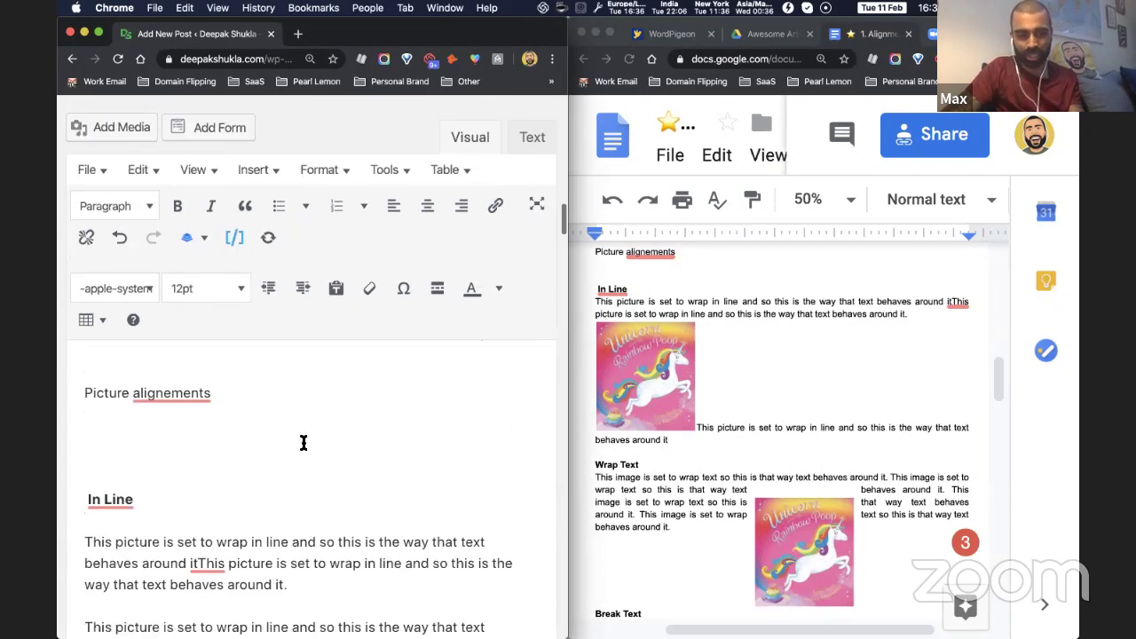
Step: Open the Example 1 post's permalink in a new tab and switch to that preview
scroll(304, 442, "up", 10)
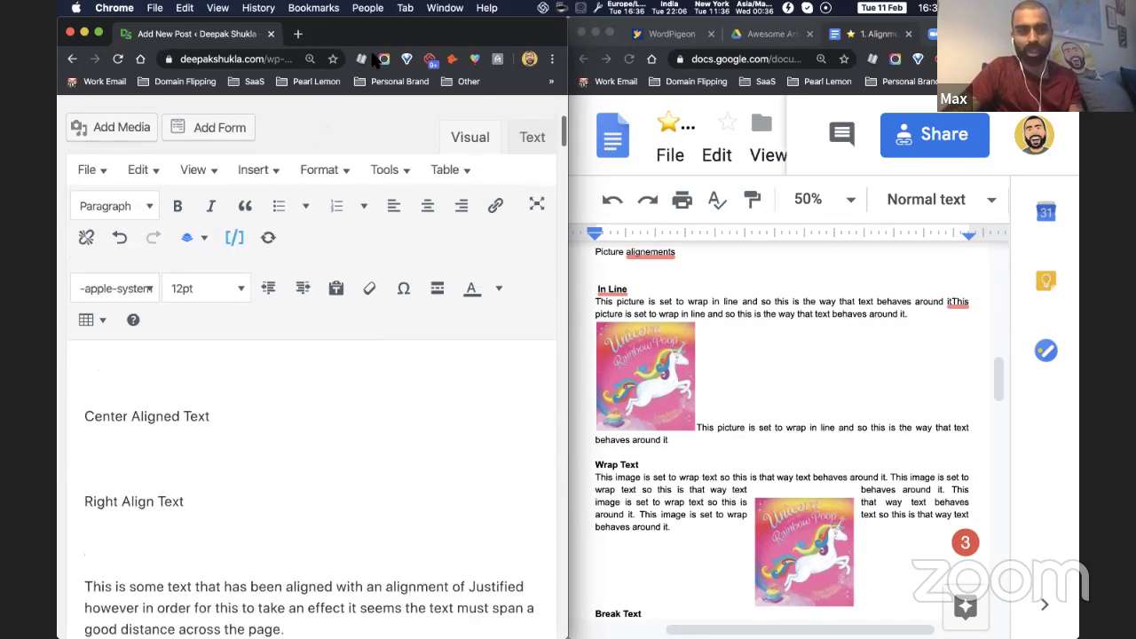
scroll(229, 276, "up", 10)
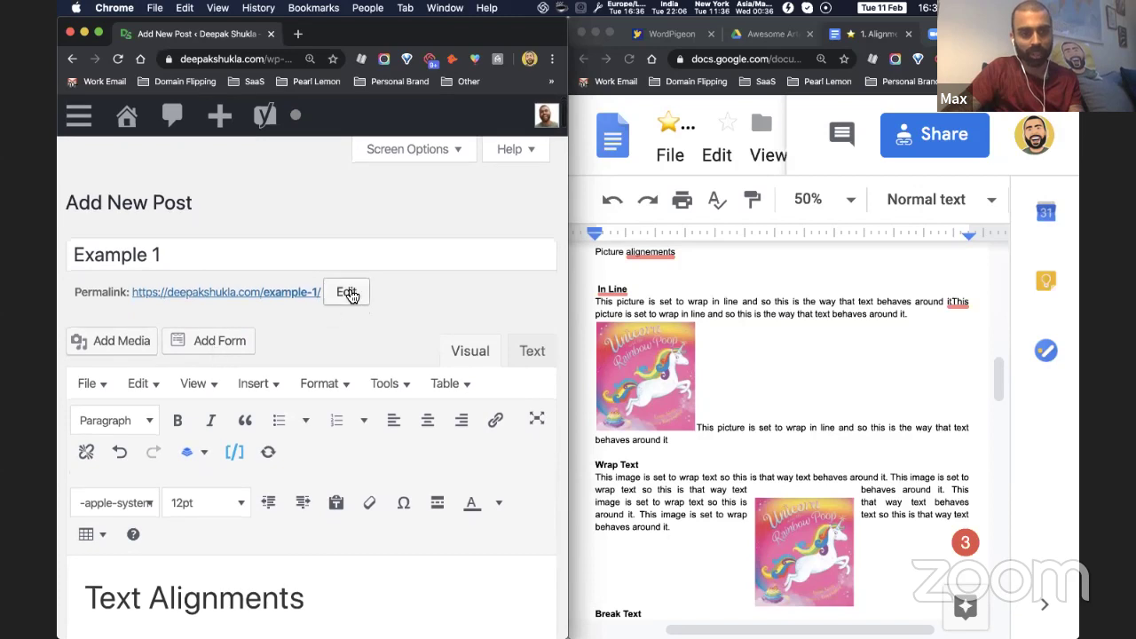
right_click(307, 293)
left_click(323, 301)
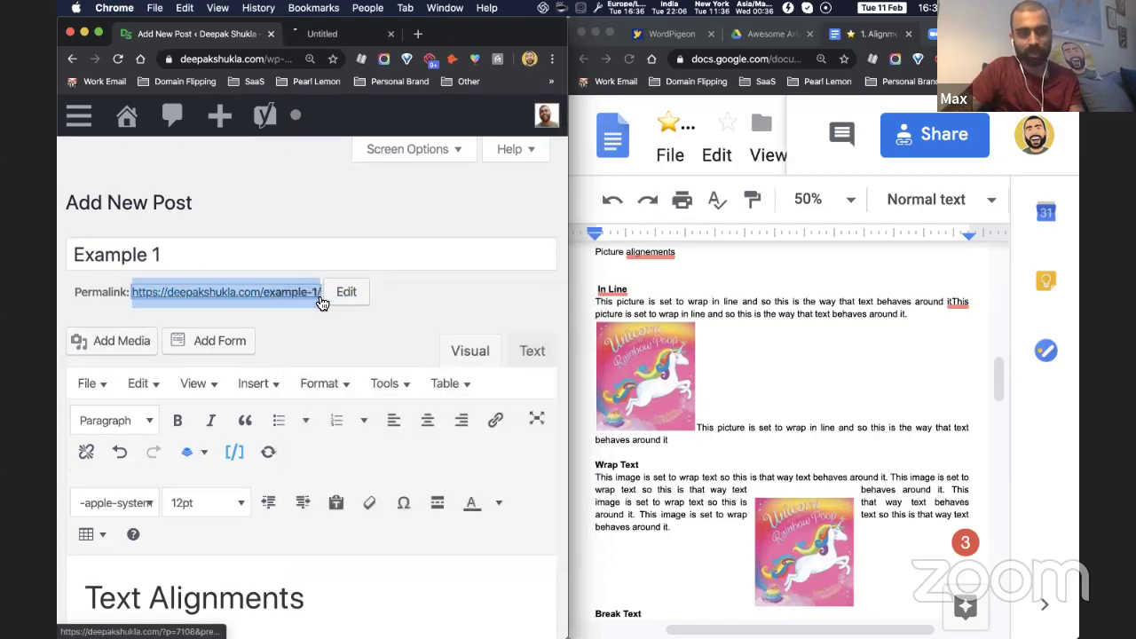
left_click(338, 39)
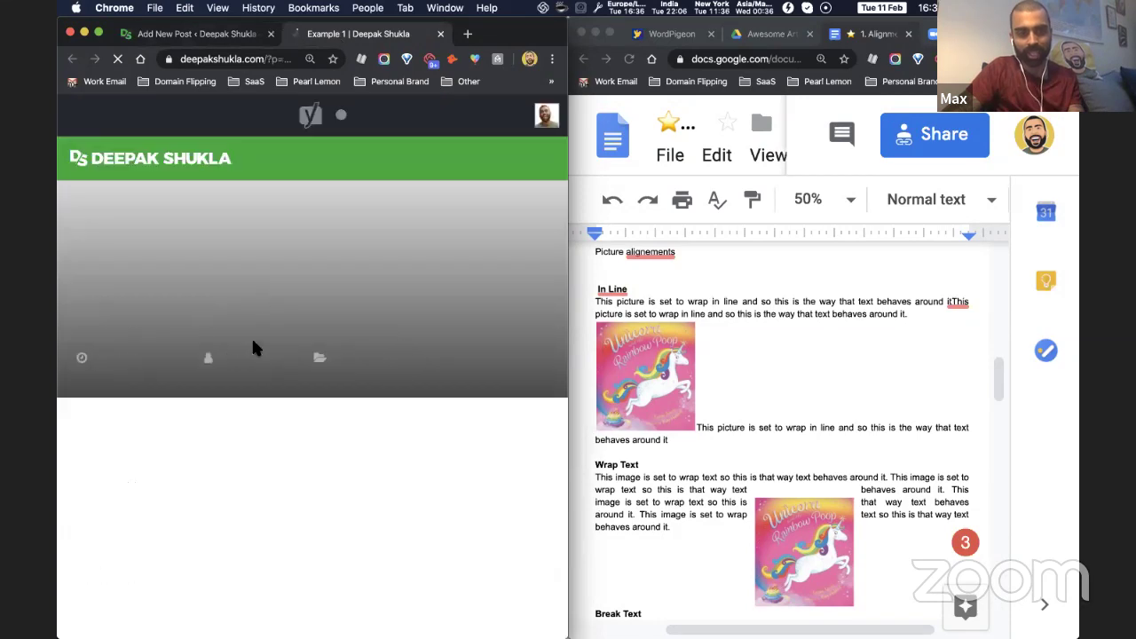
Step: Examine the text, table and picture alignments in the Example 1 preview against the original document
scroll(253, 344, "down", 15)
scroll(253, 343, "down", 10)
scroll(253, 347, "down", 10)
scroll(333, 393, "down", 3)
scroll(333, 394, "up", 10)
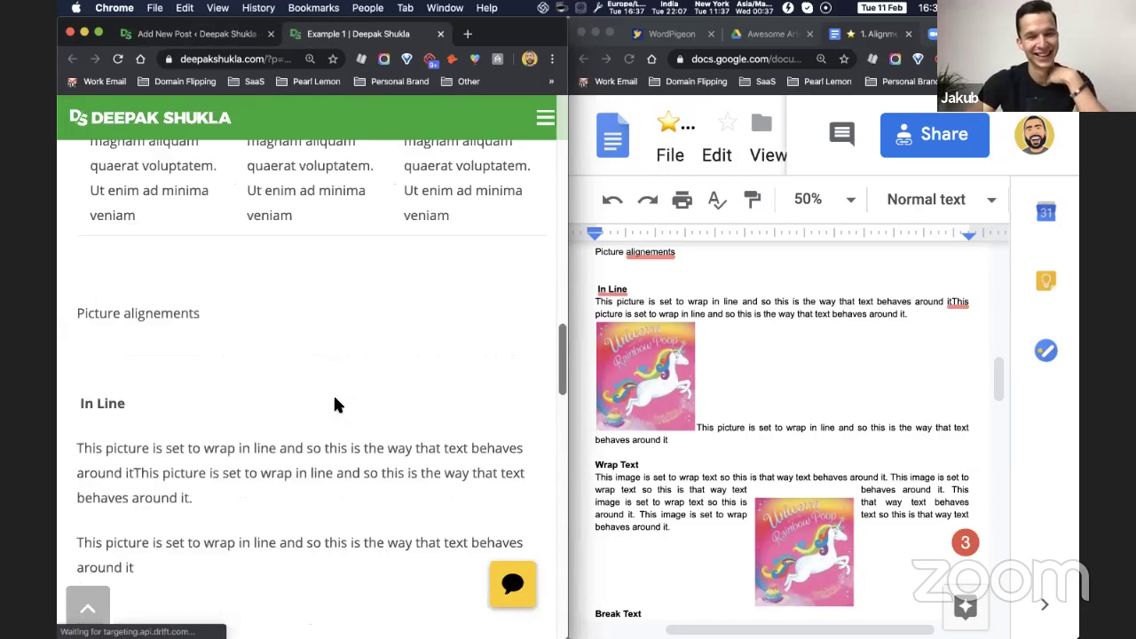
scroll(333, 404, "up", 20)
scroll(335, 405, "down", 20)
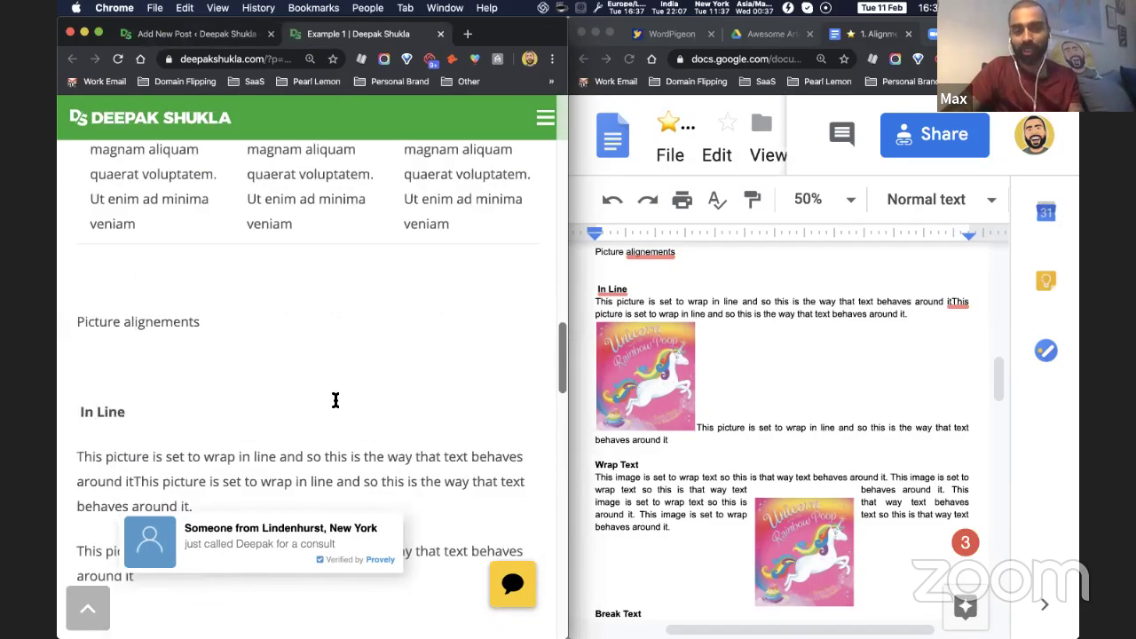
scroll(334, 400, "up", 8)
scroll(449, 410, "up", 12)
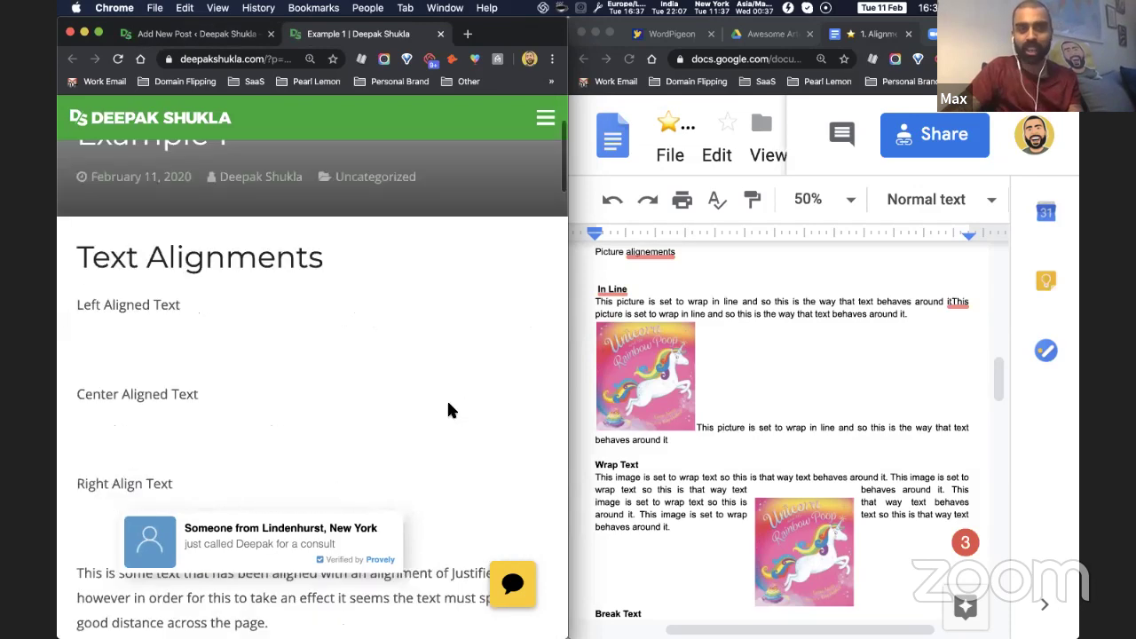
left_click(744, 339)
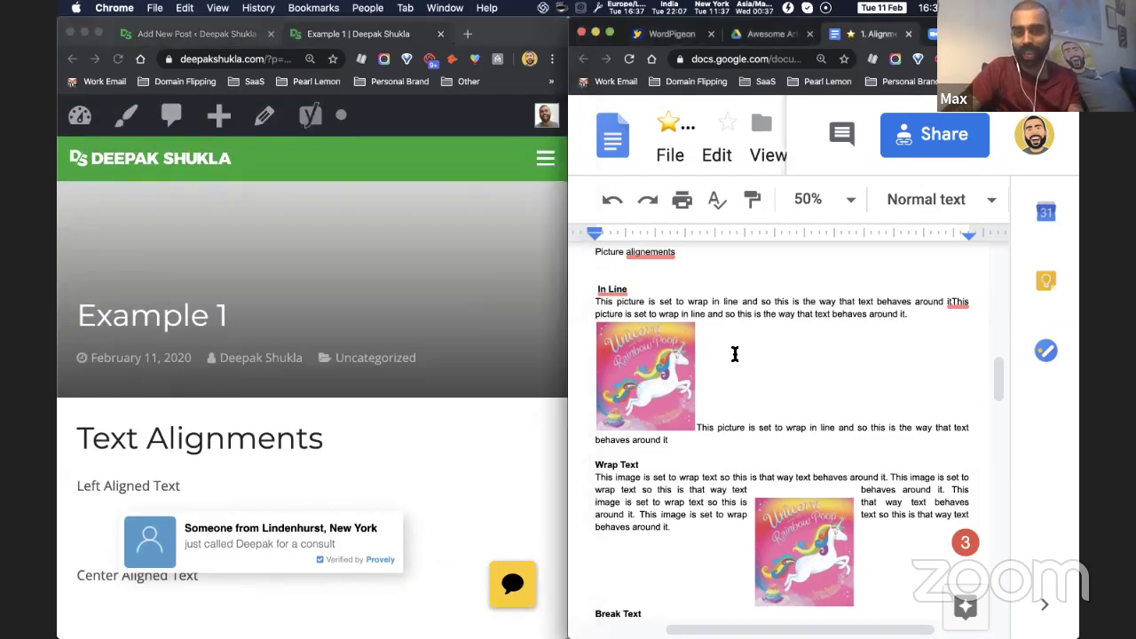
scroll(736, 355, "up", 10)
Step: Return to the post editor, centre the "Center Aligned Text" line and right-align the "Right Align Text" line
left_click(197, 35)
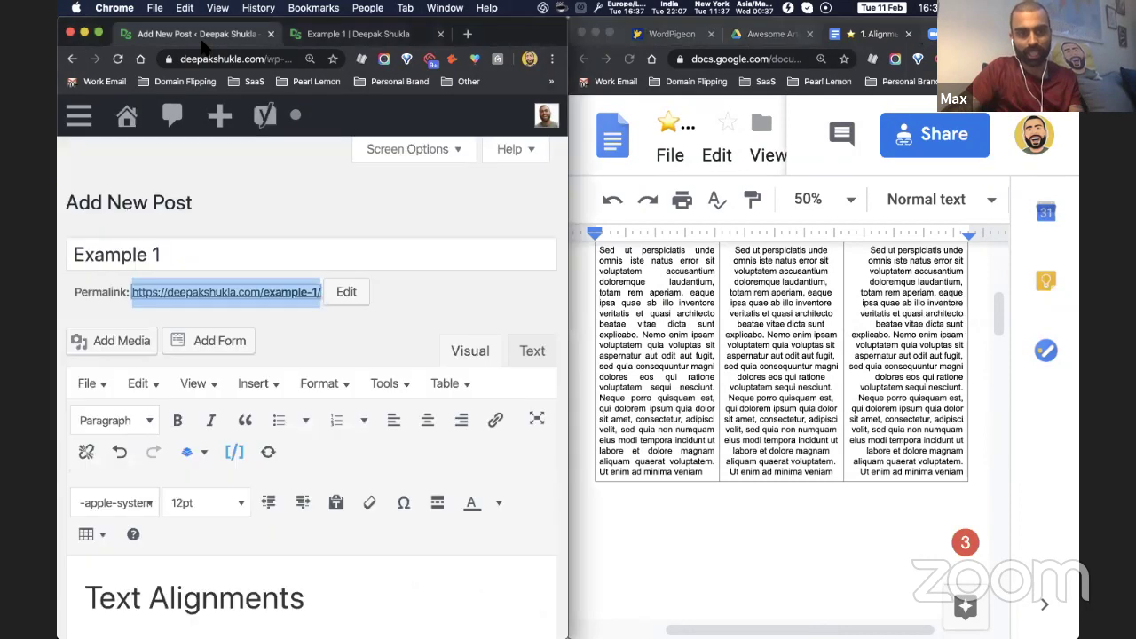
scroll(254, 421, "down", 5)
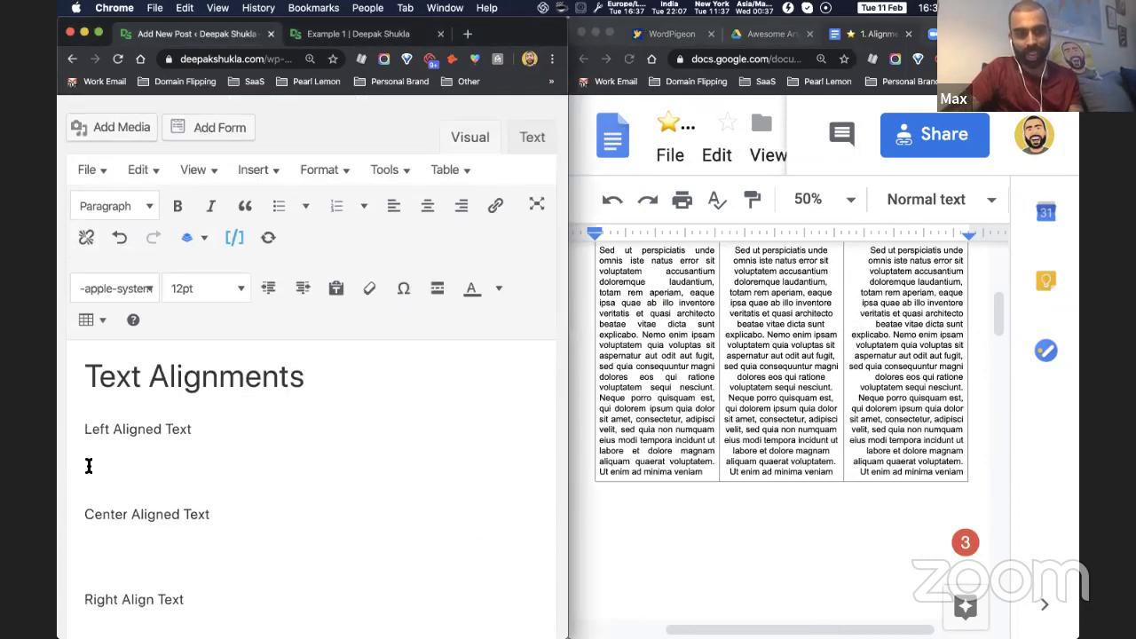
left_click(427, 205)
scroll(310, 451, "down", 2)
left_click(96, 493)
left_click(462, 205)
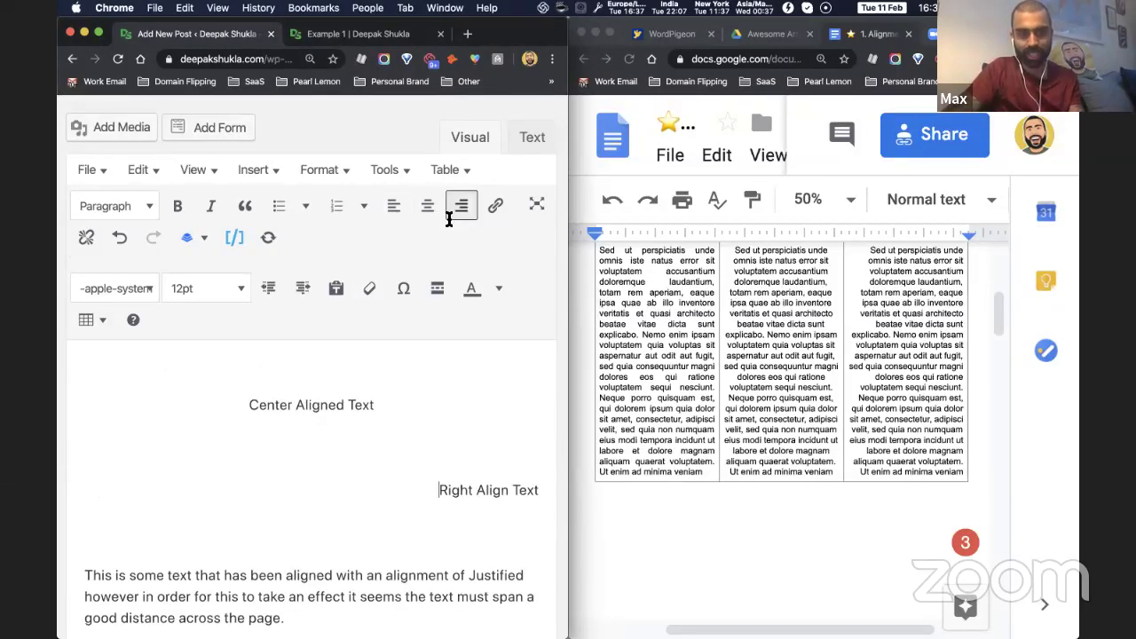
Step: Delete the entire content of the Example 1 post and close its preview tab
scroll(285, 463, "down", 5)
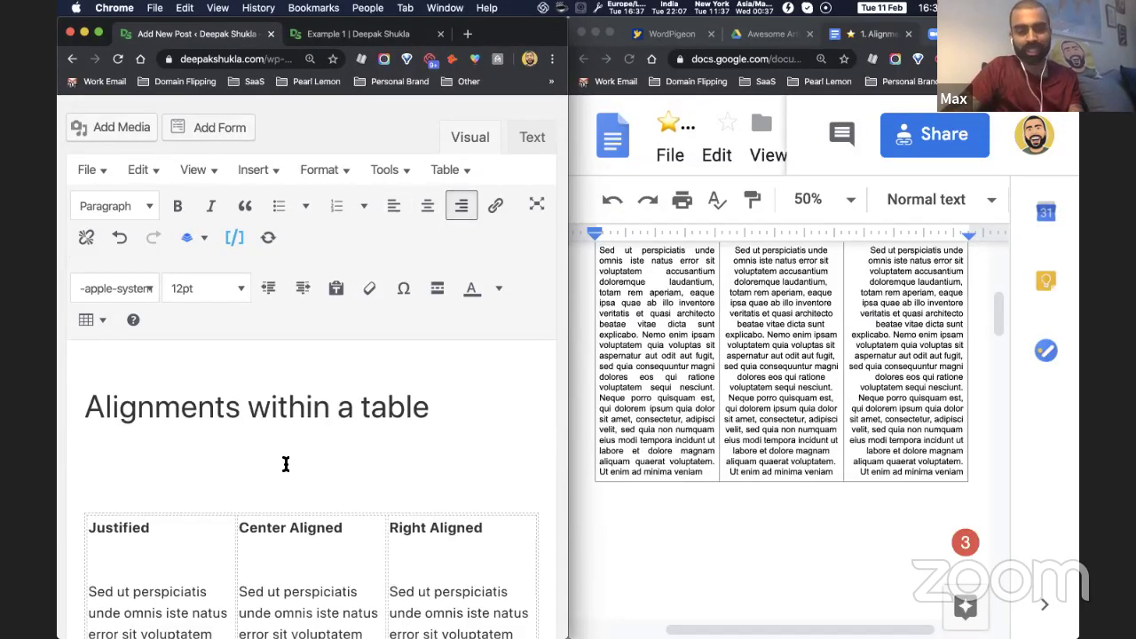
scroll(286, 463, "down", 3)
scroll(286, 464, "down", 10)
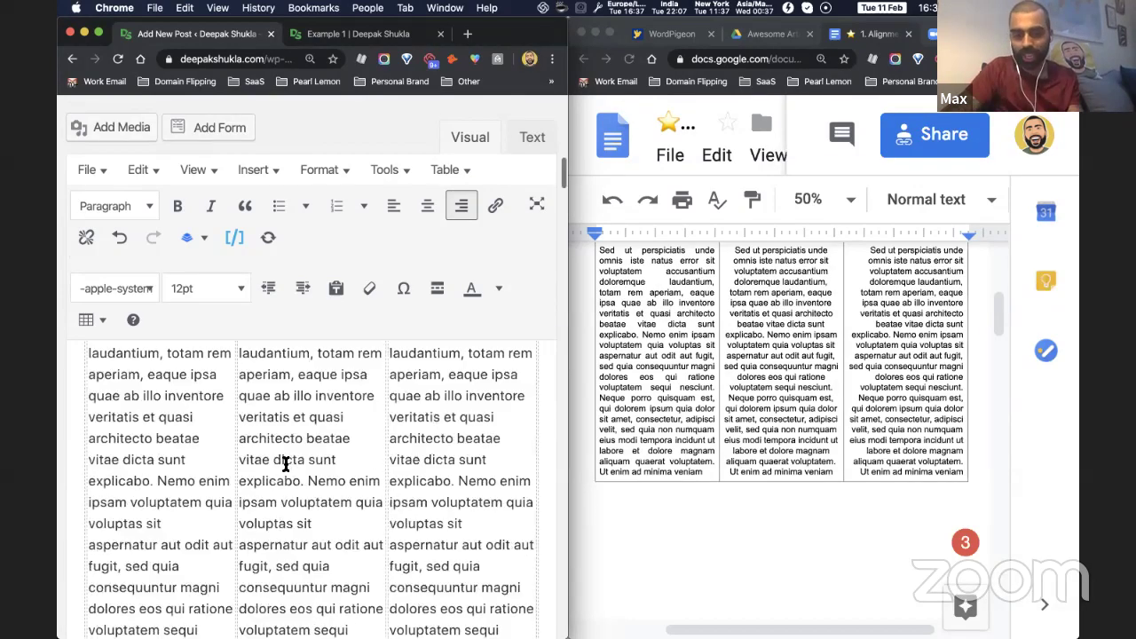
scroll(286, 463, "up", 20)
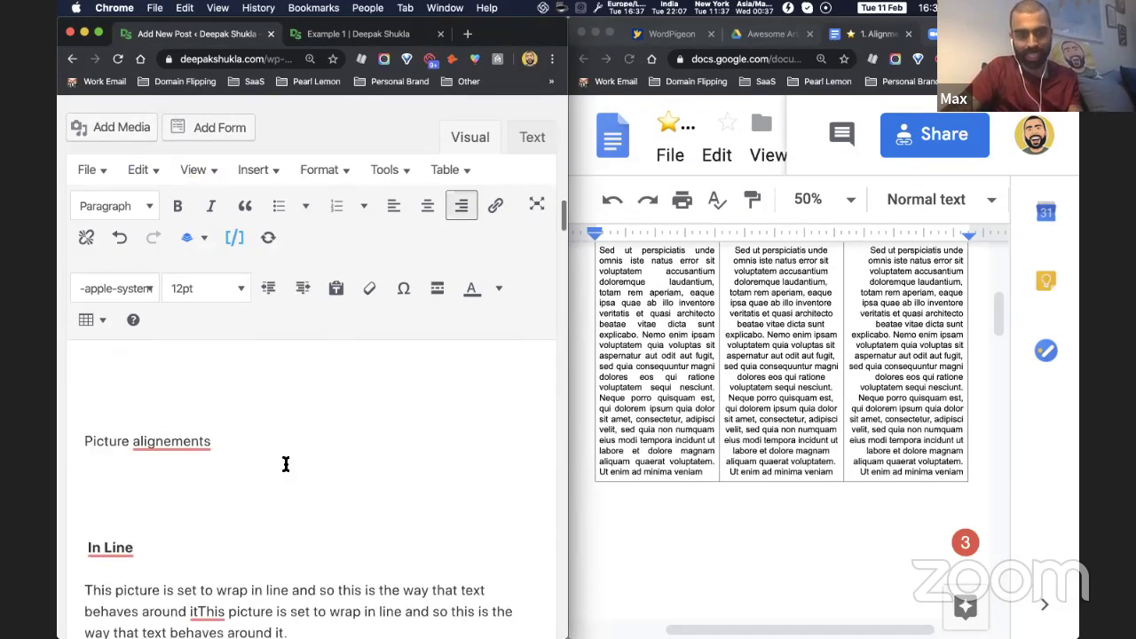
scroll(286, 464, "down", 3)
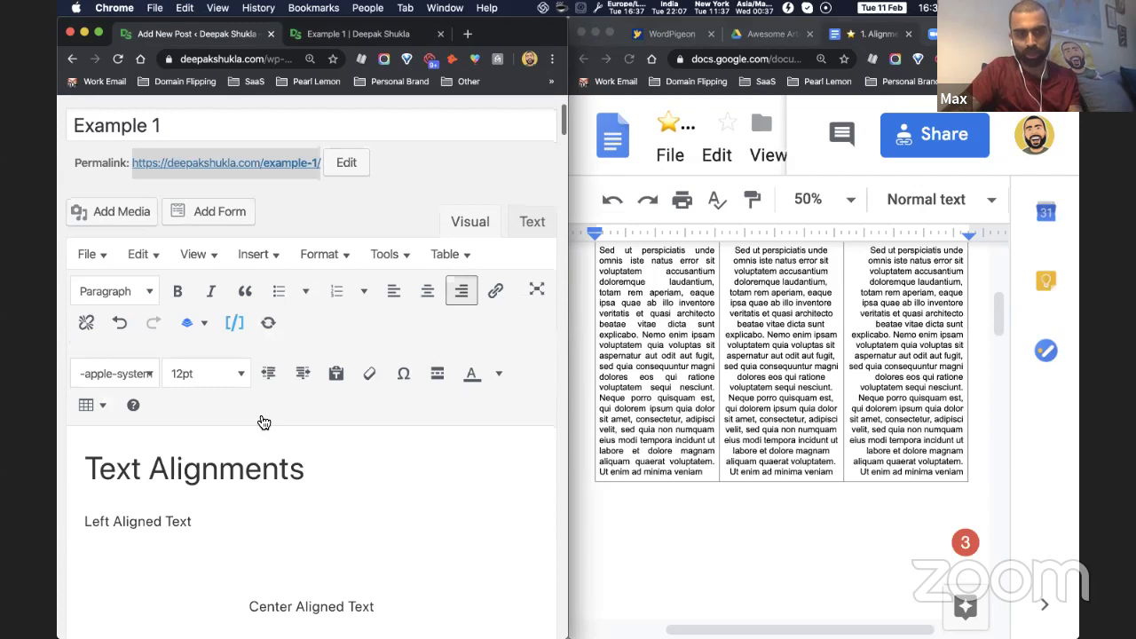
scroll(276, 426, "down", 2)
left_click(237, 445)
key("super+a")
key("BackSpace")
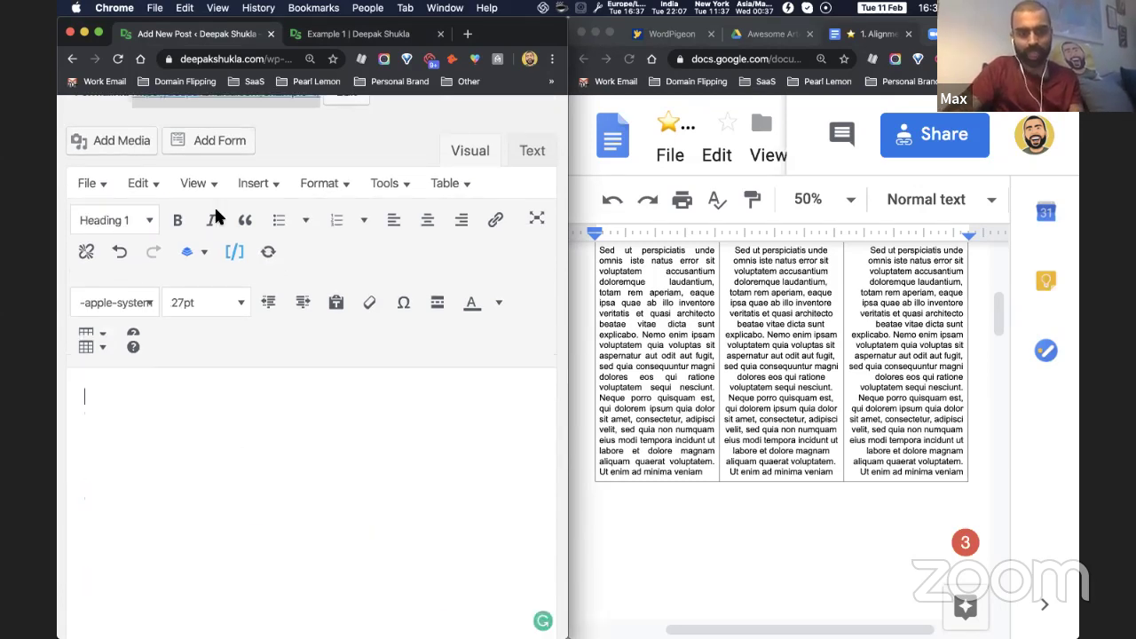
left_click(441, 34)
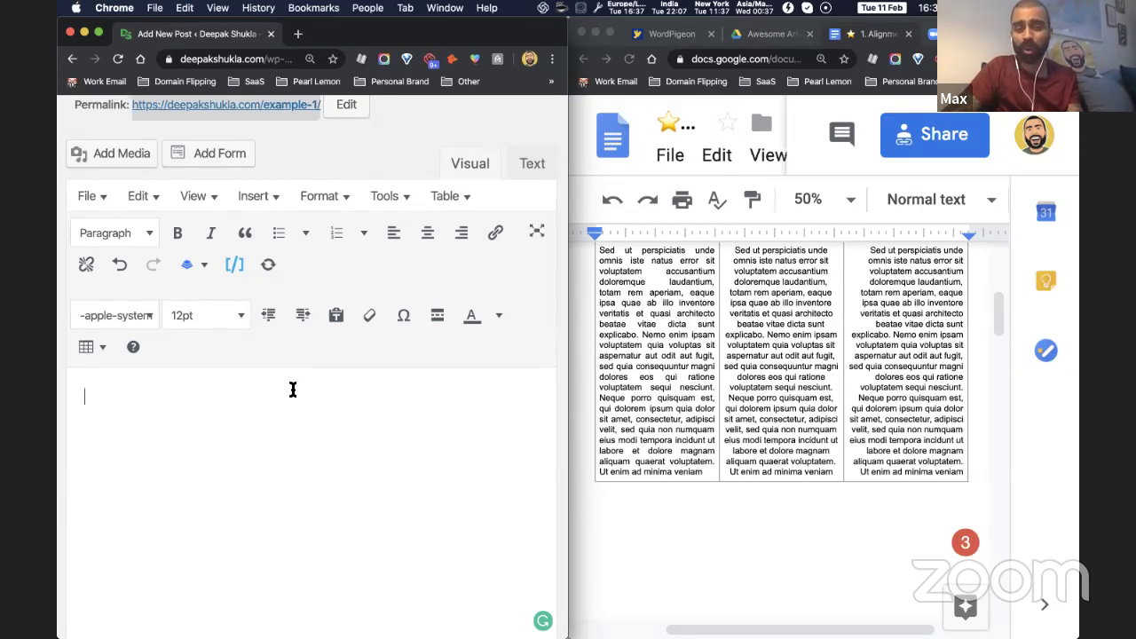
scroll(294, 391, "up", 2)
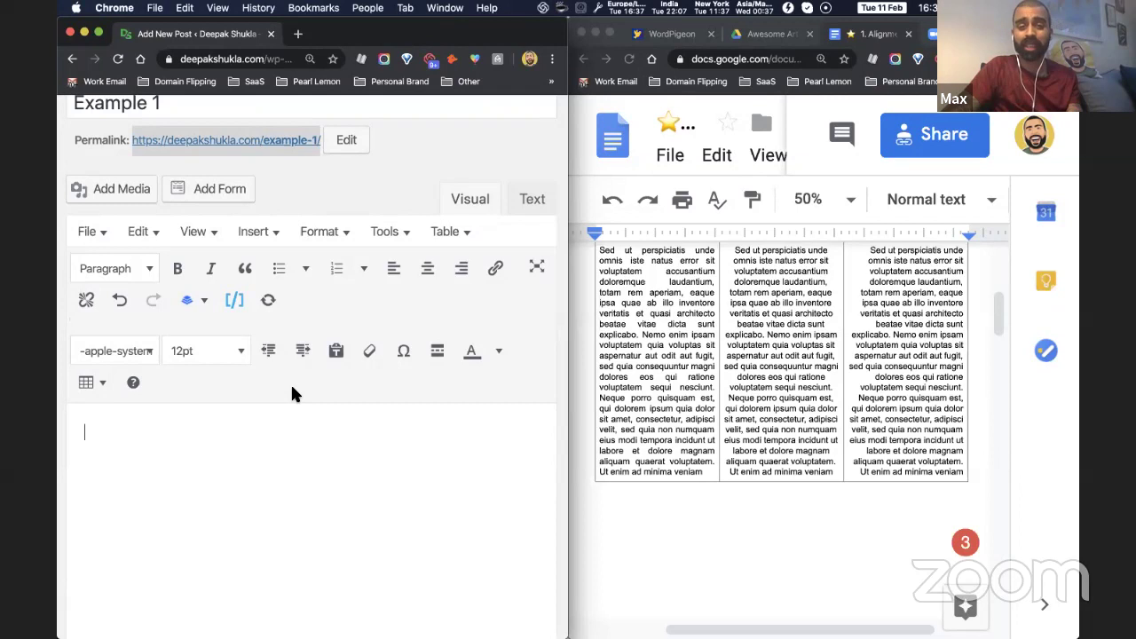
scroll(293, 391, "down", 2)
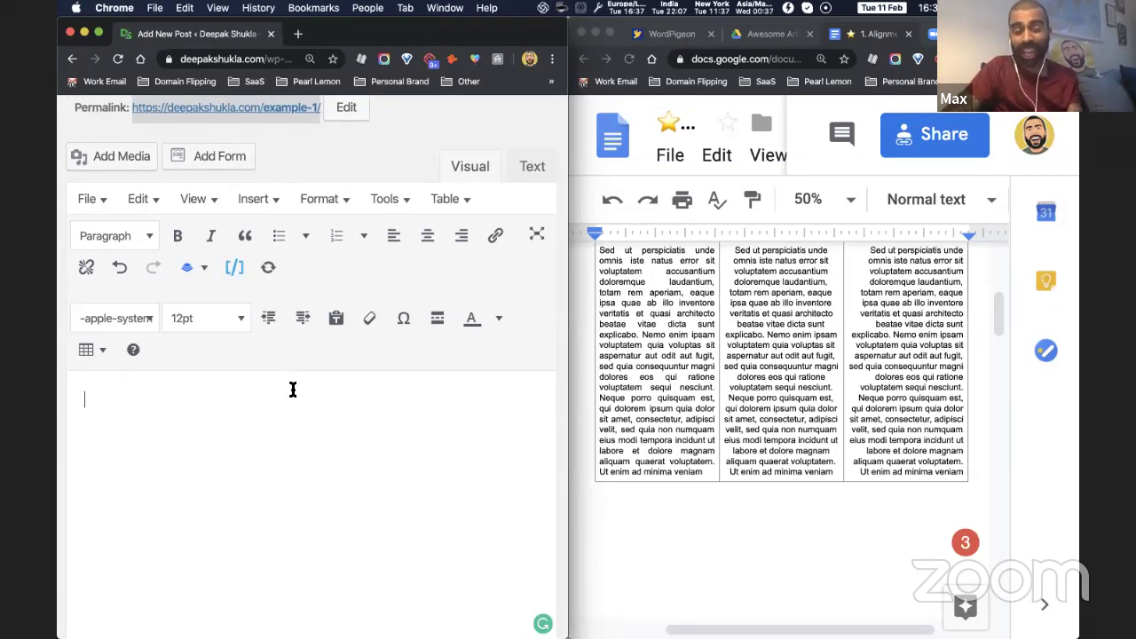
scroll(293, 390, "down", 1)
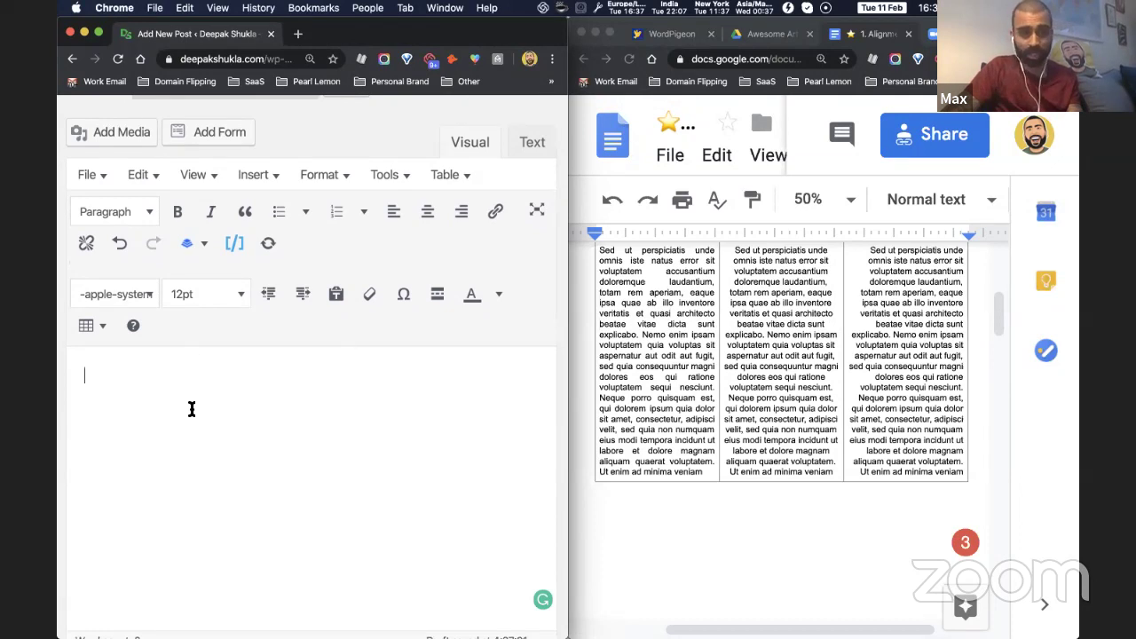
Step: Open the "2. Images" document from the Awesome Articles folder in Google Drive
left_click(779, 34)
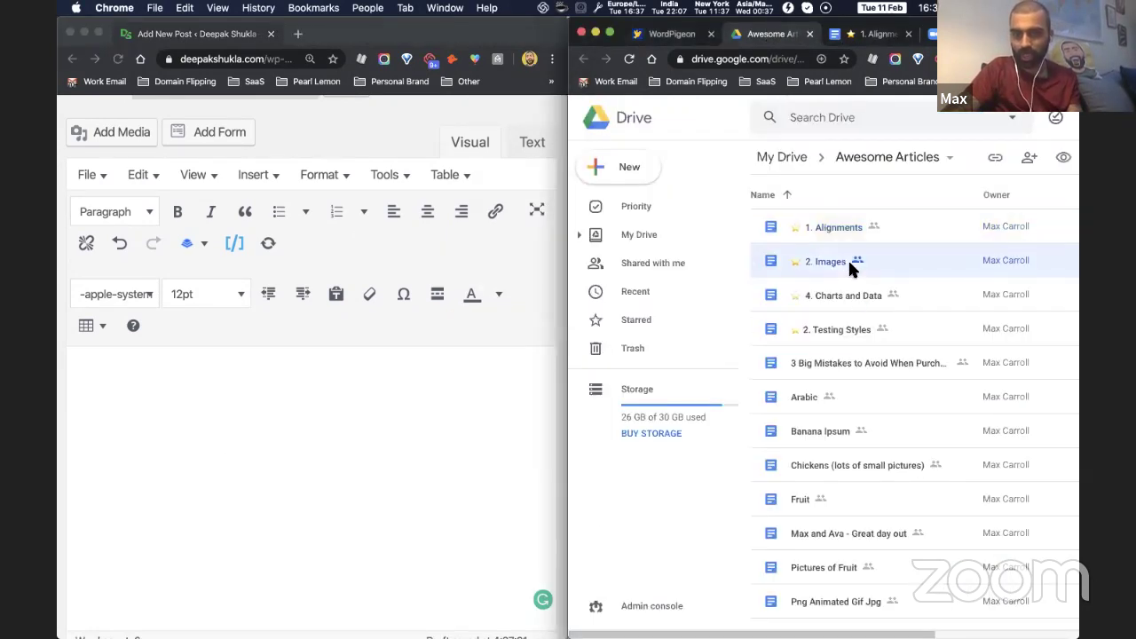
right_click(850, 265)
left_click(890, 272)
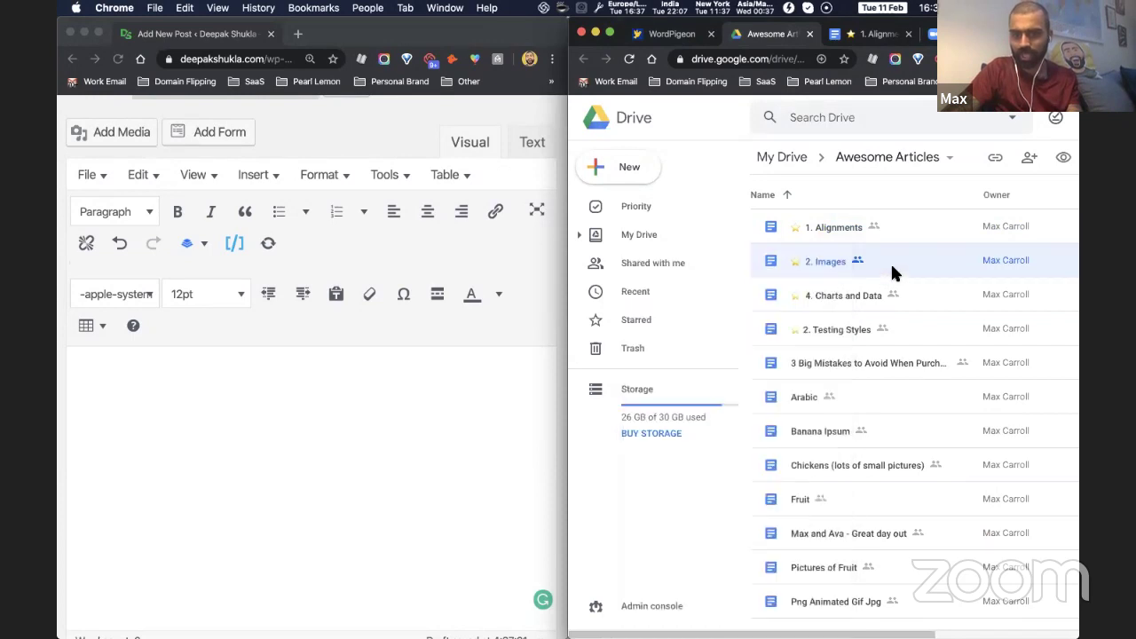
double_click(861, 264)
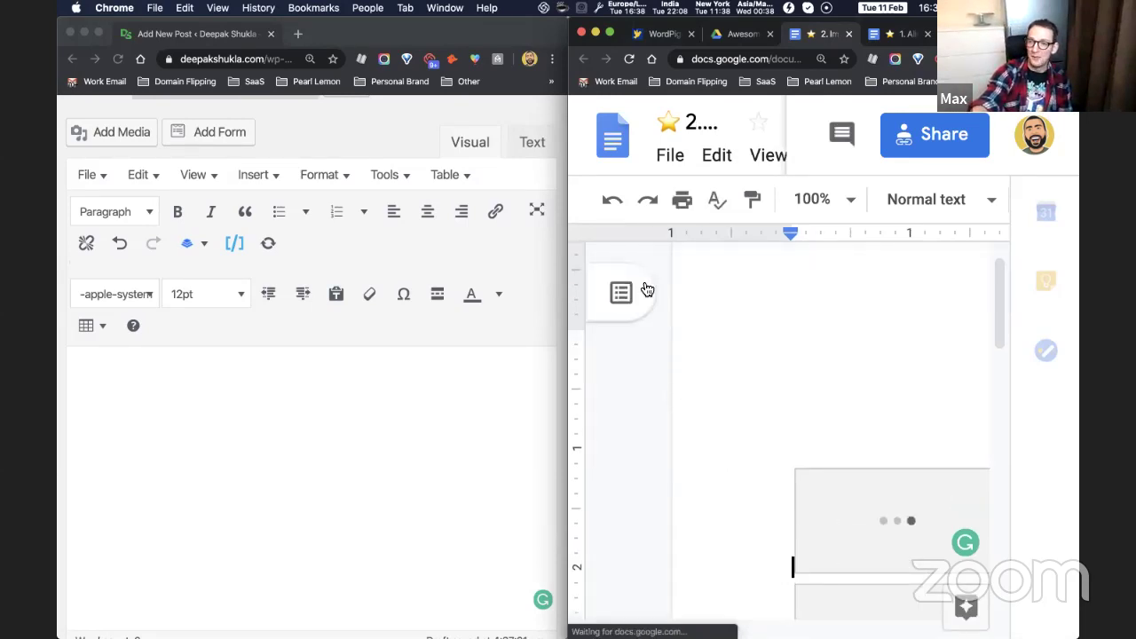
Step: Widen the window showing the "2. Images" document and set the document zoom to 50%
left_click_drag(569, 327, 469, 330)
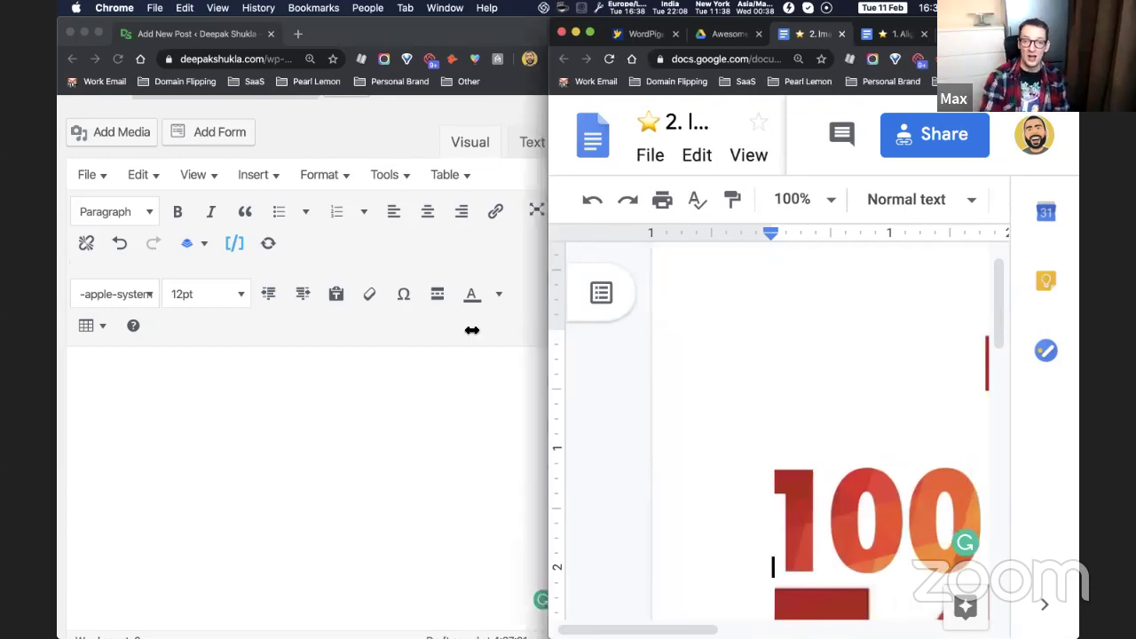
left_click(750, 201)
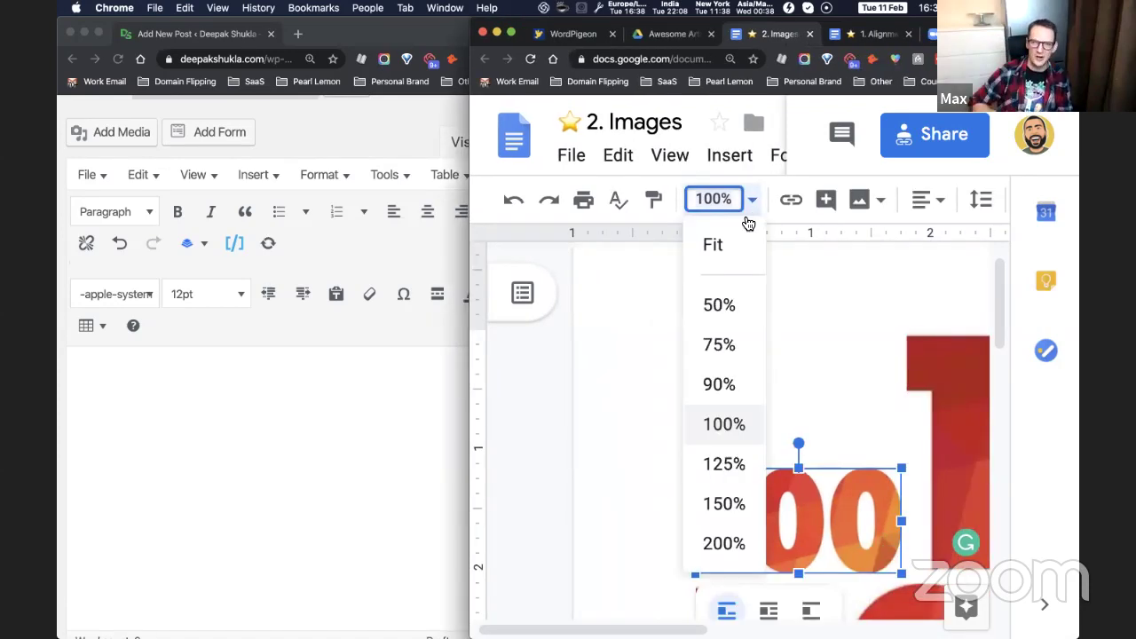
left_click(719, 303)
Step: Examine the differently sized "100" images and their layout throughout the "2. Images" document
scroll(684, 368, "down", 10)
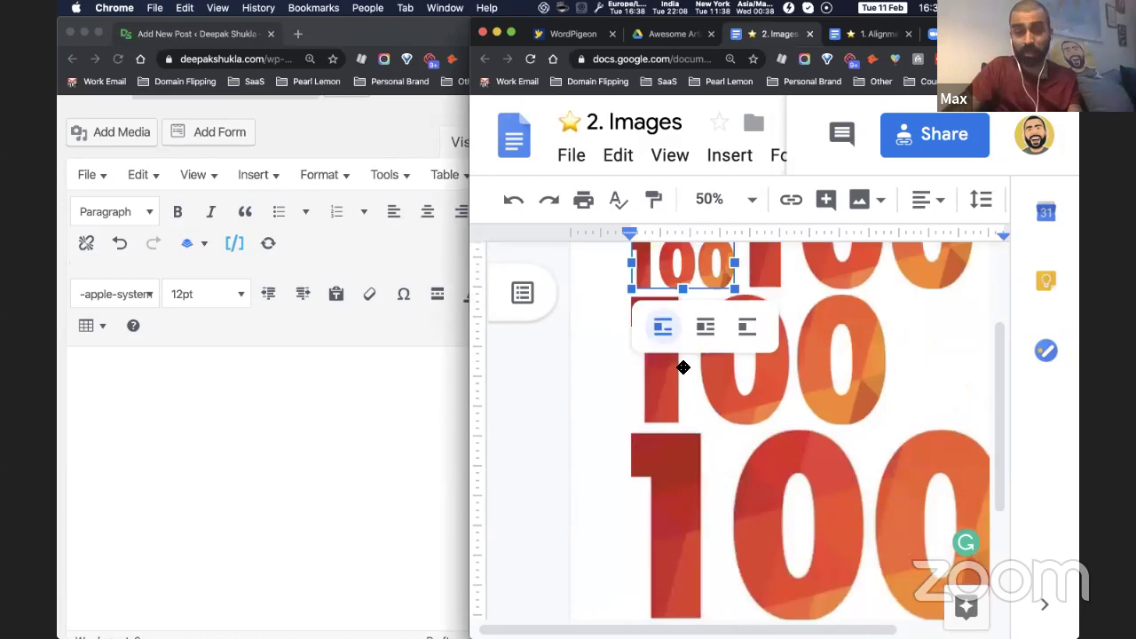
left_click(645, 426)
scroll(645, 426, "up", 3)
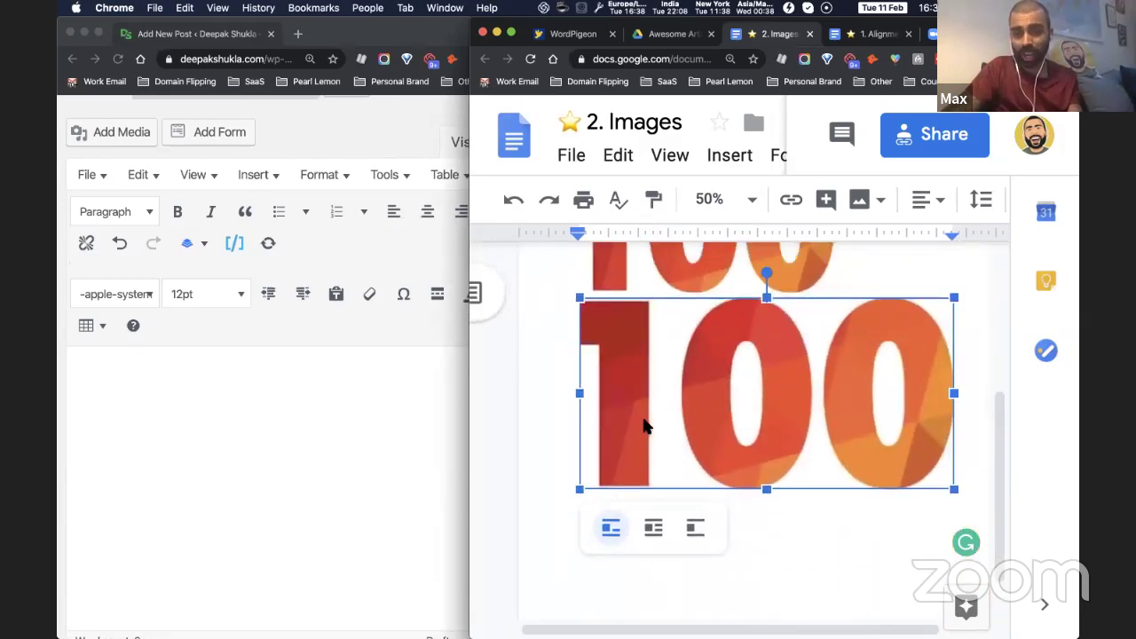
scroll(644, 426, "down", 3)
scroll(645, 426, "down", 1)
scroll(568, 480, "up", 3)
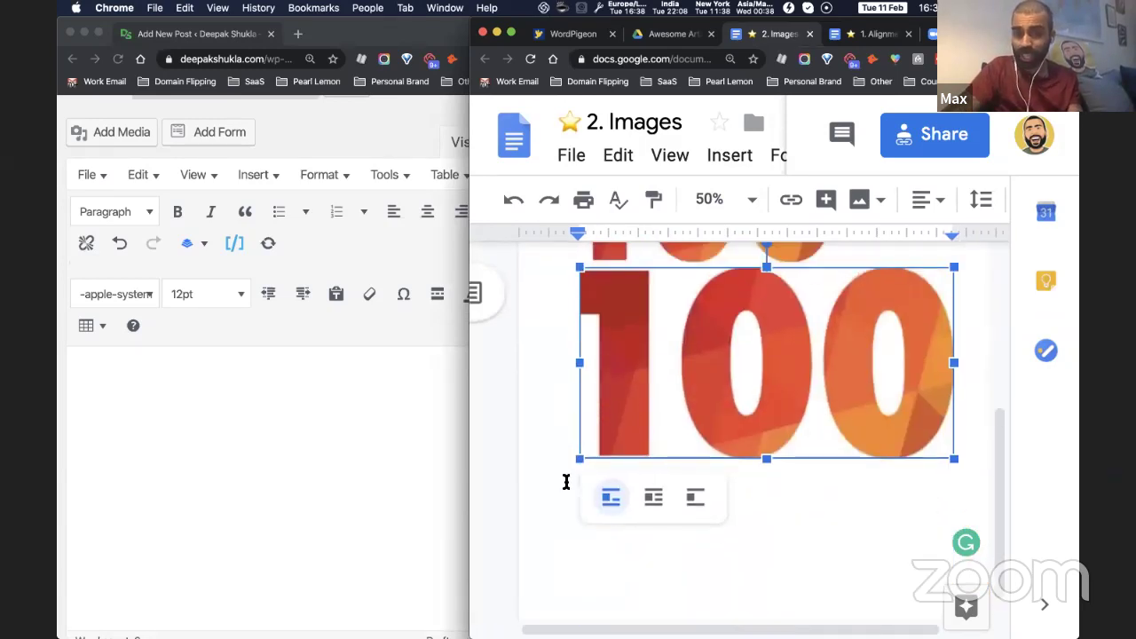
scroll(613, 417, "down", 1)
scroll(755, 435, "up", 1)
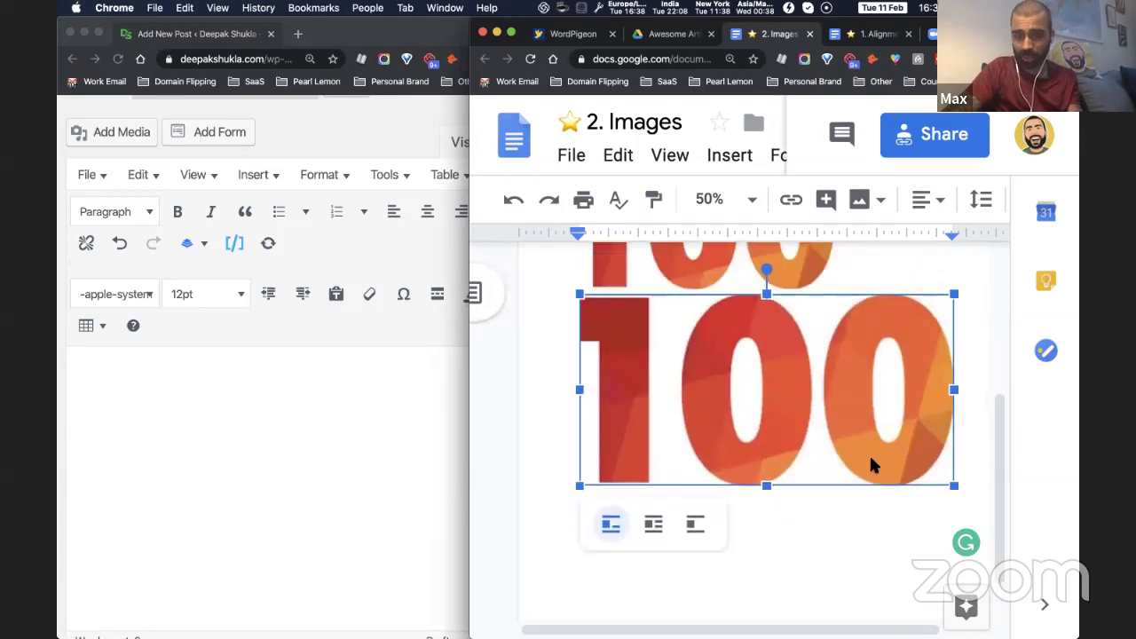
scroll(807, 519, "up", 5)
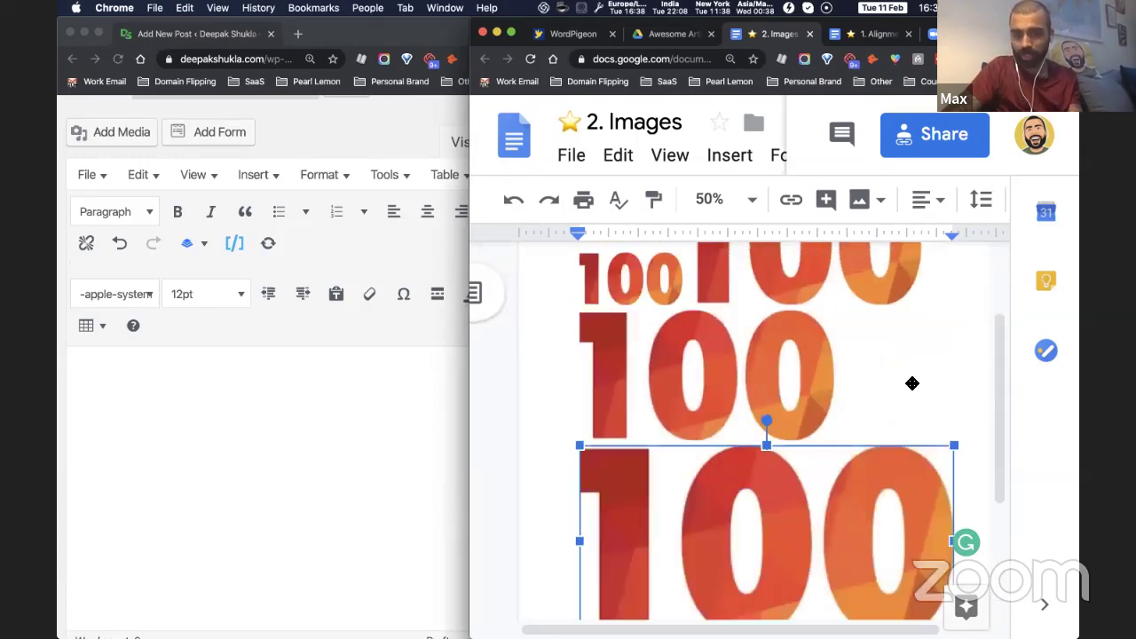
left_click(719, 301)
left_click(604, 298)
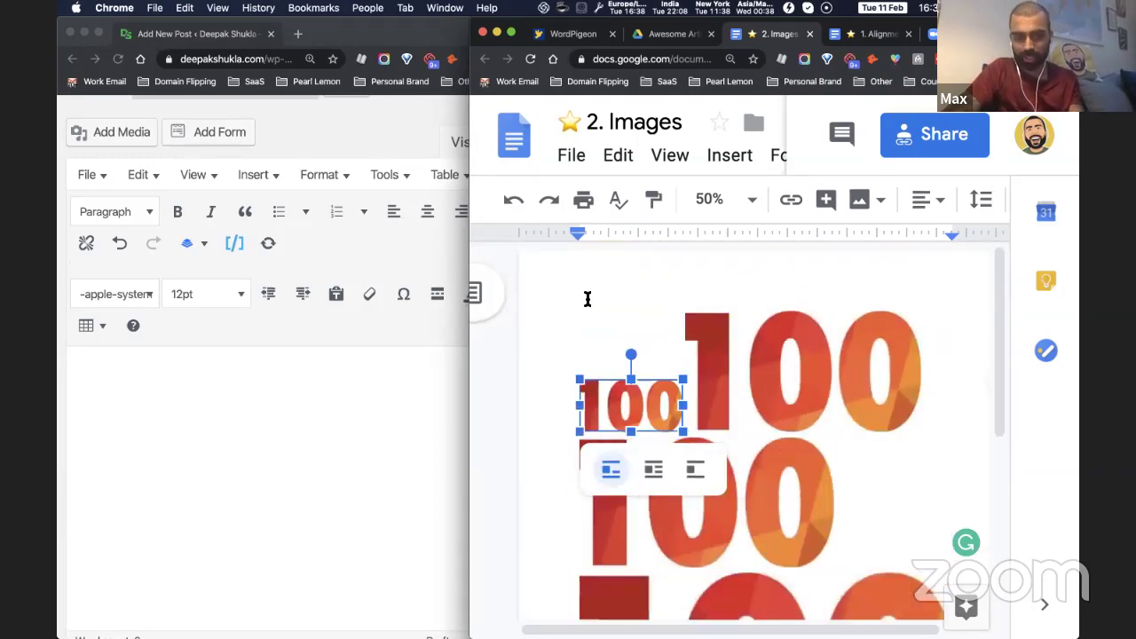
Step: Copy all the images of the "2. Images" document into the empty WordPress post and check the result against the original
key("super+a")
key("super+x")
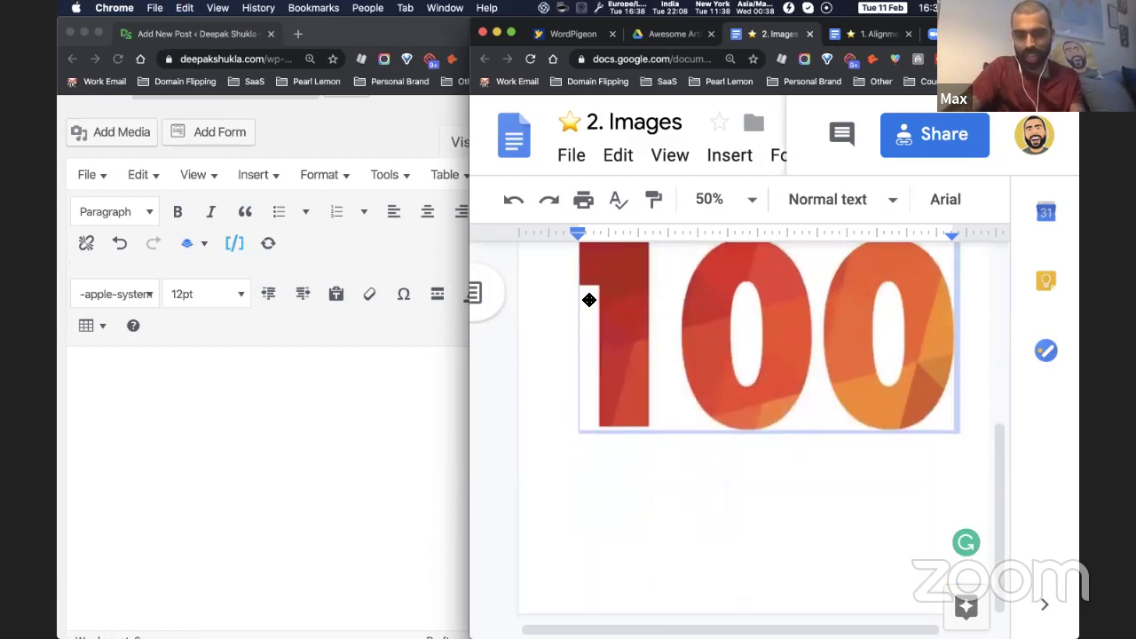
left_click(181, 401)
key("super+v")
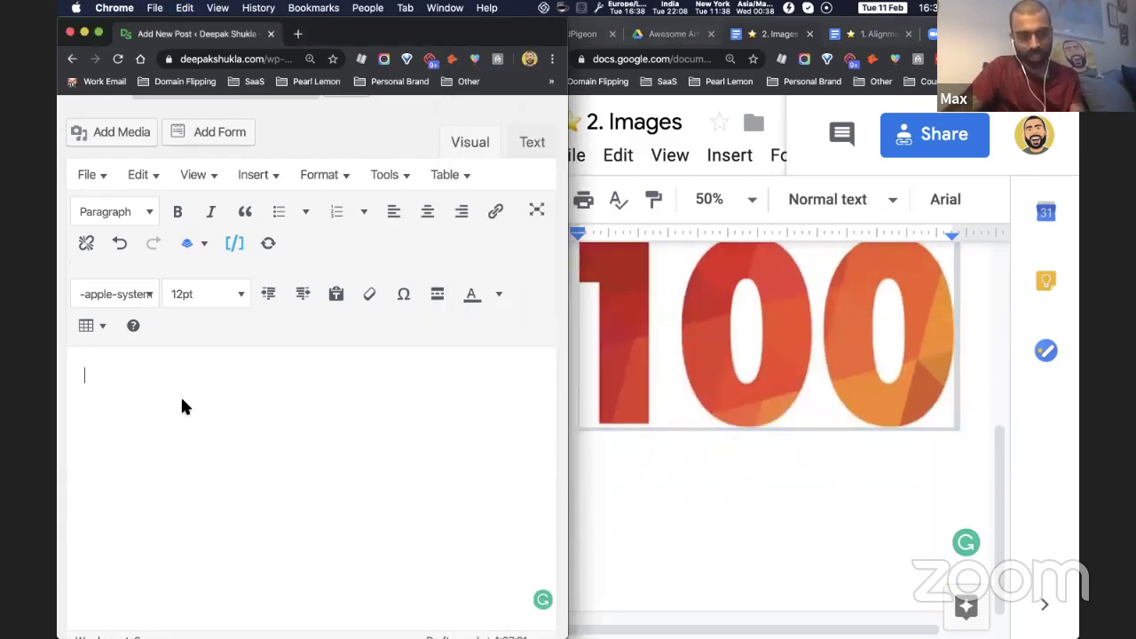
scroll(181, 405, "up", 5)
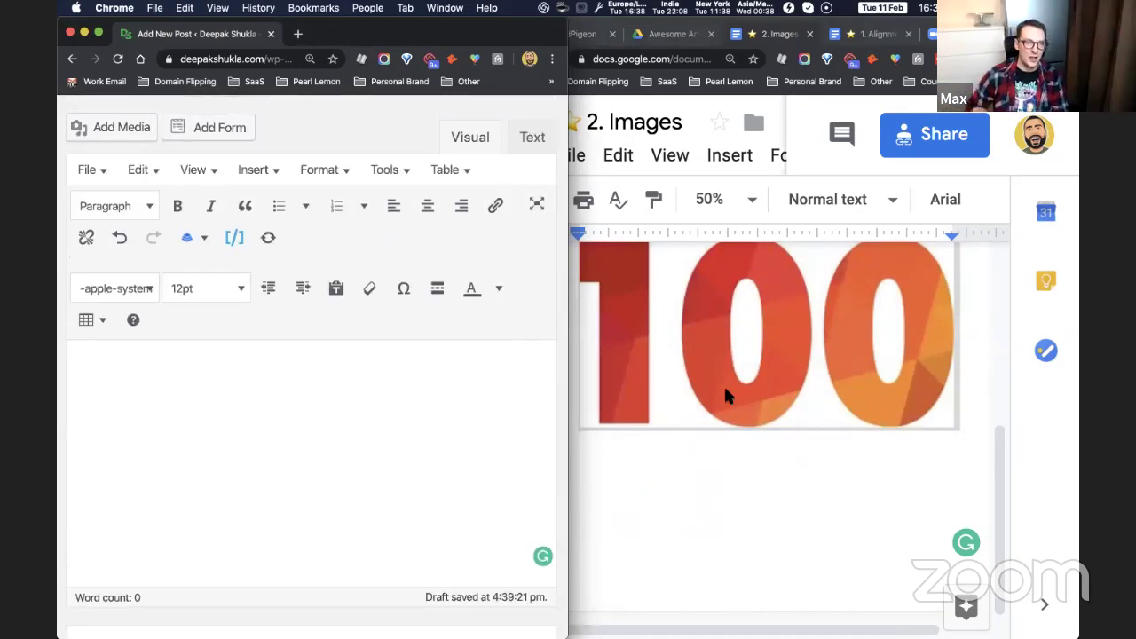
scroll(728, 395, "up", 4)
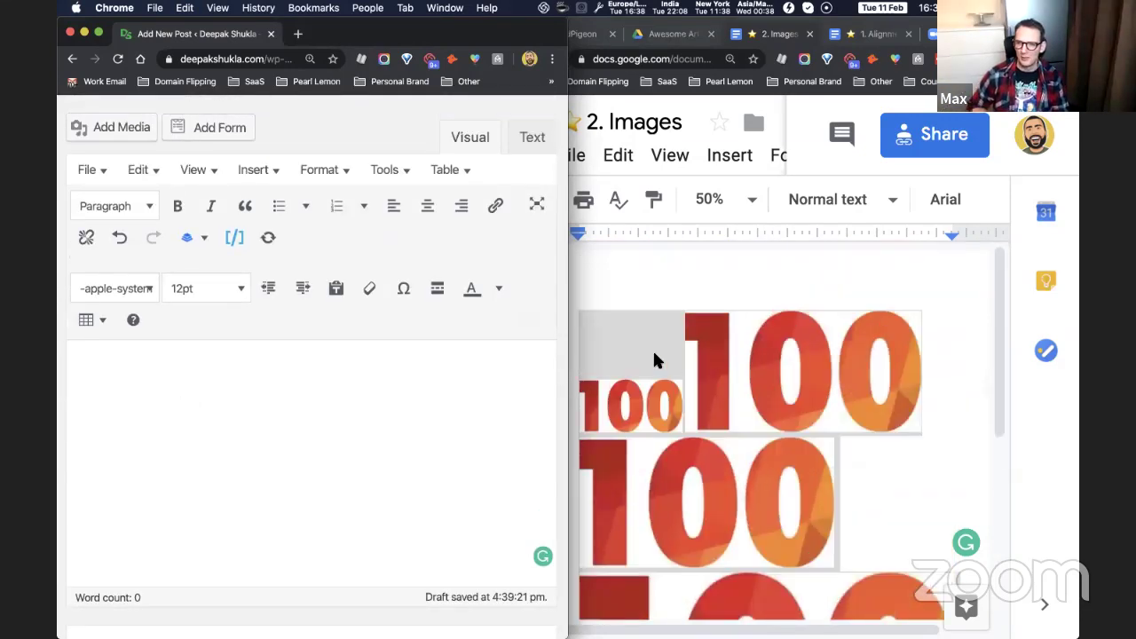
left_click(655, 355)
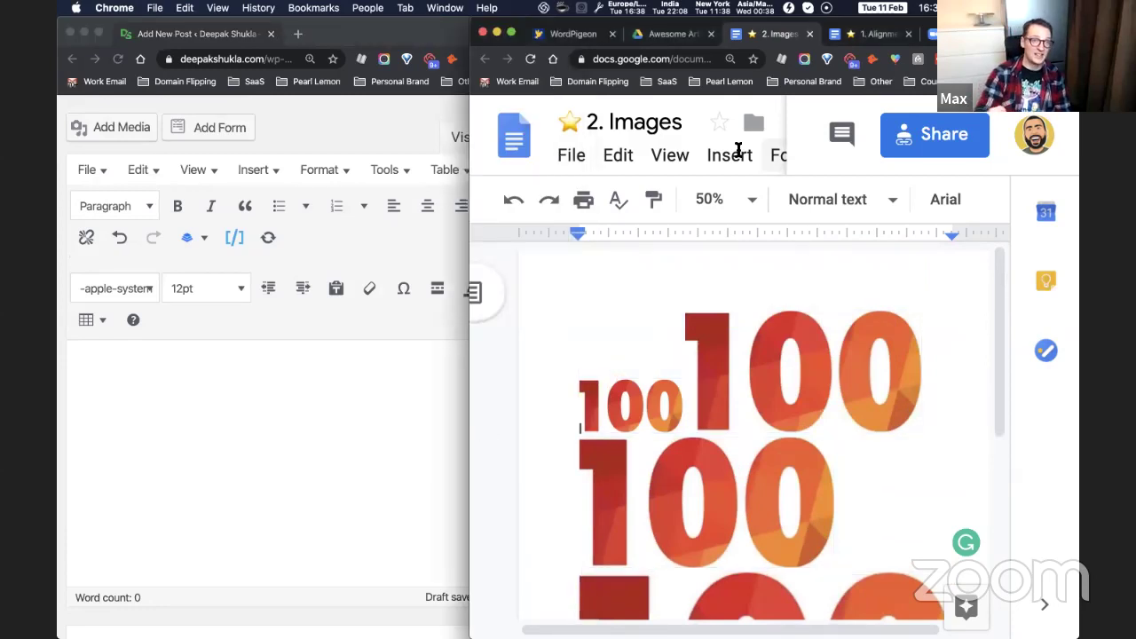
Step: Open the "4. Charts and Data" document from the Awesome Articles folder with Google Docs
left_click(672, 34)
left_click(736, 297)
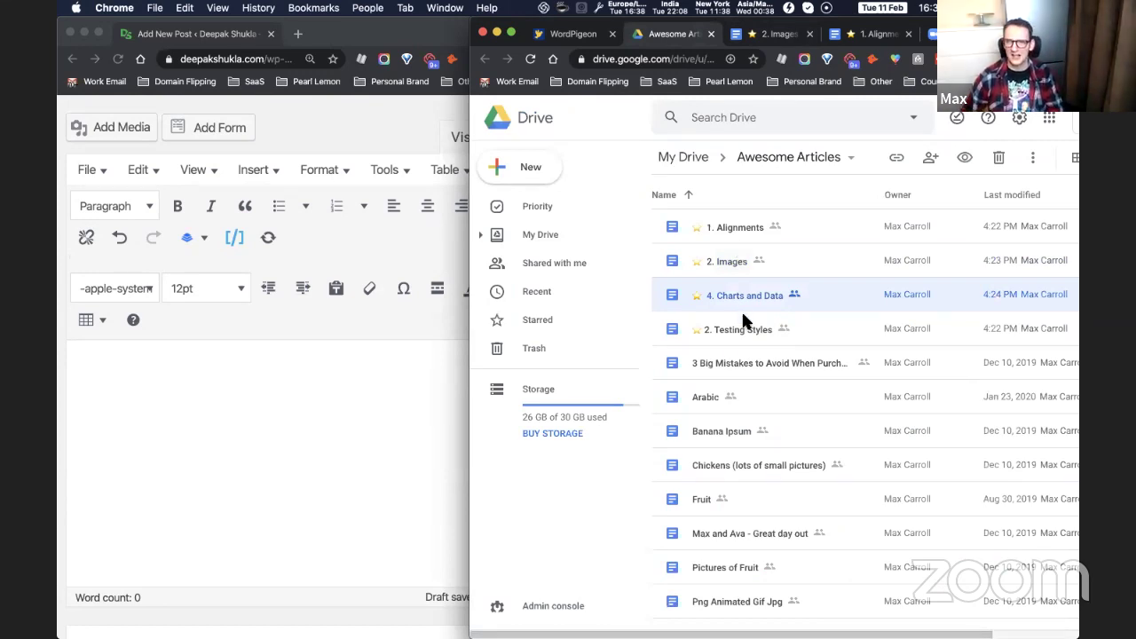
right_click(745, 290)
mouse_move(774, 289)
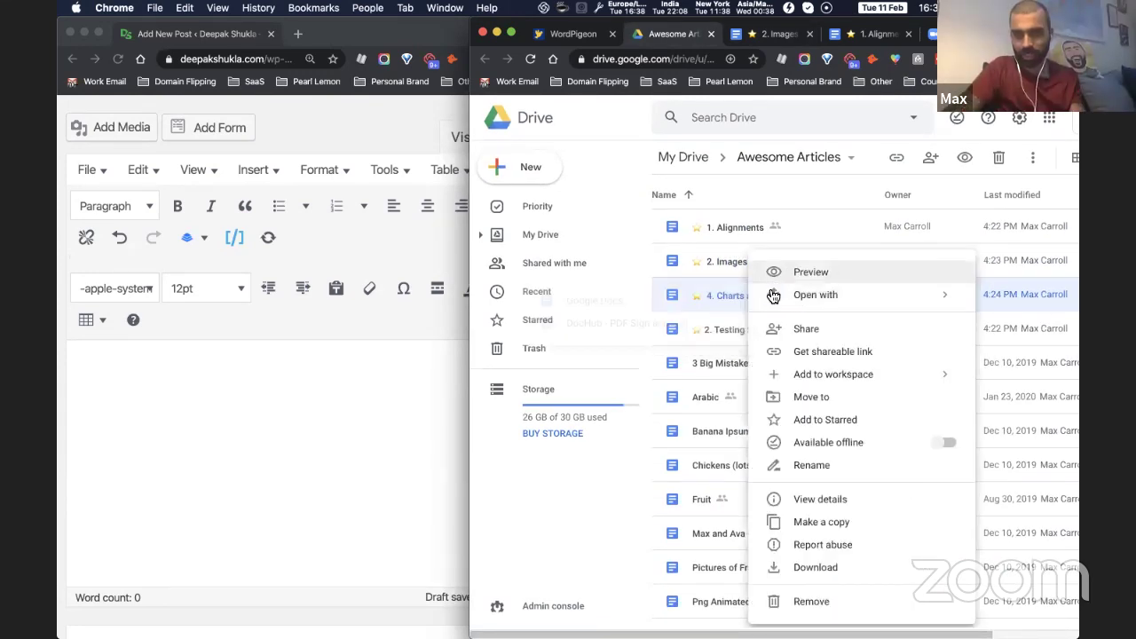
mouse_move(716, 295)
left_click(658, 317)
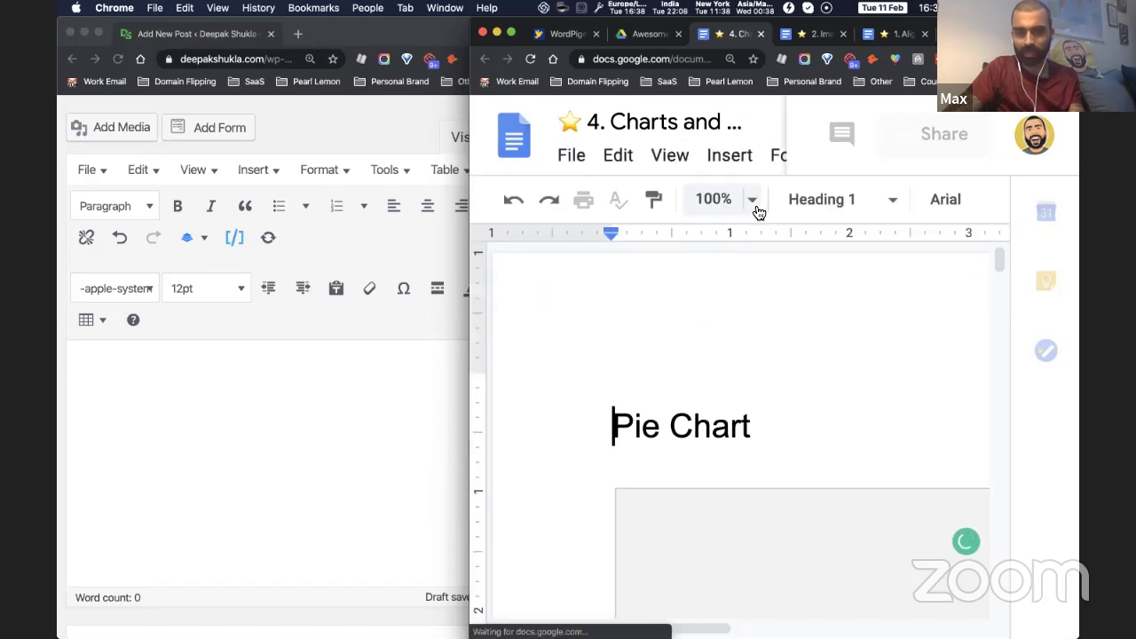
Step: Set the "4. Charts and Data" document zoom to 50% and review its charts down to the Table Data section
left_click(758, 212)
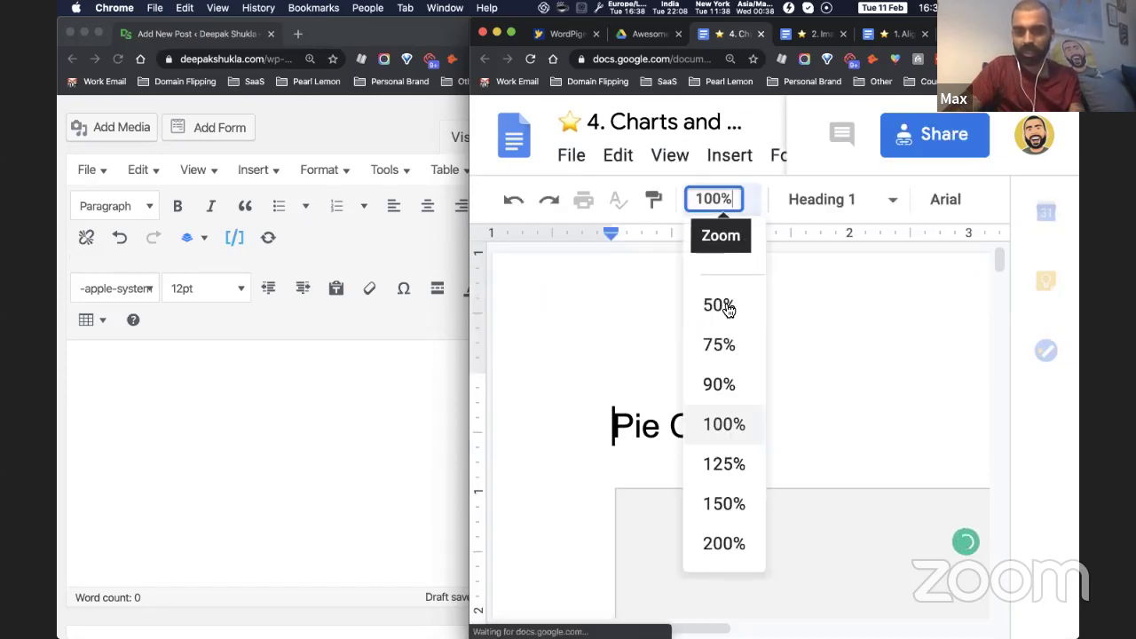
left_click(728, 307)
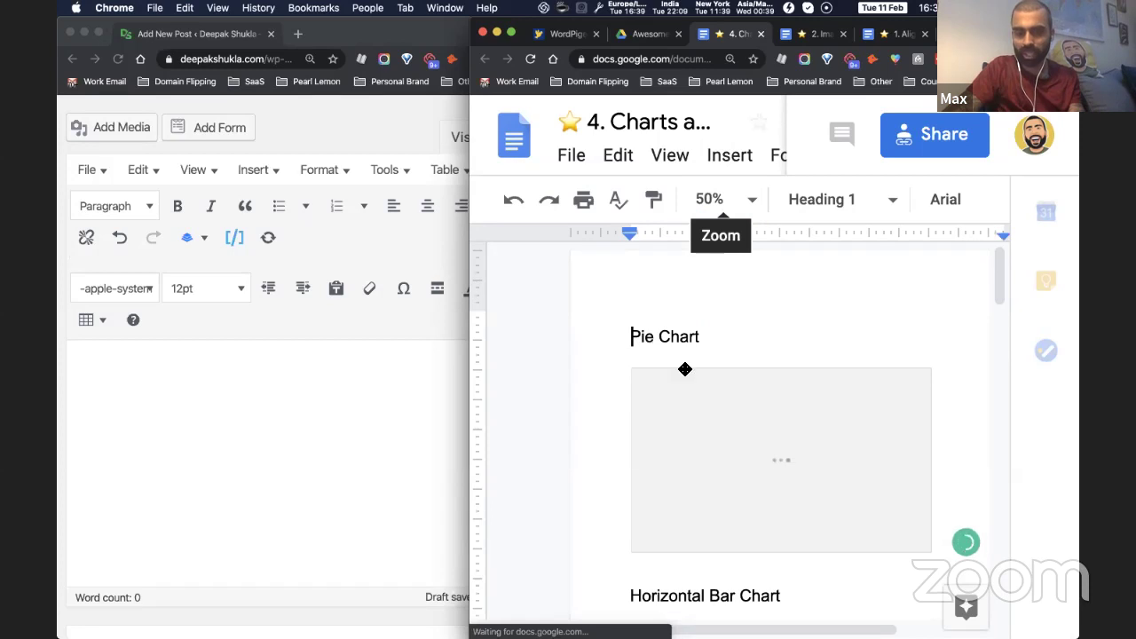
scroll(685, 370, "down", 1)
scroll(685, 369, "down", 15)
scroll(685, 369, "down", 10)
scroll(681, 365, "up", 5)
scroll(682, 364, "down", 2)
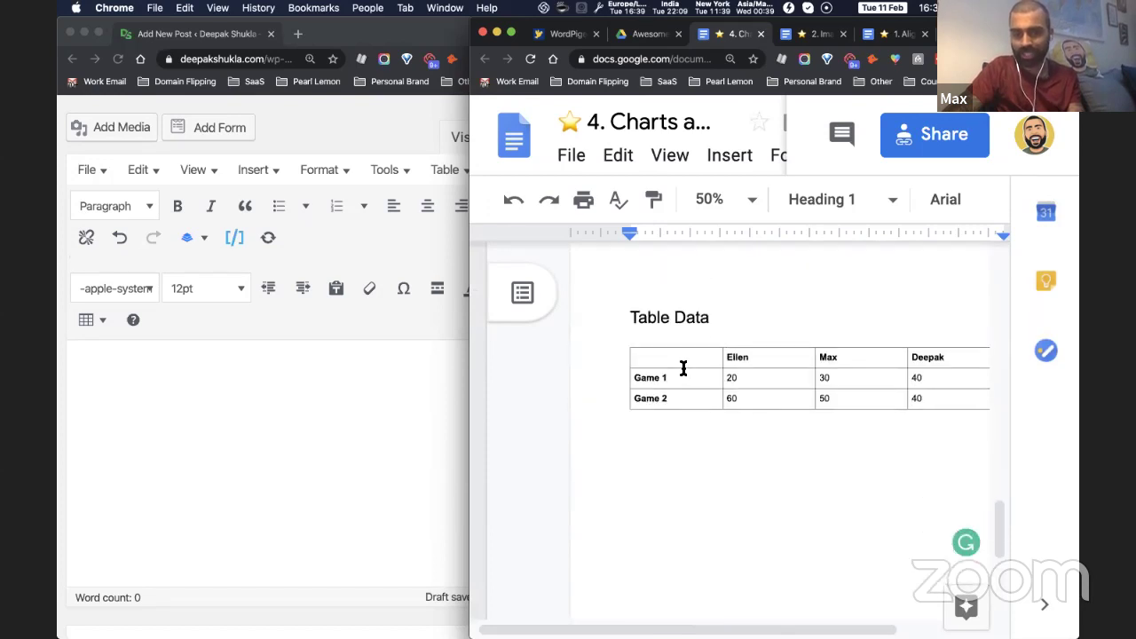
Step: Copy the entire "4. Charts and Data" document and paste it into the empty post body
left_click(709, 458)
key("super+a")
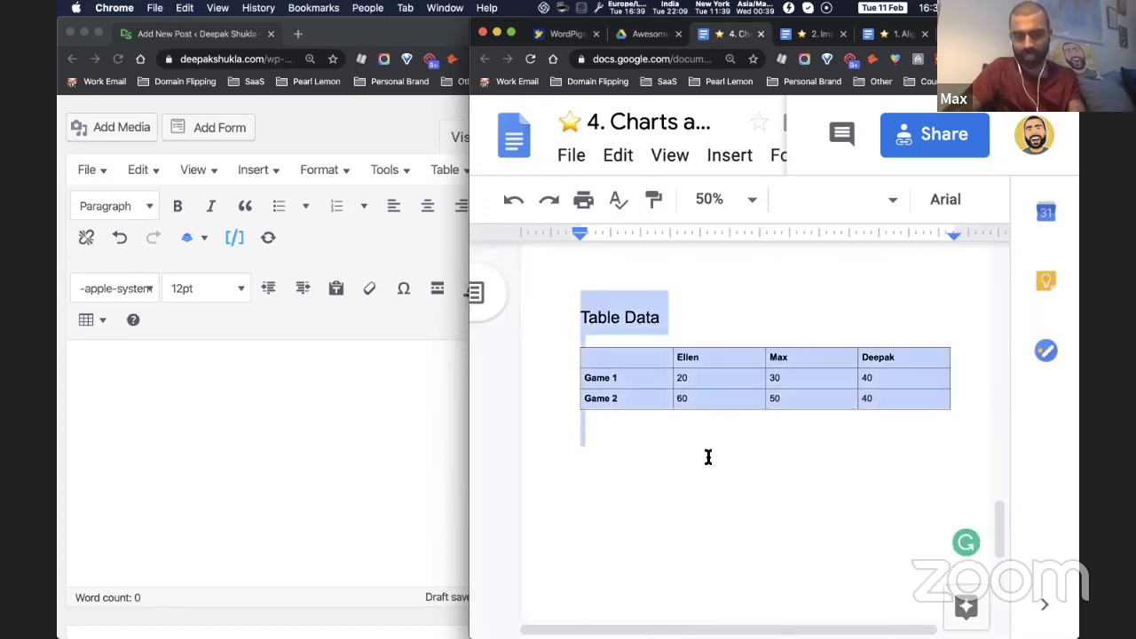
scroll(709, 458, "up", 15)
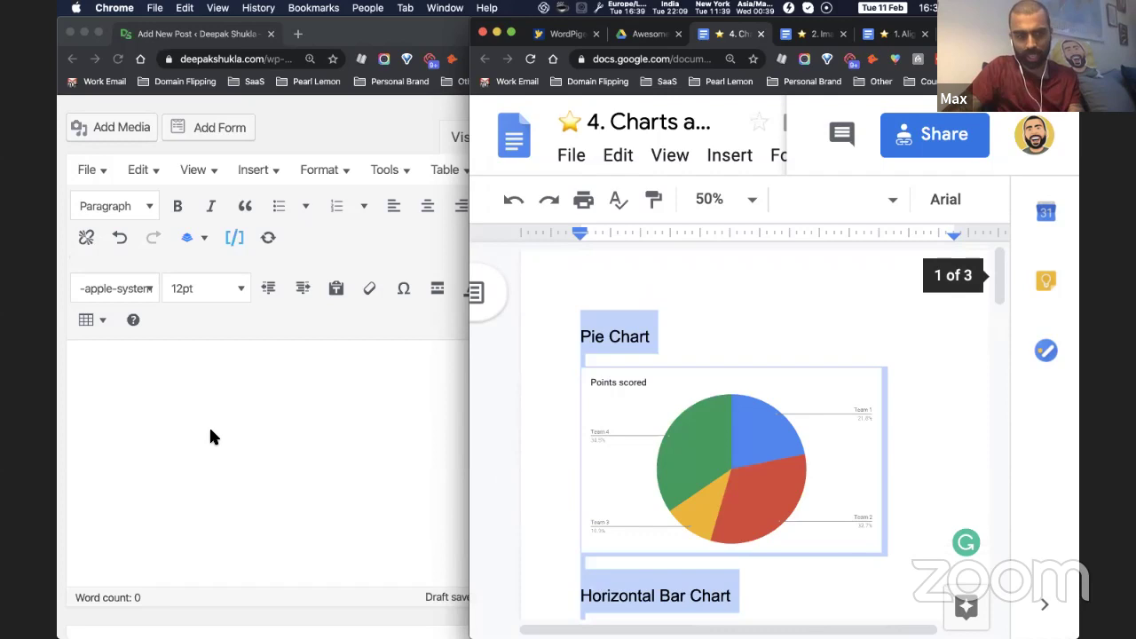
left_click(197, 406)
key("super+v")
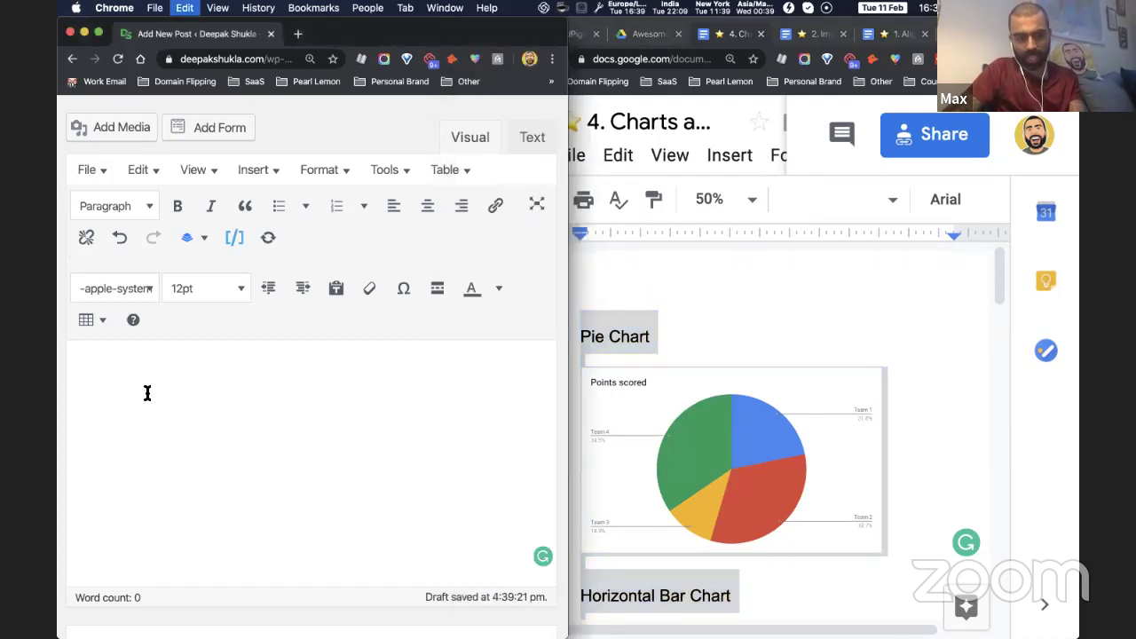
Step: Compare the pasted headings, charts and data table in the post with those in the original document
scroll(146, 395, "up", 3)
scroll(175, 444, "down", 15)
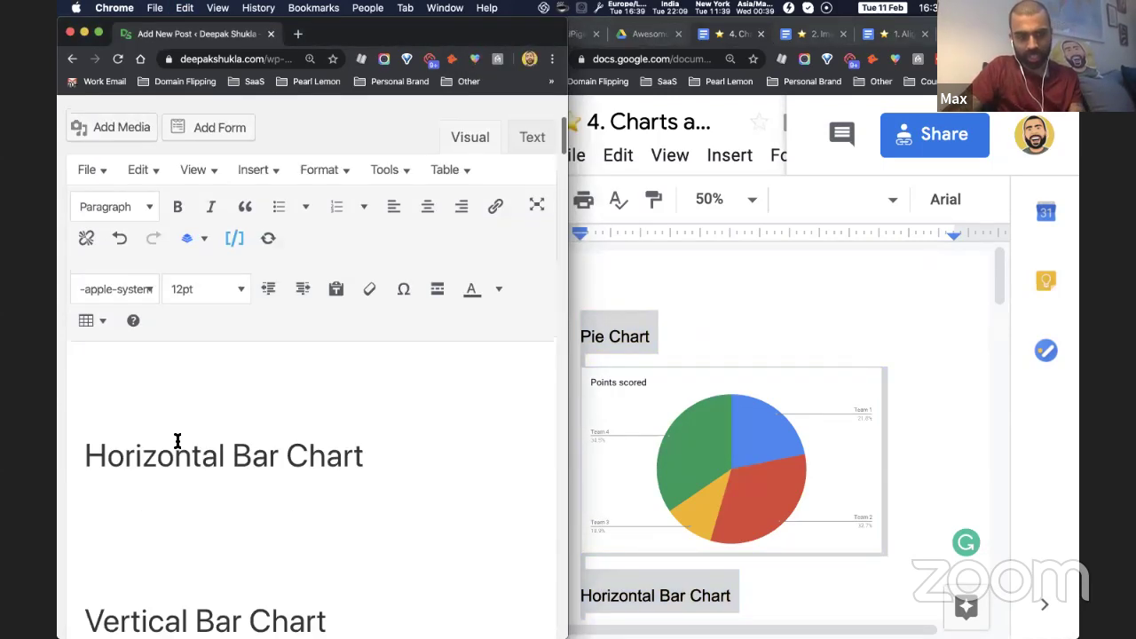
scroll(178, 441, "down", 5)
scroll(178, 439, "up", 4)
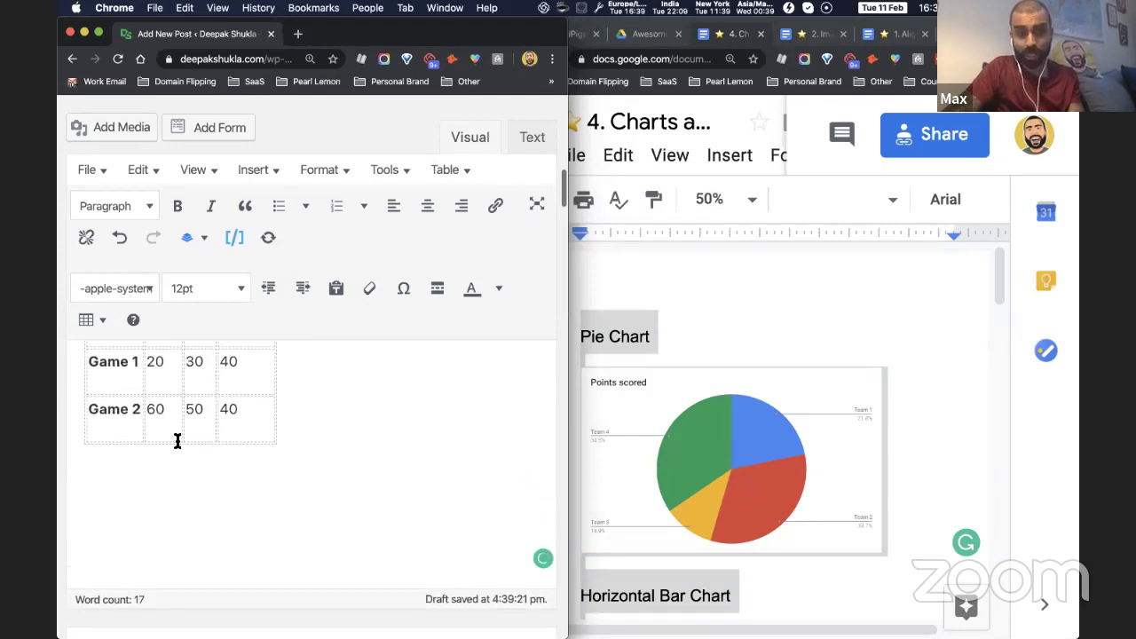
scroll(648, 422, "down", 15)
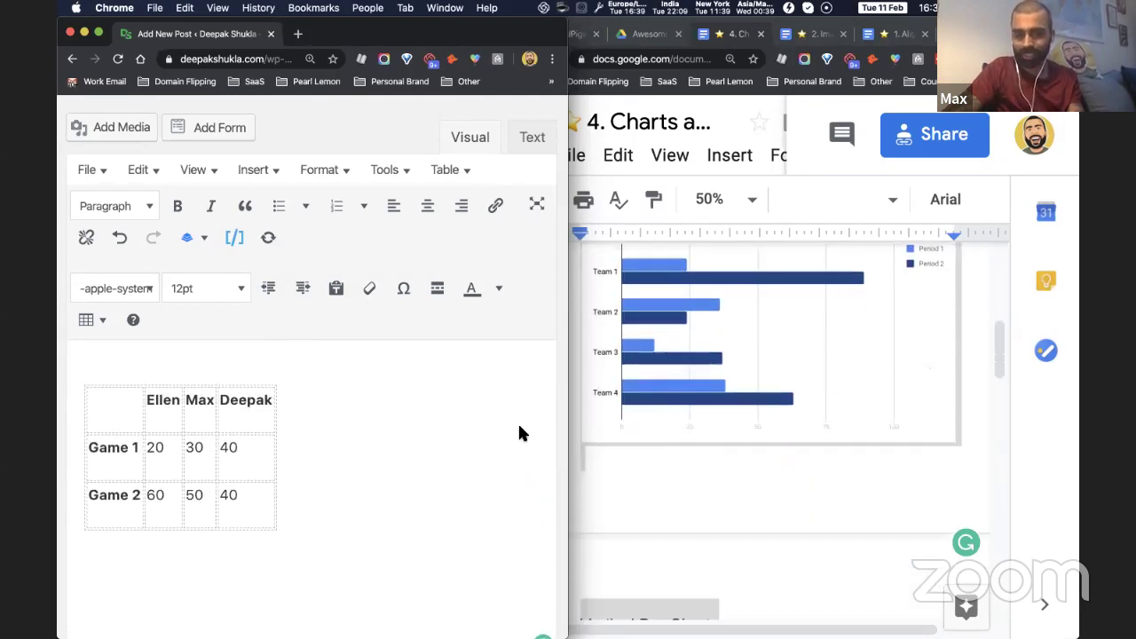
scroll(647, 418, "down", 10)
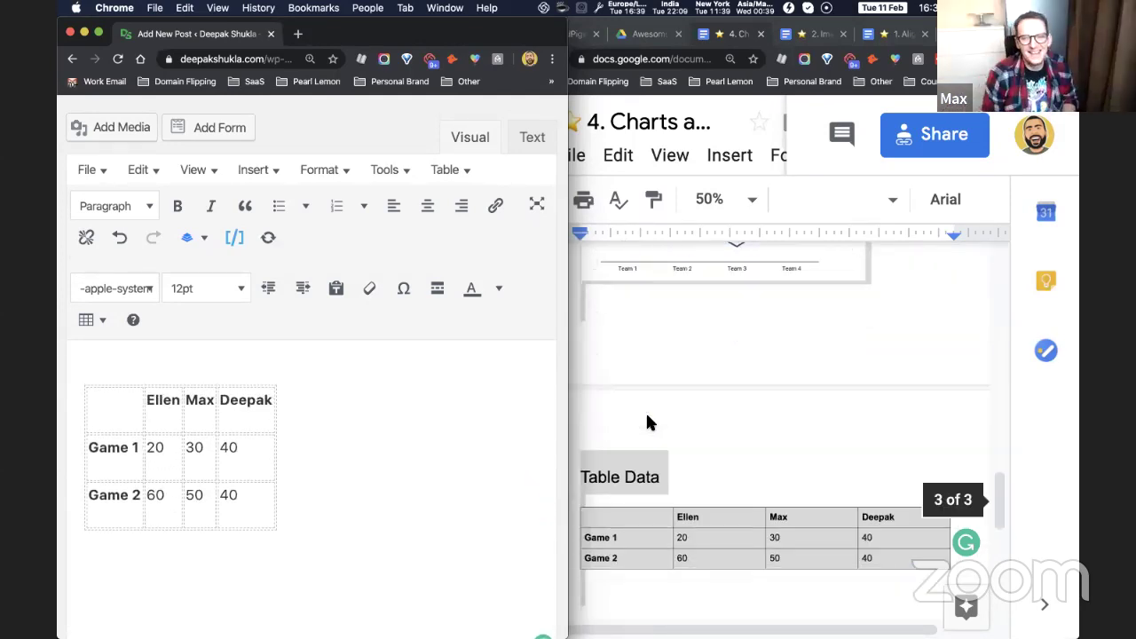
left_click(669, 448)
left_click(225, 486)
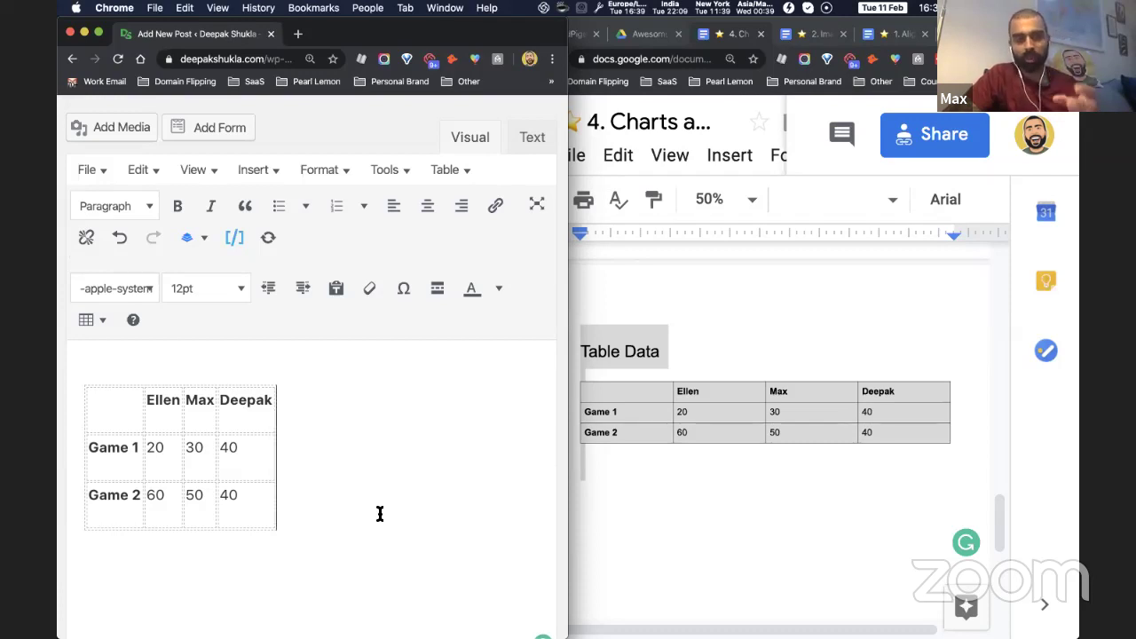
left_click(613, 460)
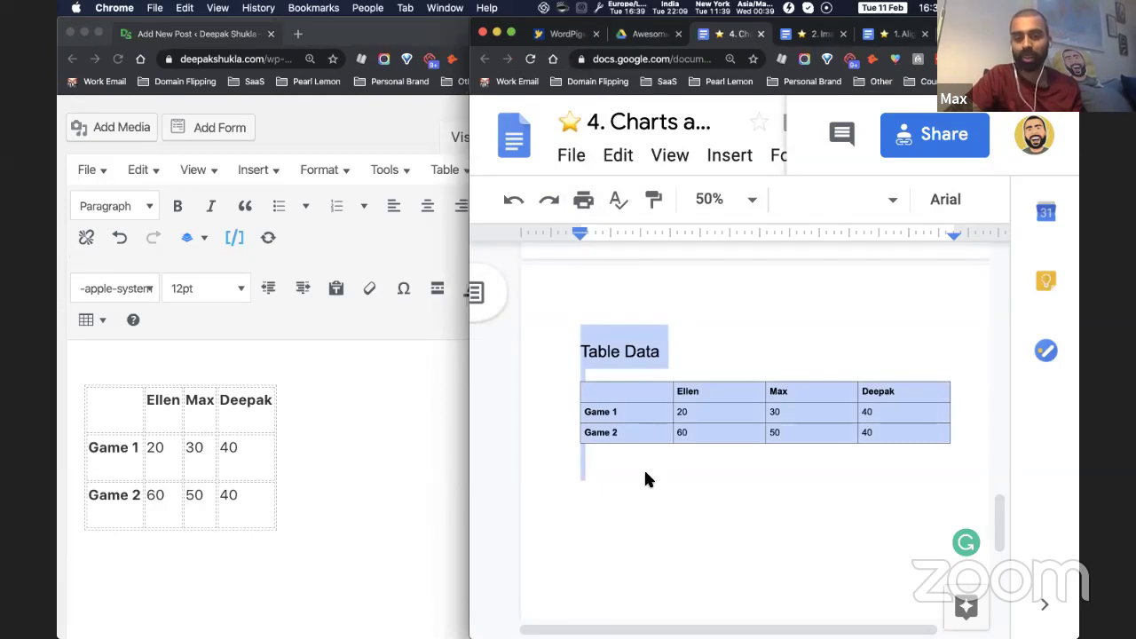
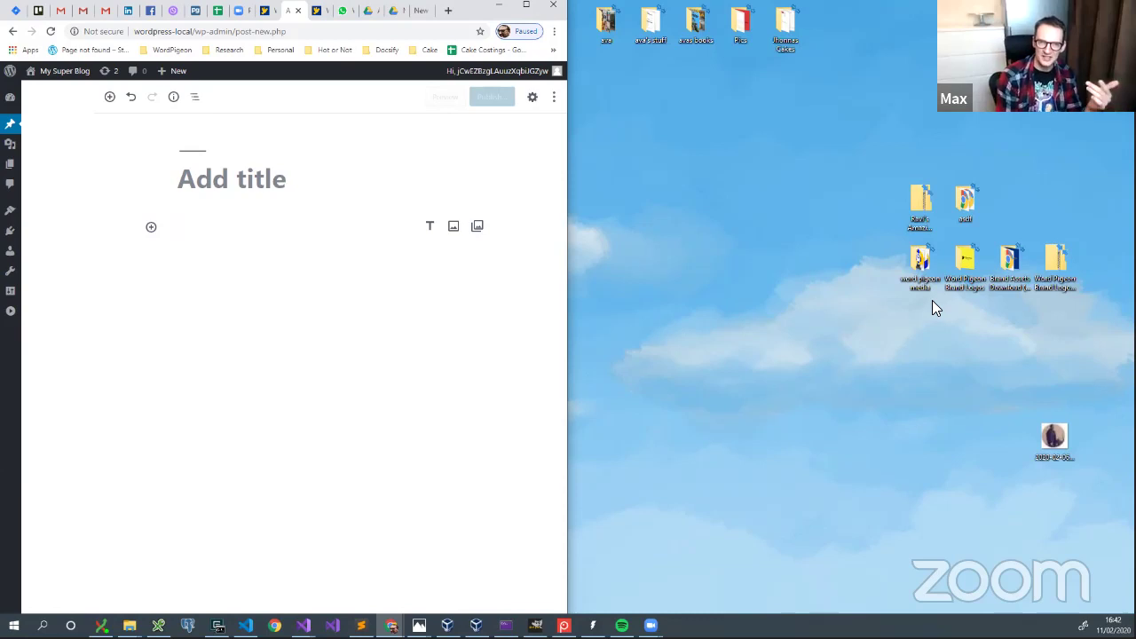
Step: Show the Awesome Articles Drive folder in a separate window beside the main browser window
left_click(278, 9)
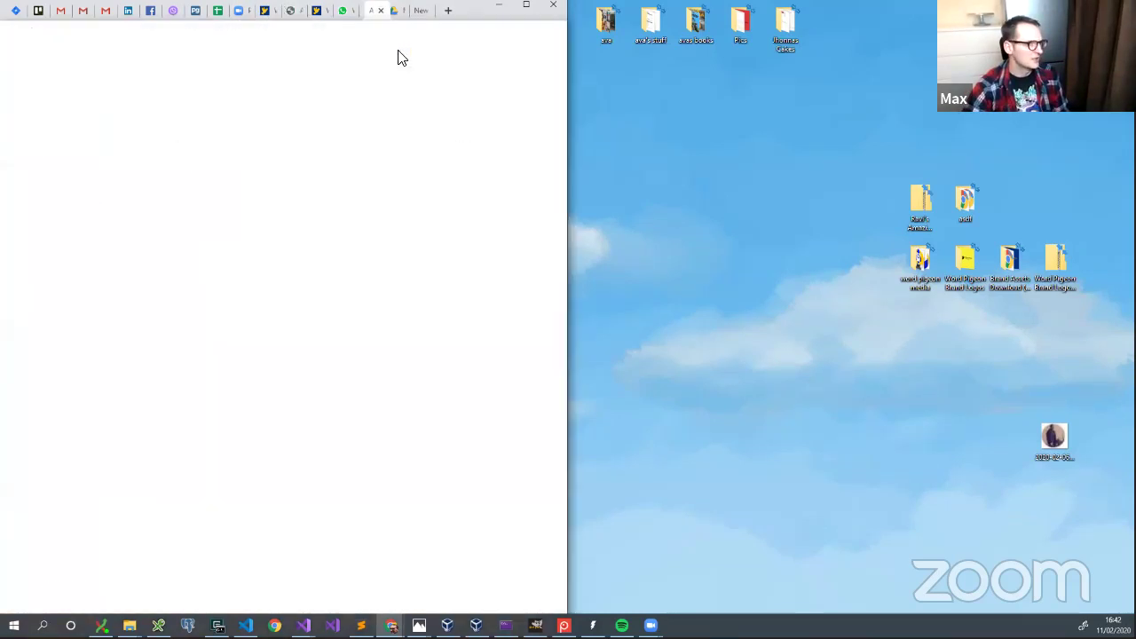
left_click_drag(831, 76, 767, 69)
key("super+Right")
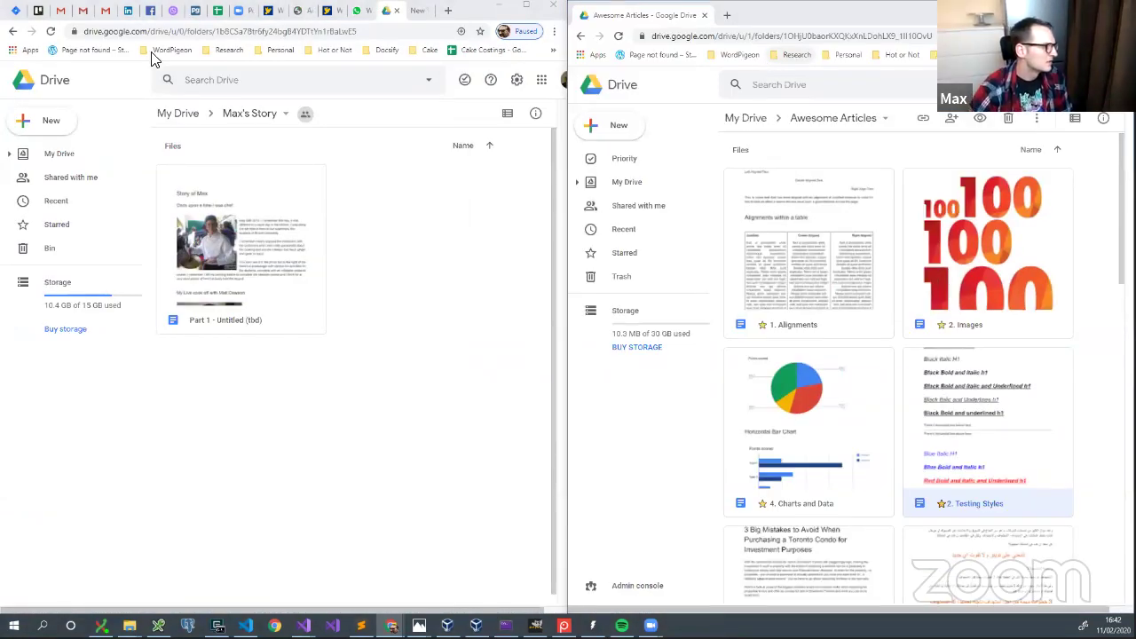
left_click(367, 214)
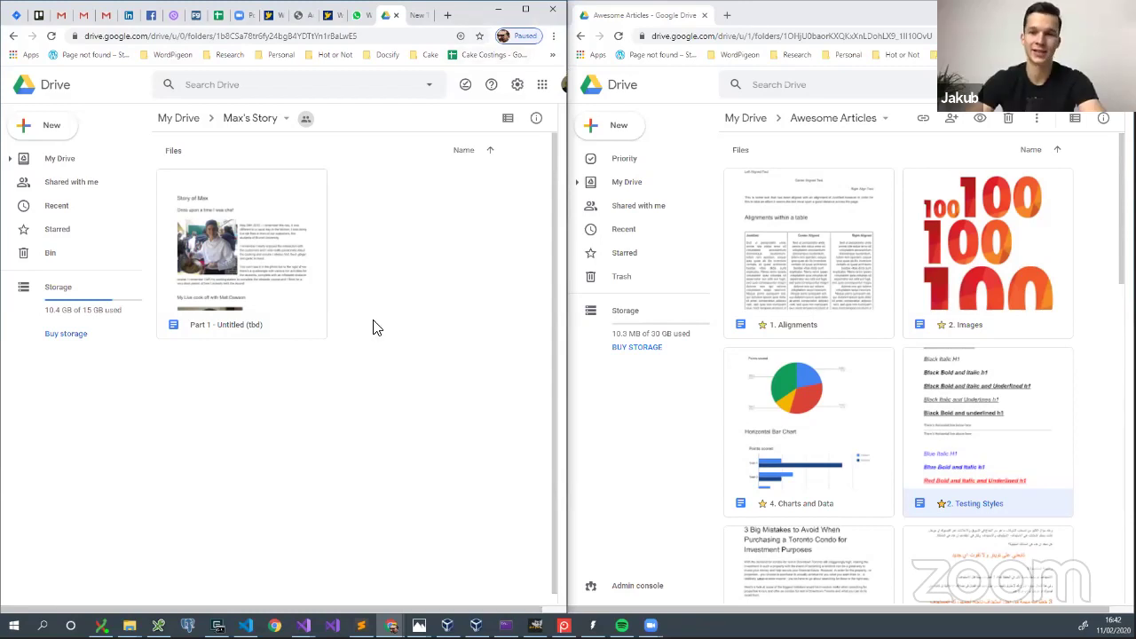
Step: Close the Awesome Articles window and show the new My Super Blog post in a maximized browser window
left_click(302, 16)
left_click(827, 22)
key("ctrl+w")
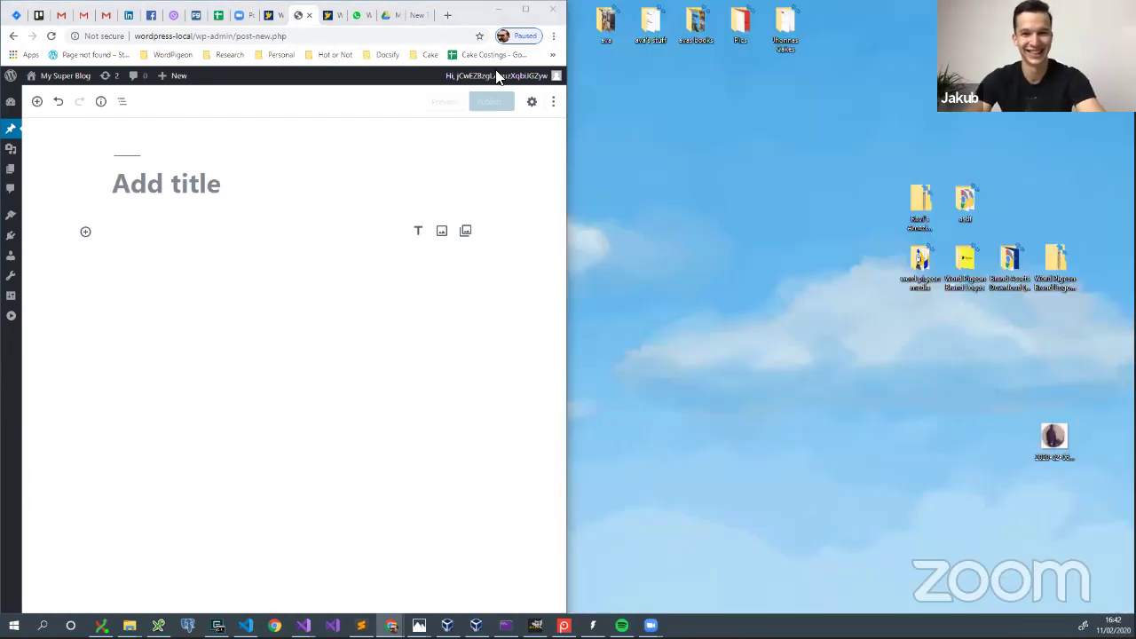
left_click(453, 30)
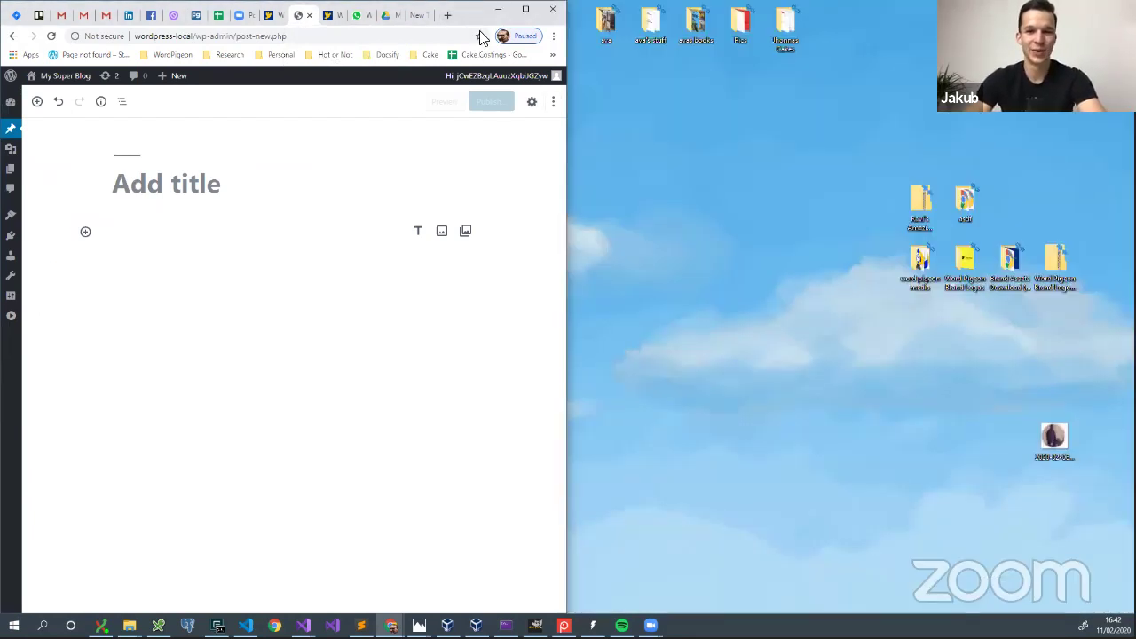
key("super+Up")
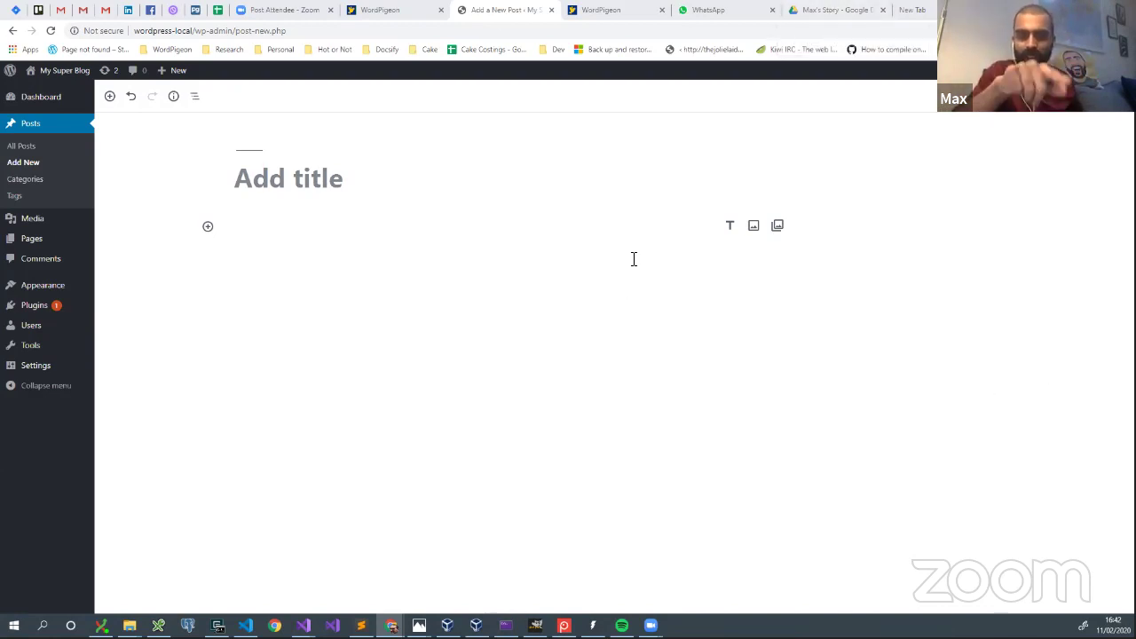
Step: Open the "1. Alignments" document from the Awesome Articles folder in Google Drive
left_click(833, 11)
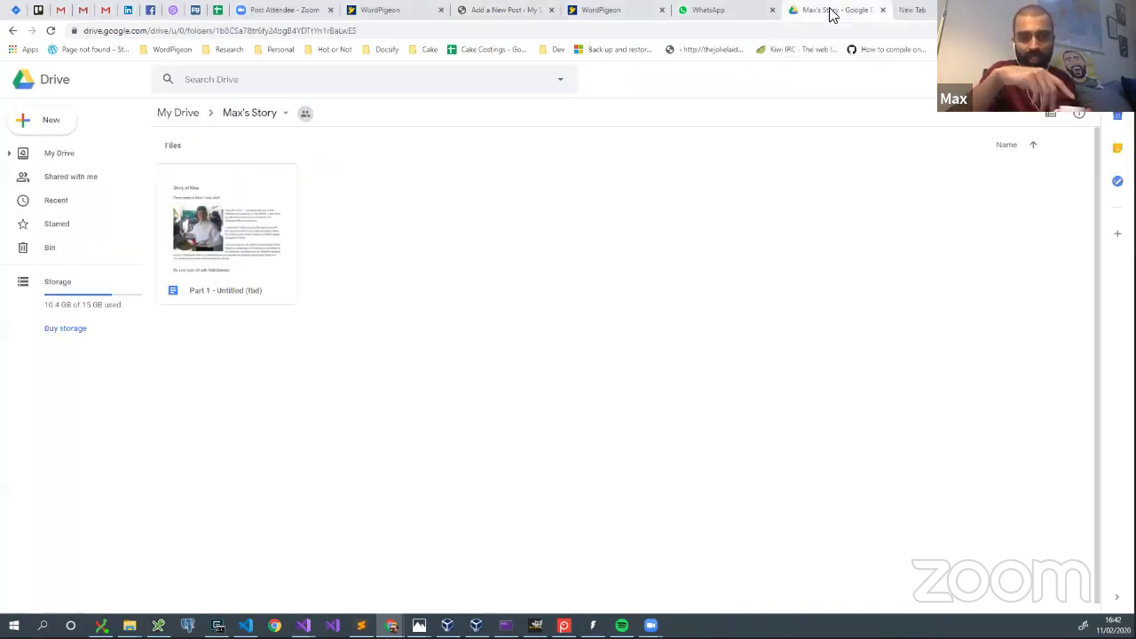
left_click(182, 115)
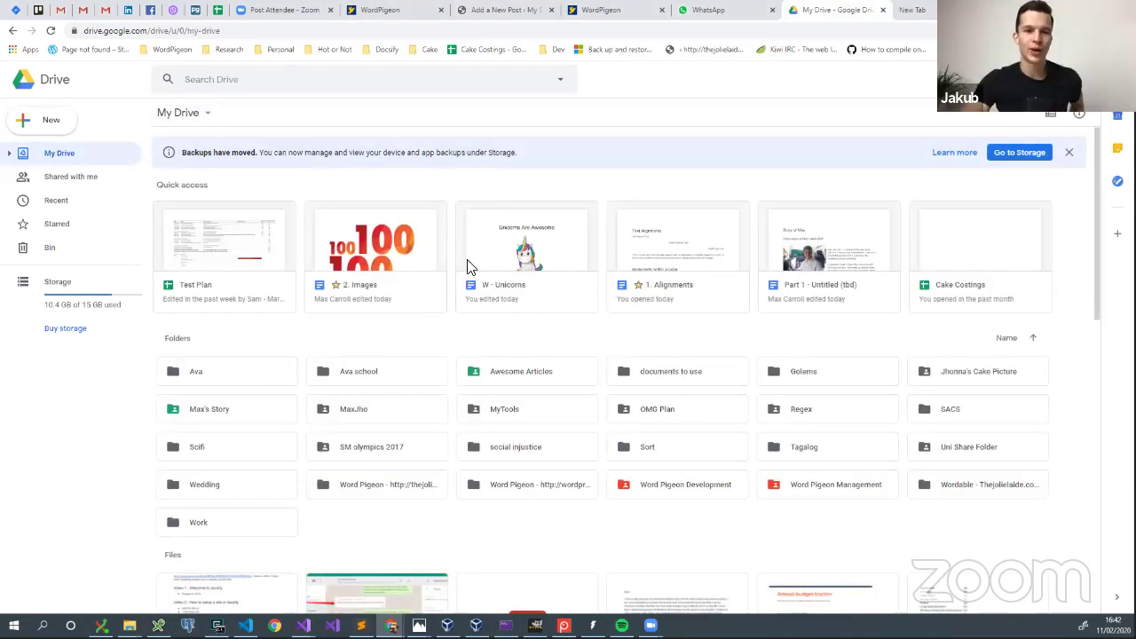
double_click(487, 380)
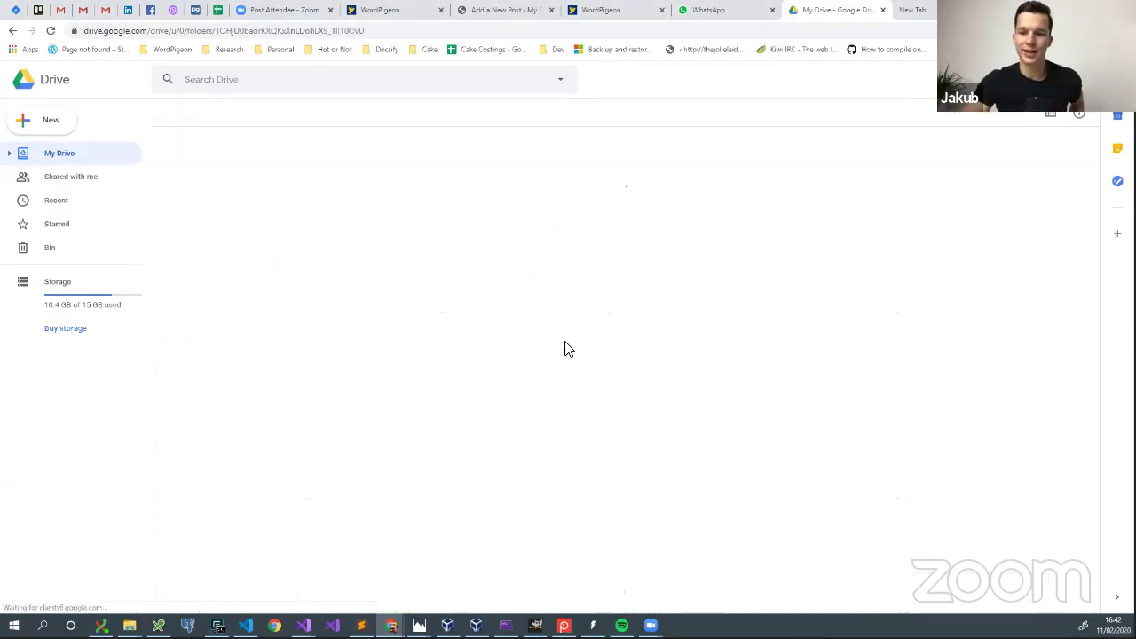
left_click(245, 247)
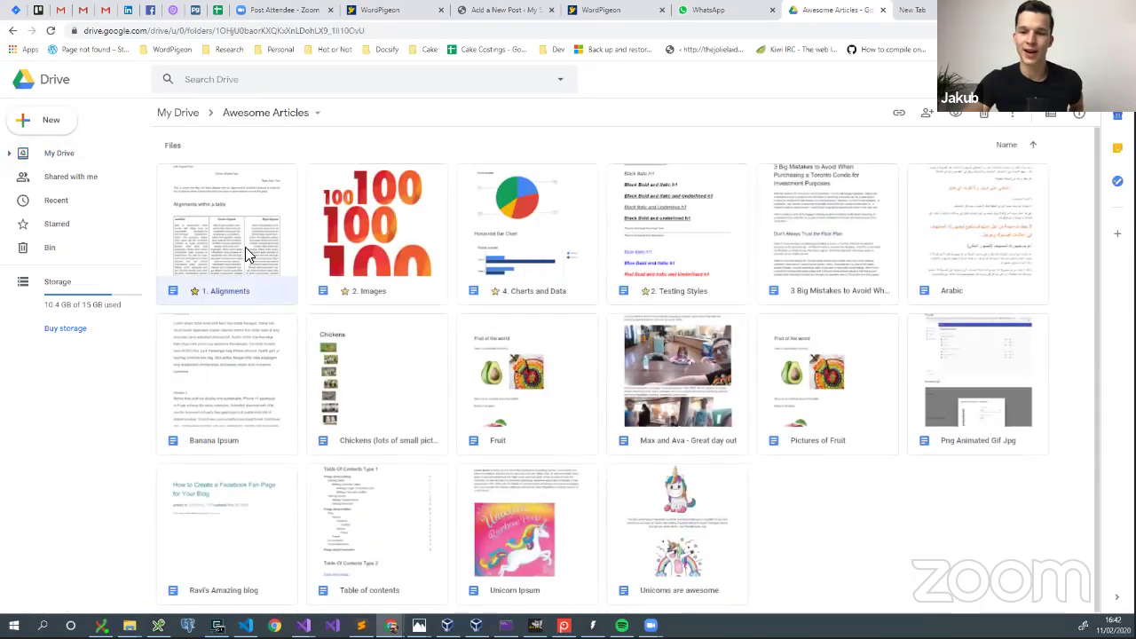
double_click(245, 247)
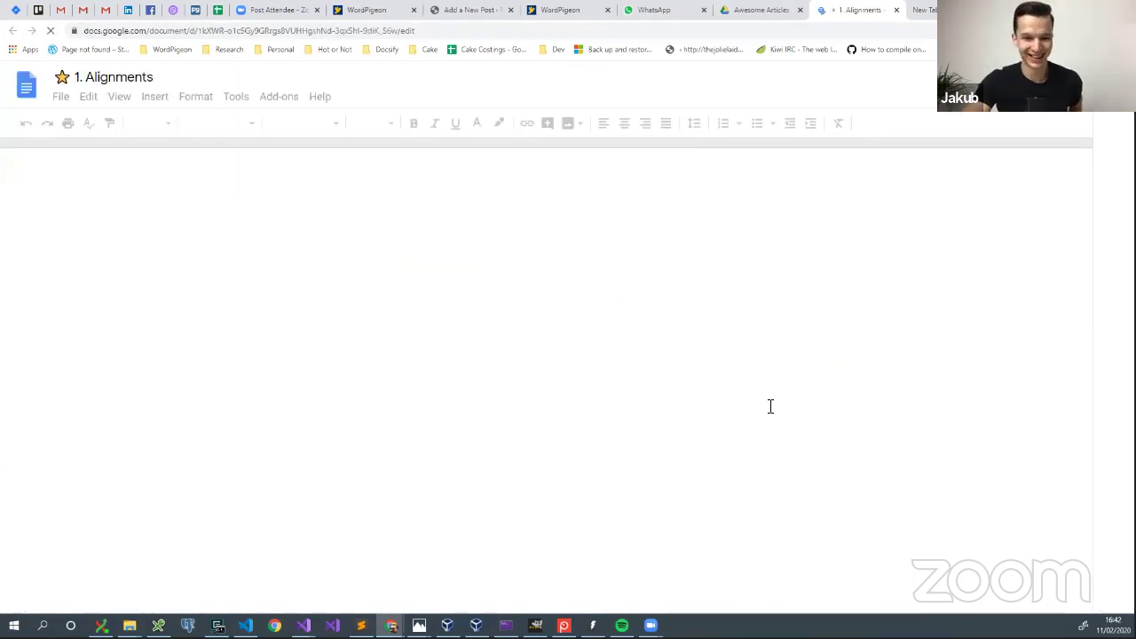
Step: Copy the entire "1. Alignments" document and paste it into the body of the new WordPress block-editor post
scroll(684, 317, "down", 10)
scroll(682, 317, "up", 10)
key("Up")
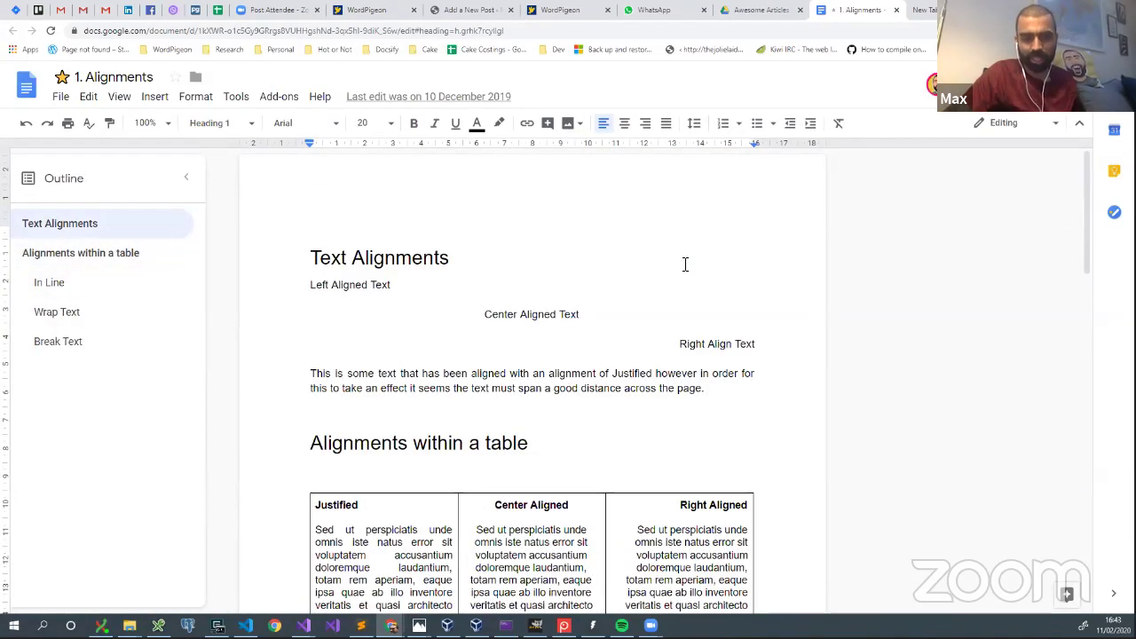
key("ctrl+a")
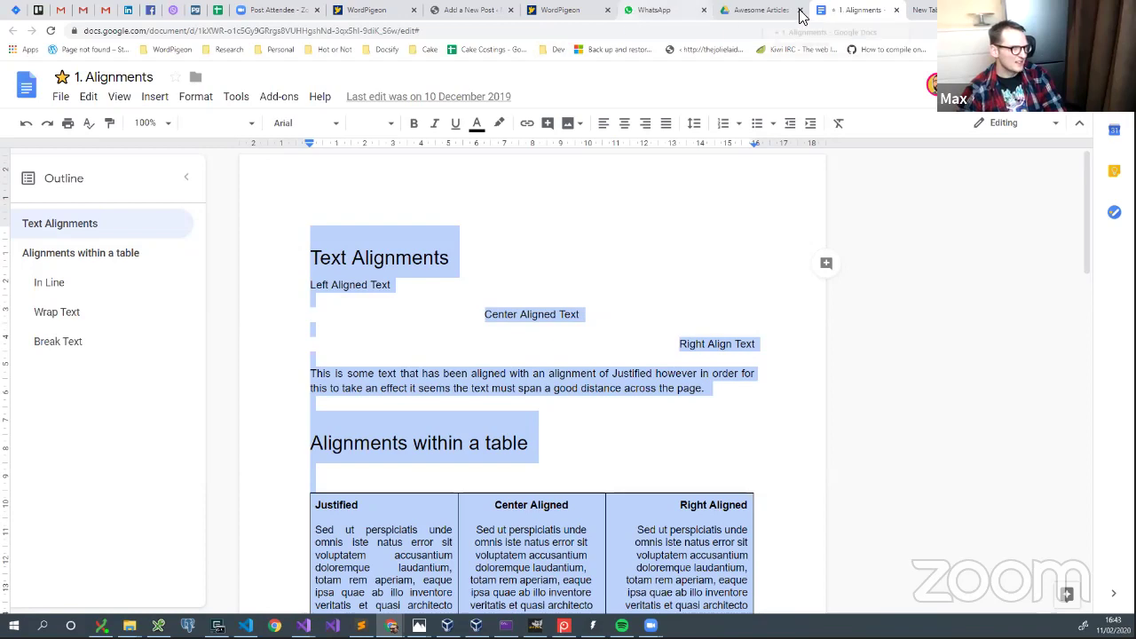
left_click(465, 10)
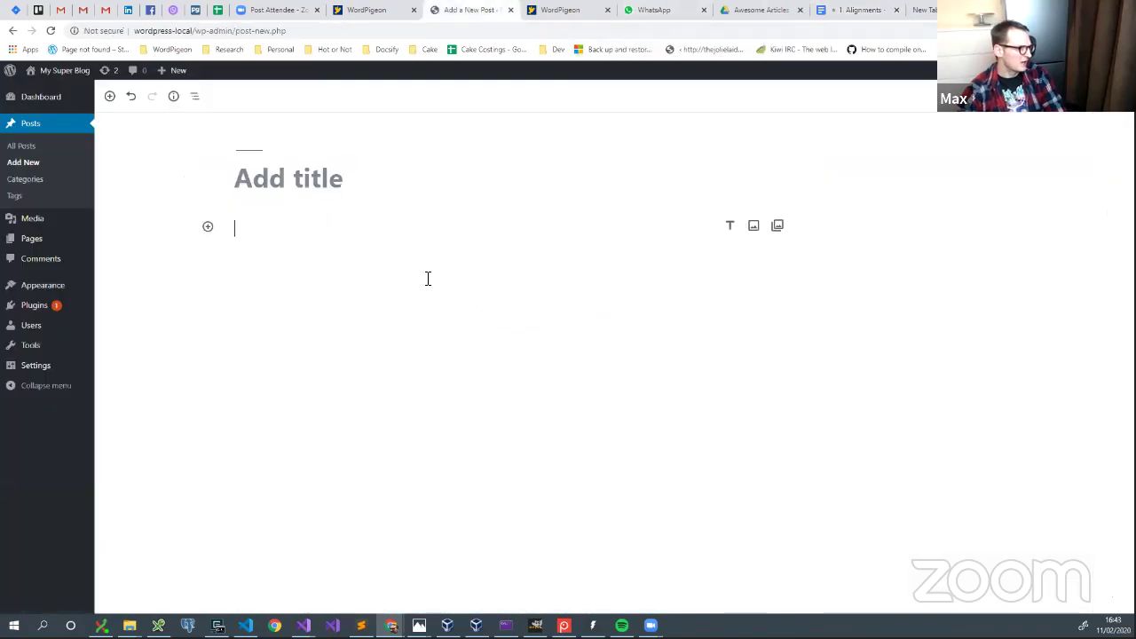
left_click(316, 230)
key("ctrl+v")
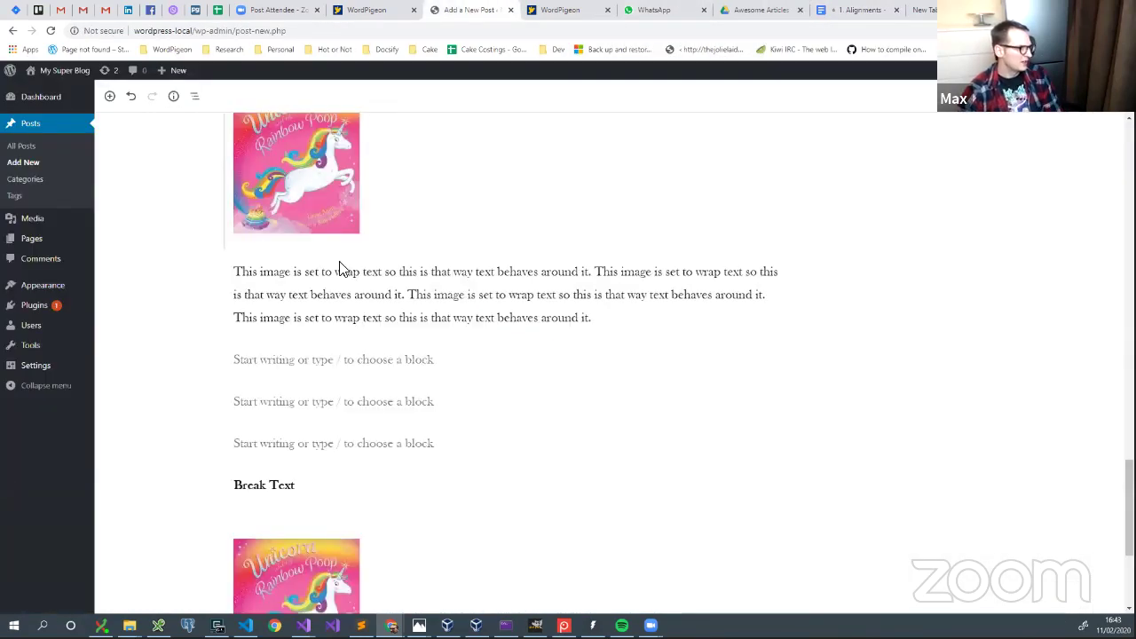
Step: Move the "1. Alignments" document into its own window and arrange it side by side with the WordPress post
scroll(461, 351, "up", 10)
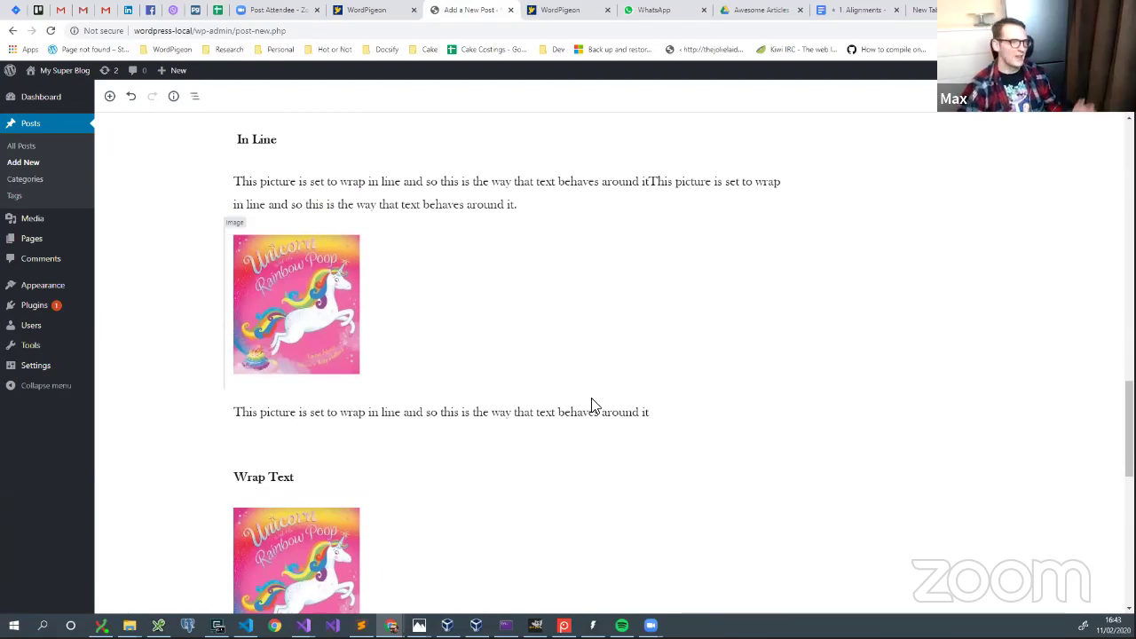
key("super+Left")
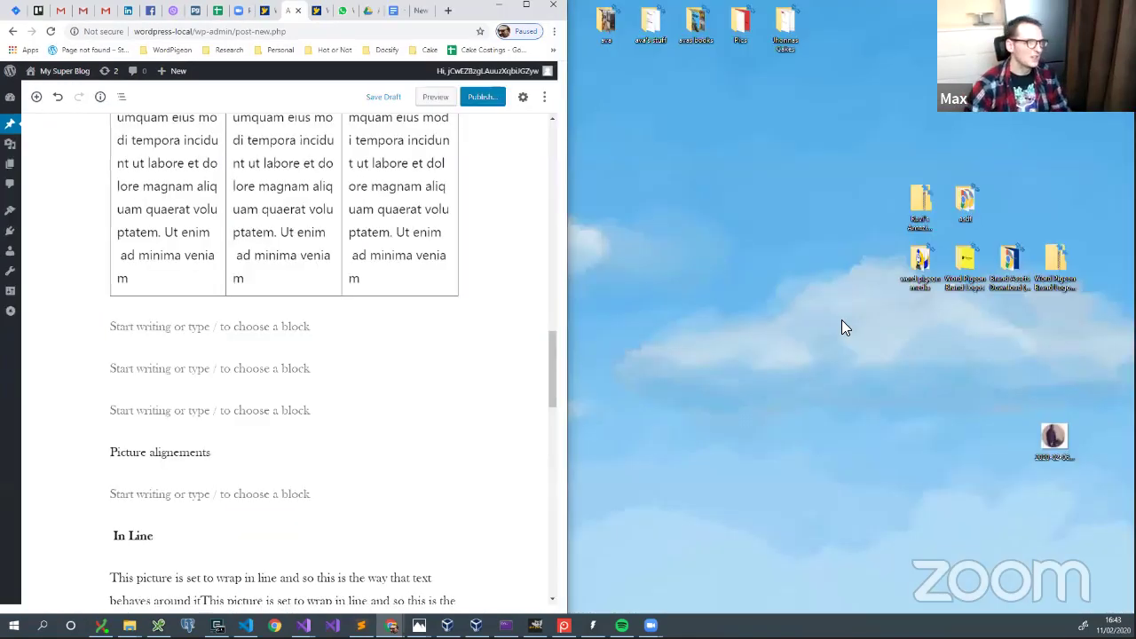
left_click(392, 10)
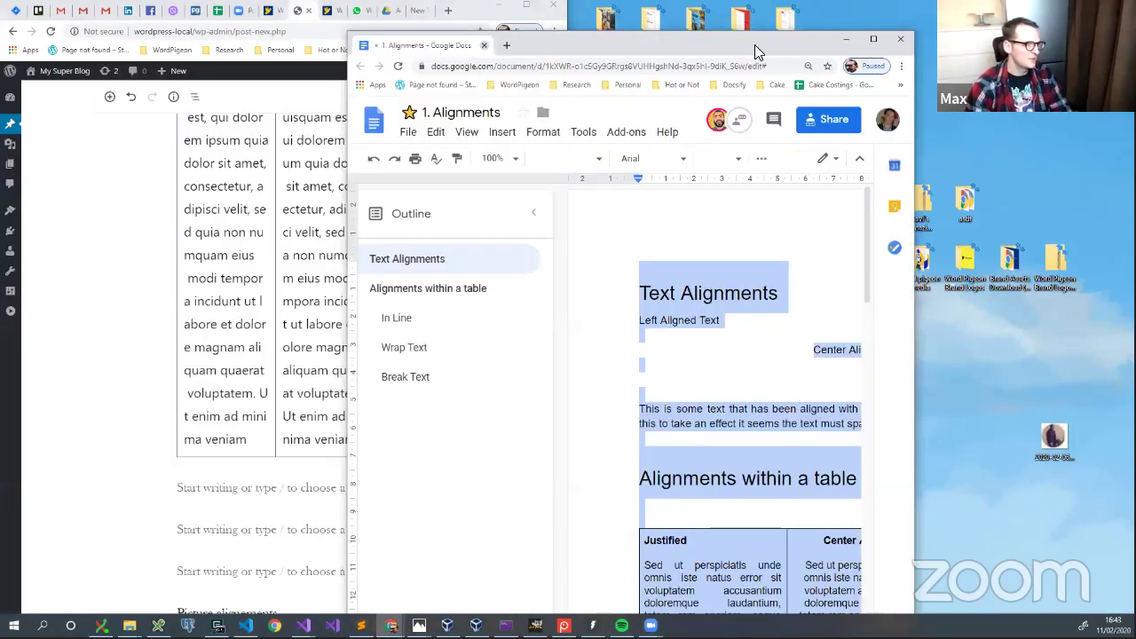
key("super+Right")
left_click(758, 192)
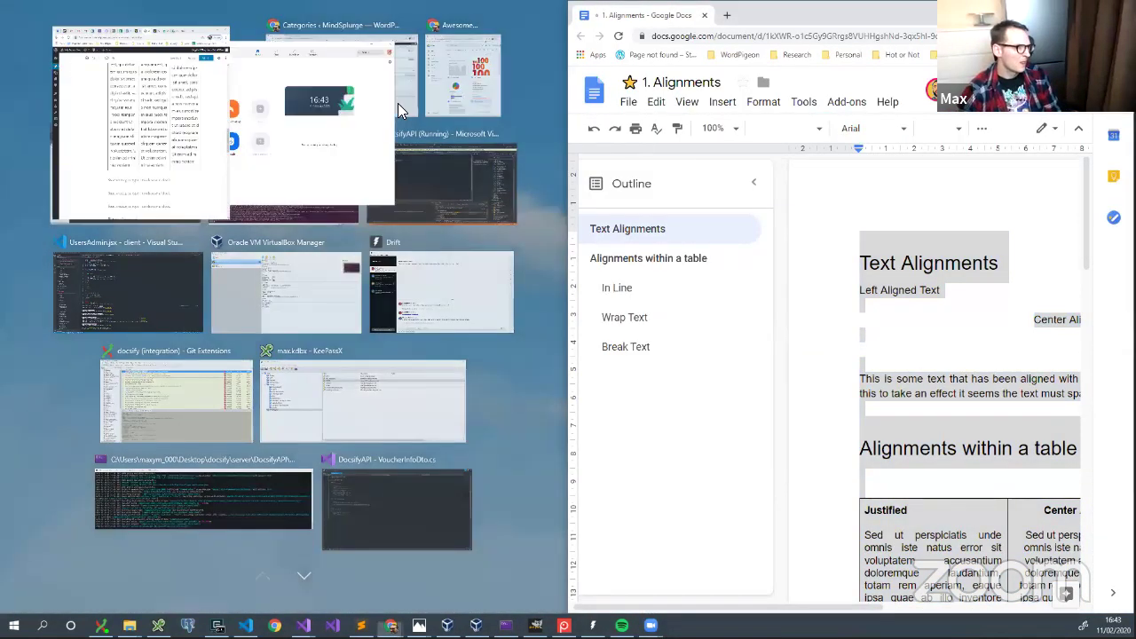
left_click(758, 192)
Step: Compare the left, center, right and justified text and the table alignments in the post with those in the original document
scroll(246, 278, "up", 15)
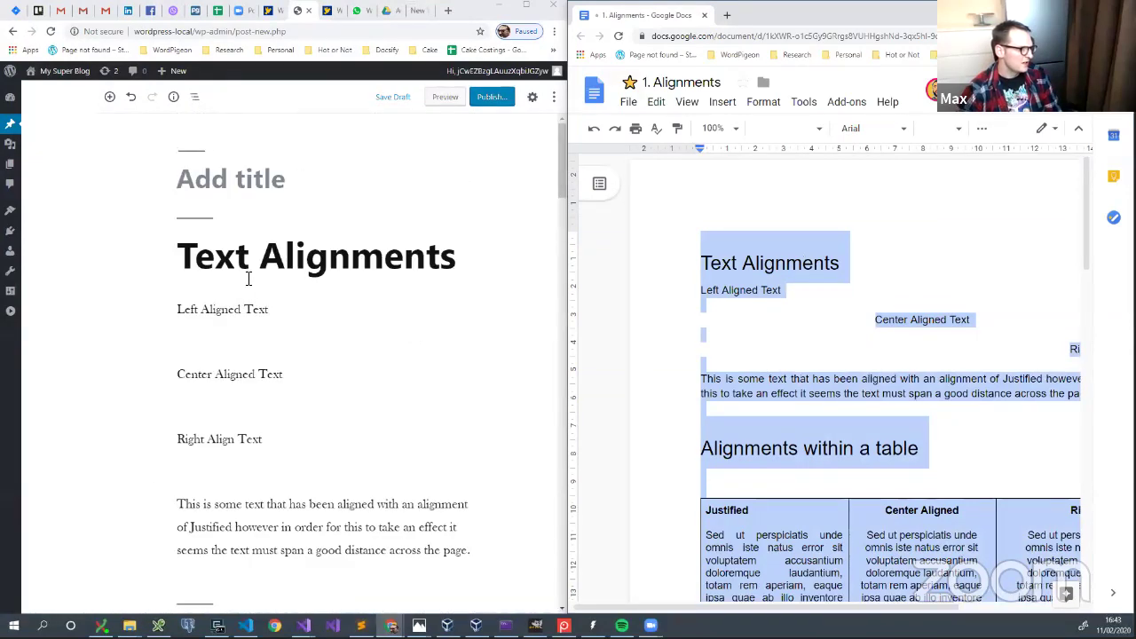
left_click(932, 259)
left_click(286, 324)
left_click(253, 402)
left_click(249, 435)
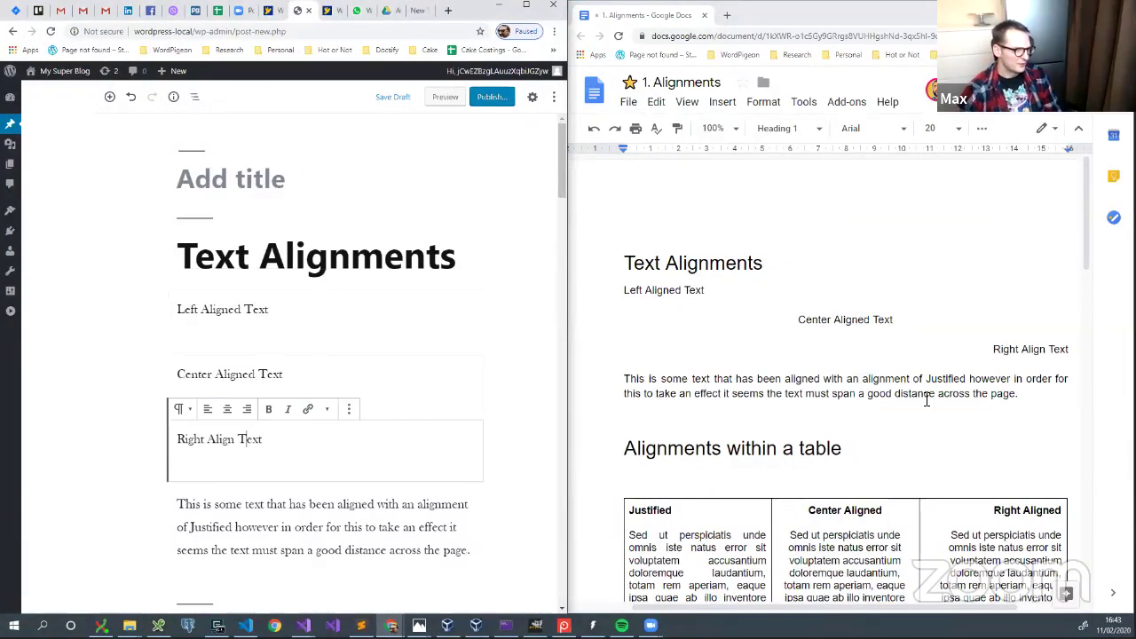
left_click(997, 337)
scroll(429, 381, "down", 3)
left_click(337, 371)
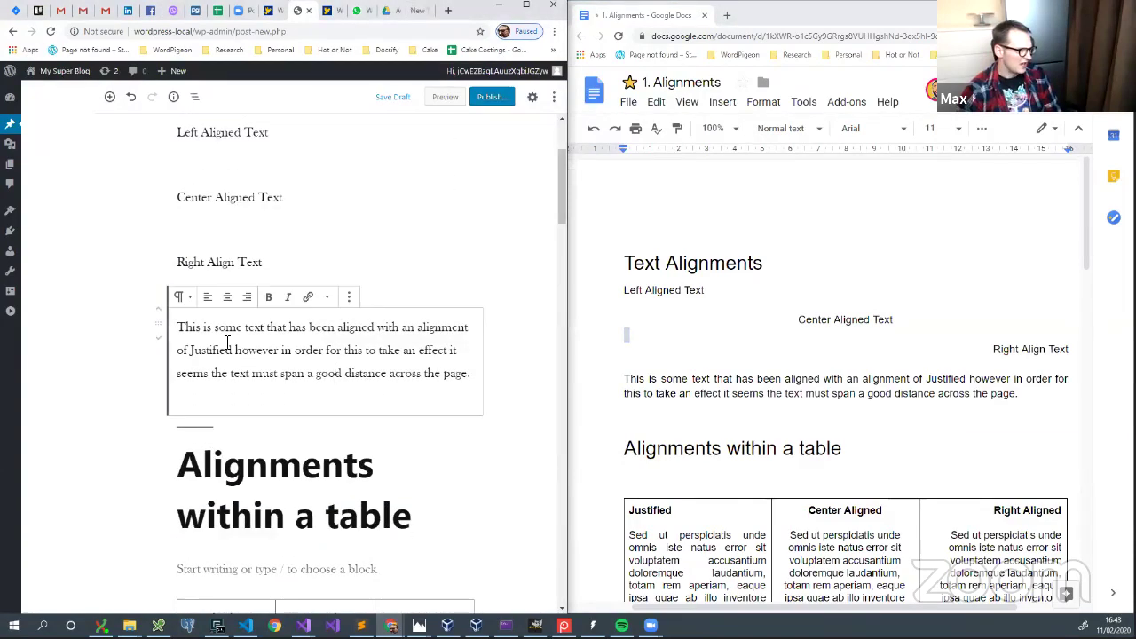
left_click_drag(184, 324, 487, 378)
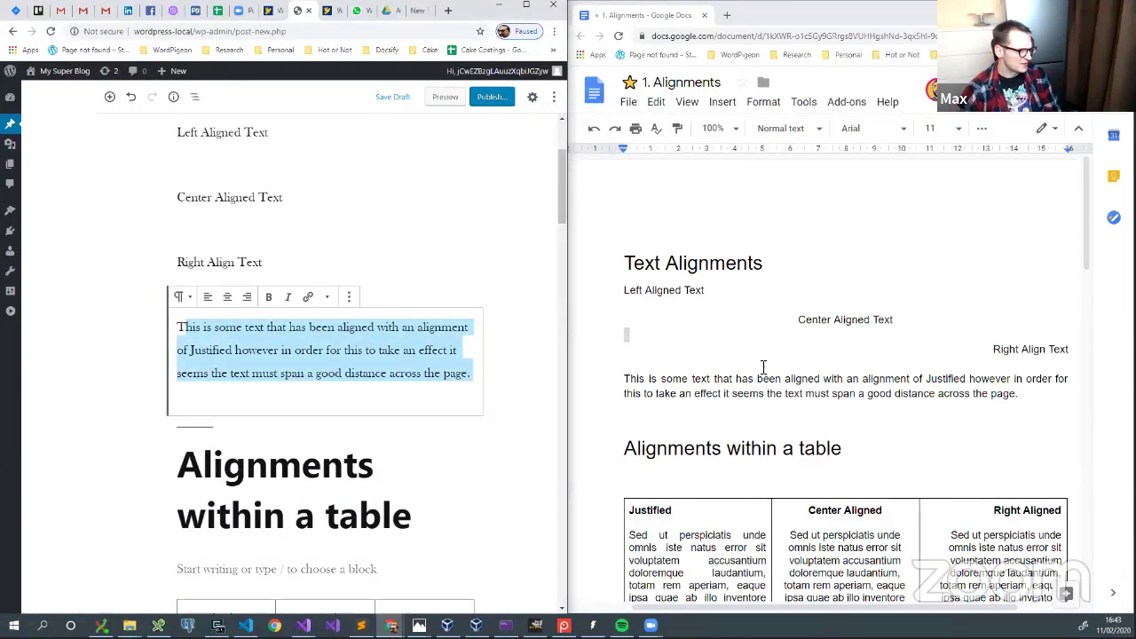
scroll(382, 416, "down", 3)
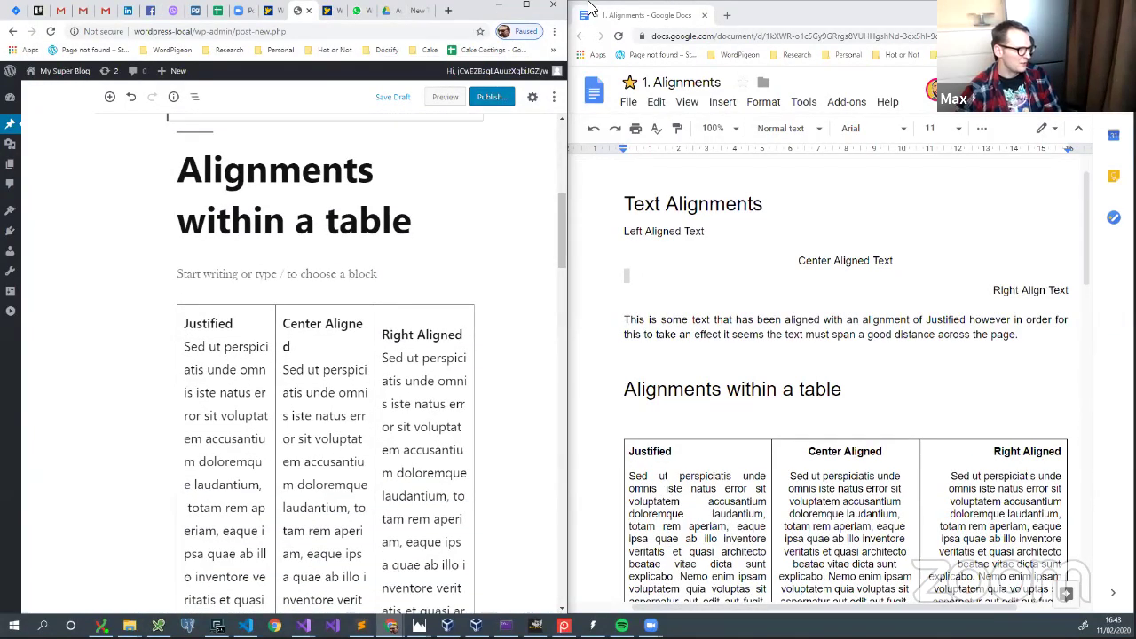
Step: Maximize the post window and examine the pasted table, the empty blocks below it and the In Line and Wrap Text images
key("super+Up")
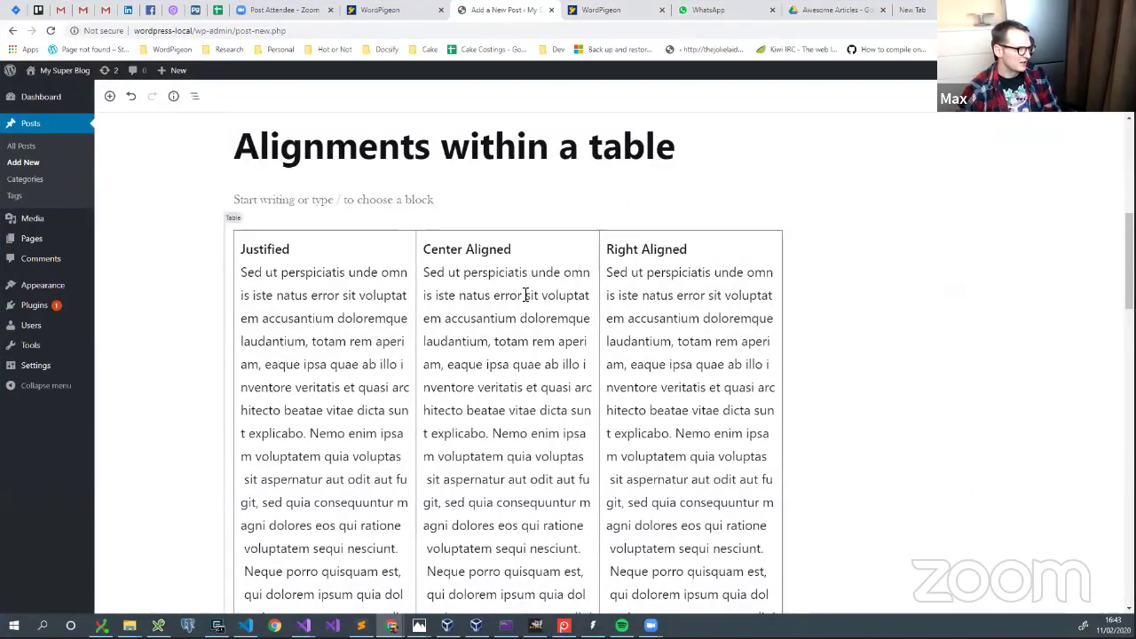
scroll(619, 344, "down", 10)
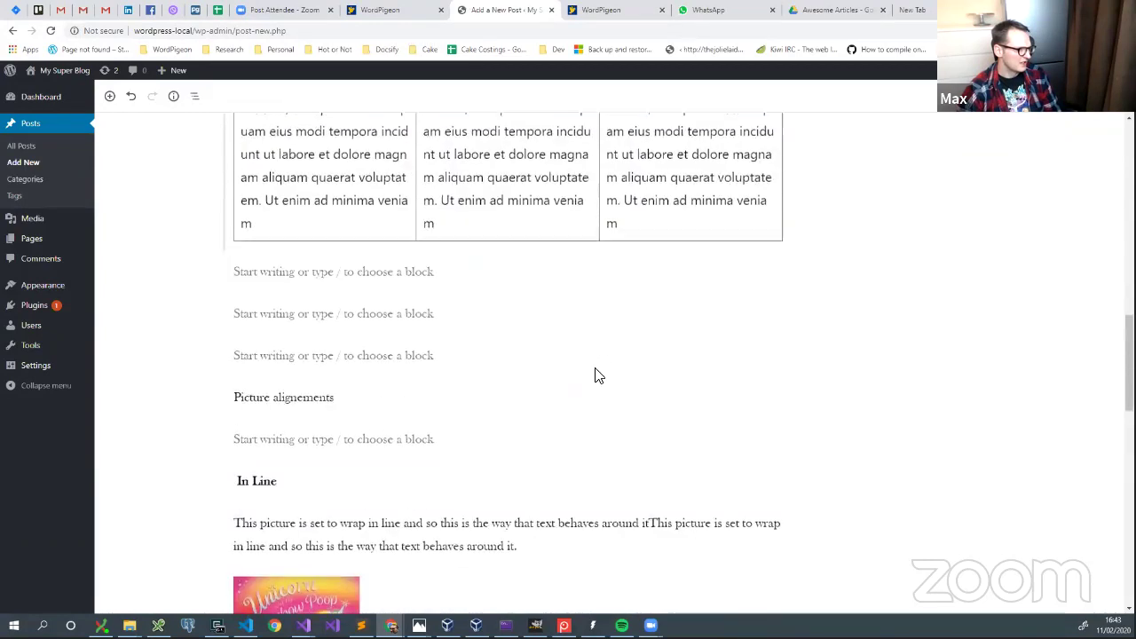
scroll(568, 368, "up", 2)
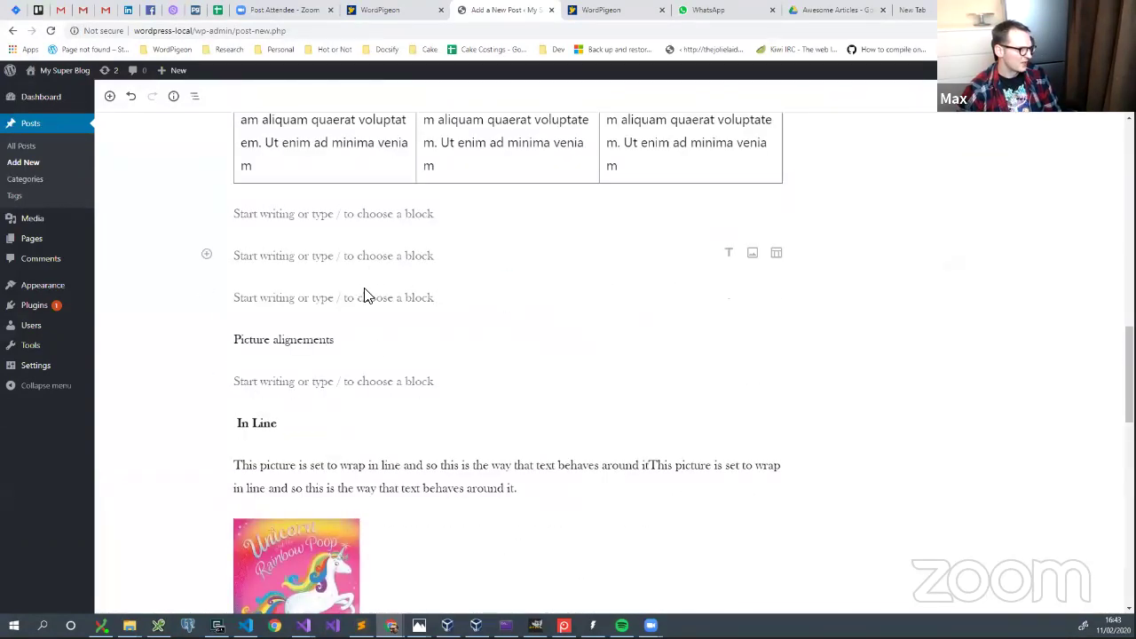
scroll(377, 351, "down", 2)
scroll(377, 352, "down", 4)
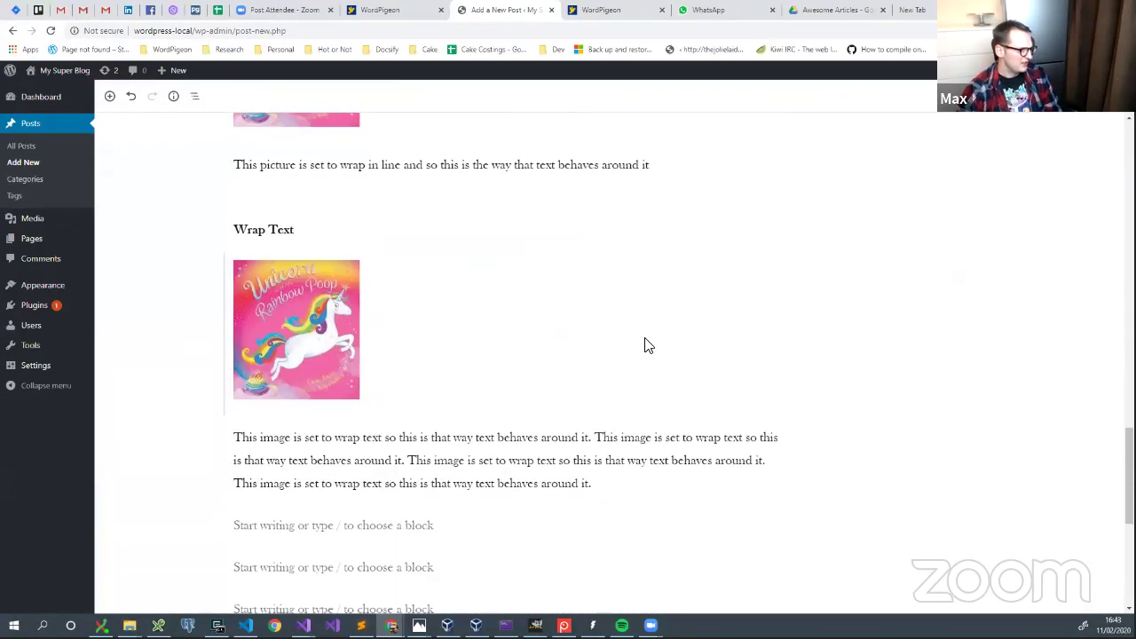
left_click(695, 337)
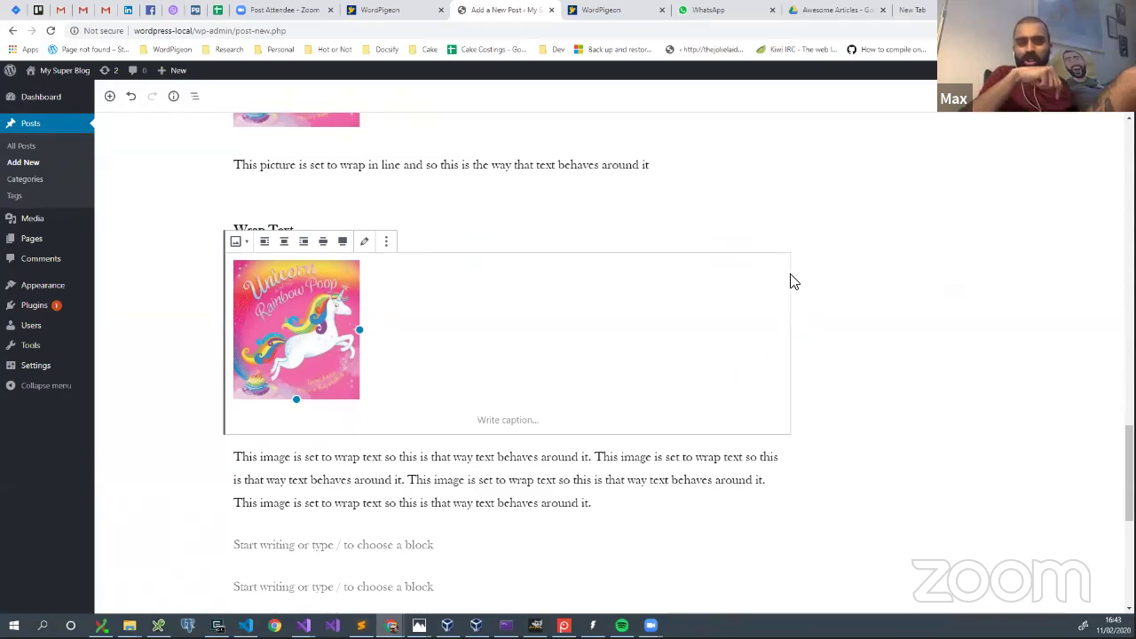
left_click(820, 244)
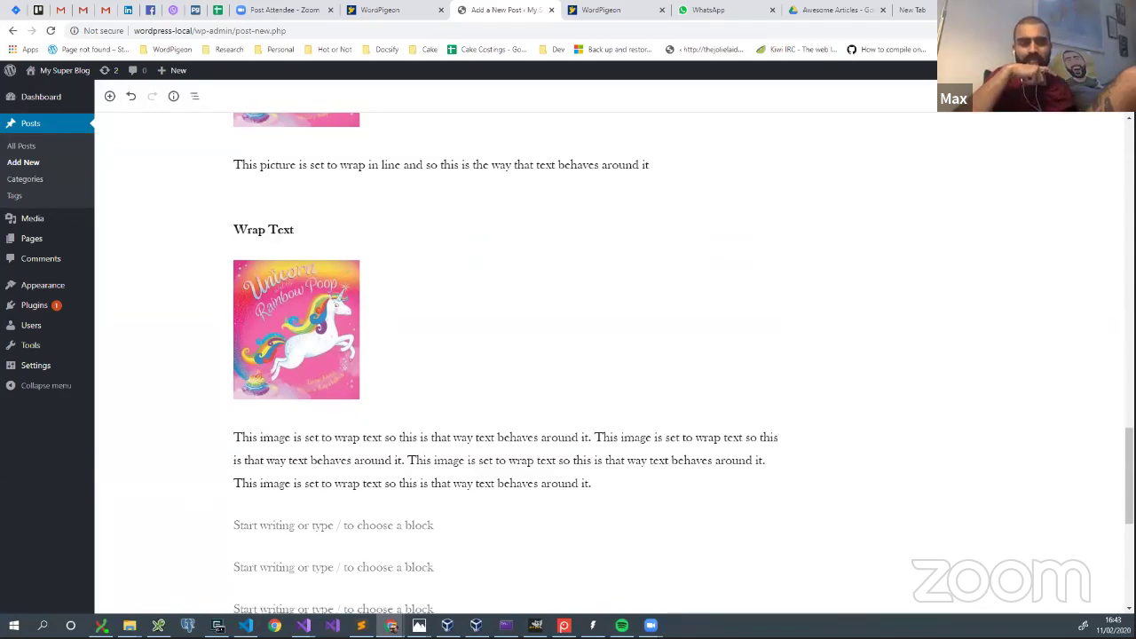
Step: Restore and narrow the post window beside the "1. Alignments" document, and show the document's Picture alignements section
key("super+Down")
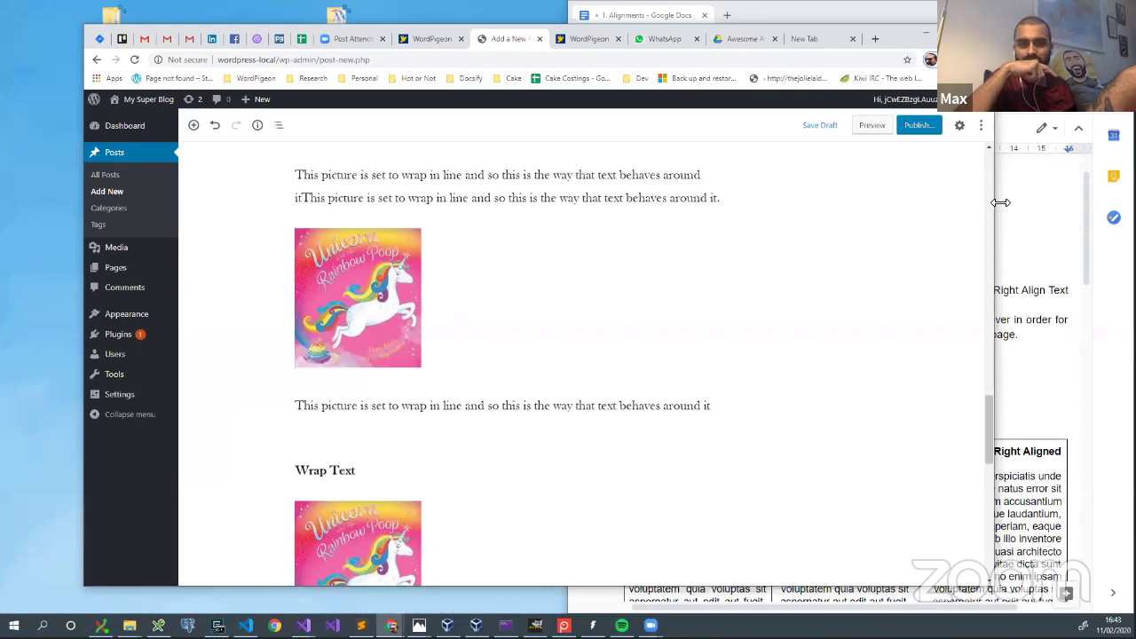
left_click_drag(1001, 203, 603, 177)
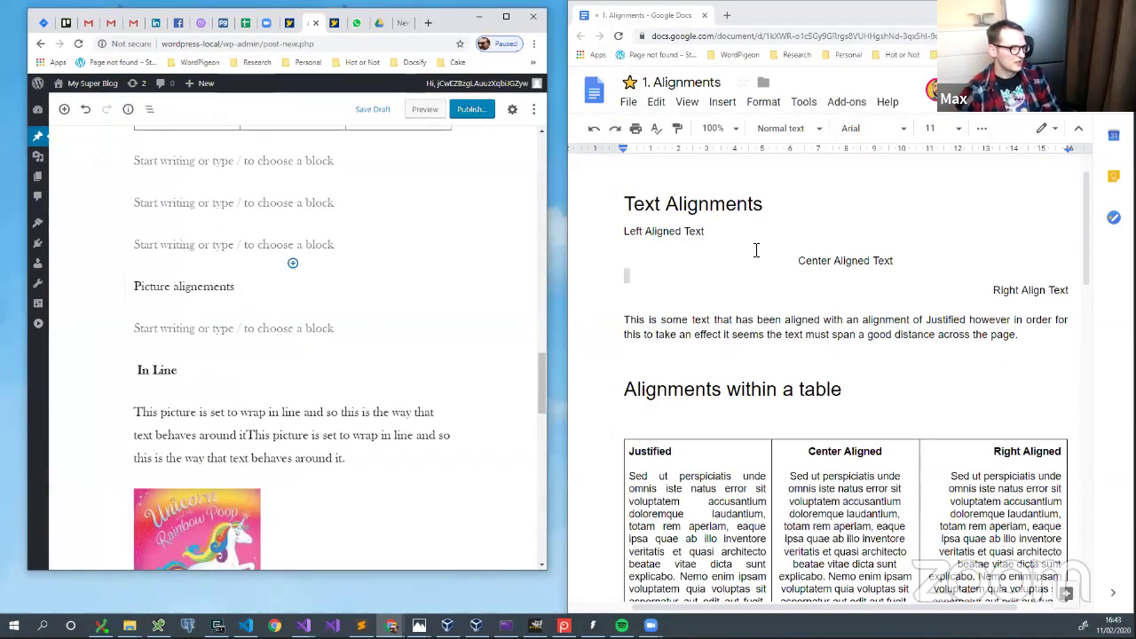
left_click(756, 254)
scroll(781, 293, "down", 10)
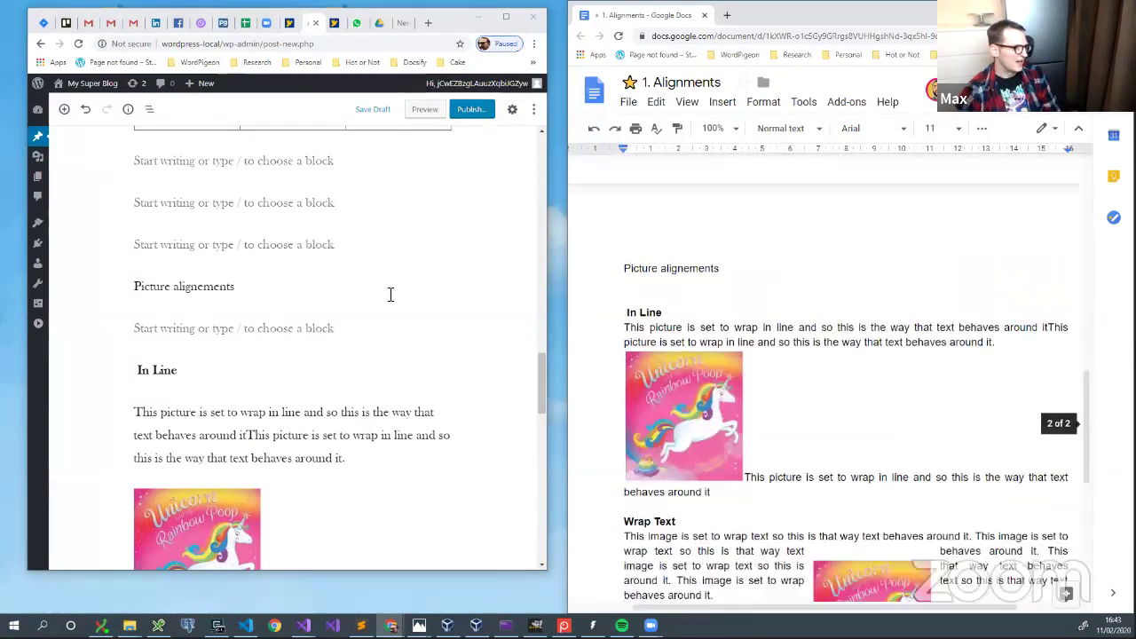
Step: Compare how text sits around the In Line image in the post and in the original document
left_click(462, 408)
scroll(462, 408, "down", 2)
left_click(460, 411)
scroll(460, 411, "down", 2)
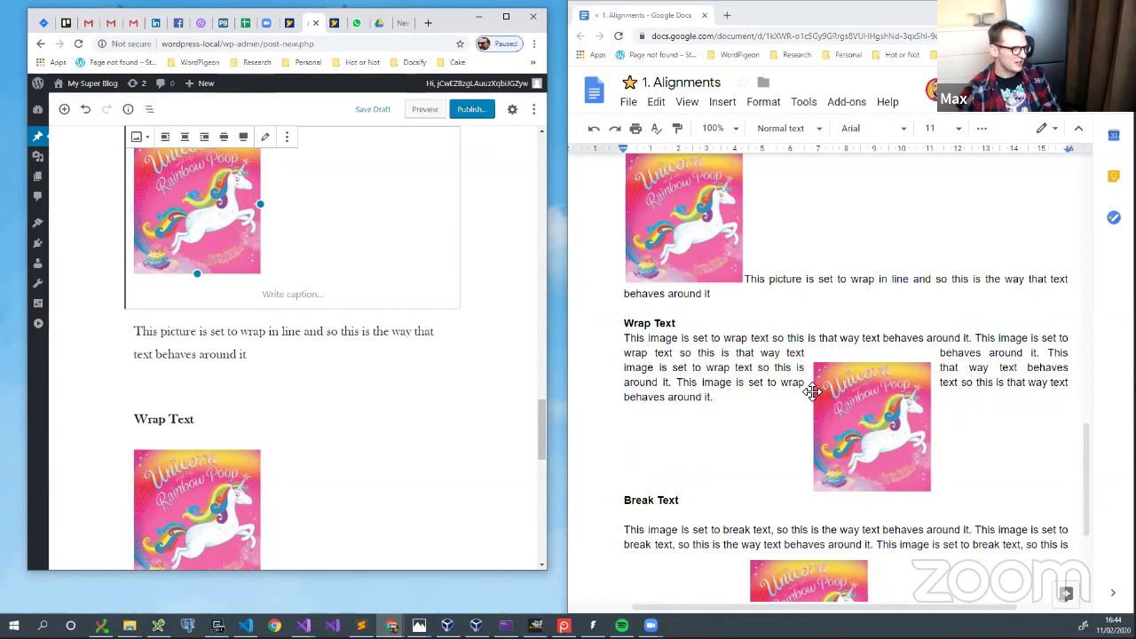
left_click(435, 414)
scroll(322, 347, "down", 1)
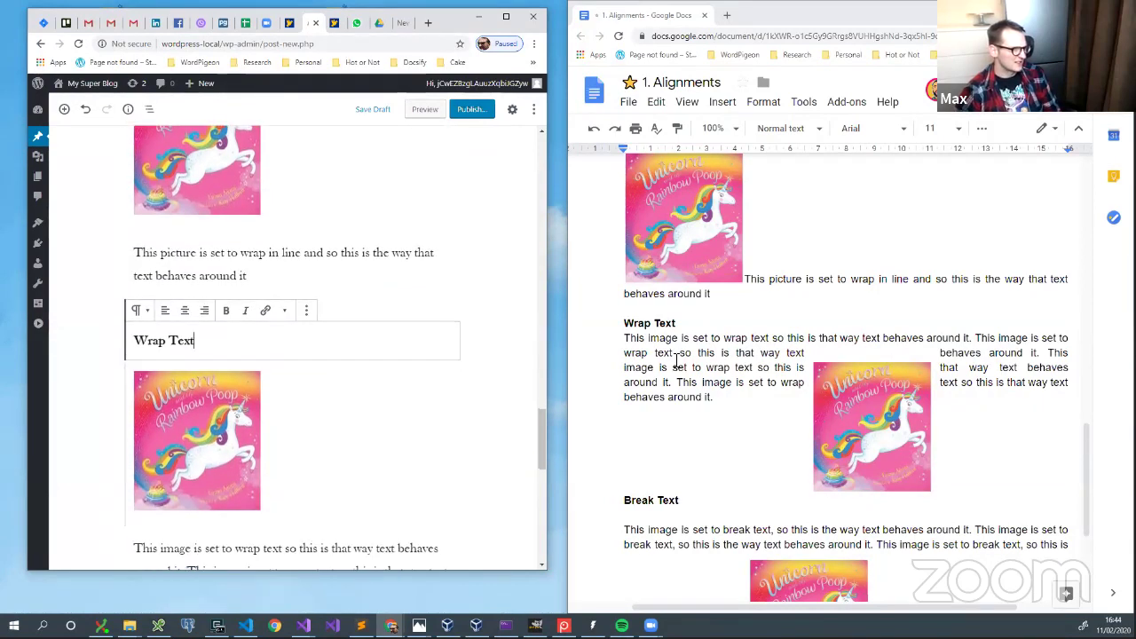
left_click(371, 254)
scroll(322, 264, "up", 2)
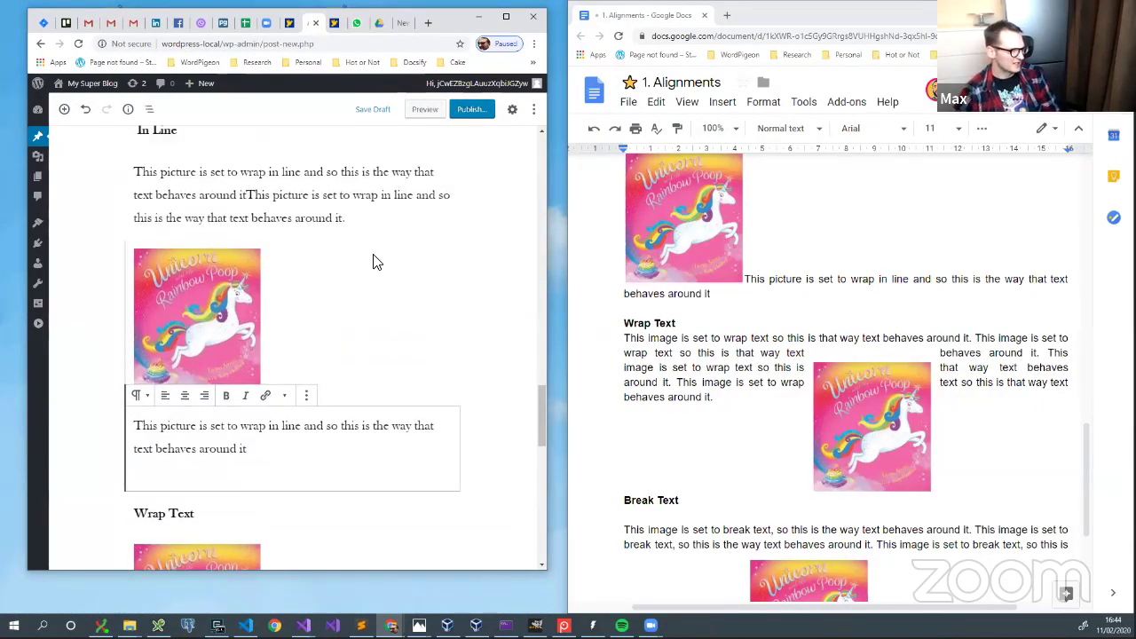
scroll(400, 373, "down", 1)
left_click(426, 465)
Step: Compare the Wrap Text image's placement in the document with the post, and review the pasted content back up to the title
left_click(713, 429)
scroll(362, 427, "down", 3)
left_click(362, 432)
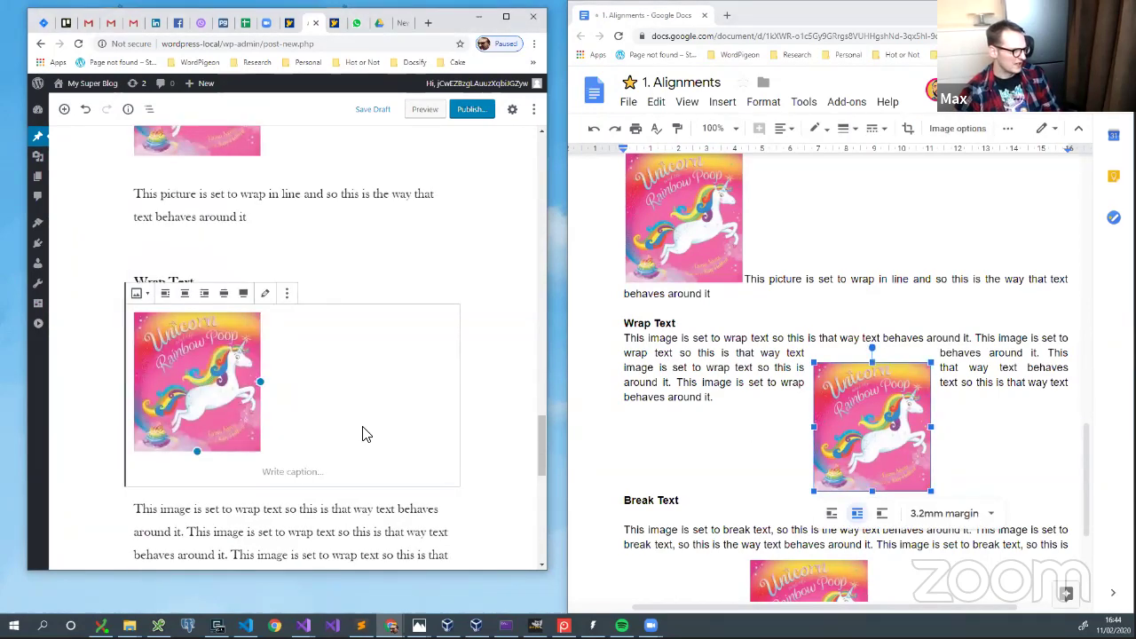
scroll(362, 433, "down", 3)
scroll(364, 433, "down", 5)
scroll(367, 430, "up", 4)
scroll(367, 430, "up", 15)
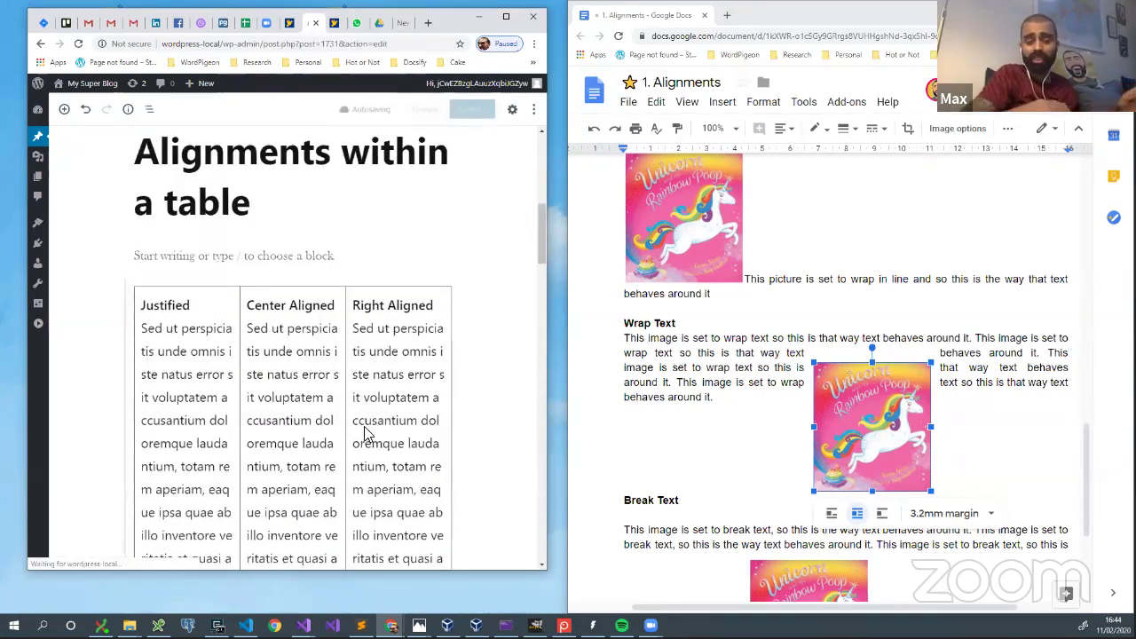
scroll(367, 433, "up", 1)
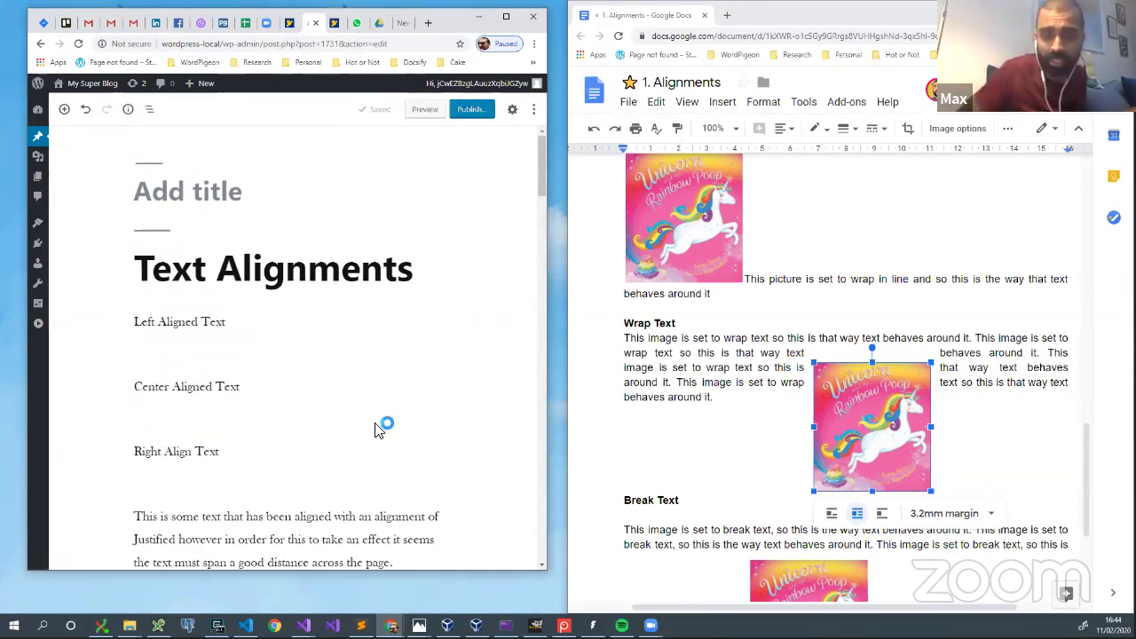
Step: Delete the paragraph text beneath the Wrap Text image in the post
scroll(374, 430, "down", 20)
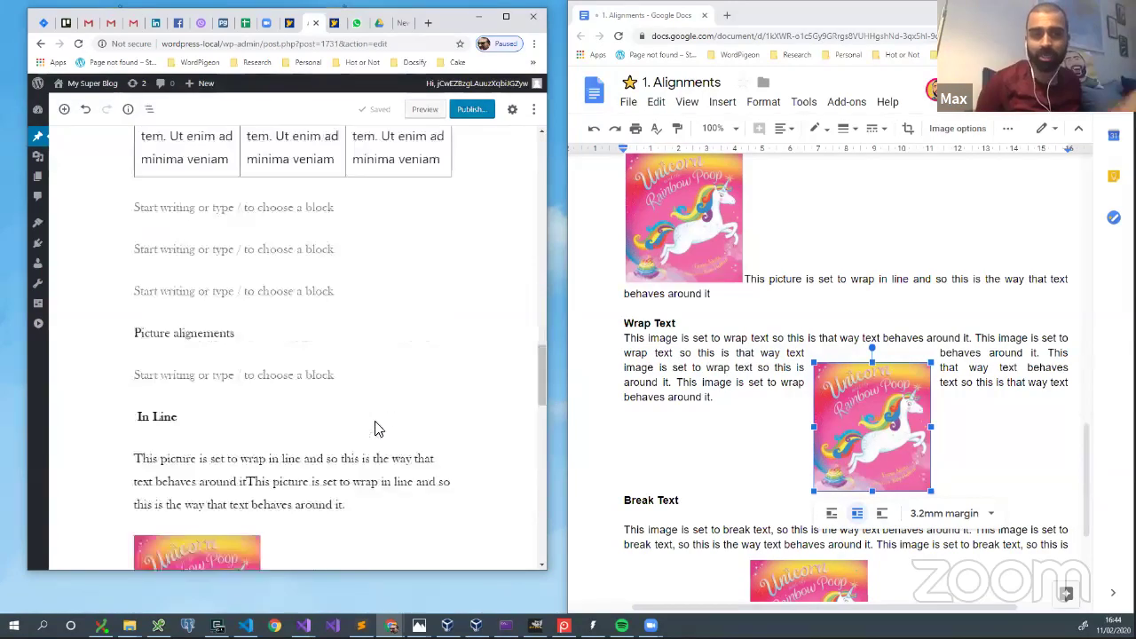
left_click(374, 430)
key("ctrl+a")
key("BackSpace")
scroll(231, 253, "up", 10)
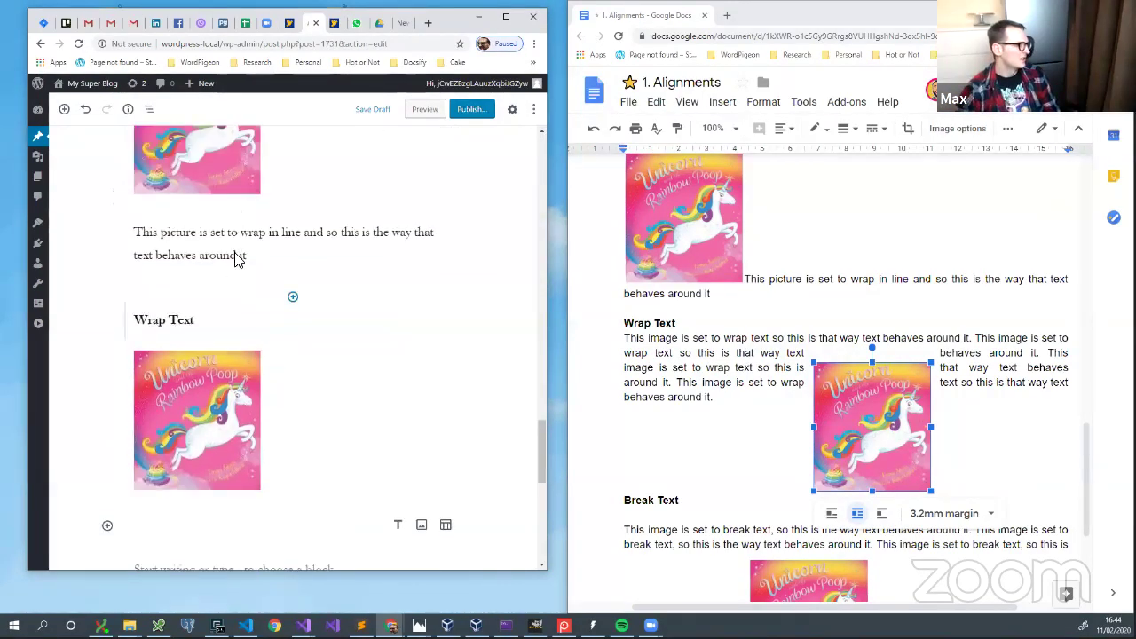
Step: Start a new blank post, leaving the current one without saving its changes
scroll(223, 247, "up", 10)
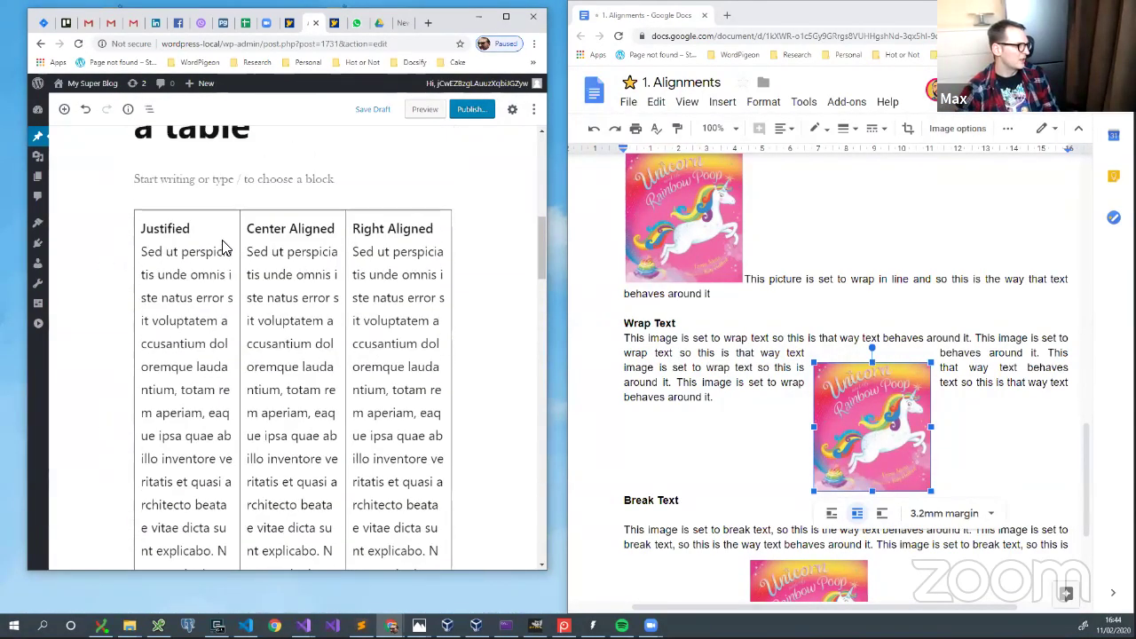
left_click(470, 109)
mouse_move(208, 83)
left_click(211, 105)
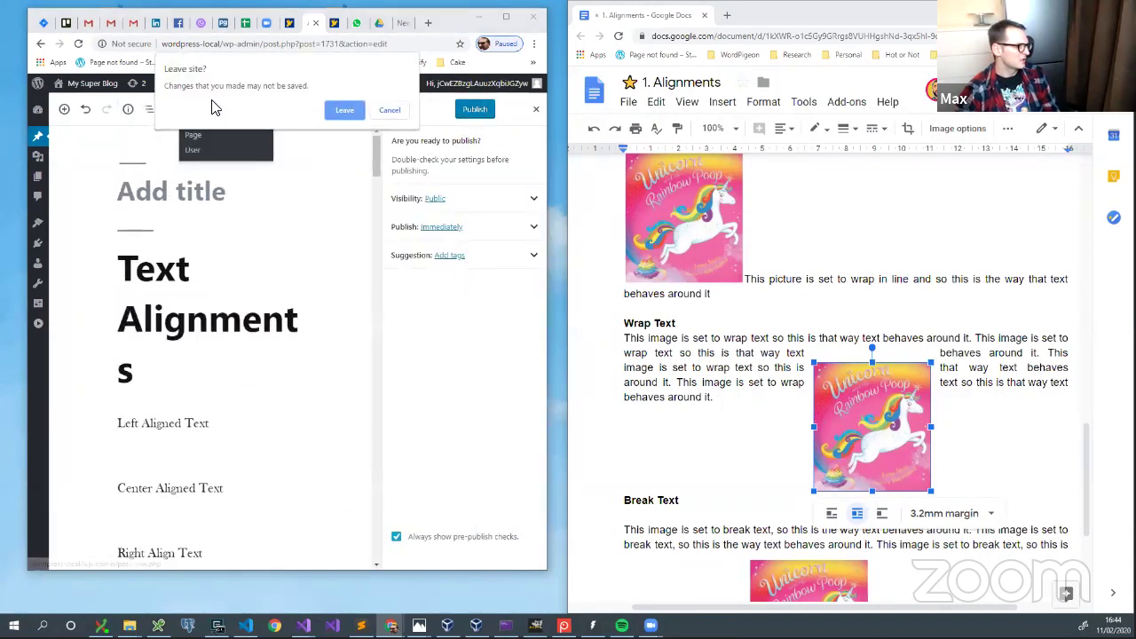
left_click(345, 111)
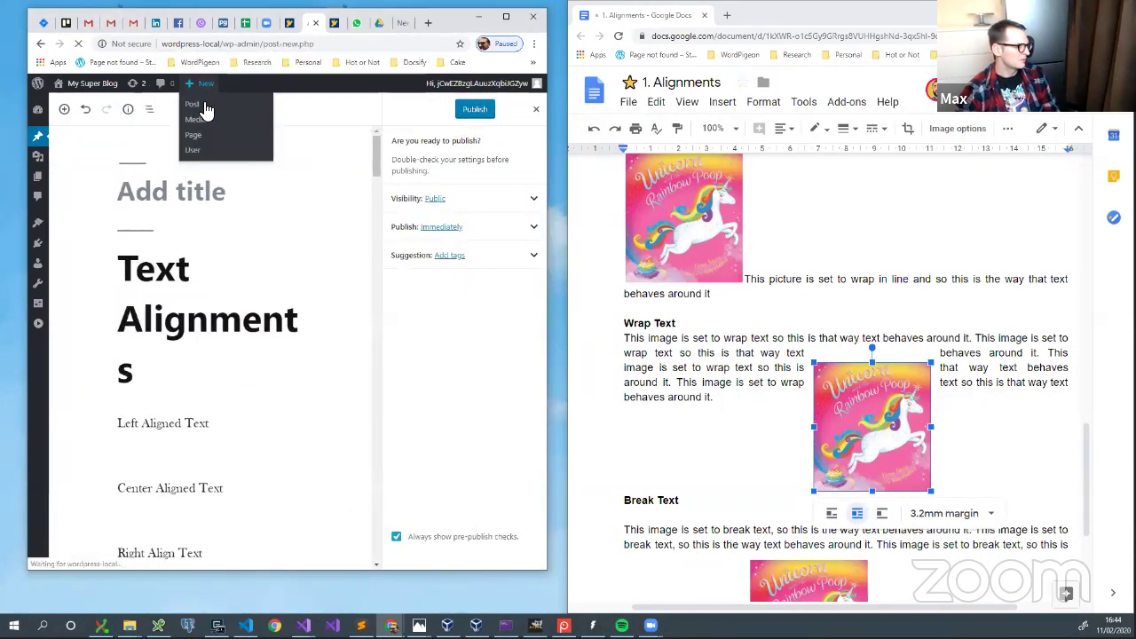
left_click(744, 224)
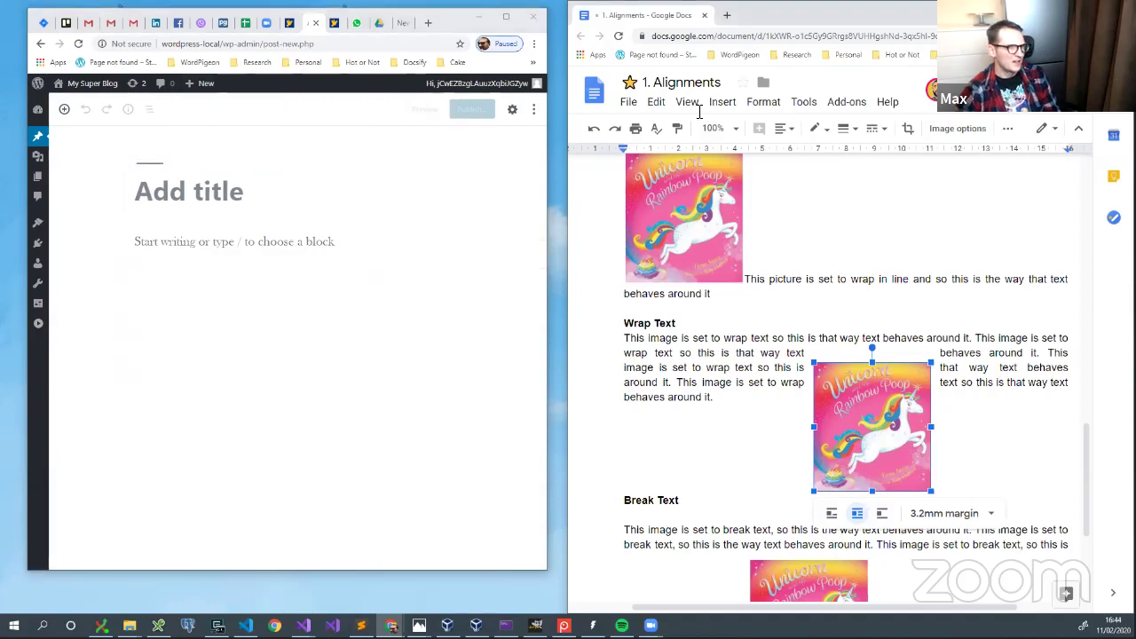
scroll(744, 266, "up", 1)
Step: Open the 2. Images document from the Awesome Articles folder and move it into the window holding 1. Alignments
left_click(380, 23)
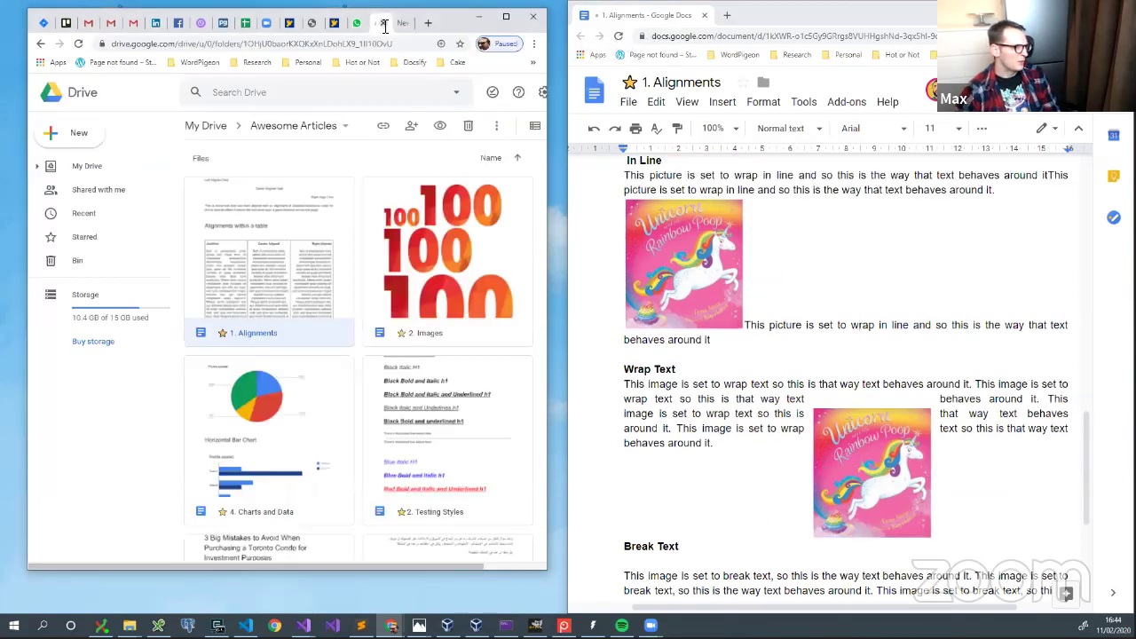
double_click(462, 278)
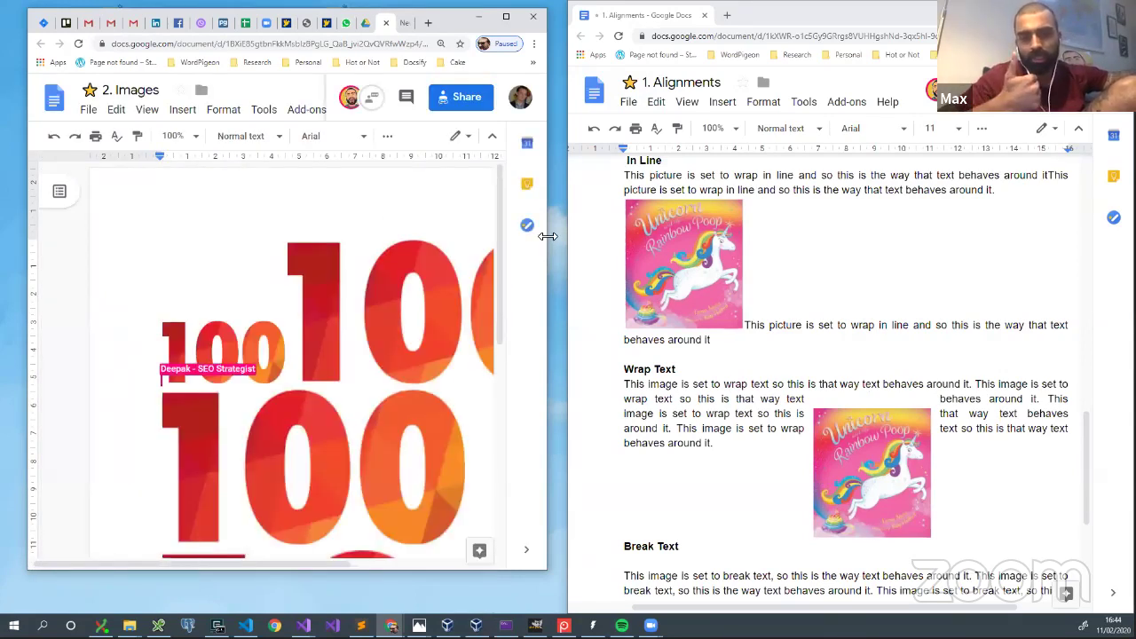
left_click_drag(548, 236, 646, 236)
scroll(424, 320, "down", 3)
scroll(424, 320, "up", 2)
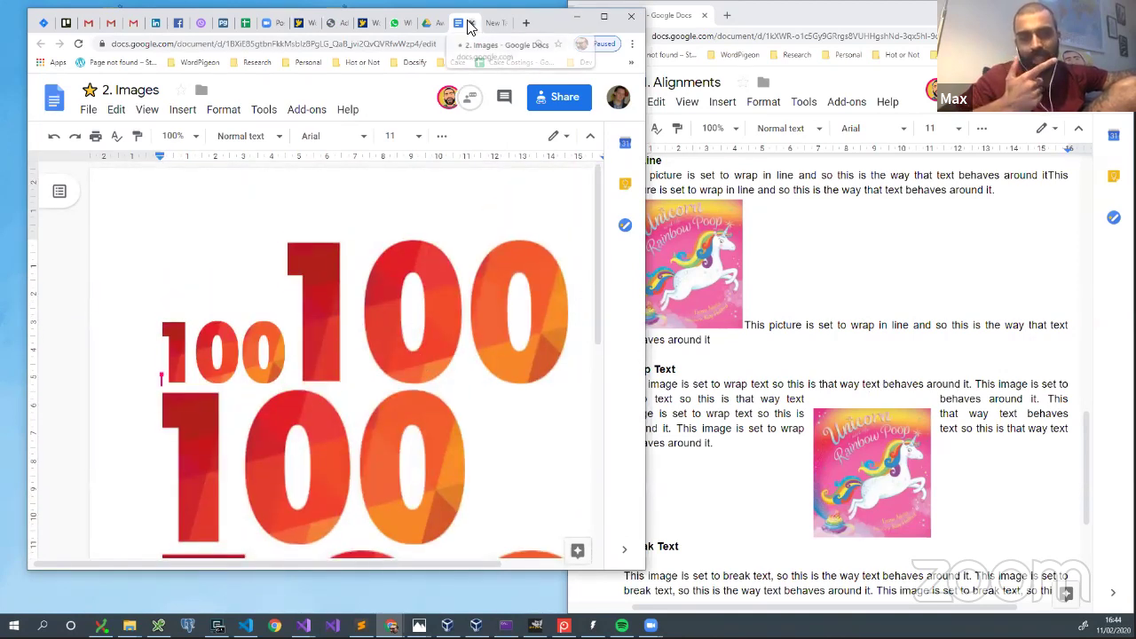
left_click_drag(460, 30, 769, 23)
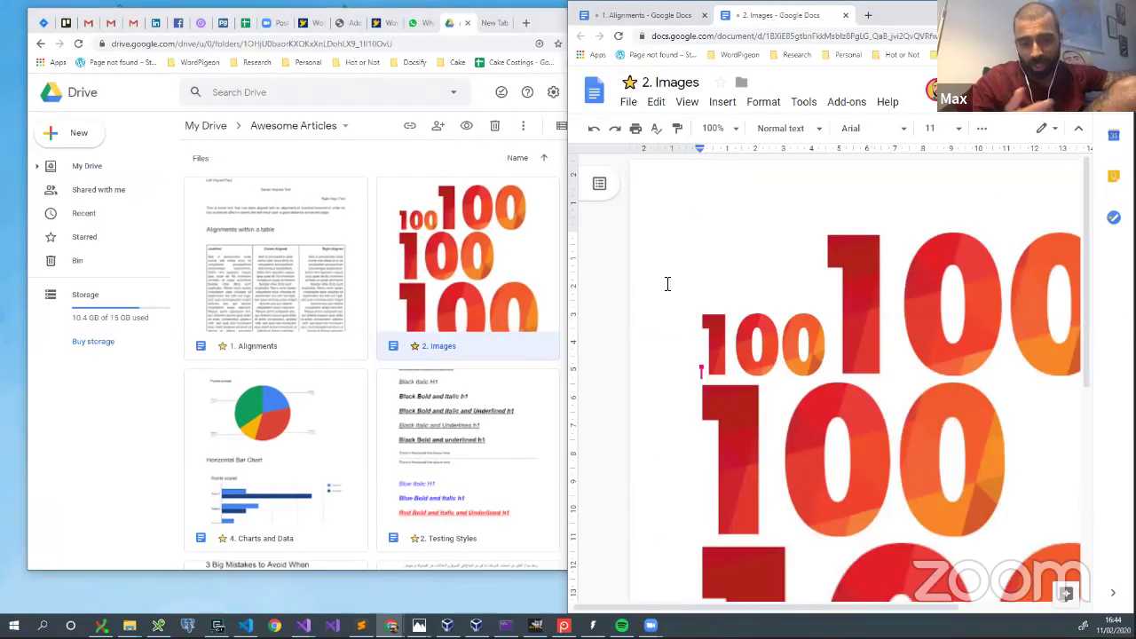
Step: Select the entire content of the 2. Images document and place the cursor in the new post's body
left_click(763, 344)
left_click(388, 22)
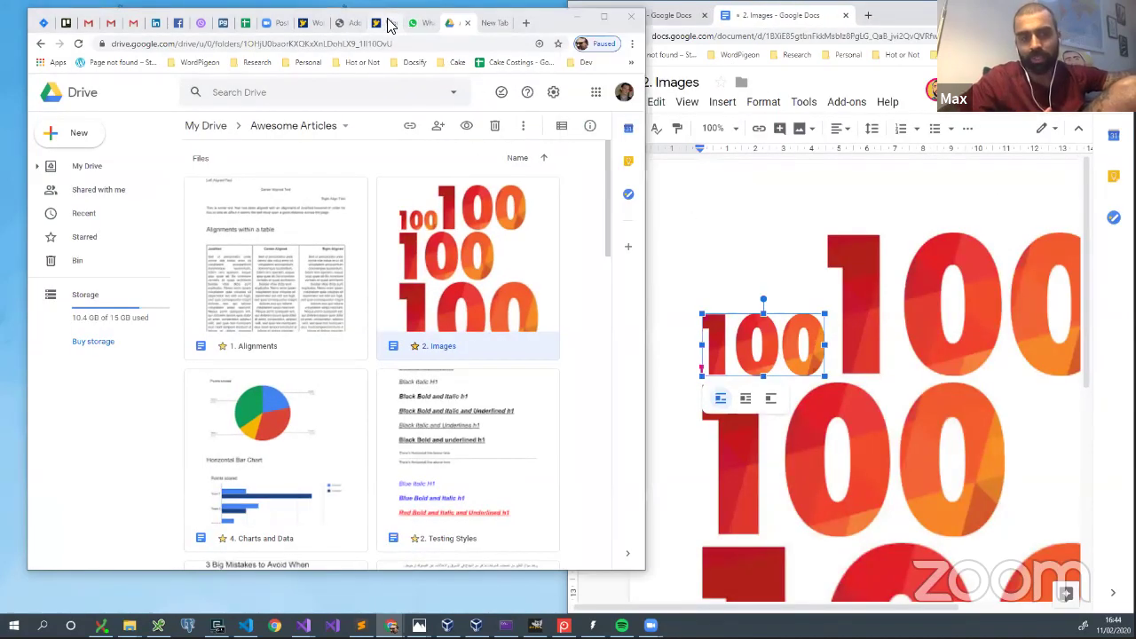
left_click(345, 23)
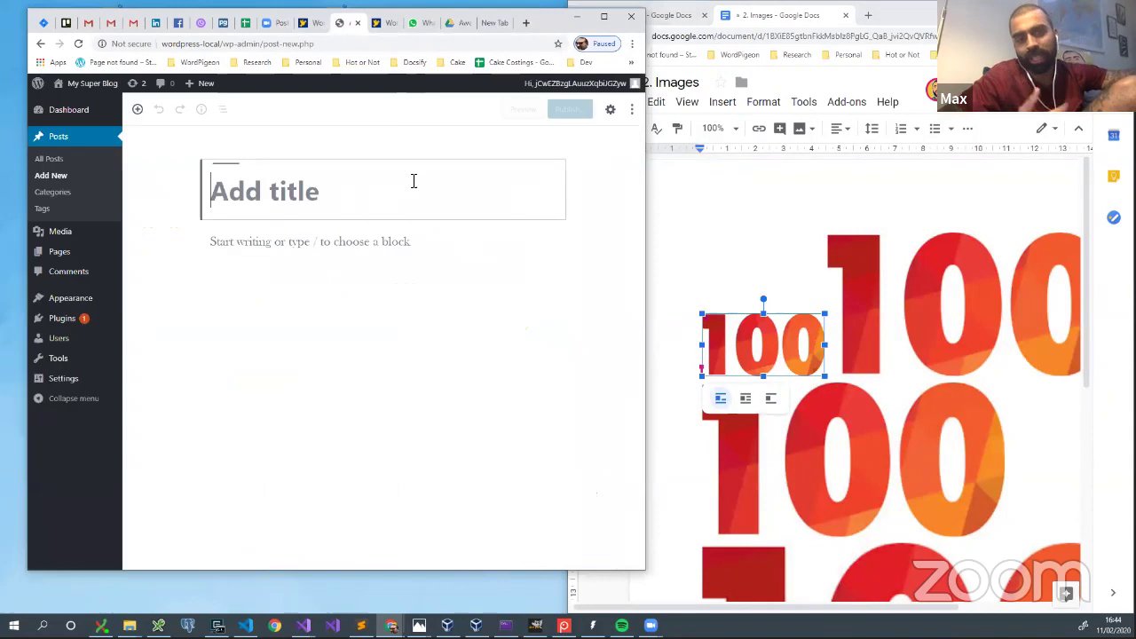
left_click(742, 224)
key("ctrl+a")
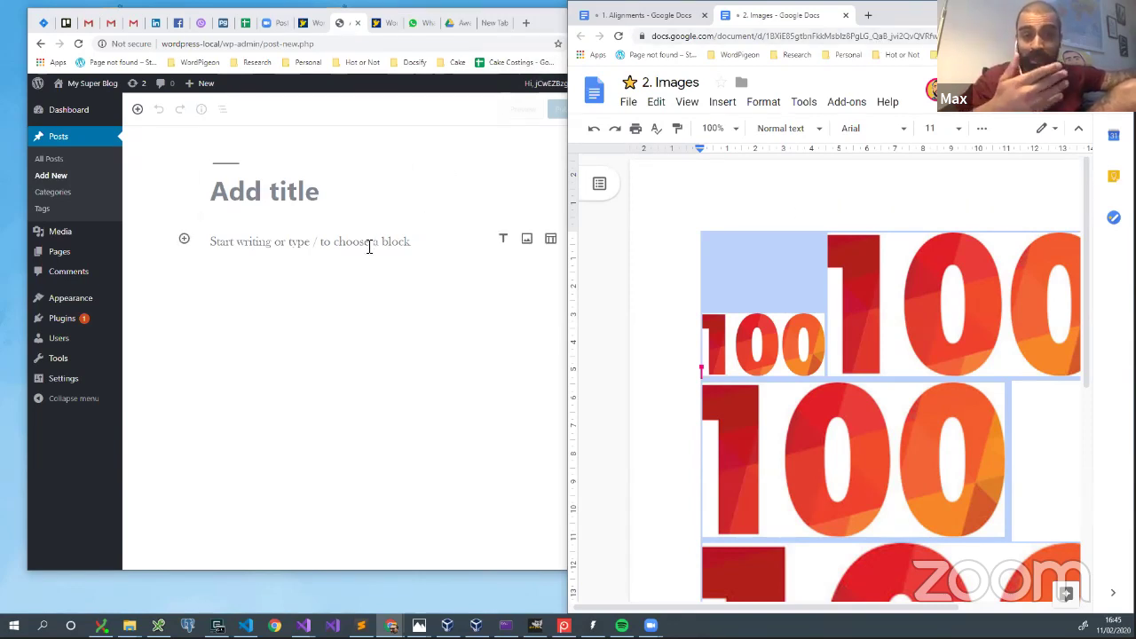
left_click(291, 289)
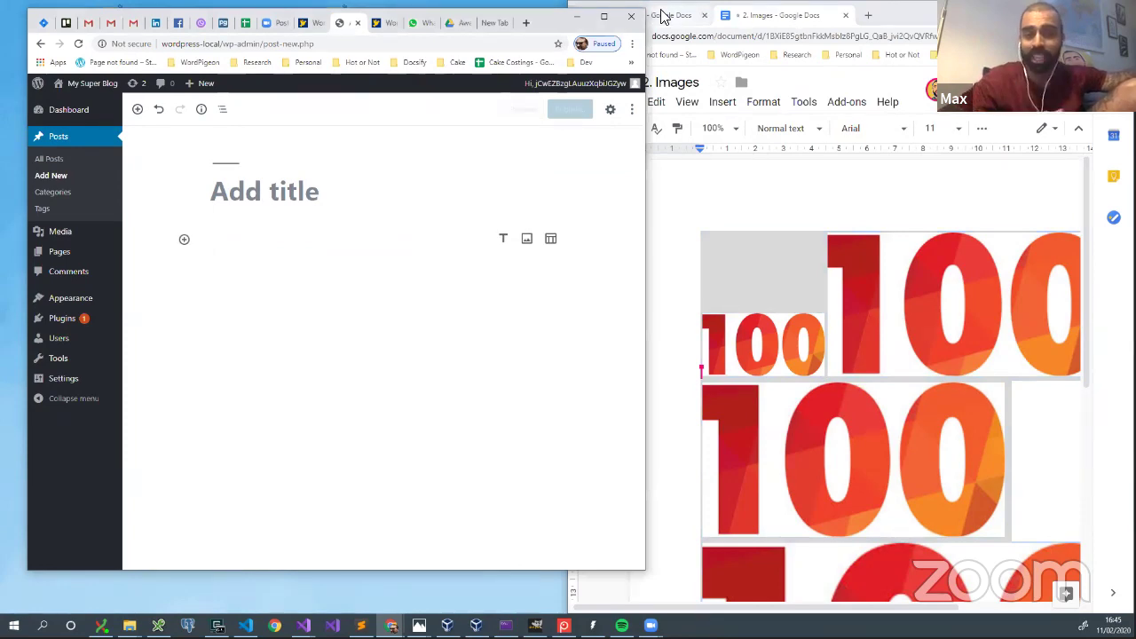
Step: Return 1. Alignments to its start, then open 2. Testing Styles from the Drive folder and move it into the same window
left_click(668, 15)
scroll(771, 197, "up", 5)
scroll(772, 197, "up", 6)
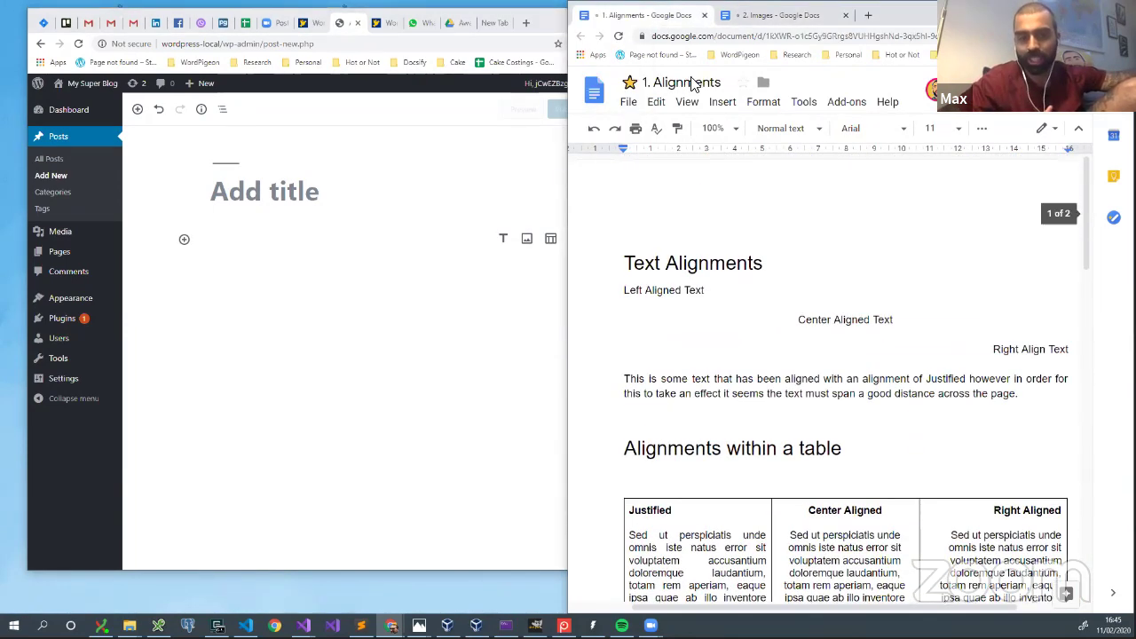
left_click(449, 21)
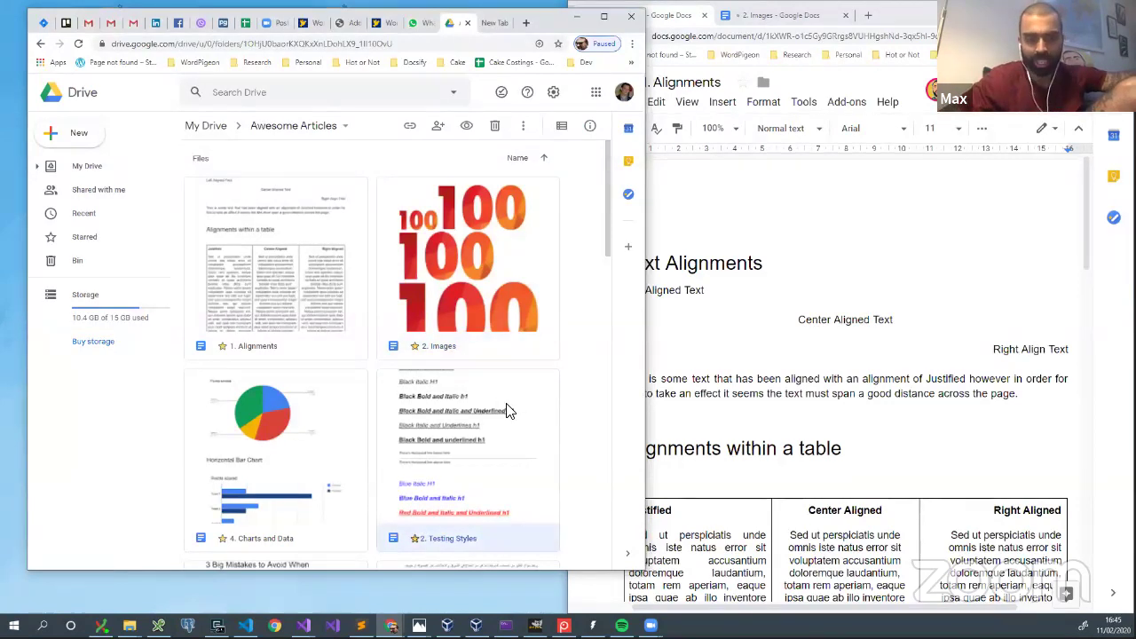
double_click(479, 442)
left_click_drag(484, 21, 915, 29)
left_click(909, 305)
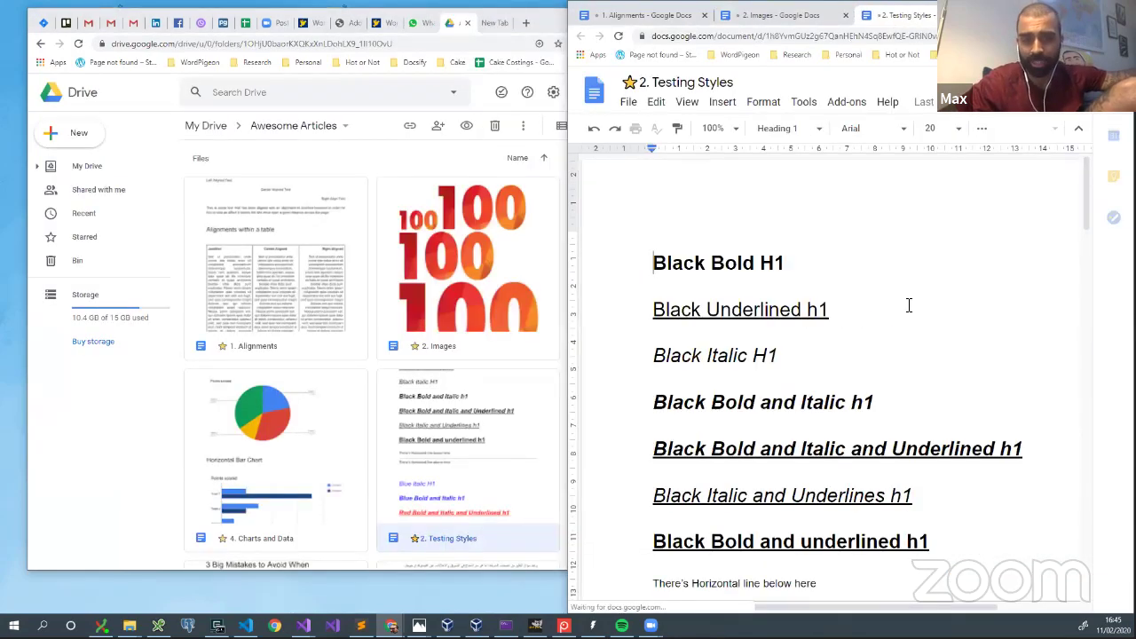
Step: Skim through the heading styles in the 2. Testing Styles document and select all of its content
scroll(862, 322, "down", 10)
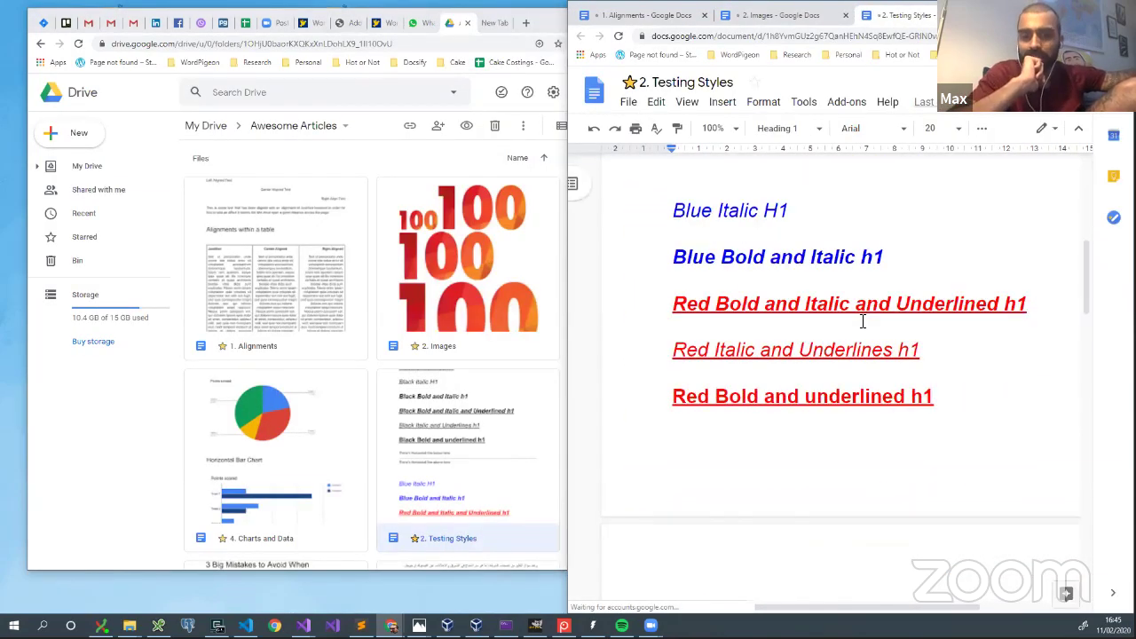
scroll(862, 320, "up", 5)
scroll(901, 227, "up", 6)
key("ctrl+a")
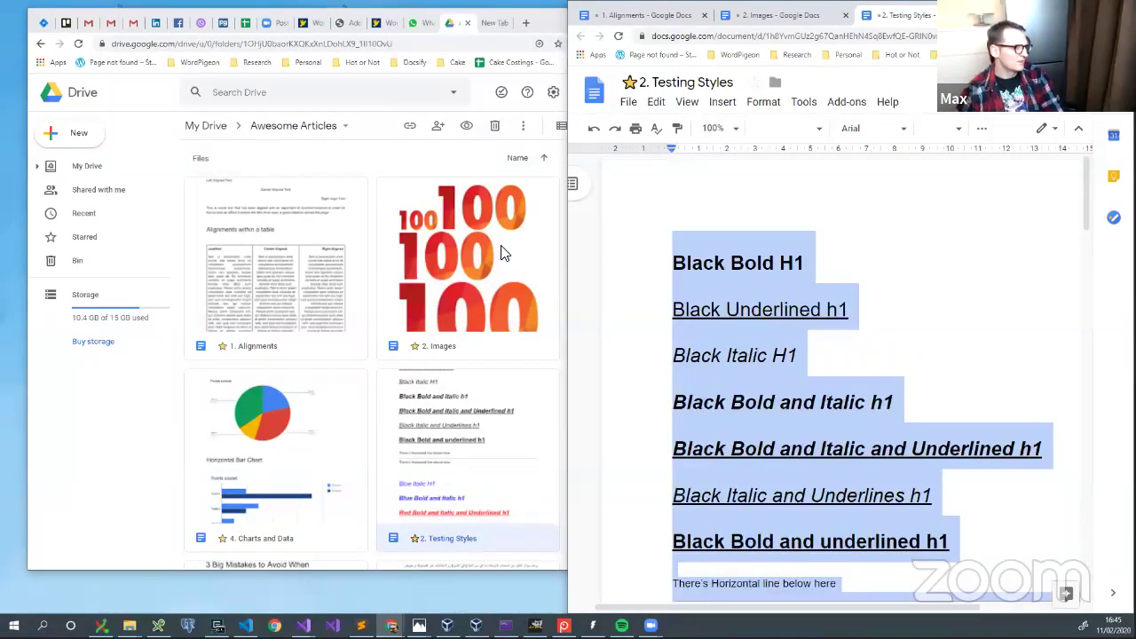
left_click(501, 252)
left_click(879, 14)
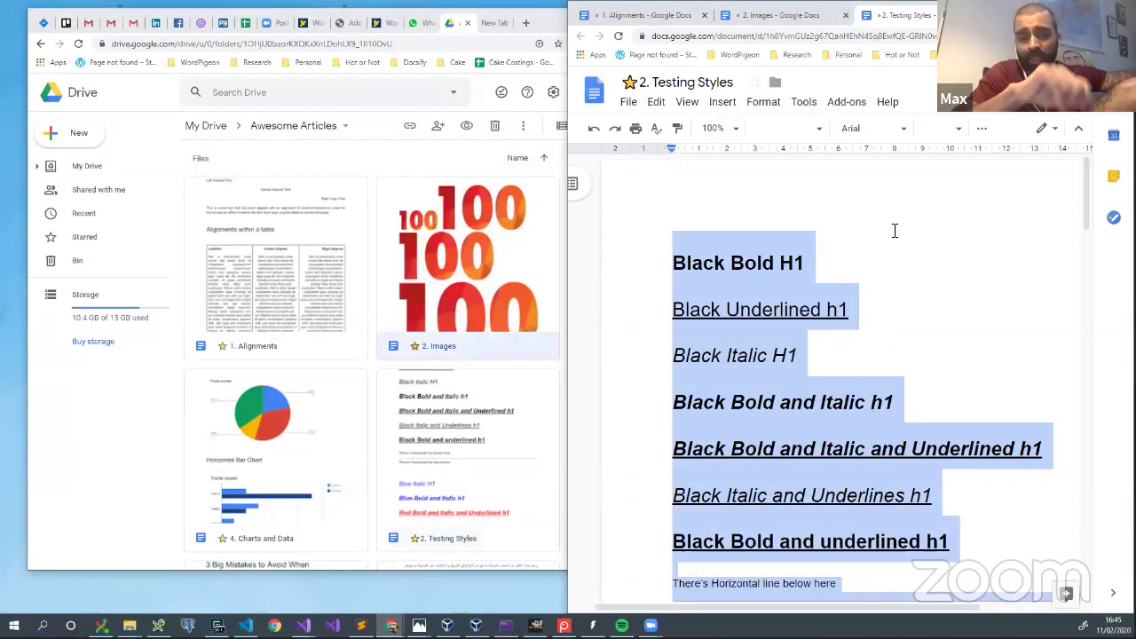
Step: Copy all the images from the 2. Images document and paste them into the new post's body
left_click(755, 16)
left_click(655, 241)
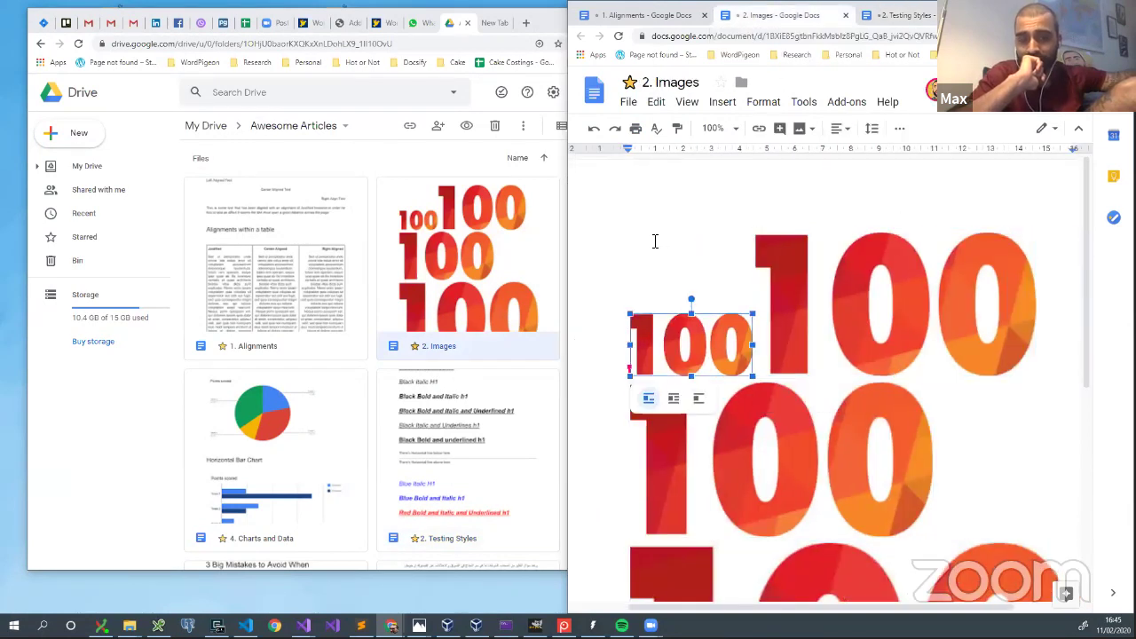
key("ctrl+a")
left_click(360, 24)
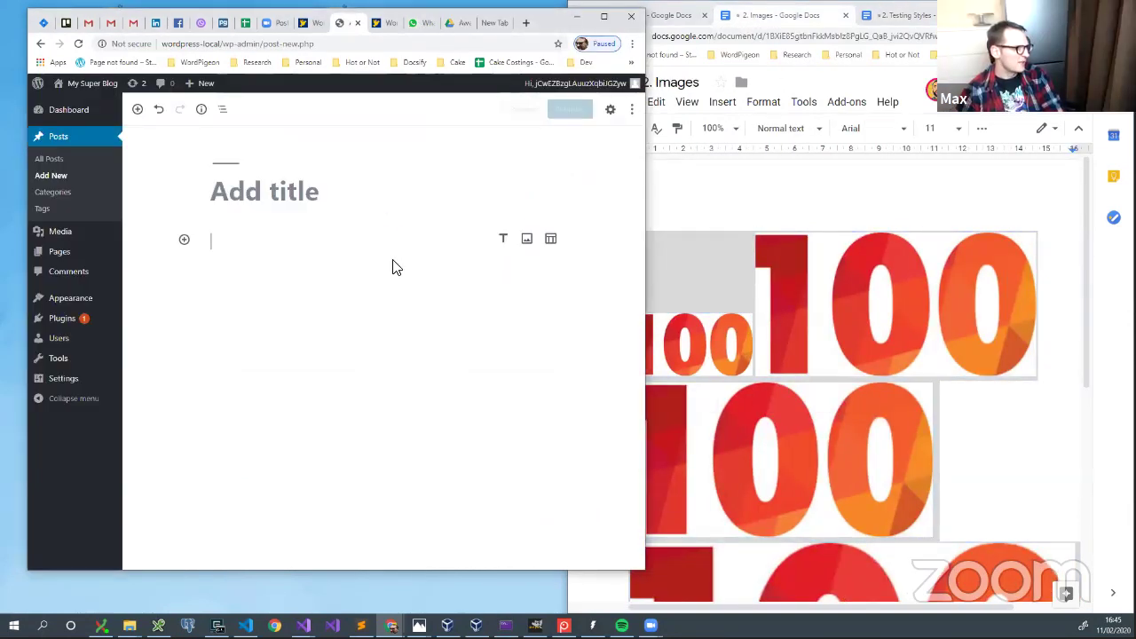
left_click(391, 246)
key("ctrl+v")
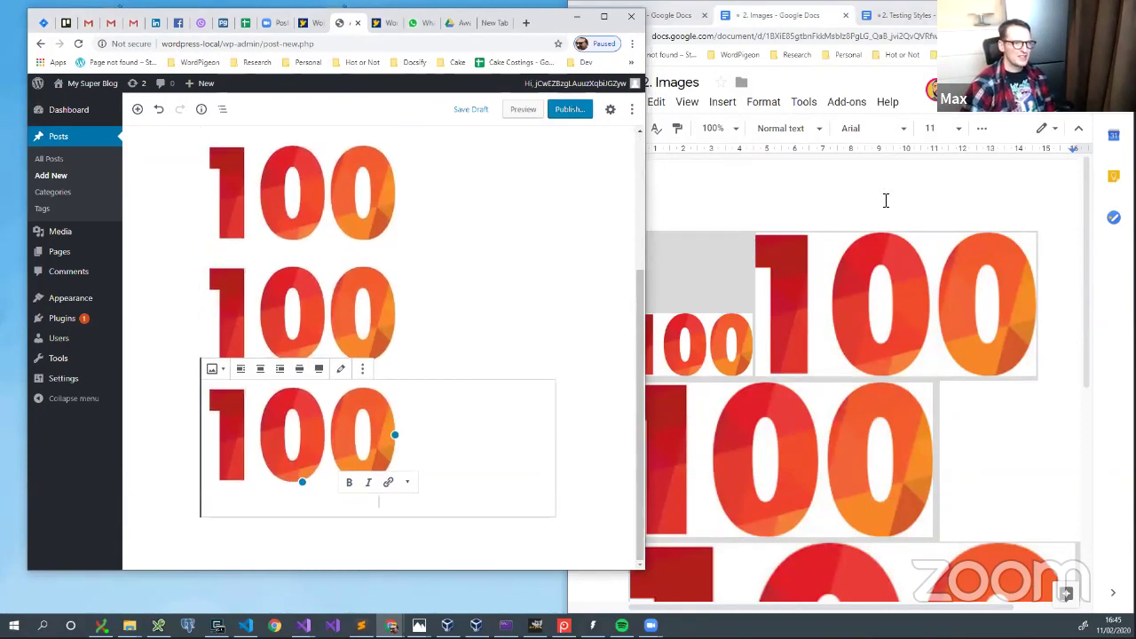
Step: Compare the sizes and layout of the "100" images in the 2. Images document with those pasted into the post
left_click(753, 336)
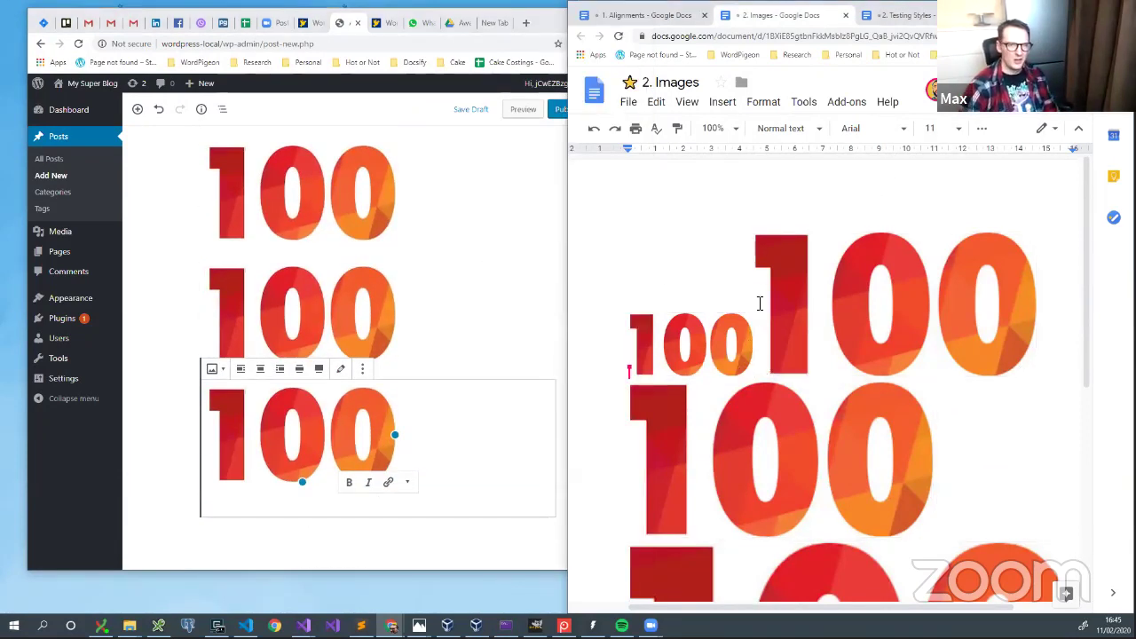
scroll(765, 328, "down", 5)
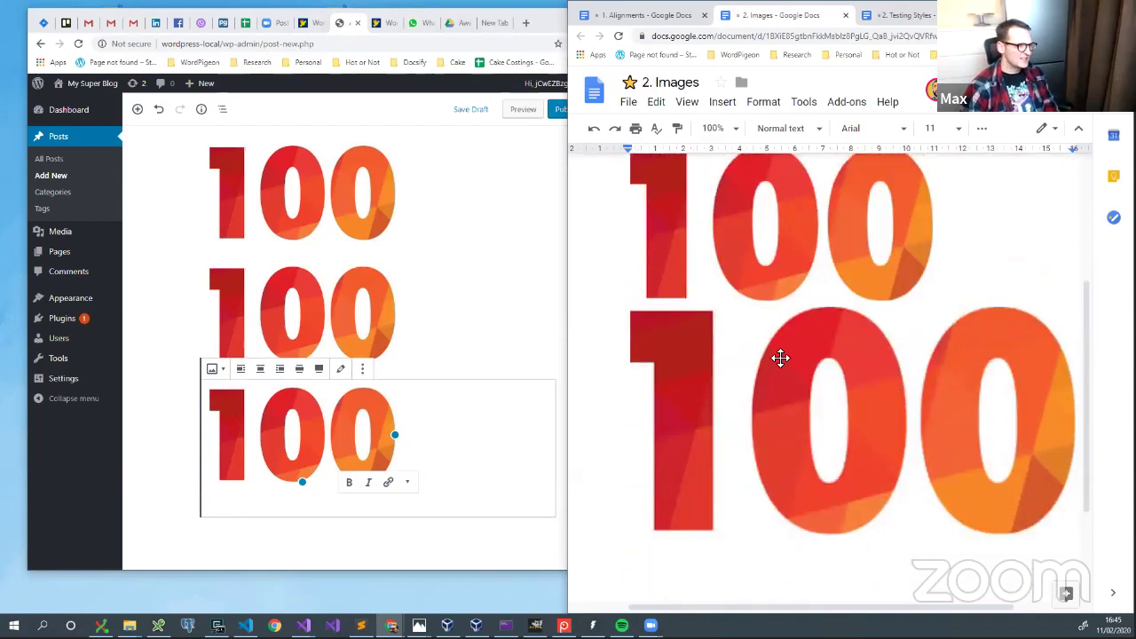
left_click(503, 306)
scroll(488, 316, "up", 2)
left_click(468, 255)
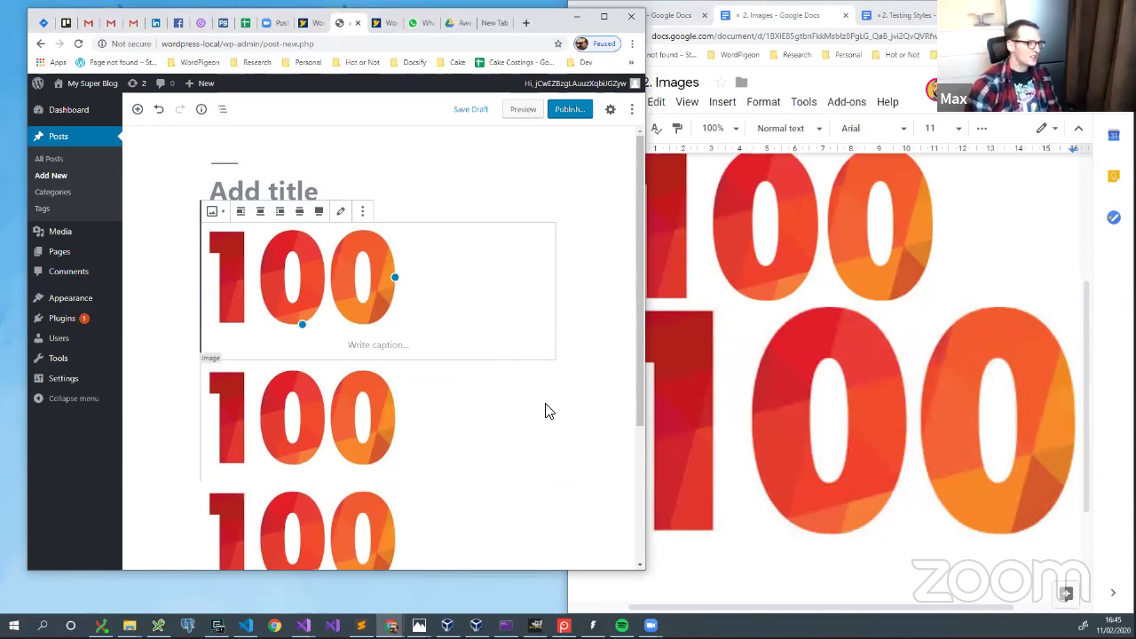
scroll(544, 416, "down", 3)
scroll(546, 418, "up", 3)
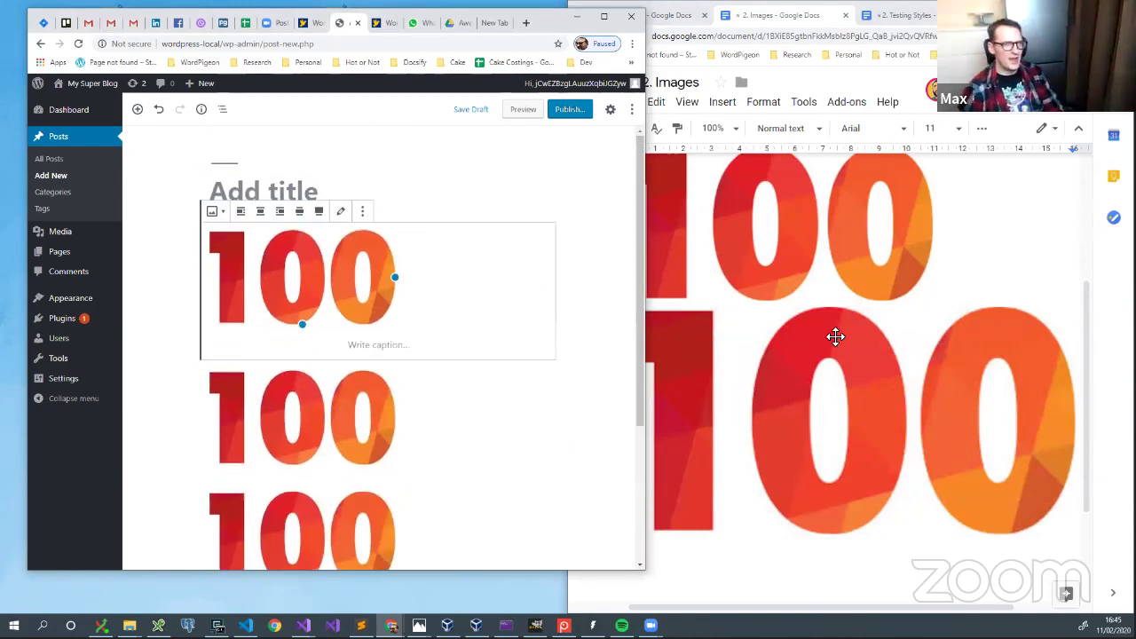
left_click(836, 335)
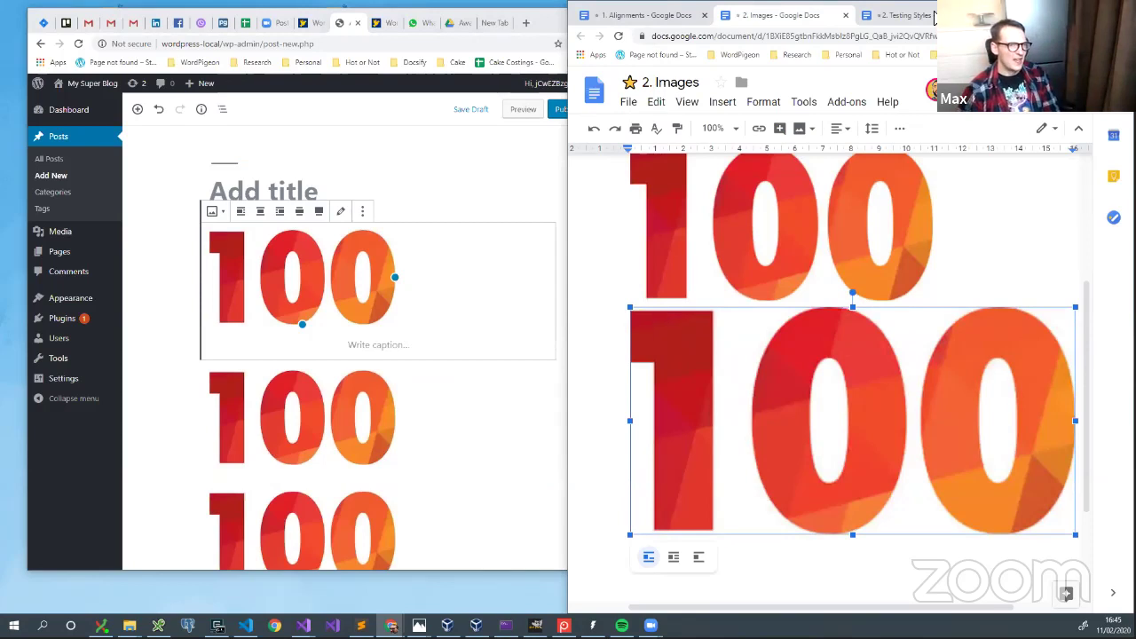
Step: Review the 2. Testing Styles document, from its bold, underlined and italic headings down to the "Test Colours to their Limits" table
left_click(934, 16)
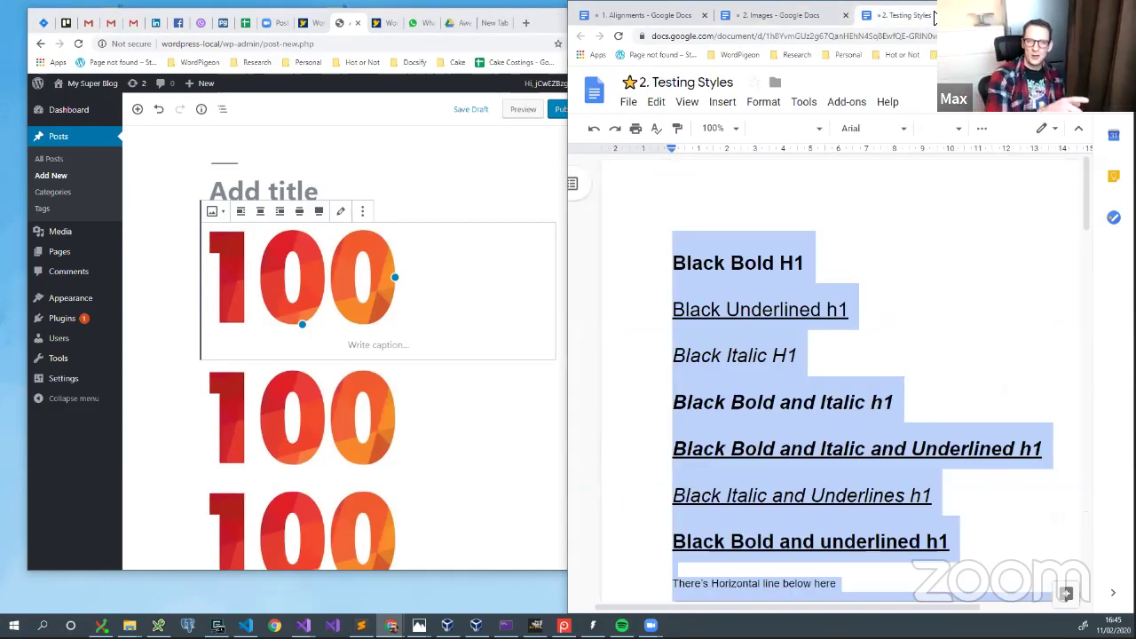
left_click(820, 292)
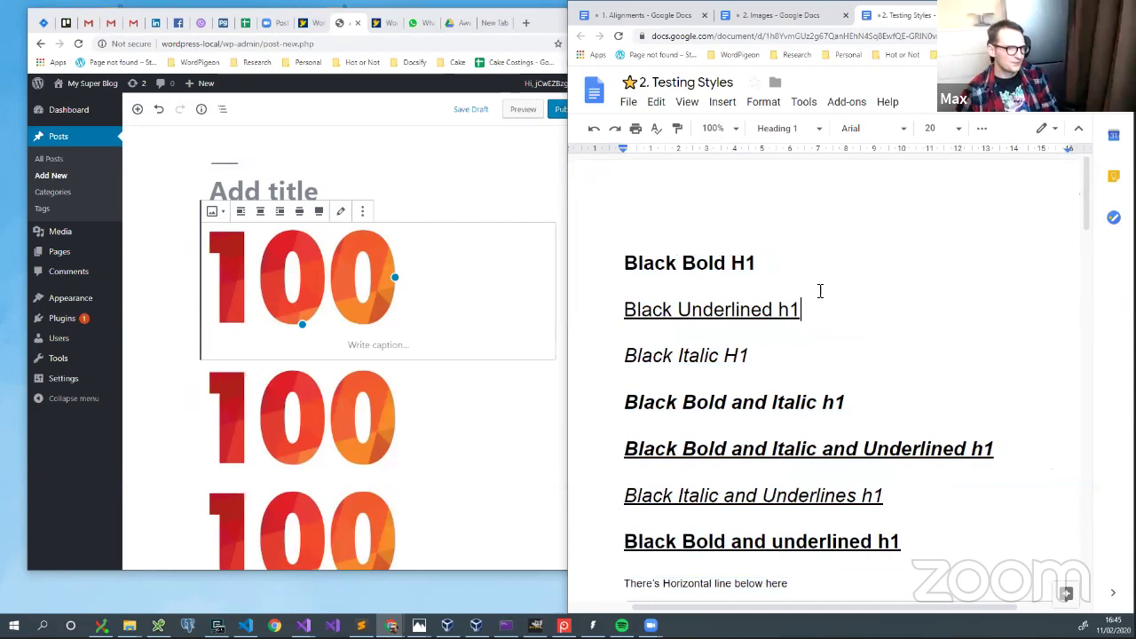
scroll(806, 291, "down", 3)
scroll(674, 276, "up", 3)
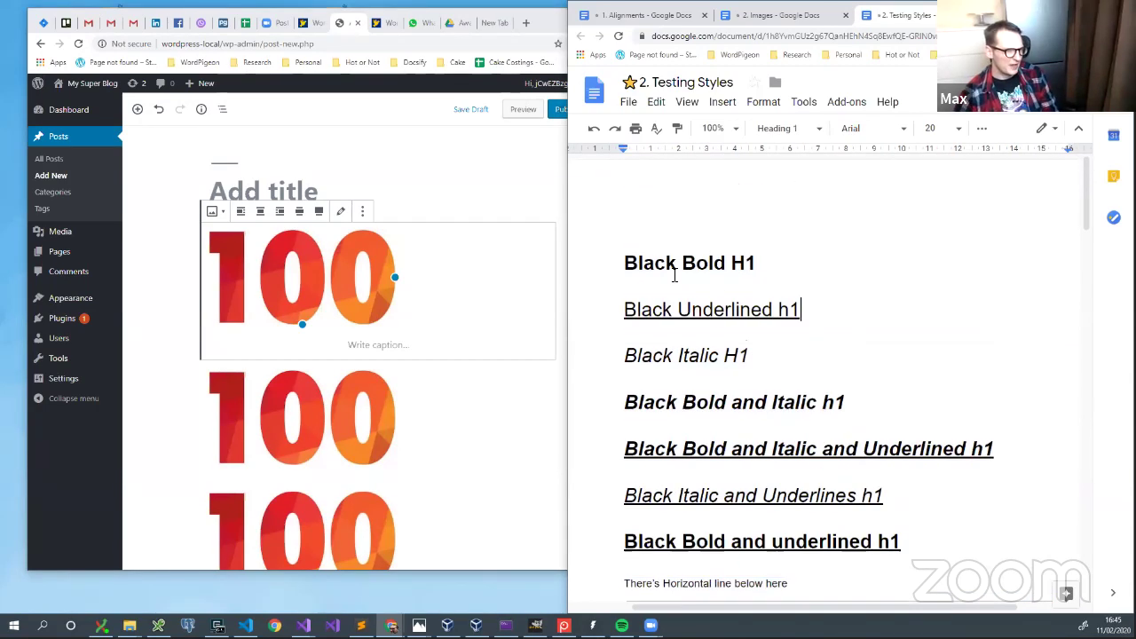
double_click(704, 309)
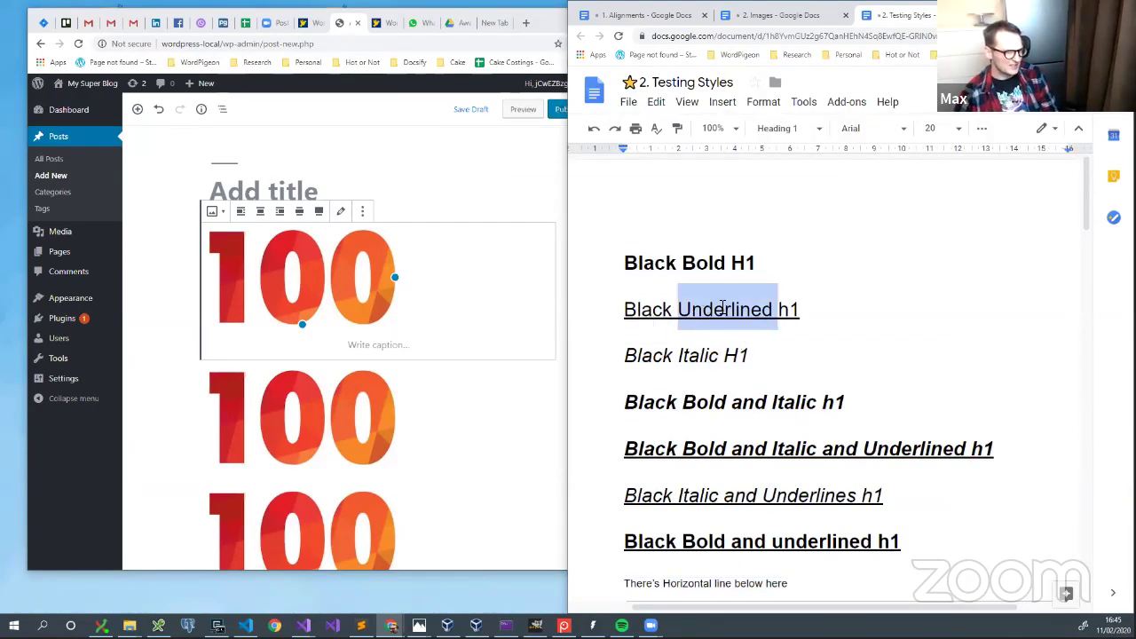
double_click(700, 355)
double_click(751, 402)
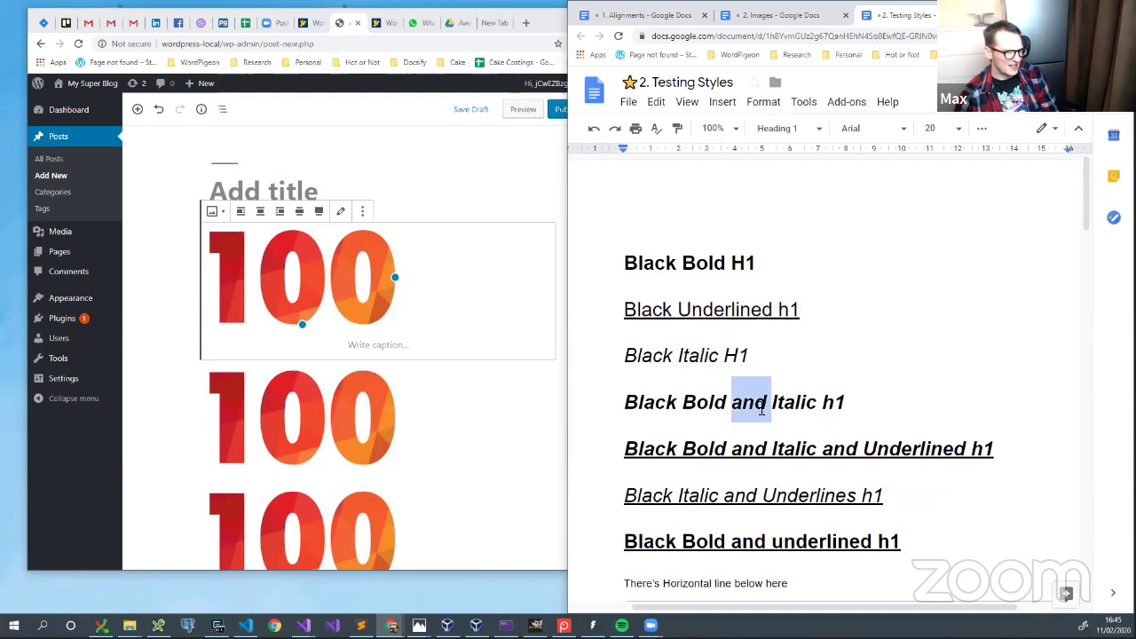
scroll(674, 395, "down", 3)
scroll(670, 388, "down", 5)
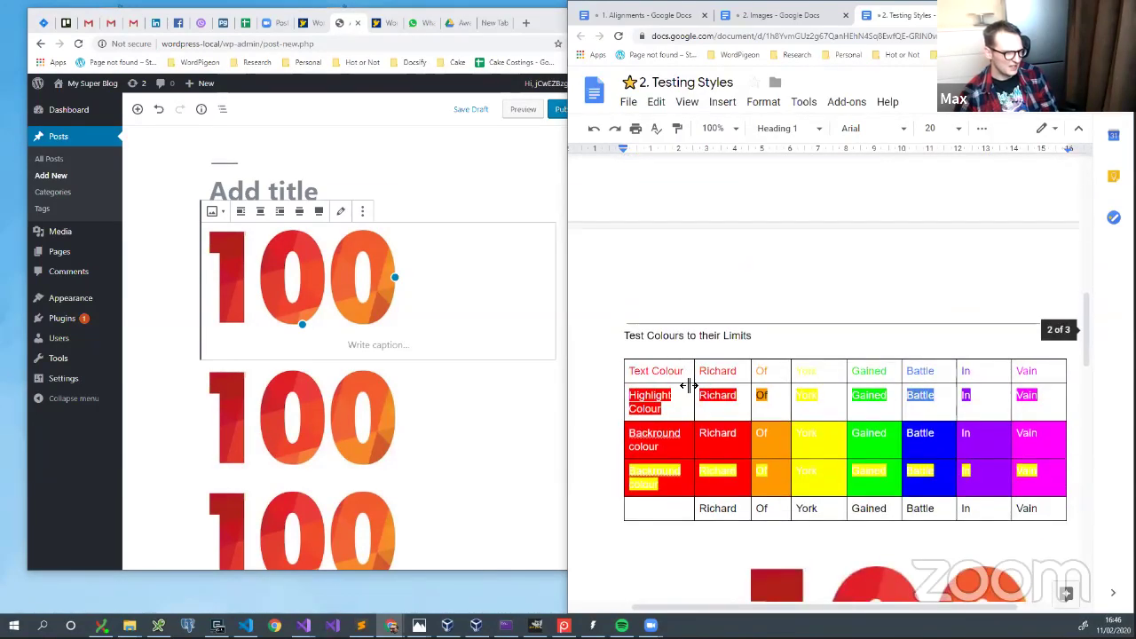
scroll(995, 459, "down", 1)
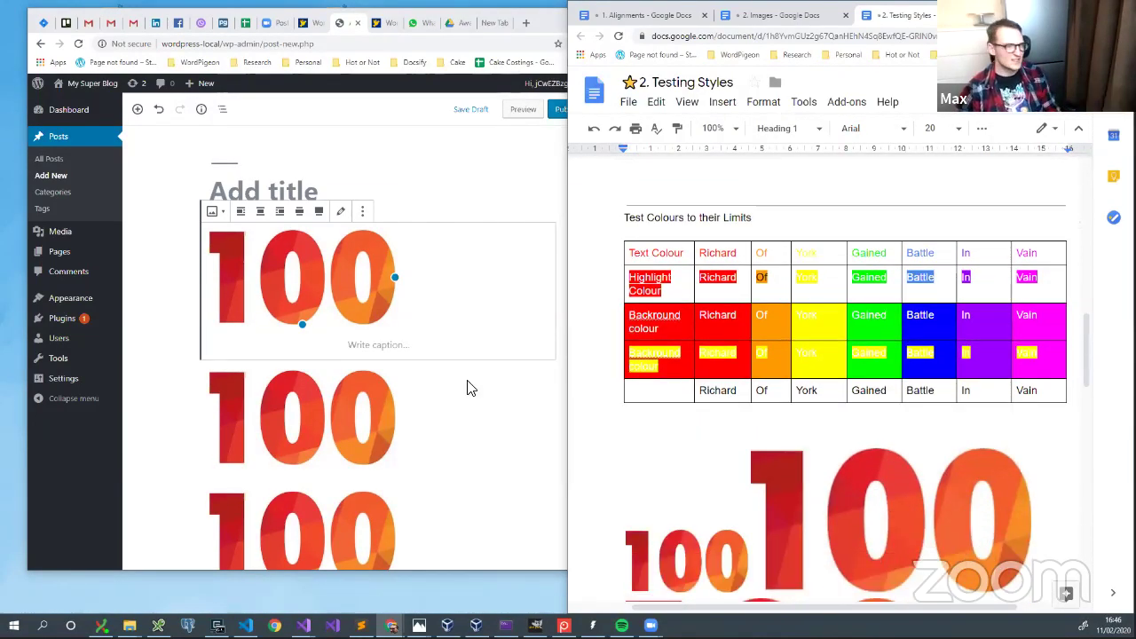
Step: Clear the images from the post and paste in the entire content of the 2. Testing Styles document
left_click(452, 448)
key("ctrl+z")
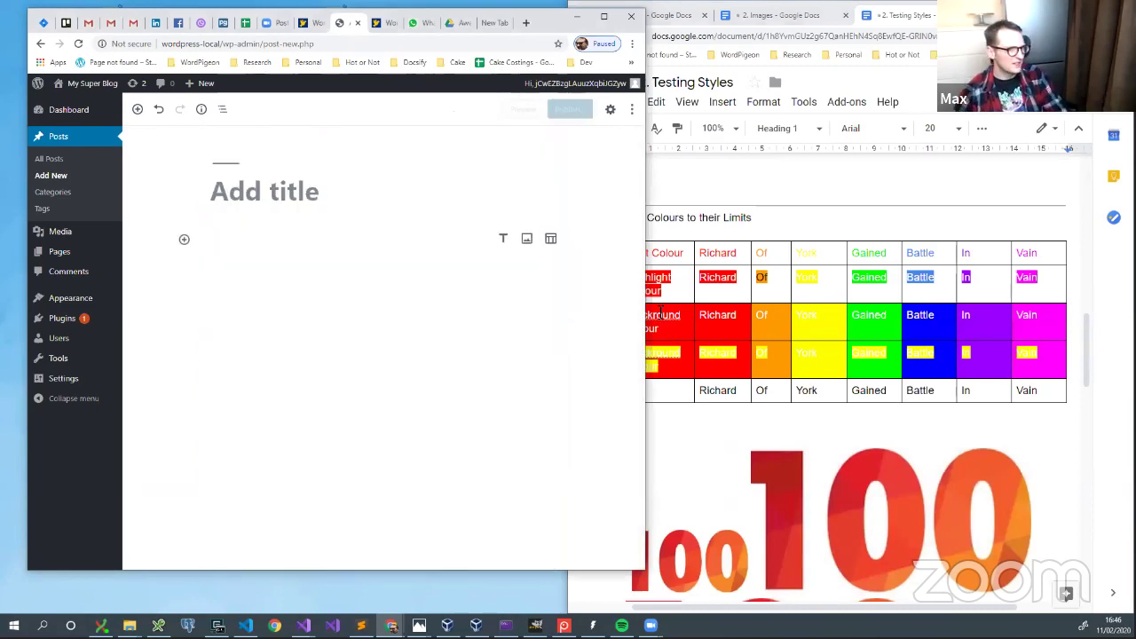
left_click(809, 181)
key("ctrl+a")
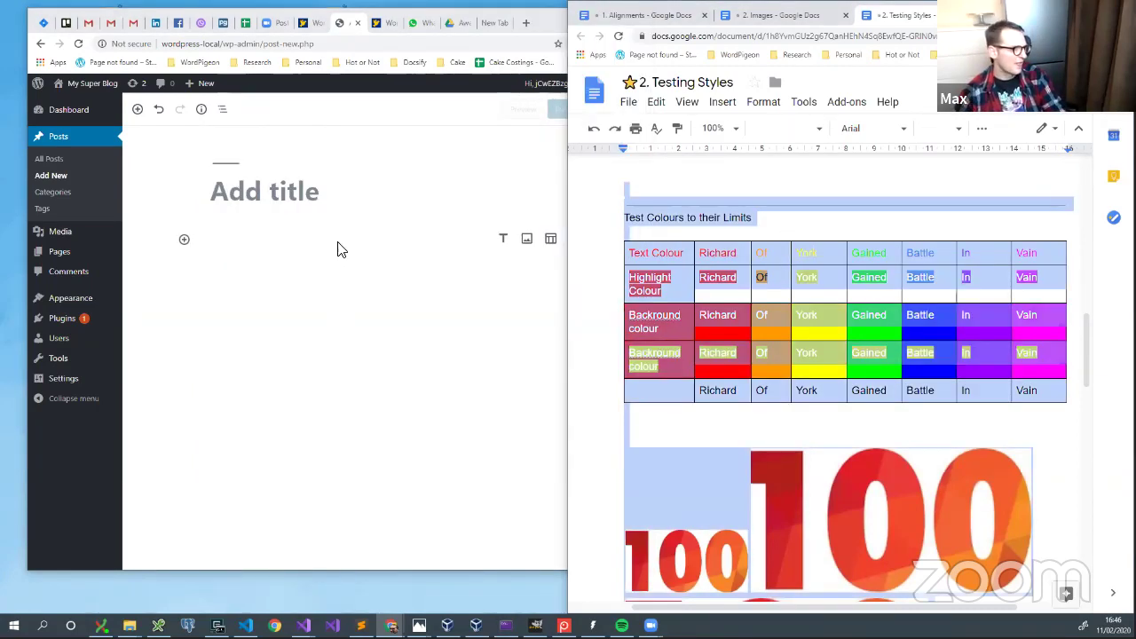
left_click(338, 250)
key("ctrl+v")
scroll(337, 330, "up", 15)
scroll(337, 331, "up", 3)
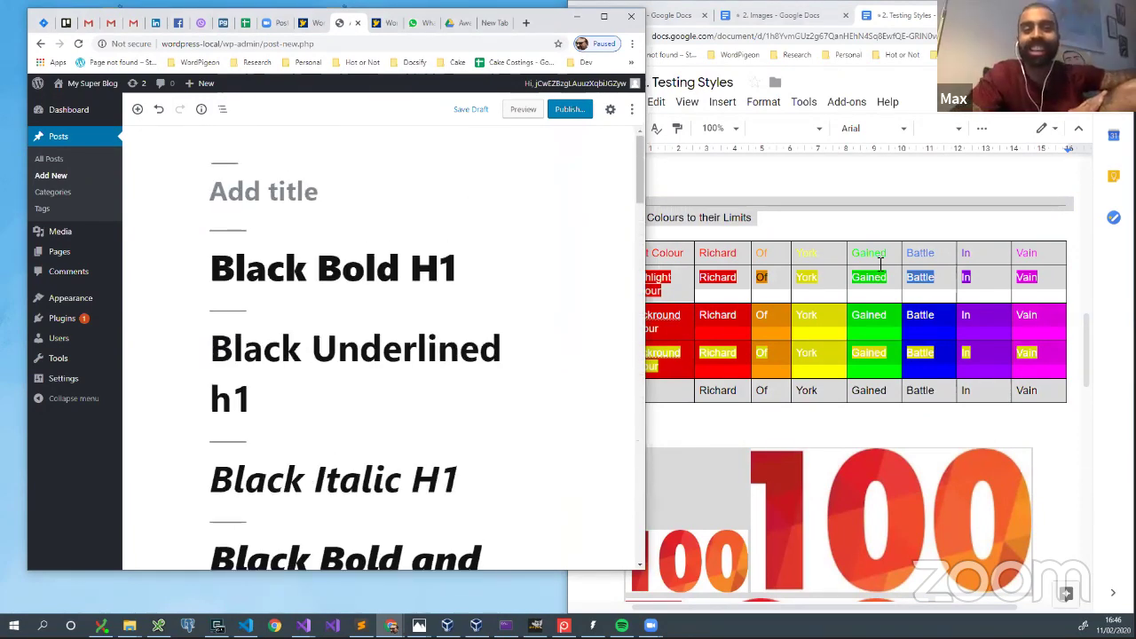
Step: Compare the bold, underlined and italic black headings in the post with those in the 2. Testing Styles document
left_click(850, 237)
scroll(850, 237, "up", 10)
scroll(416, 285, "down", 1)
double_click(416, 285)
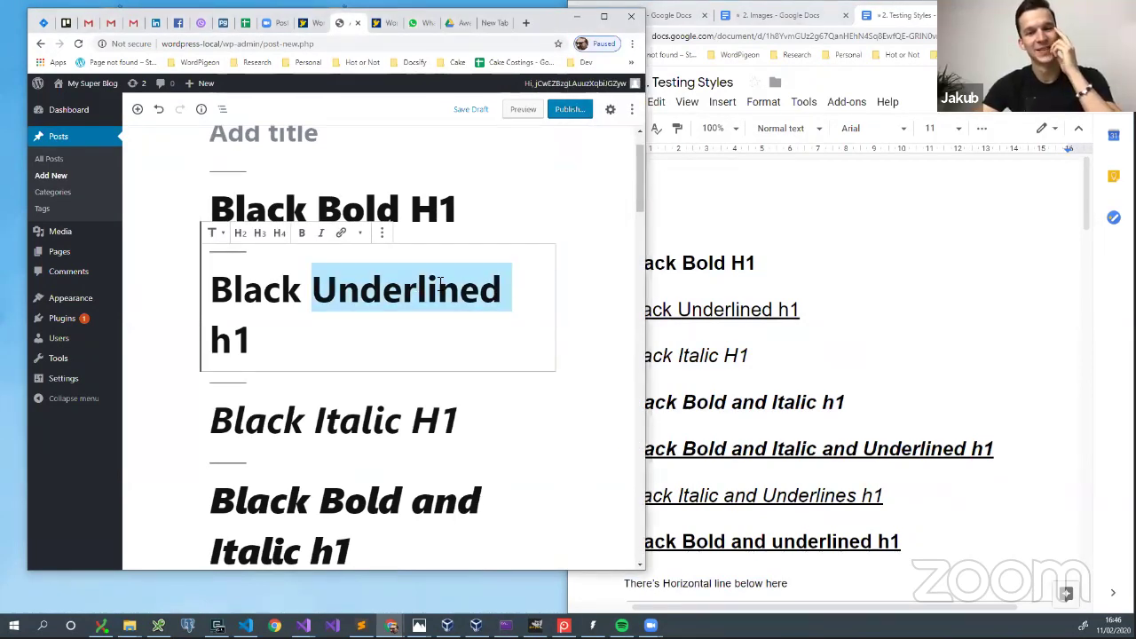
scroll(381, 360, "down", 1)
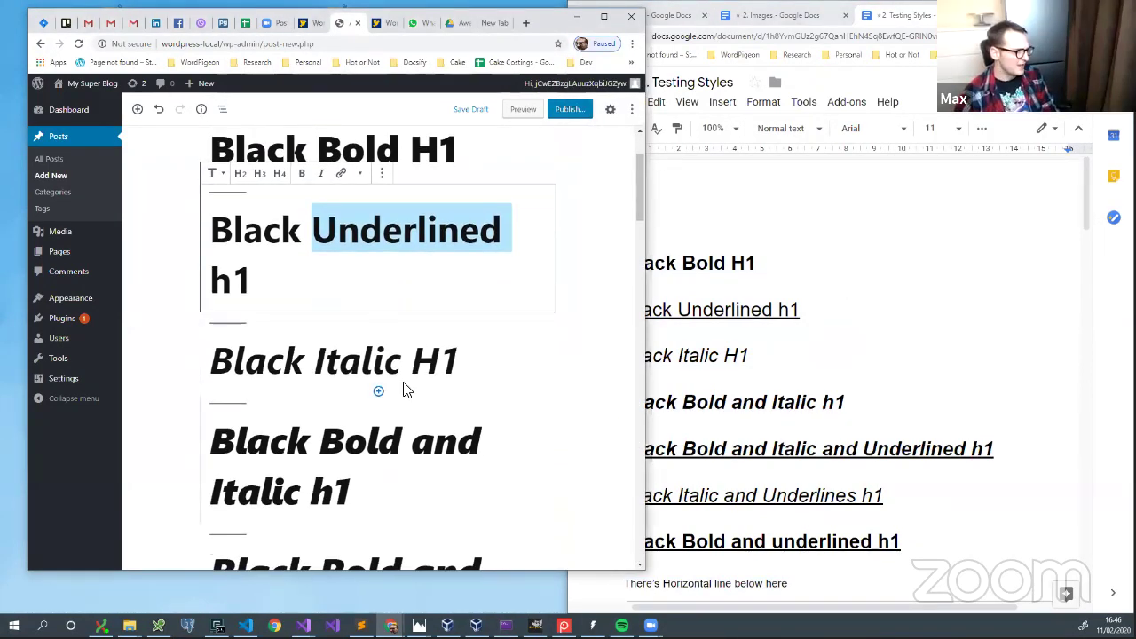
scroll(404, 390, "down", 6)
scroll(405, 337, "down", 4)
scroll(405, 297, "up", 6)
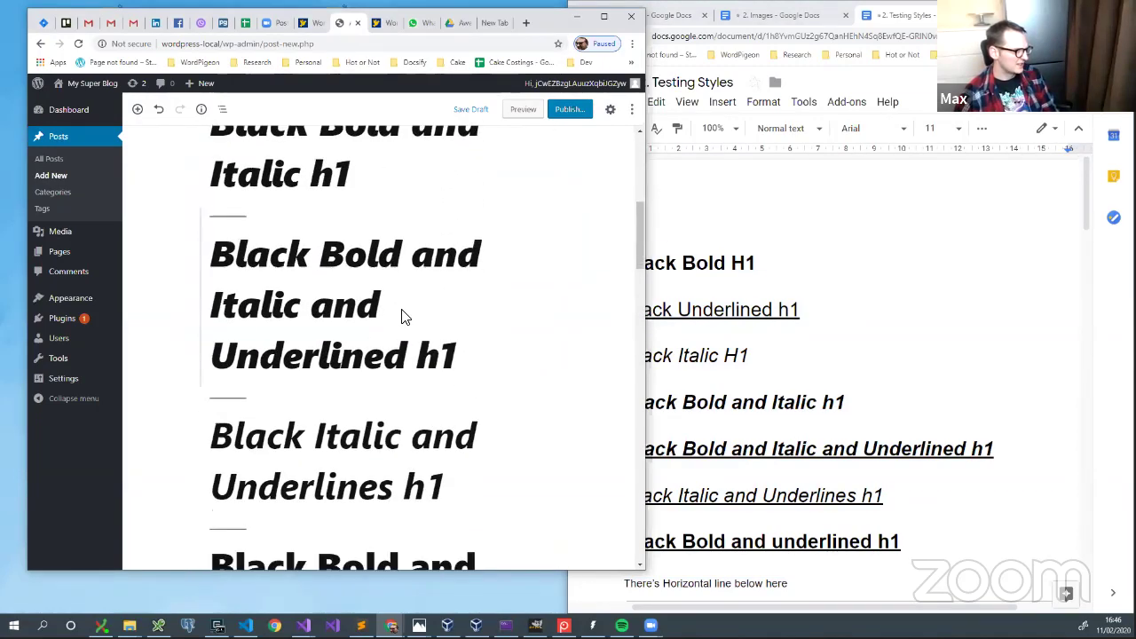
scroll(401, 317, "down", 9)
scroll(438, 327, "down", 1)
Step: Compare the blue and red headings and the horizontal line in the 2. Testing Styles document with the pasted versions
left_click(914, 294)
scroll(914, 296, "down", 5)
scroll(912, 297, "up", 2)
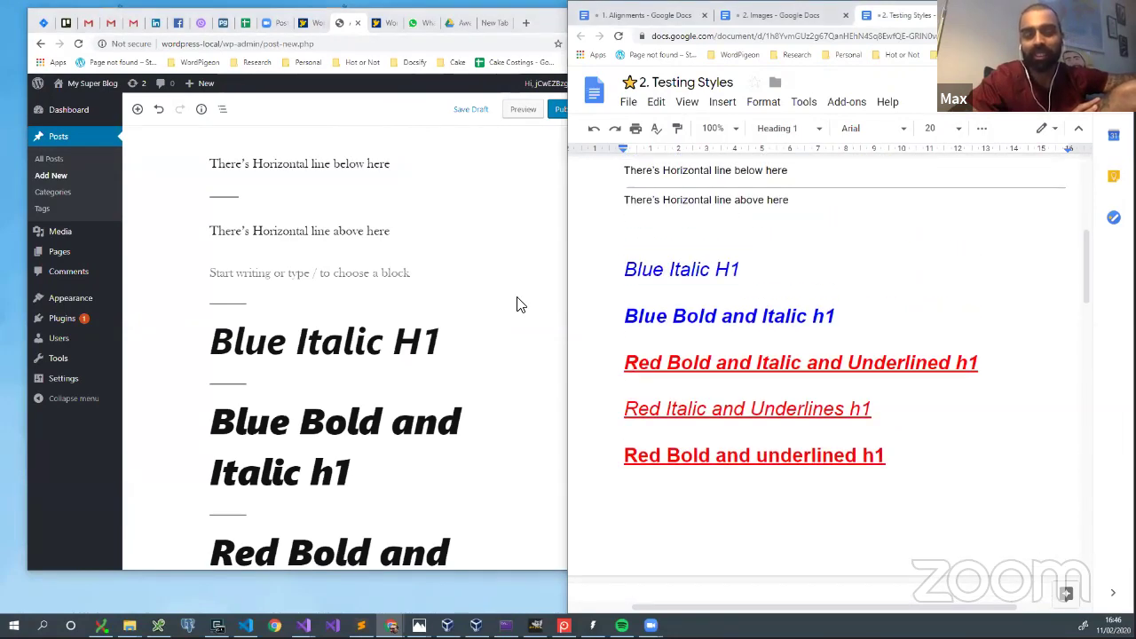
left_click(489, 274)
scroll(491, 279, "down", 10)
scroll(491, 279, "up", 4)
double_click(245, 284)
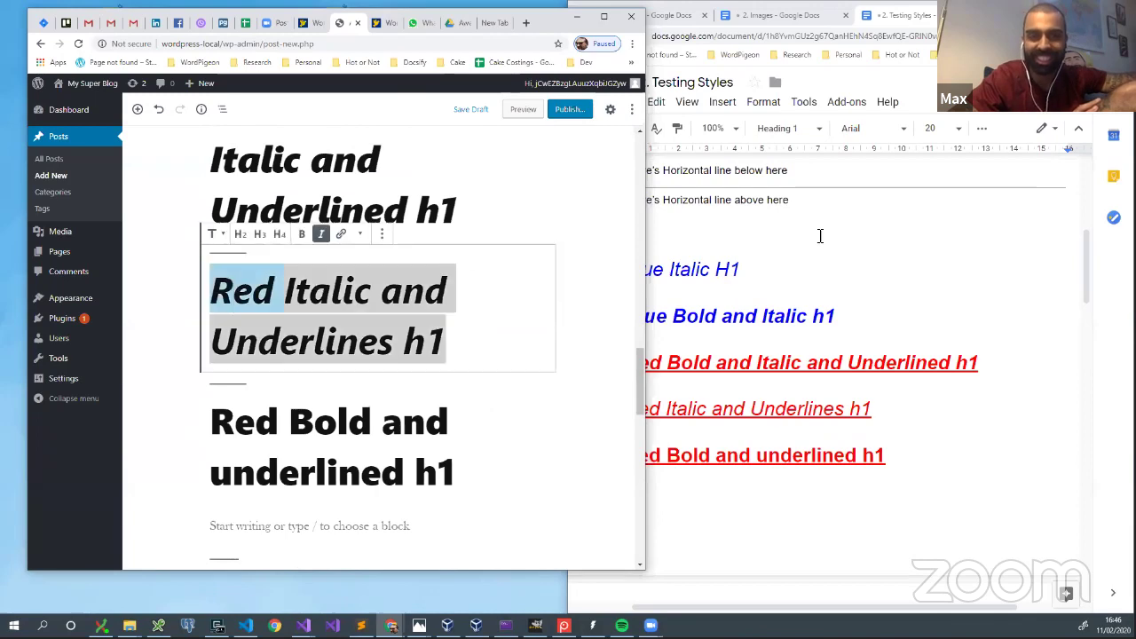
left_click(753, 271)
scroll(761, 302, "up", 4)
left_click(485, 221)
scroll(482, 223, "up", 5)
left_click_drag(263, 320, 417, 330)
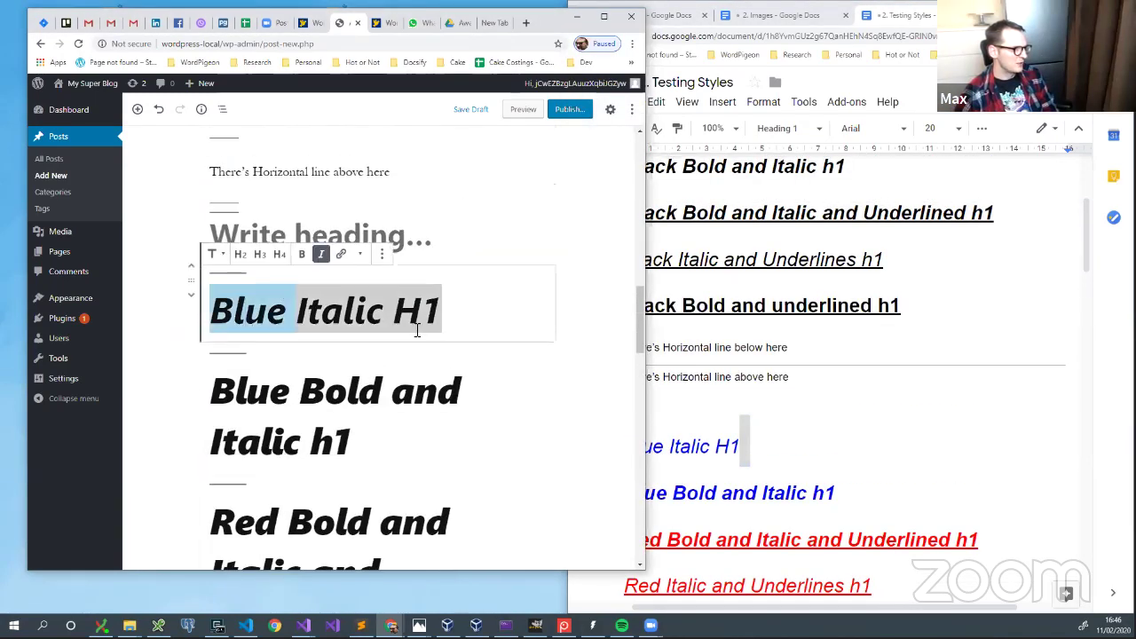
left_click(912, 442)
scroll(923, 446, "down", 5)
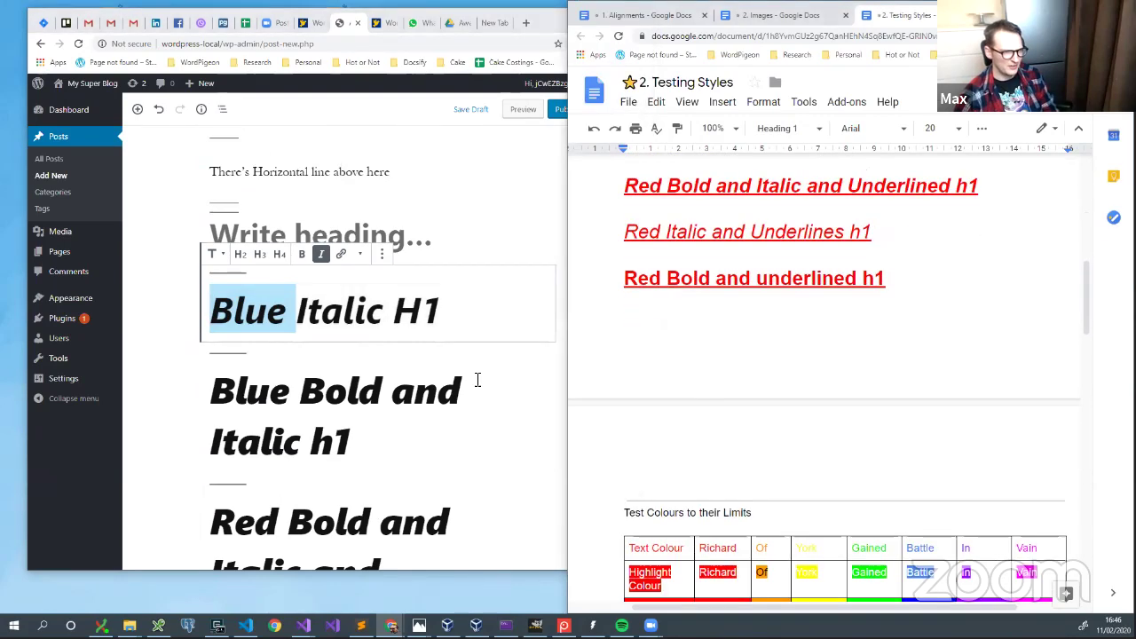
Step: Compare the "Test Colours to their Limits" table in the post with the coloured table in the document
left_click(472, 238)
scroll(474, 244, "down", 12)
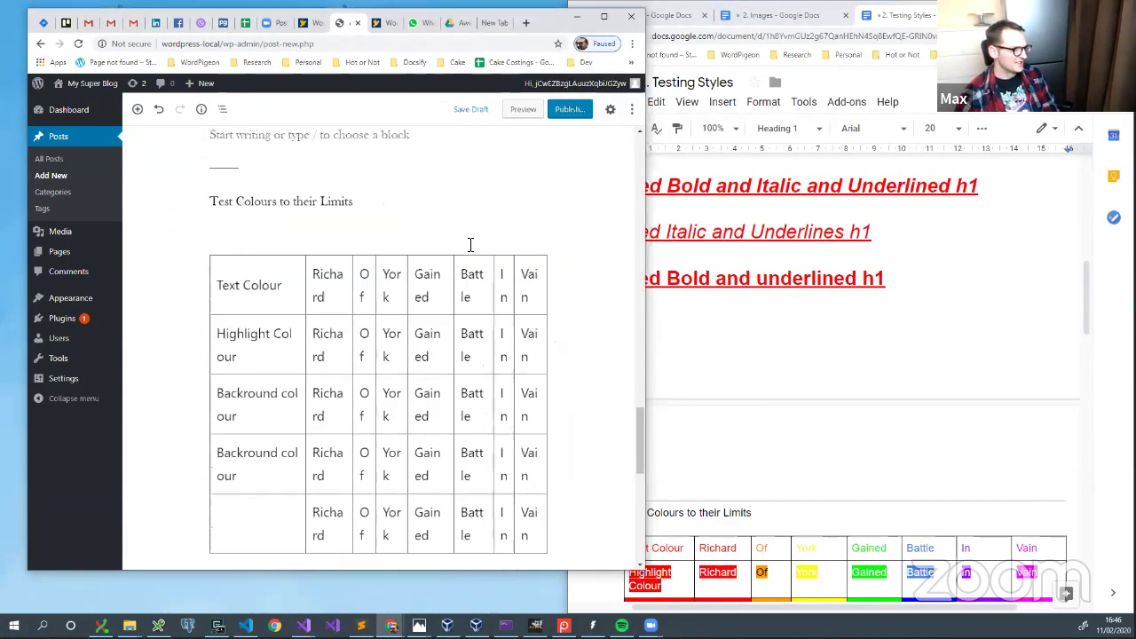
left_click(834, 381)
scroll(850, 376, "down", 5)
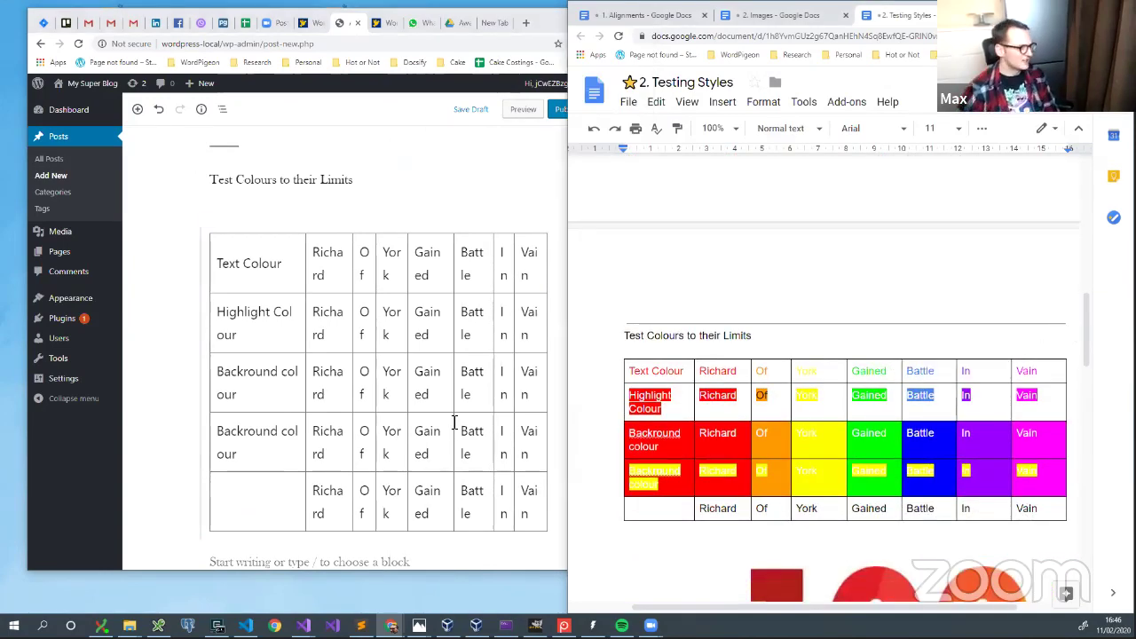
scroll(452, 426, "down", 1)
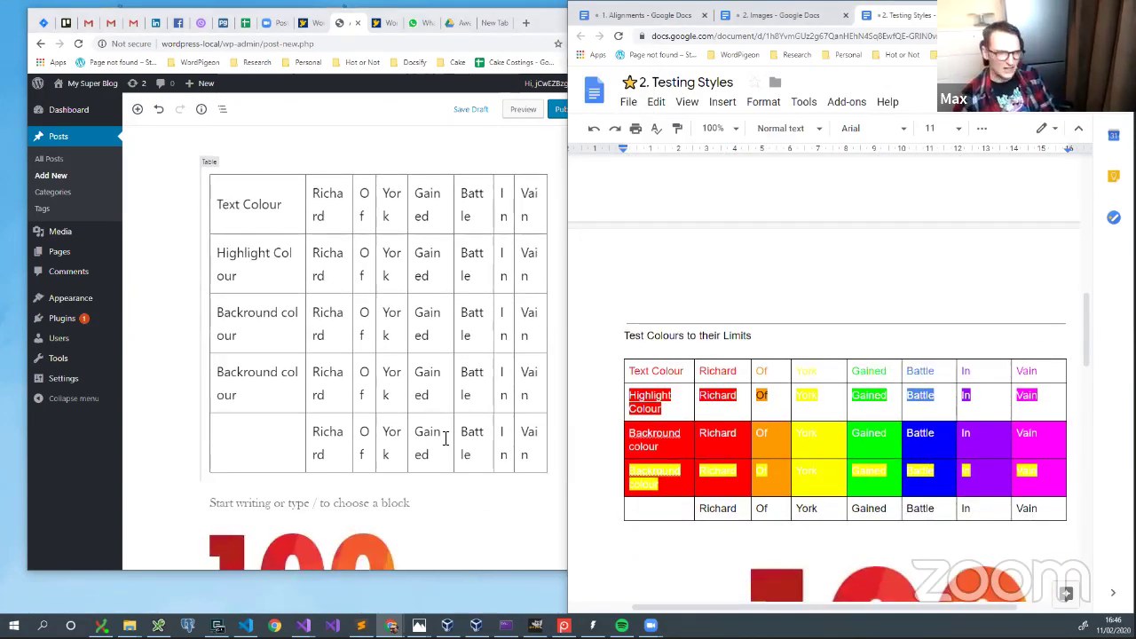
scroll(448, 435, "down", 6)
Step: Recheck the pasted headings from the beginning of the post against the opening headings of the 2. Testing Styles document
scroll(446, 438, "up", 15)
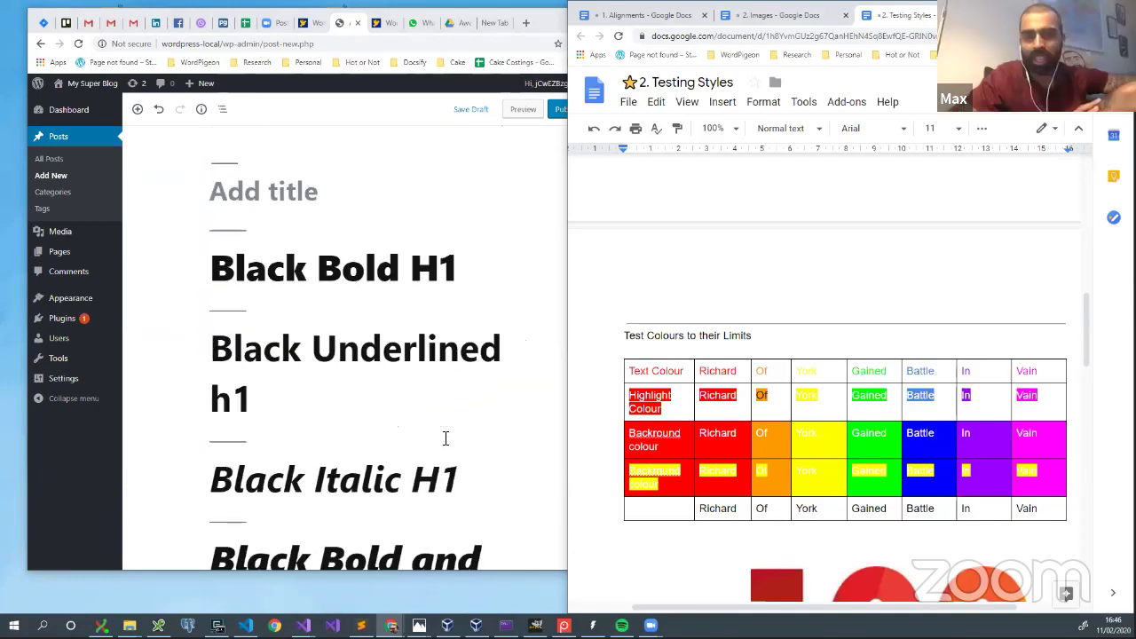
scroll(794, 318, "up", 6)
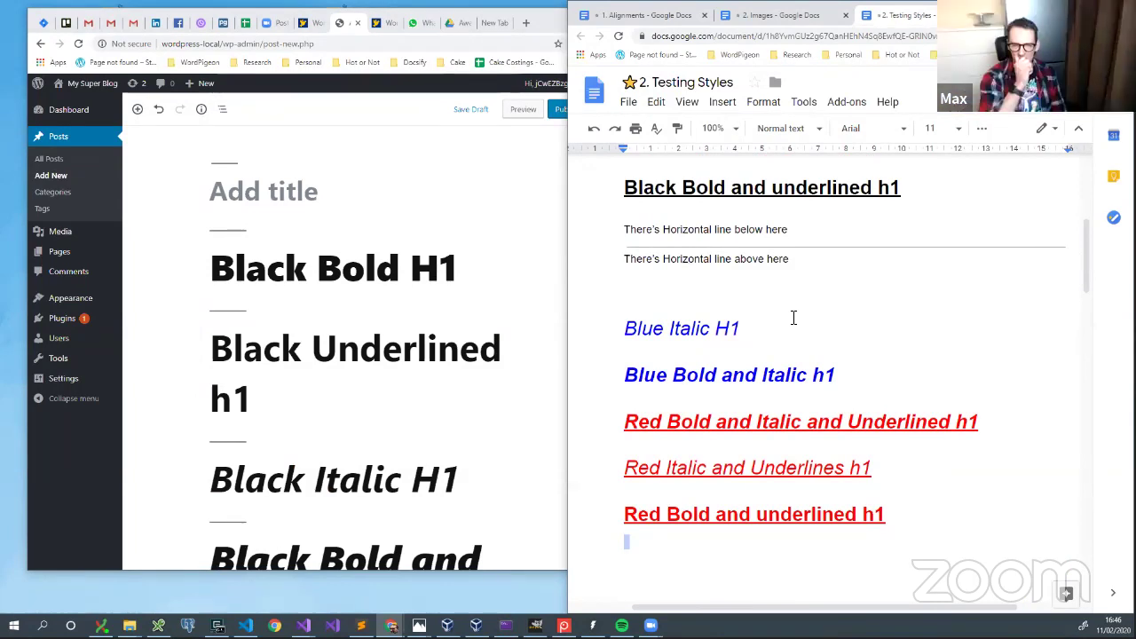
left_click(794, 318)
scroll(794, 318, "up", 4)
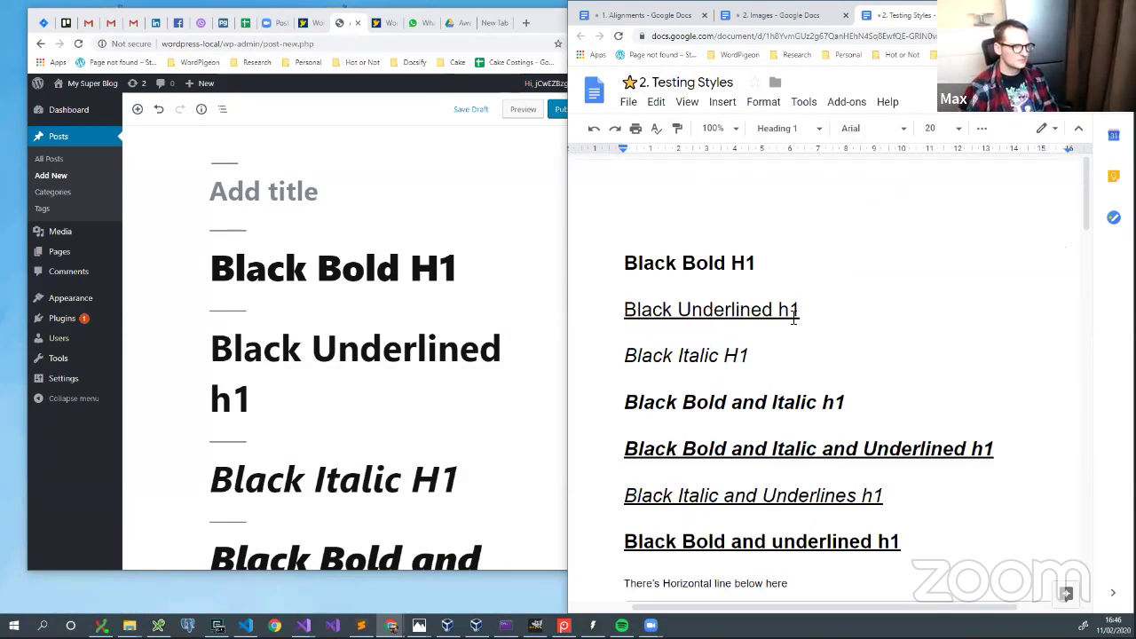
left_click(905, 236)
scroll(489, 330, "down", 10)
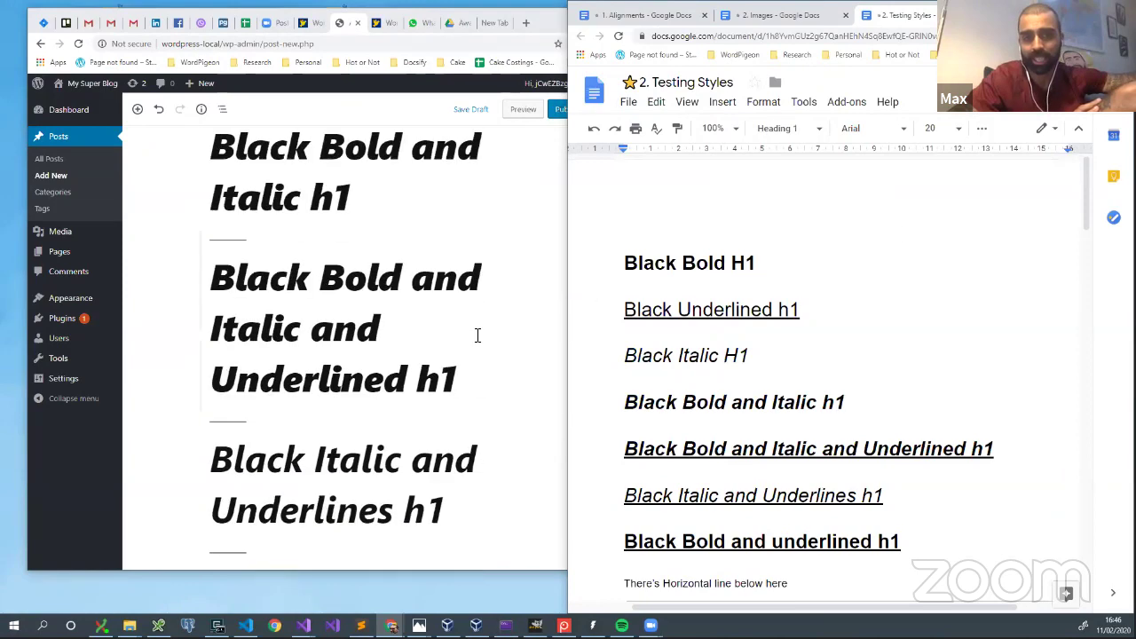
scroll(474, 335, "up", 10)
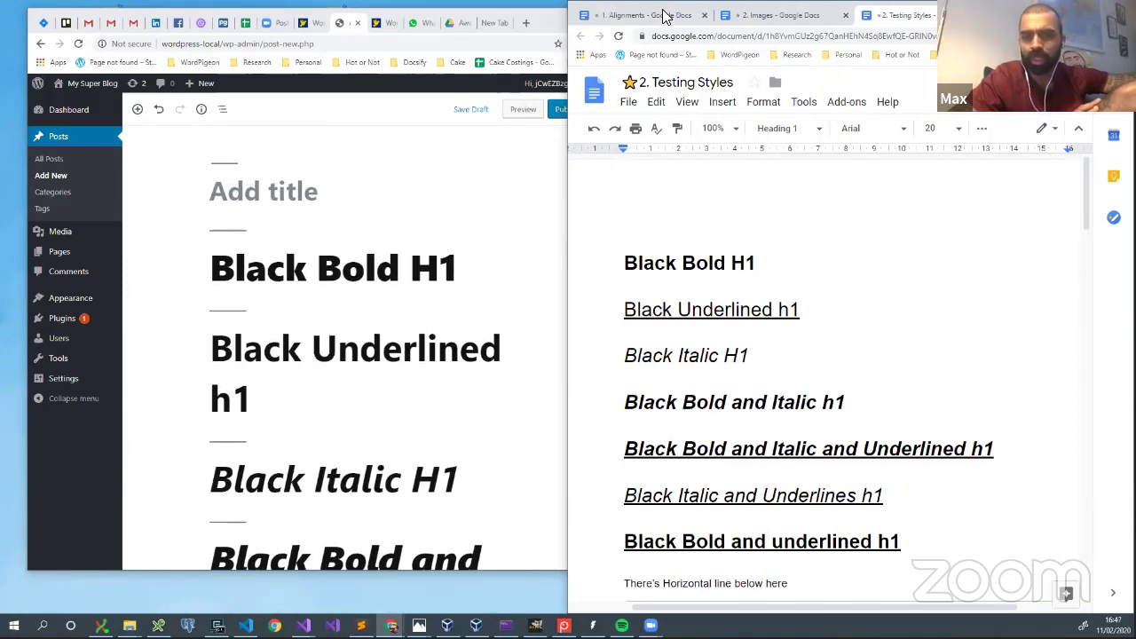
Step: Switch to Google Drive and open the "Unicorns are awesome" document from the Awesome Articles folder
left_click(458, 22)
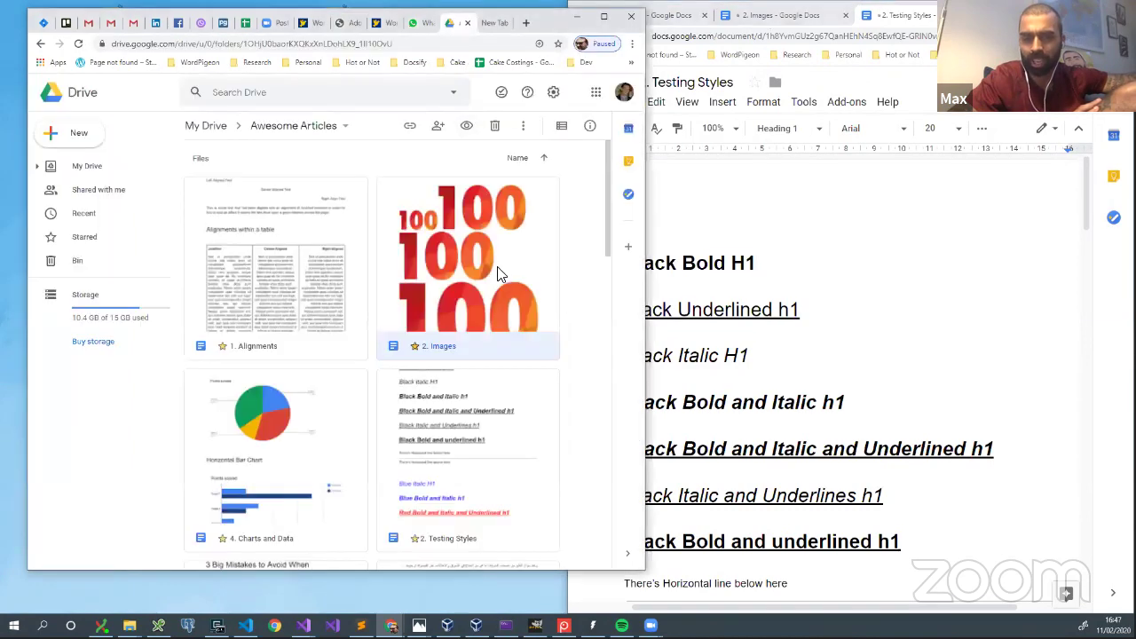
scroll(515, 284, "down", 3)
scroll(274, 261, "down", 1)
scroll(302, 338, "up", 4)
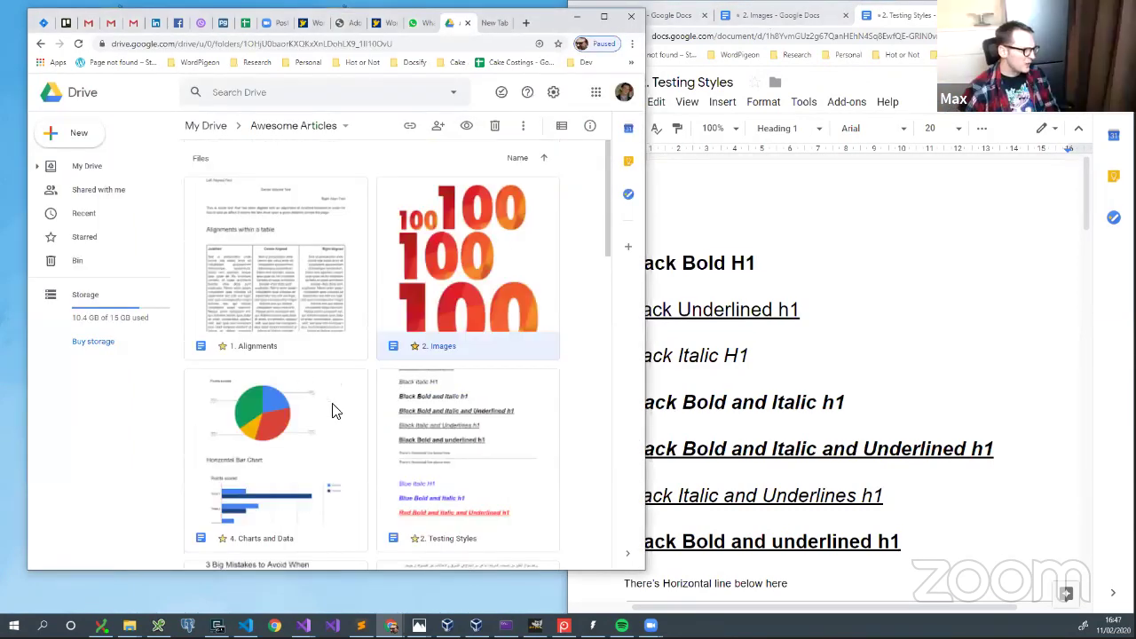
scroll(335, 391, "down", 6)
scroll(373, 400, "down", 4)
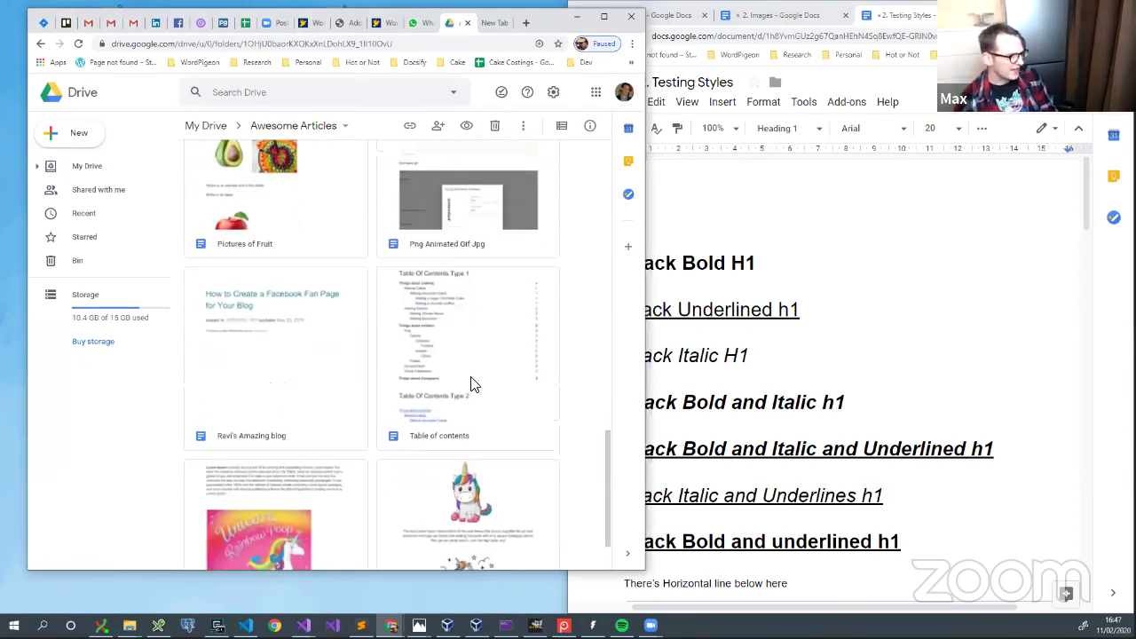
scroll(472, 383, "down", 1)
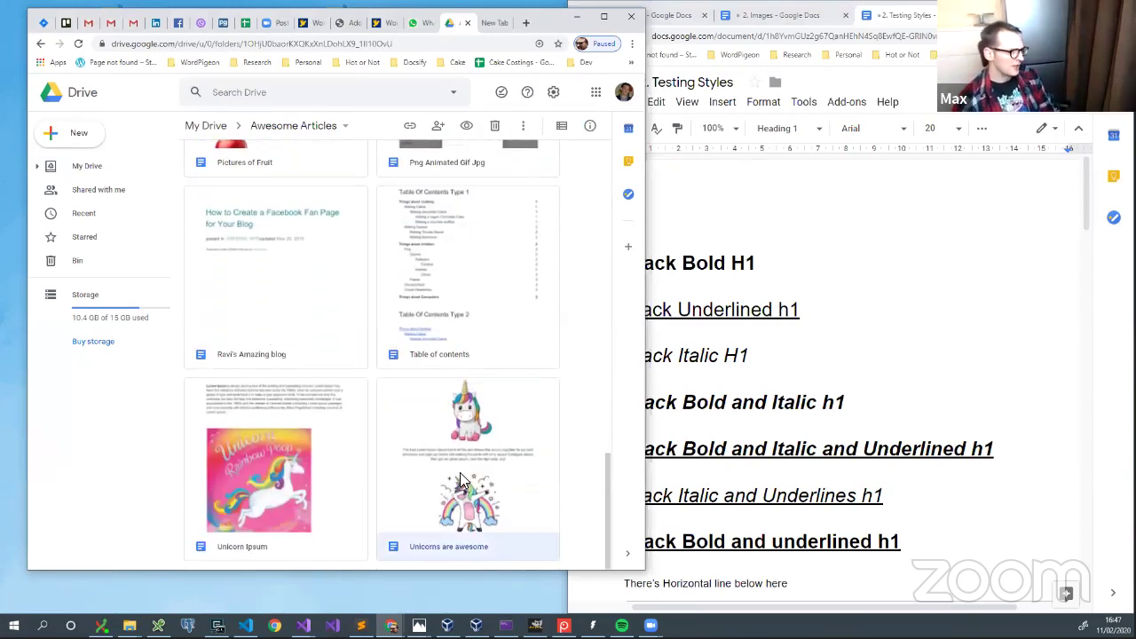
double_click(460, 480)
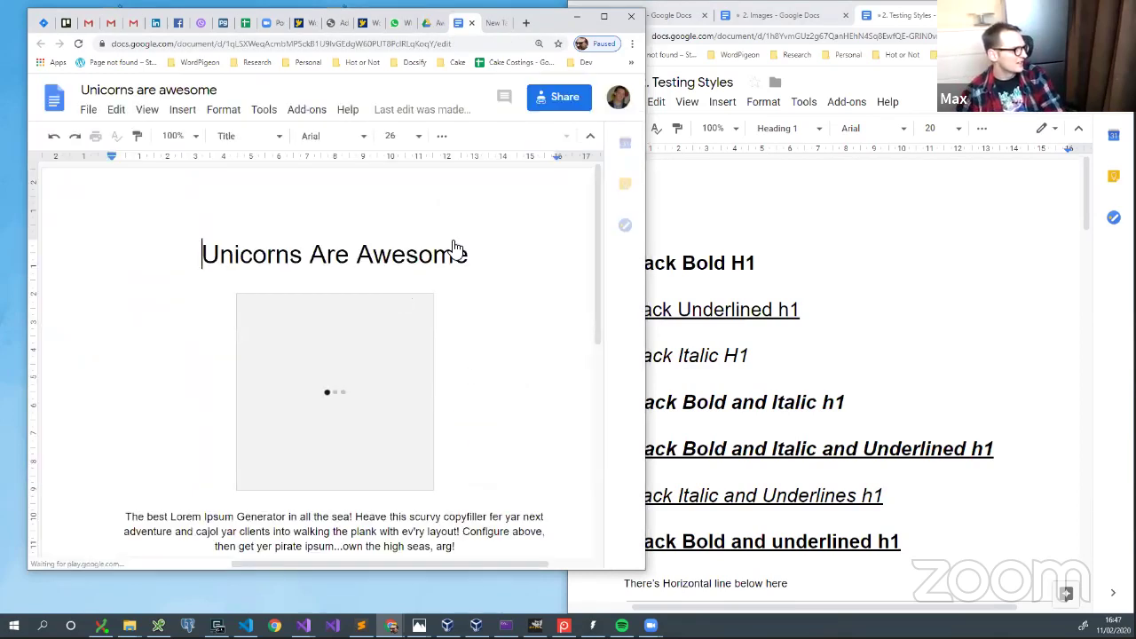
Step: Select and copy all the content of the "Unicorns are awesome" document
left_click(591, 249)
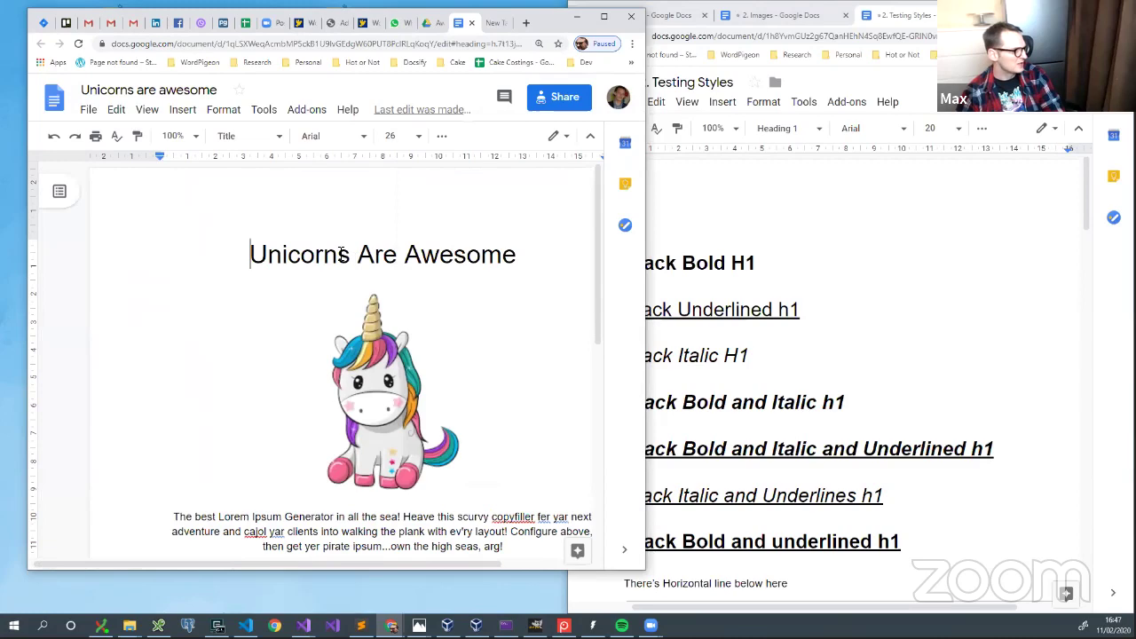
key("ctrl+a")
scroll(499, 283, "down", 5)
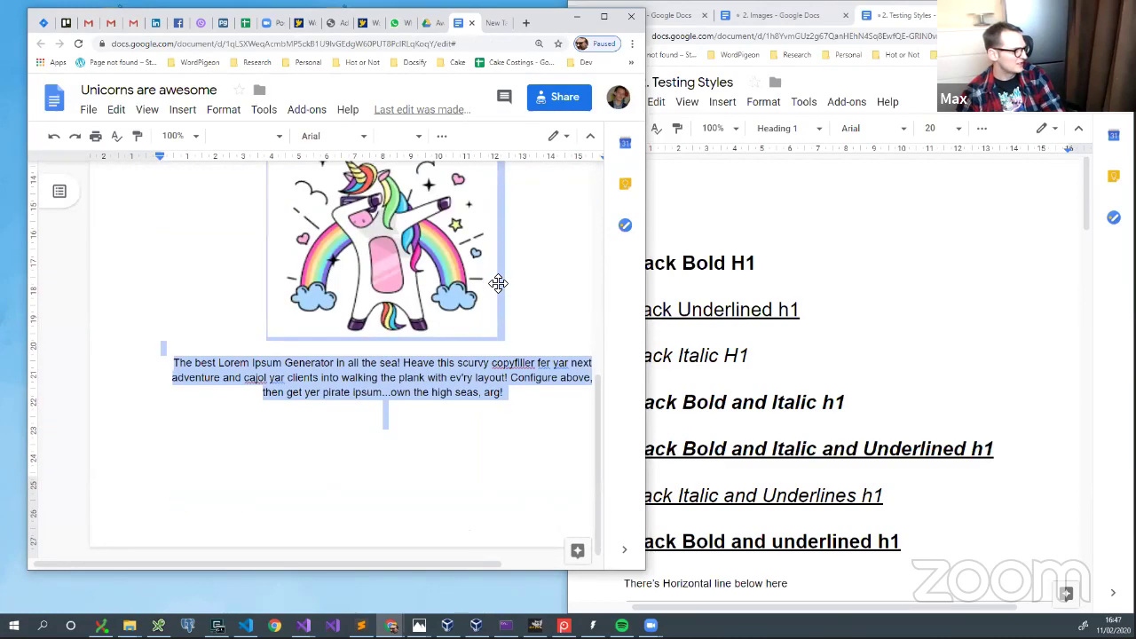
scroll(498, 283, "up", 10)
Step: Return to the WordPress post and replace its entire content with the copied "Unicorns are awesome" content
left_click(368, 23)
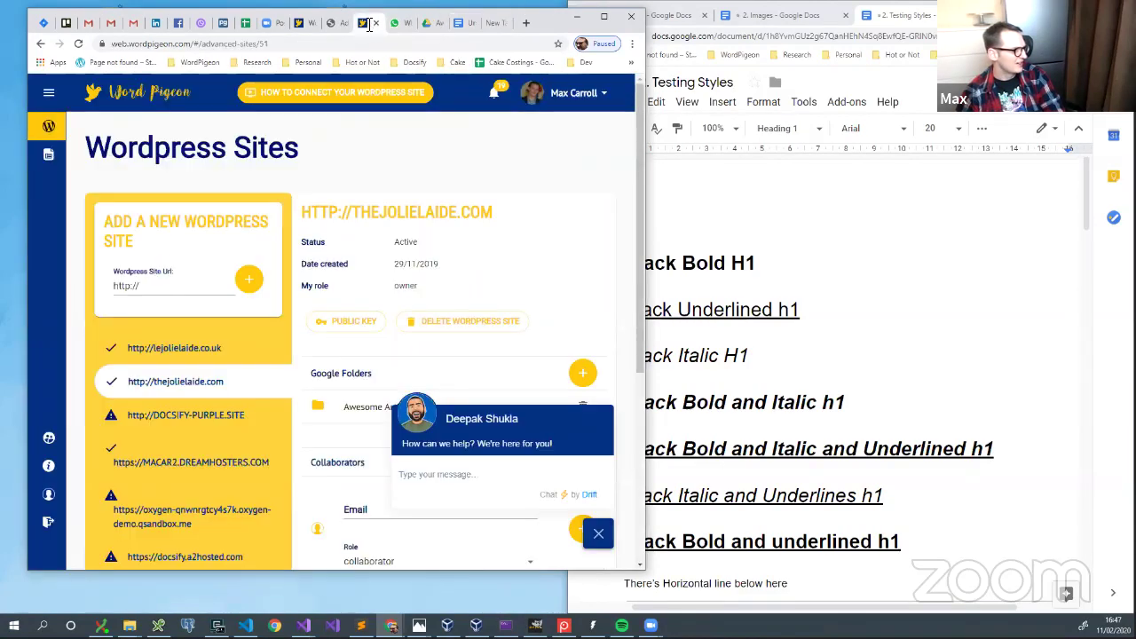
left_click(437, 29)
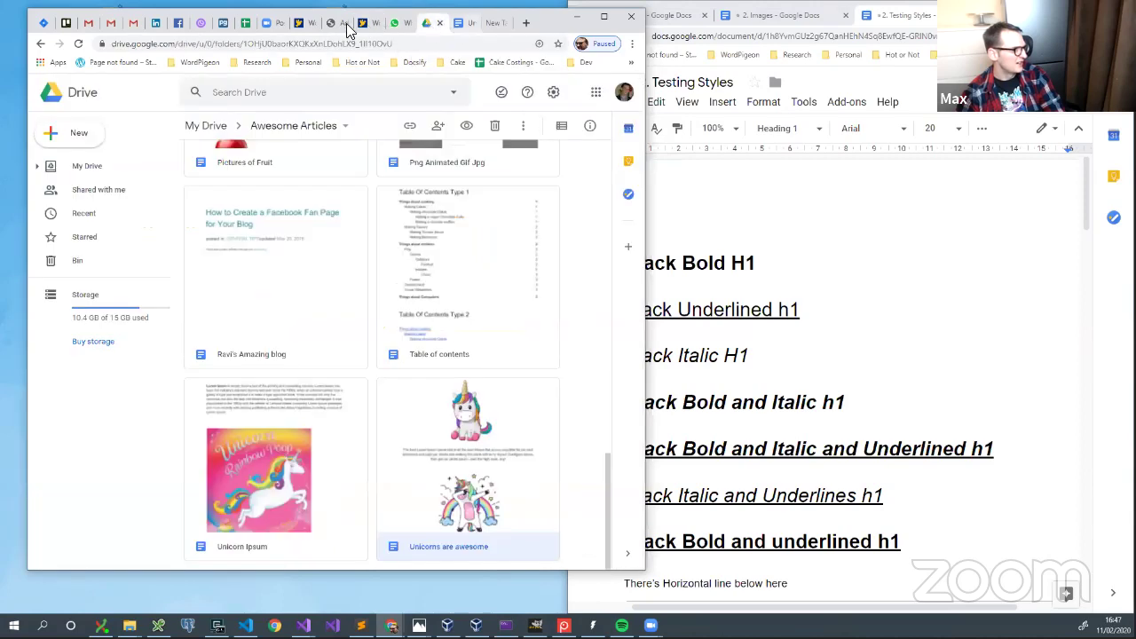
left_click(330, 24)
left_click(371, 334)
key("ctrl+a")
key("ctrl+a")
key("Delete")
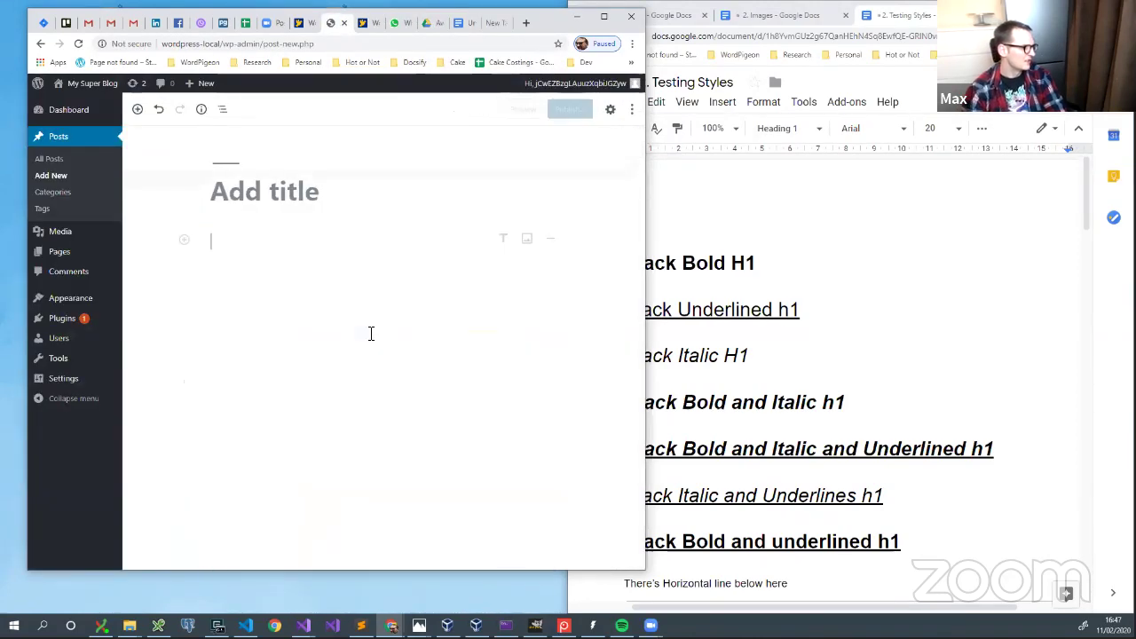
key("ctrl+v")
Step: Inspect the pasted unicorn images and the alignment of their paragraphs in the post
scroll(428, 345, "down", 2)
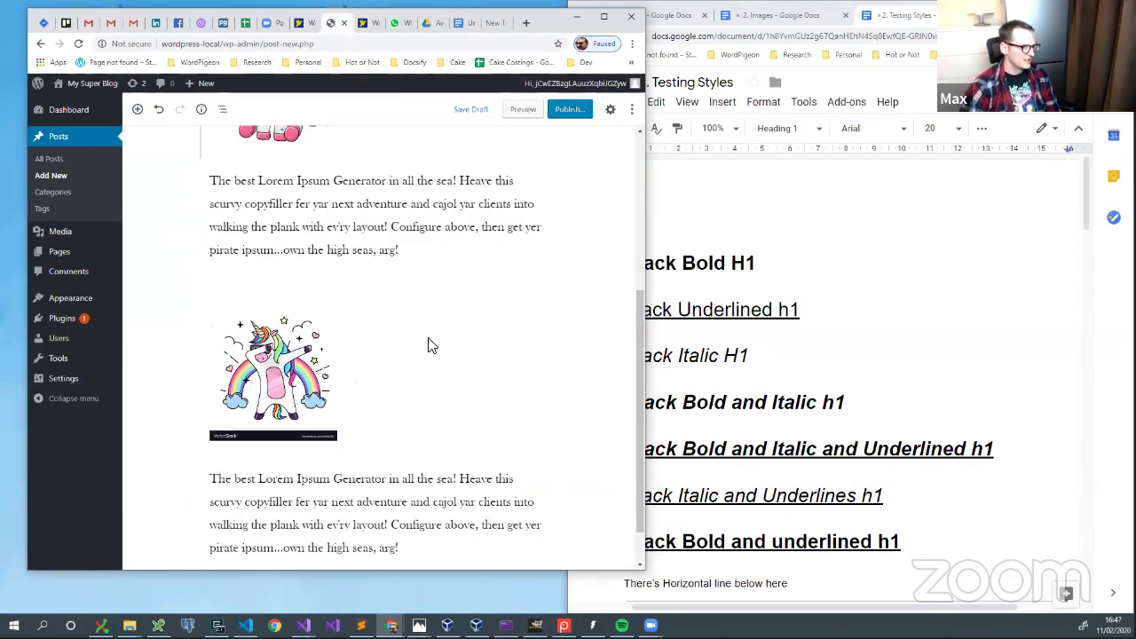
scroll(375, 368, "up", 3)
left_click(322, 309)
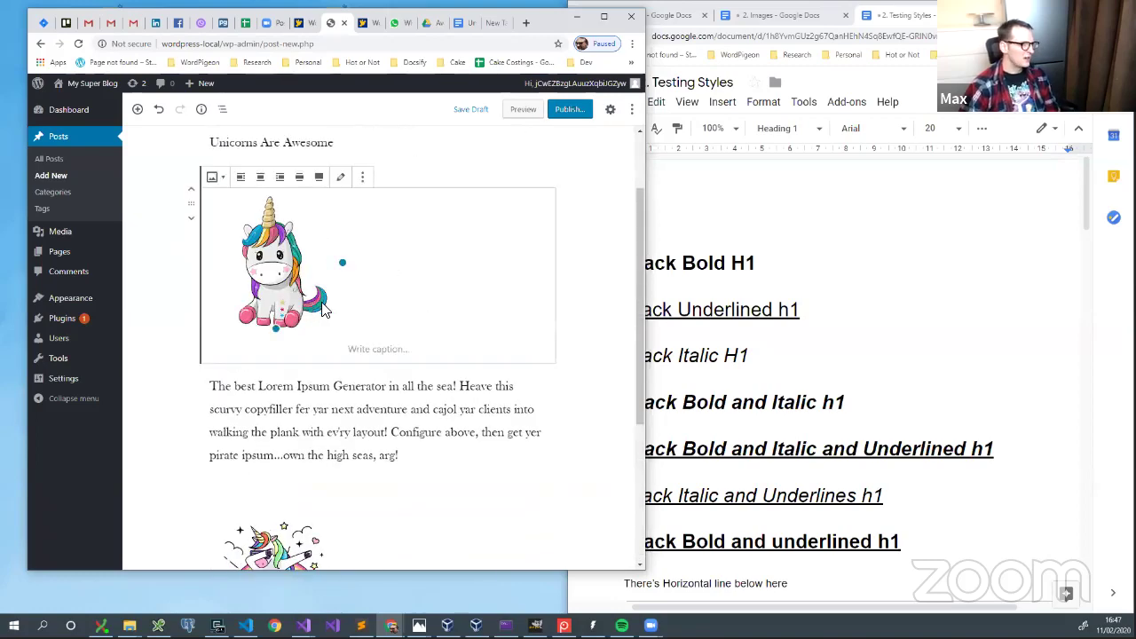
left_click(483, 431)
left_click(400, 320)
scroll(429, 448, "down", 3)
left_click(462, 432)
scroll(560, 380, "down", 3)
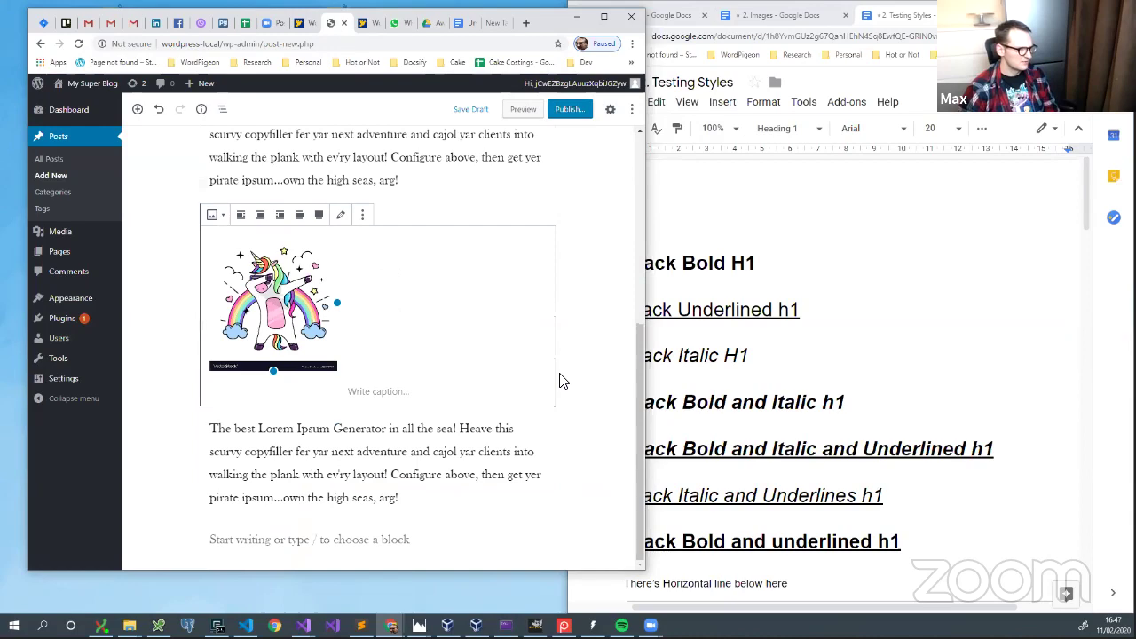
Step: Move the "Unicorns are awesome" document into the other browser window and compare its title with the pasted one
left_click(831, 271)
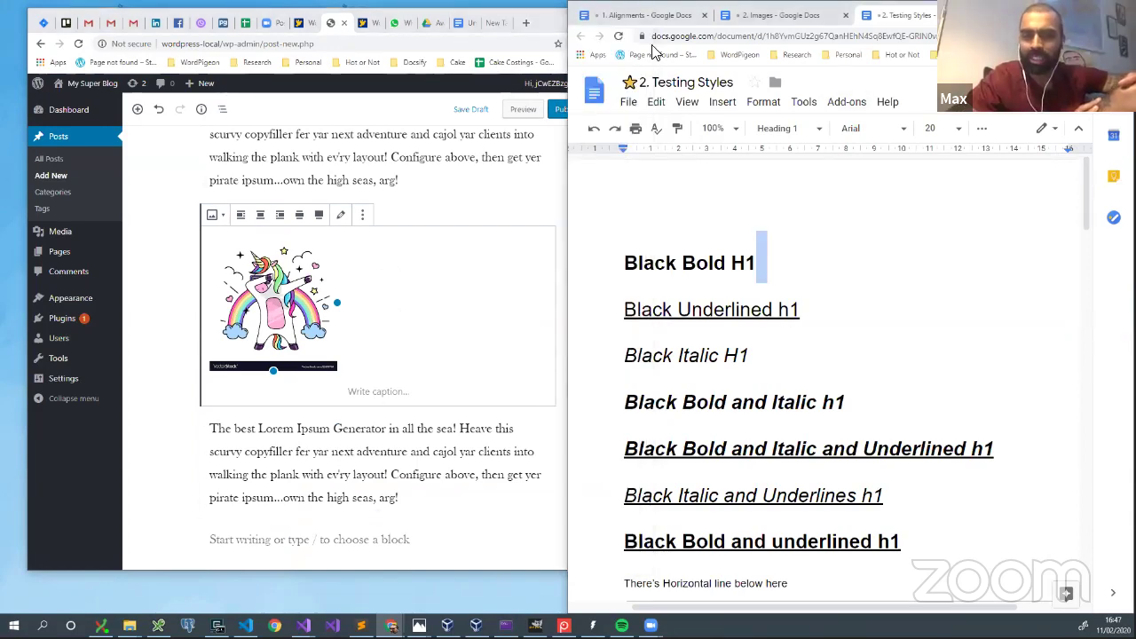
left_click(460, 22)
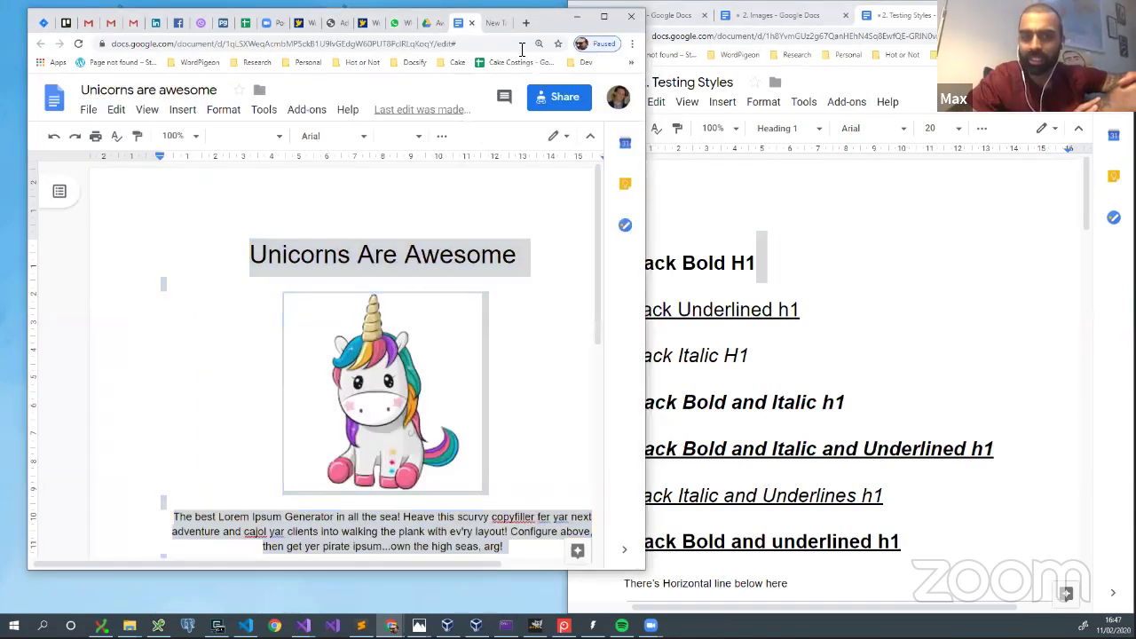
left_click_drag(460, 22, 835, 16)
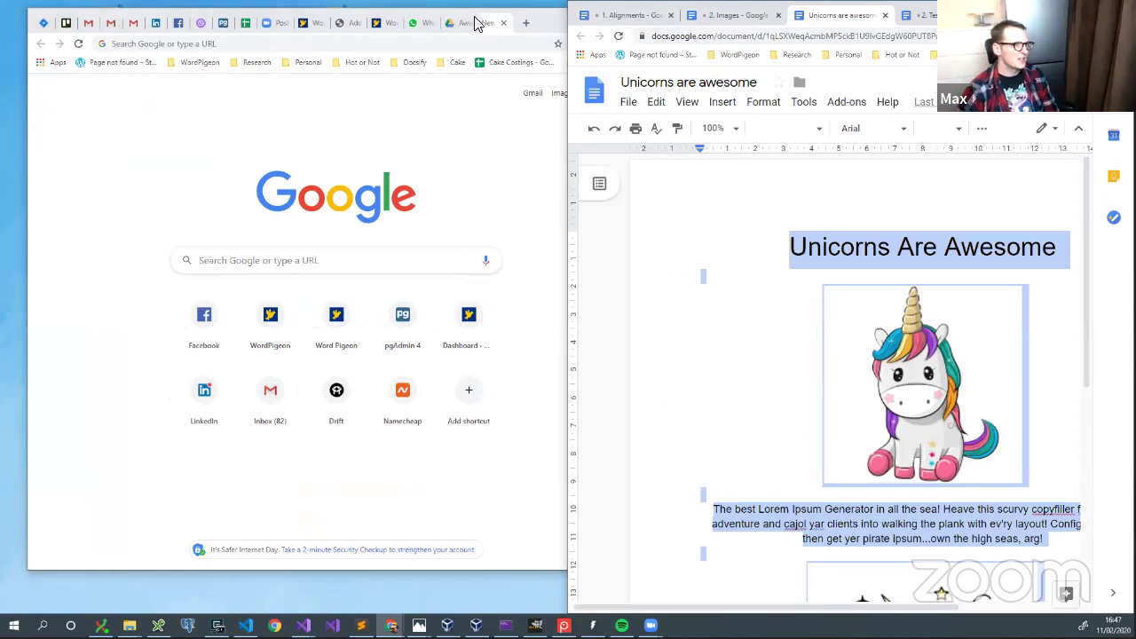
left_click(355, 23)
scroll(466, 191, "up", 5)
left_click(298, 242)
left_click(835, 241)
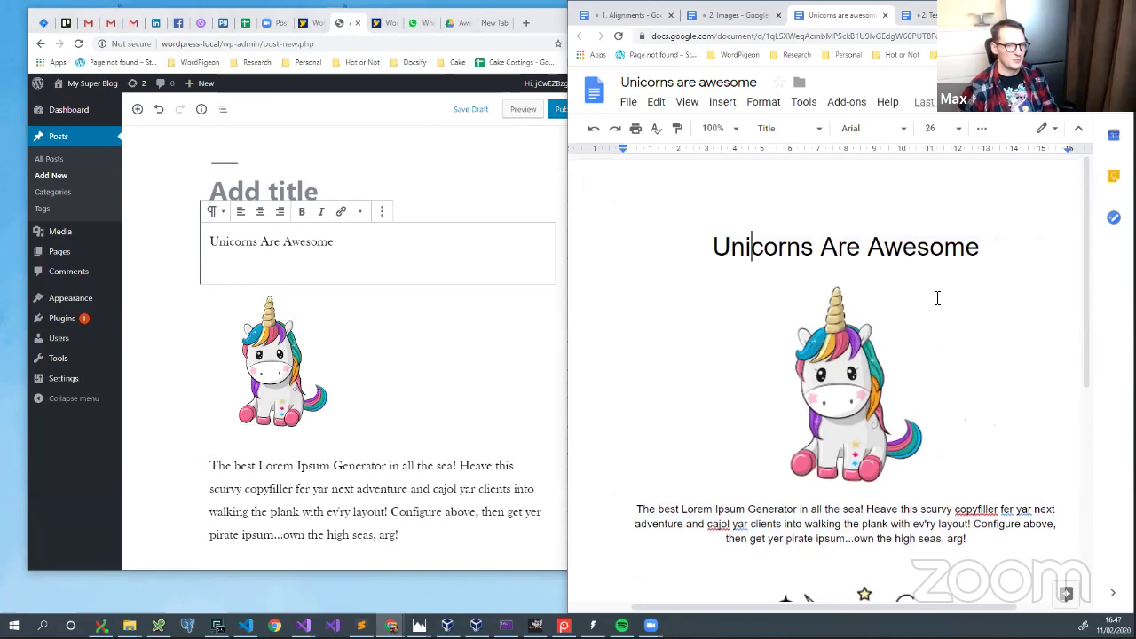
Step: Compare the images and centred paragraphs of the "Unicorns are awesome" document with the content pasted into the WordPress post
scroll(936, 296, "down", 2)
scroll(350, 386, "down", 1)
left_click(867, 375)
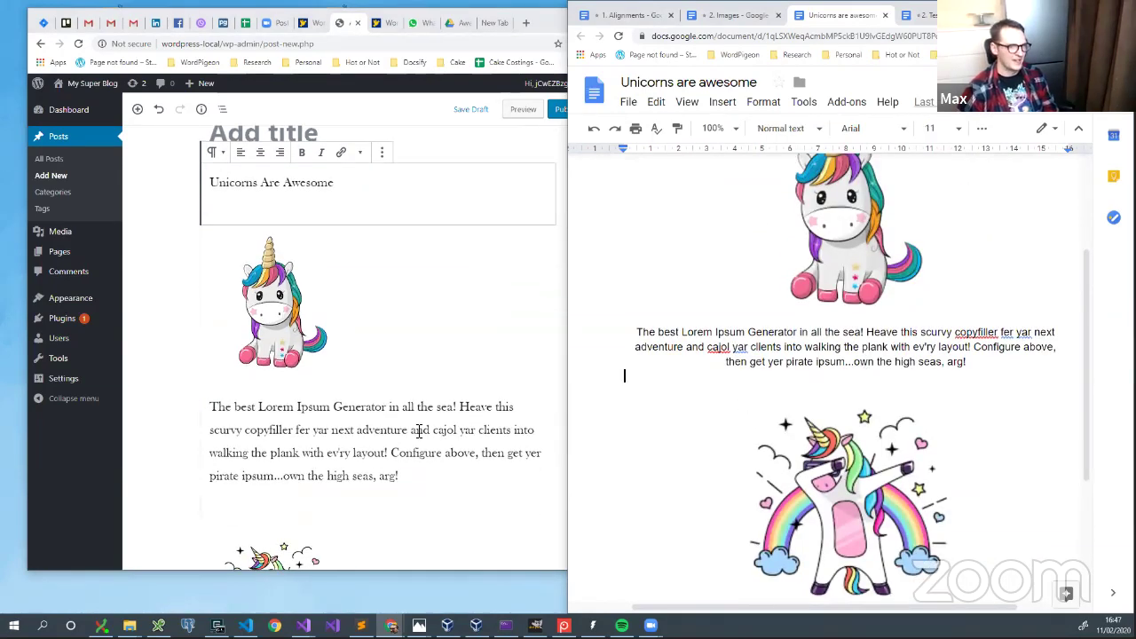
scroll(413, 433, "down", 3)
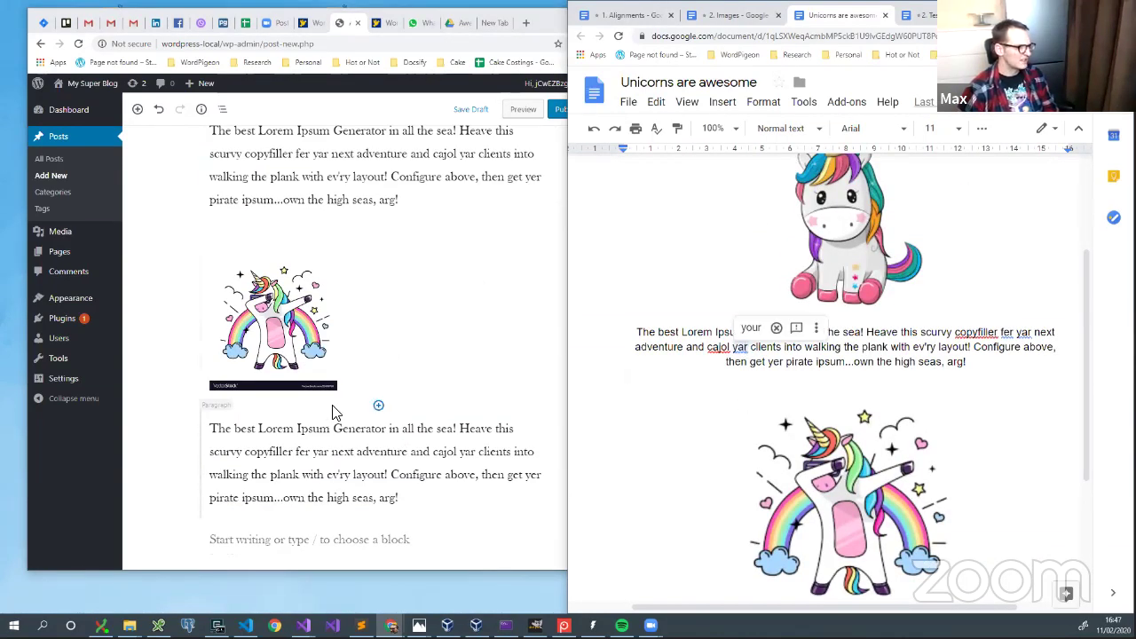
scroll(866, 404, "down", 3)
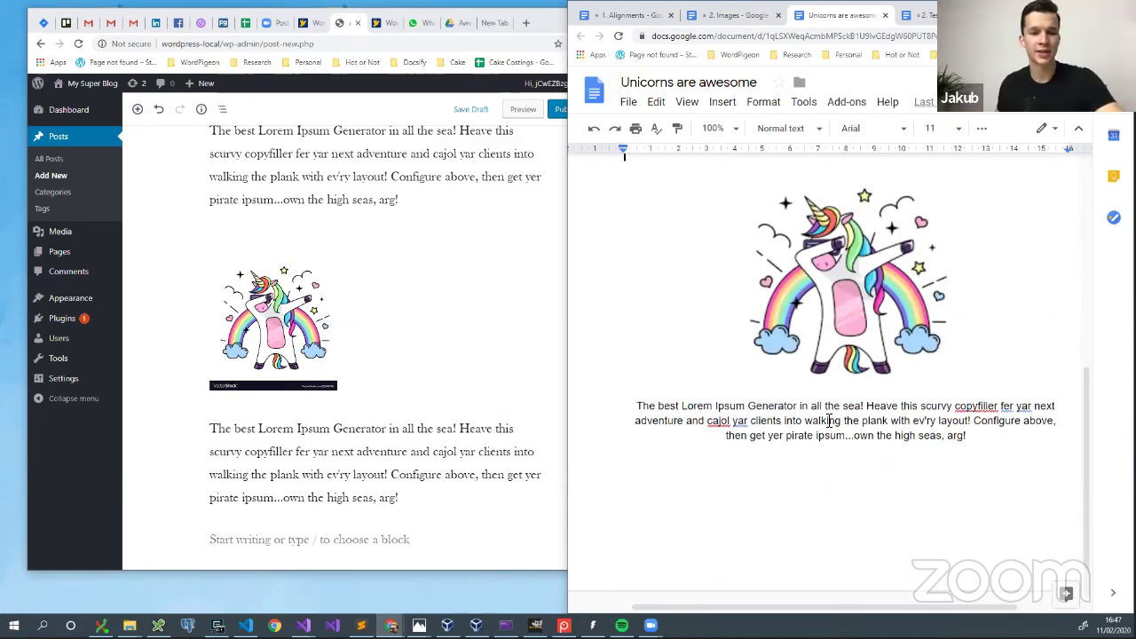
scroll(835, 395, "up", 5)
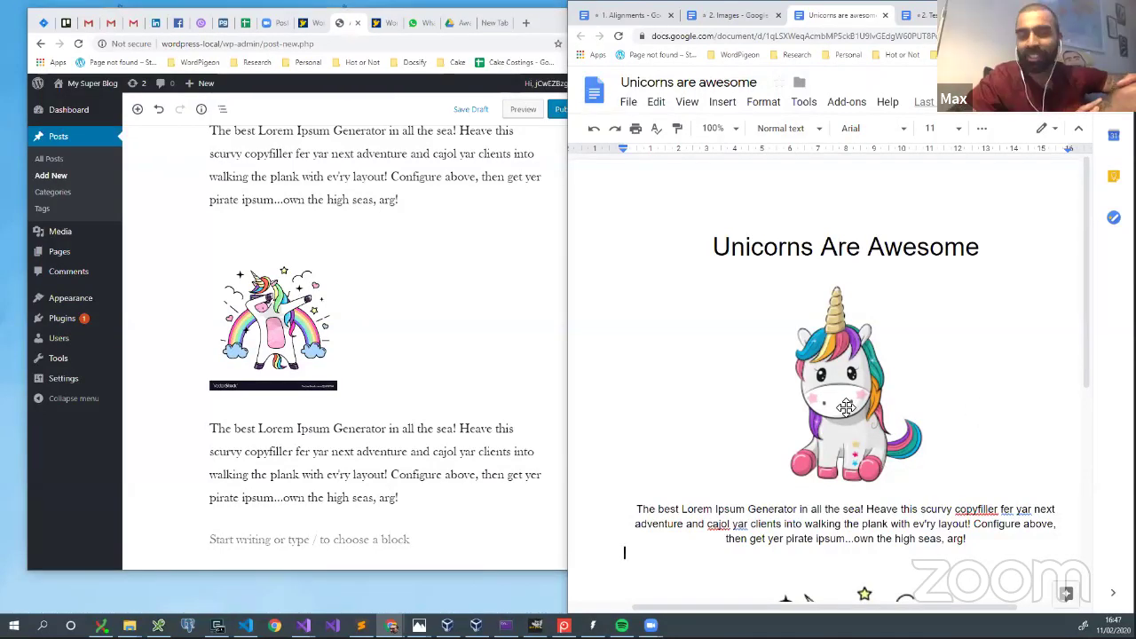
scroll(900, 450, "down", 2)
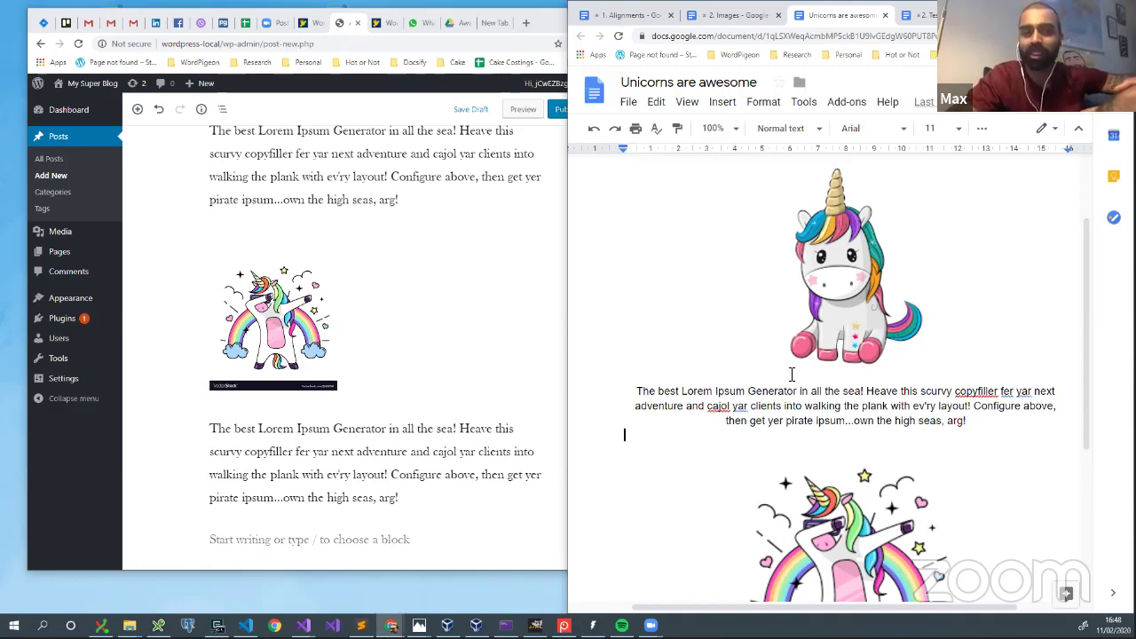
scroll(926, 331, "up", 2)
scroll(935, 321, "down", 5)
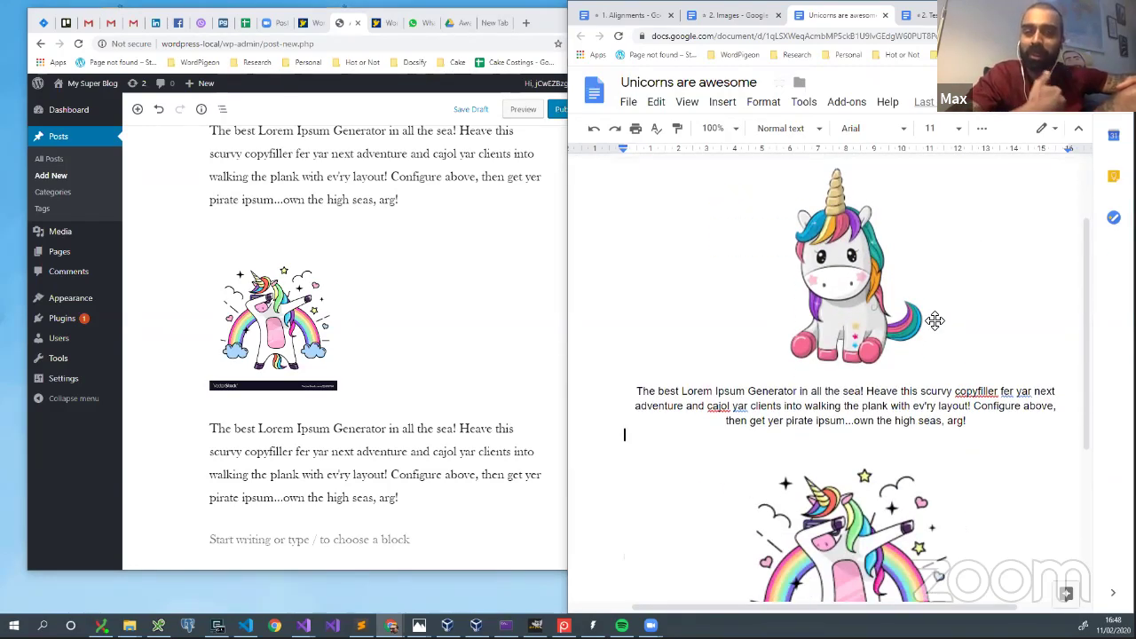
scroll(934, 324, "up", 5)
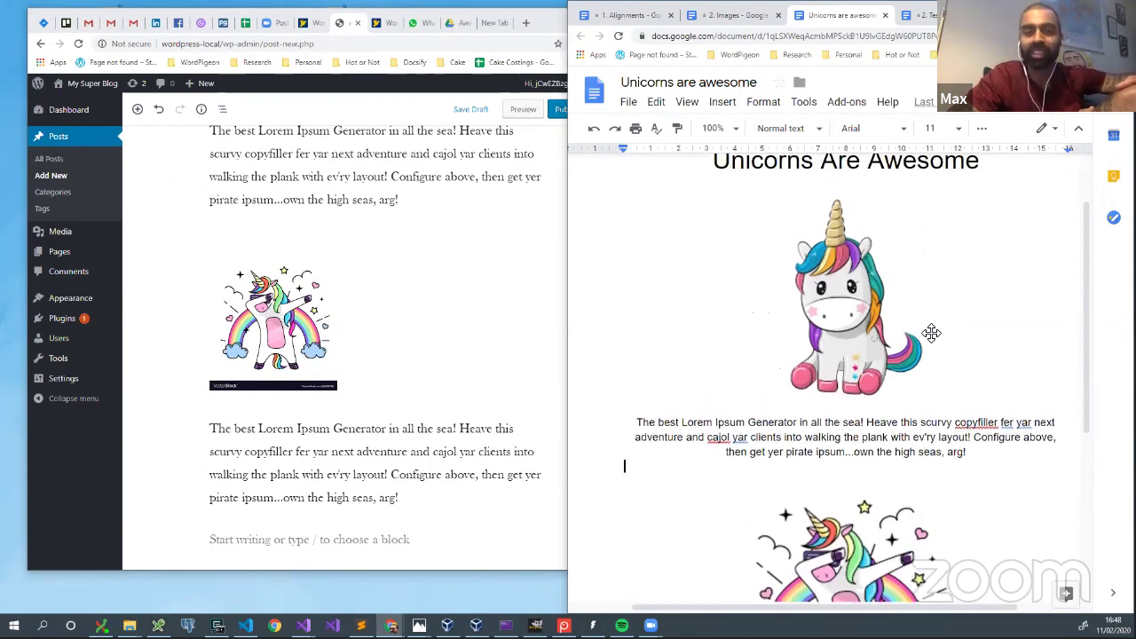
left_click(819, 382)
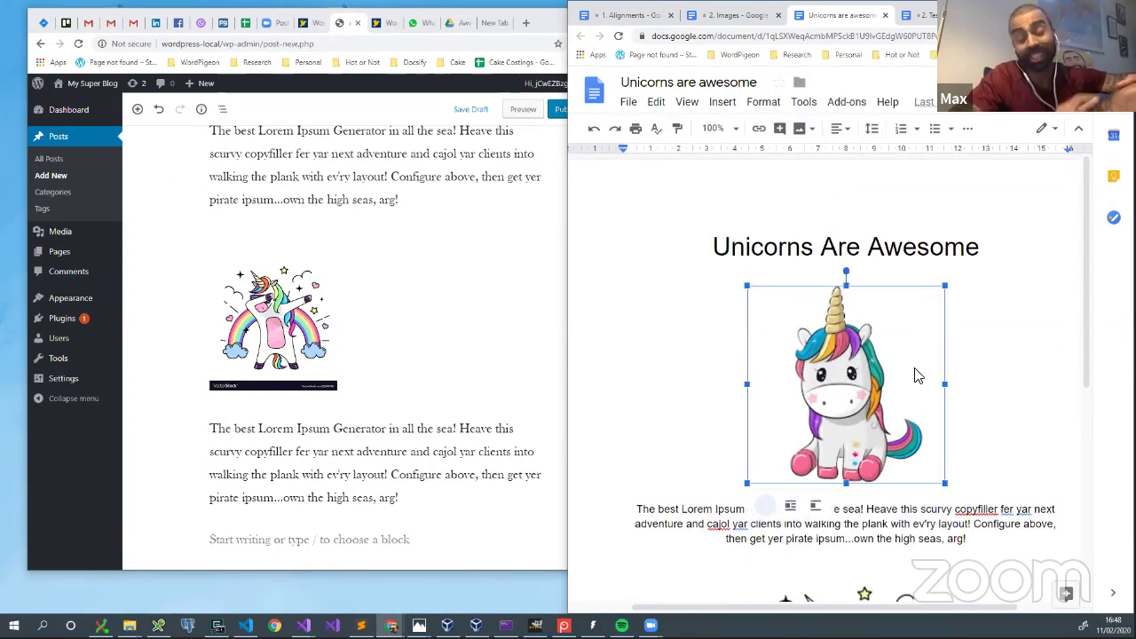
left_click(1039, 371)
scroll(1024, 381, "down", 5)
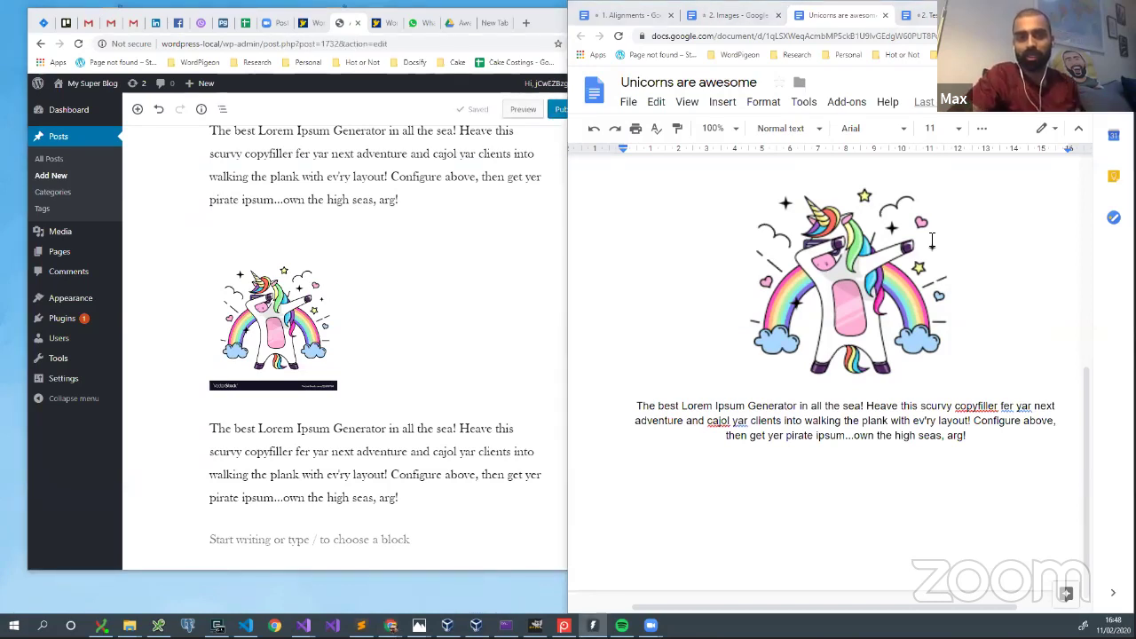
left_click(932, 240)
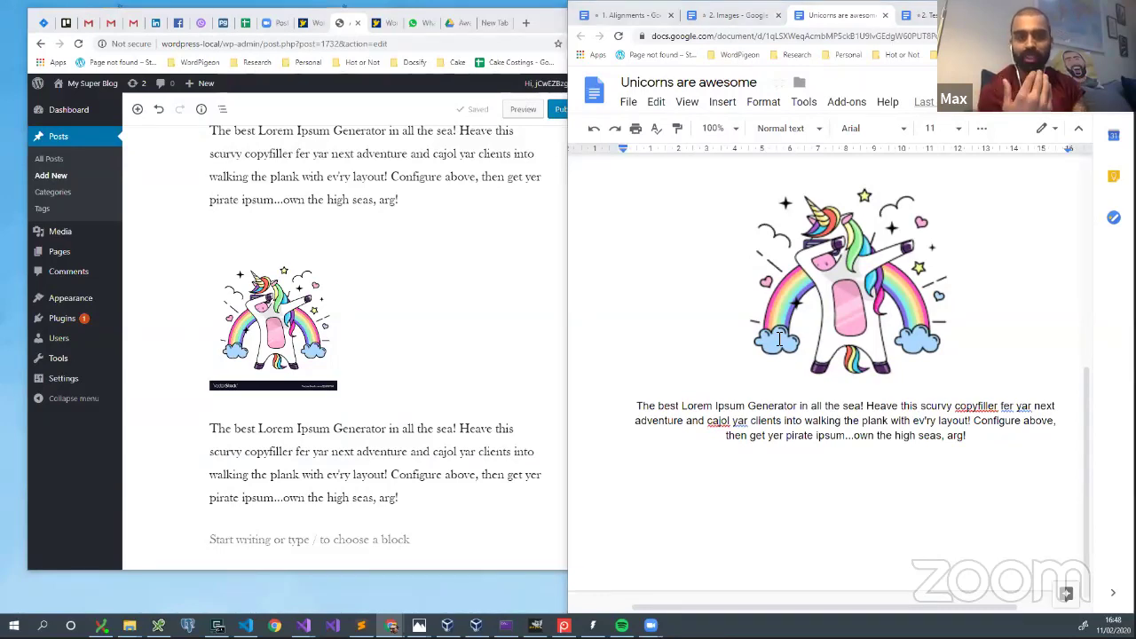
key("ctrl+super+Left")
key("ctrl+super+Right")
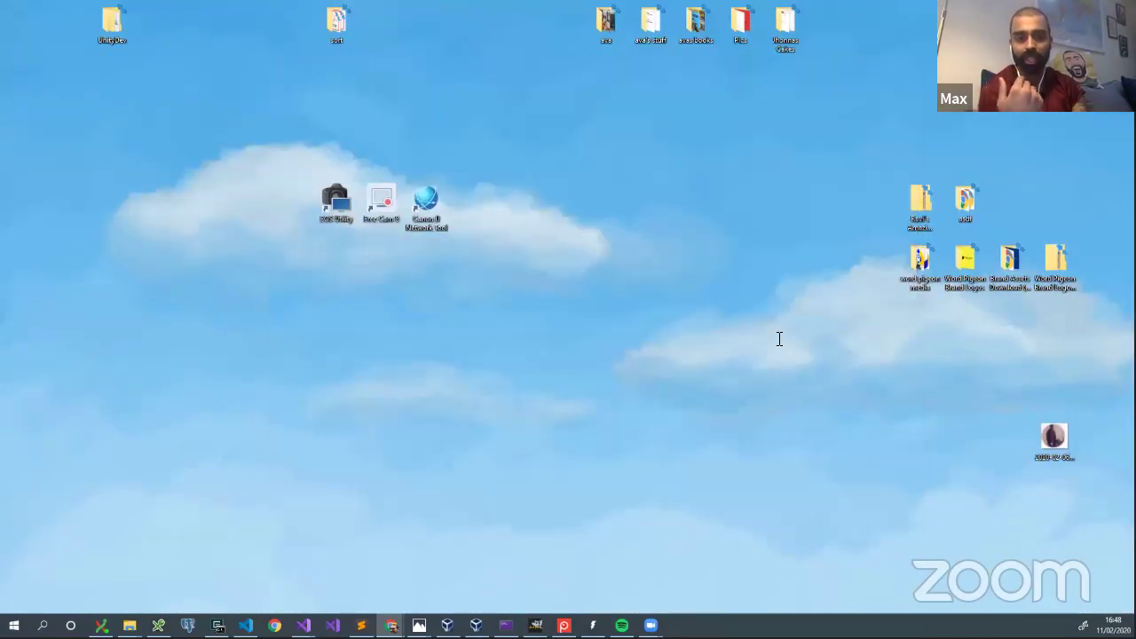
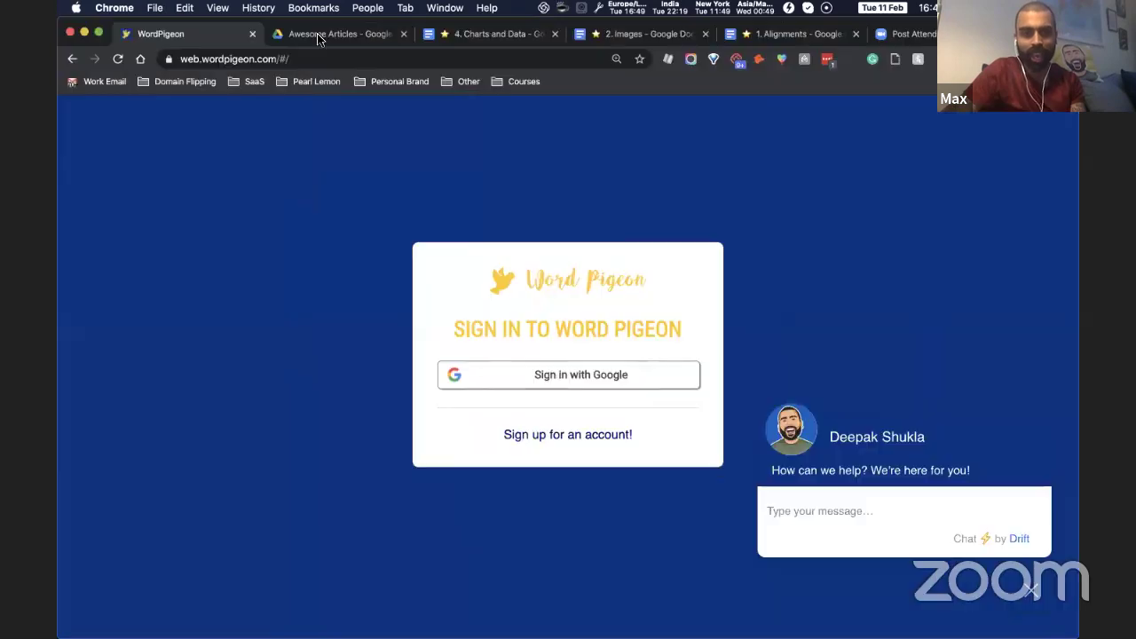
left_click(258, 58)
type("wor")
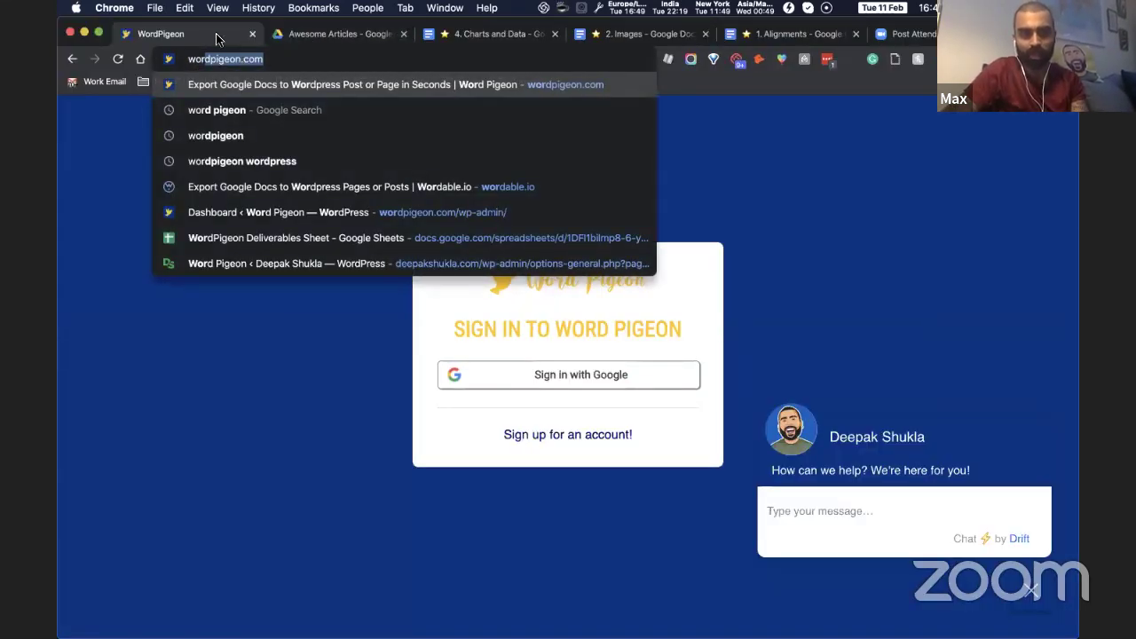
mouse_move(482, 632)
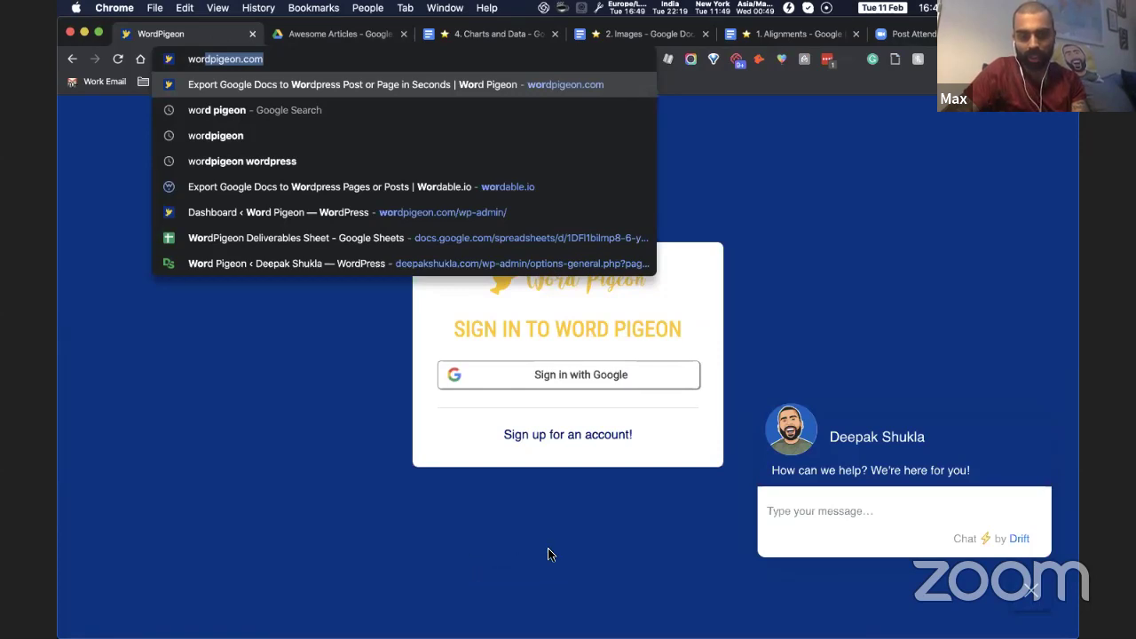
key("Return")
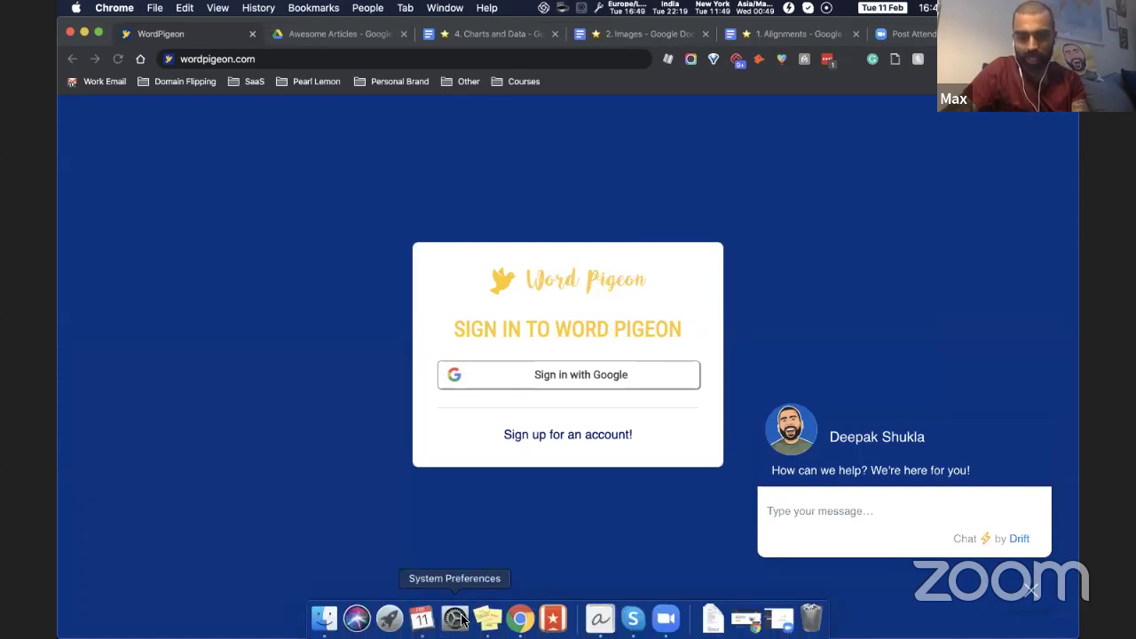
Step: Open a new browser window, search Google for "wordpigeon", and reach the free-trial page through the Word Pigeon website
right_click(521, 619)
left_click(541, 490)
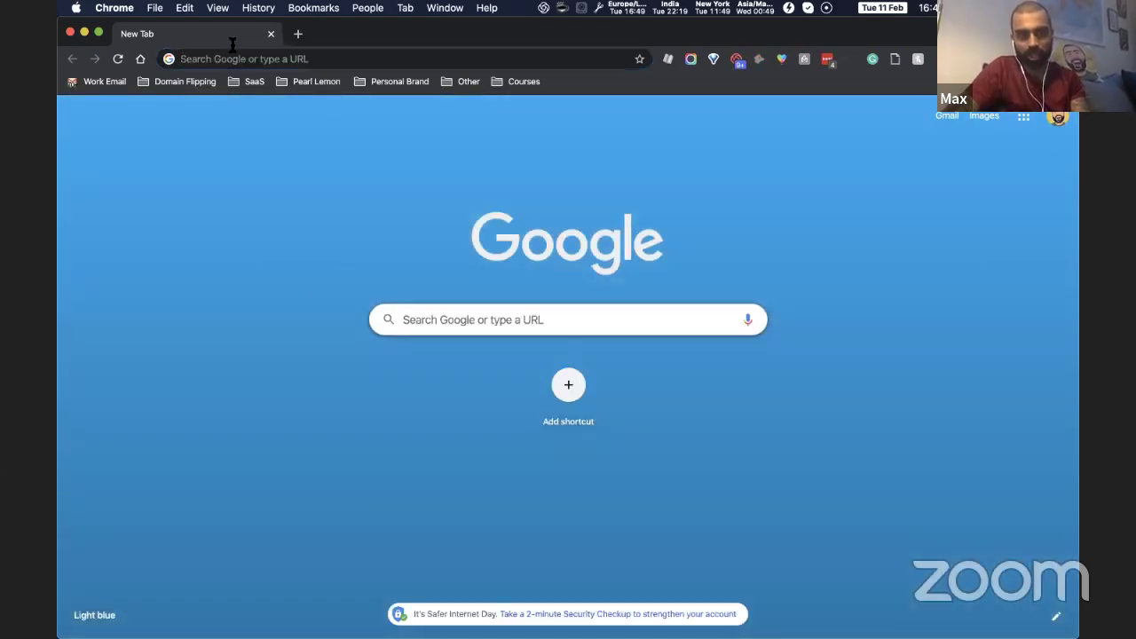
left_click(233, 59)
type("wordpigeon")
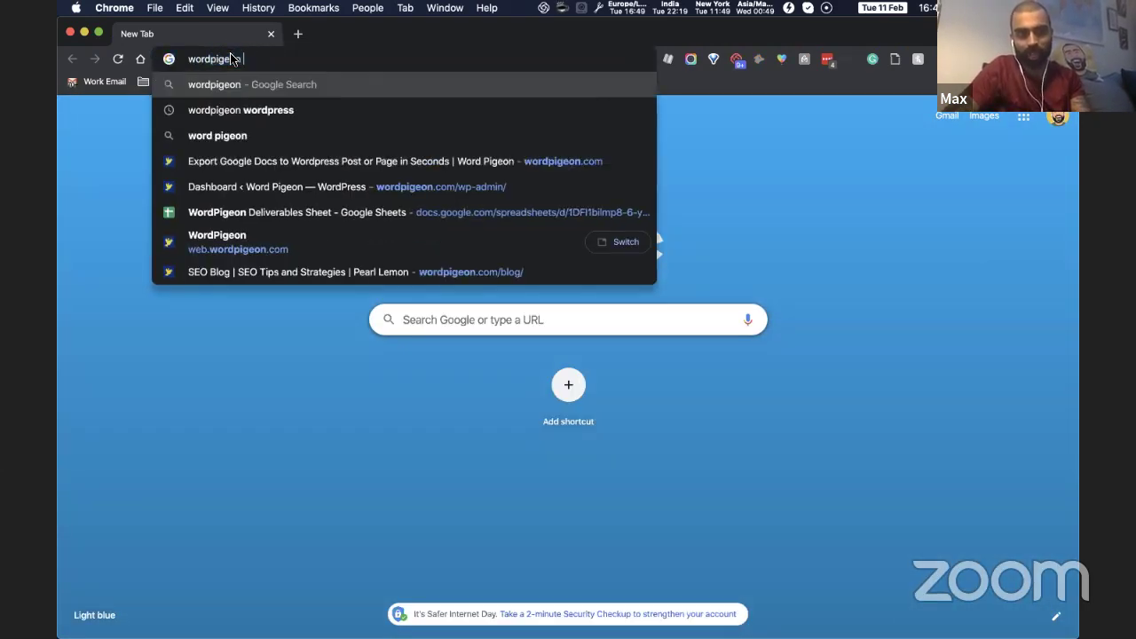
key("Return")
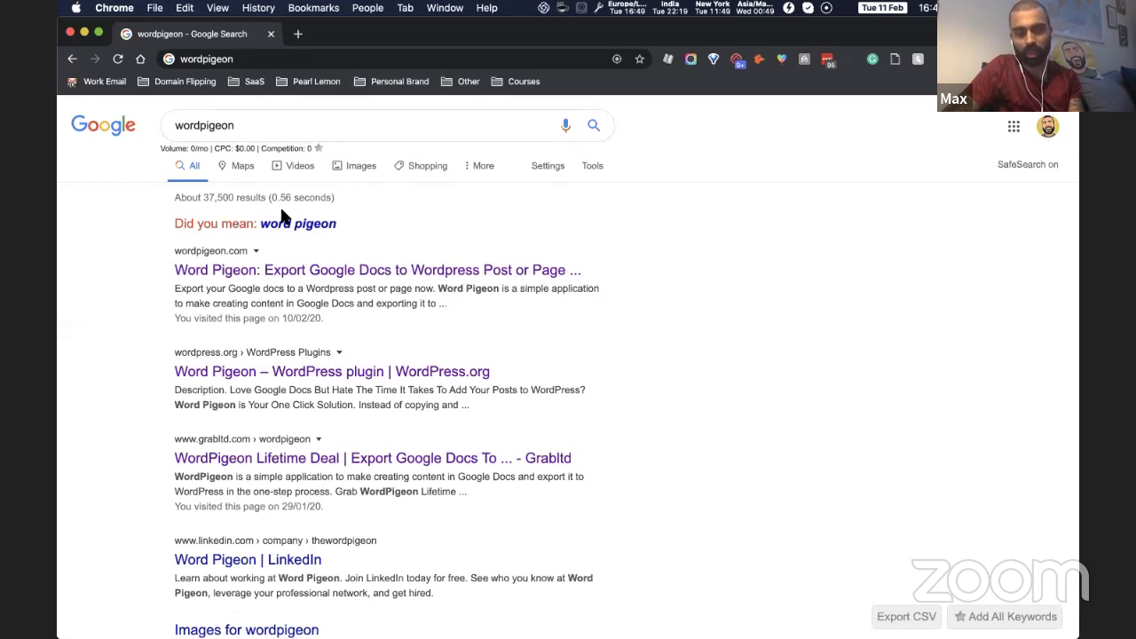
left_click(202, 271)
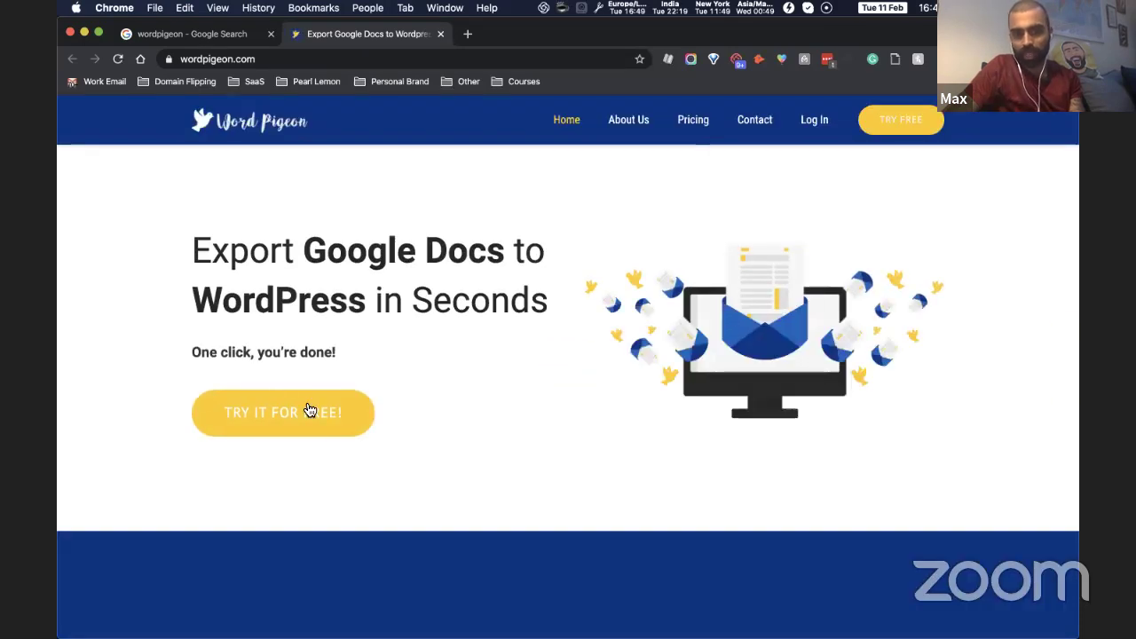
left_click(305, 412)
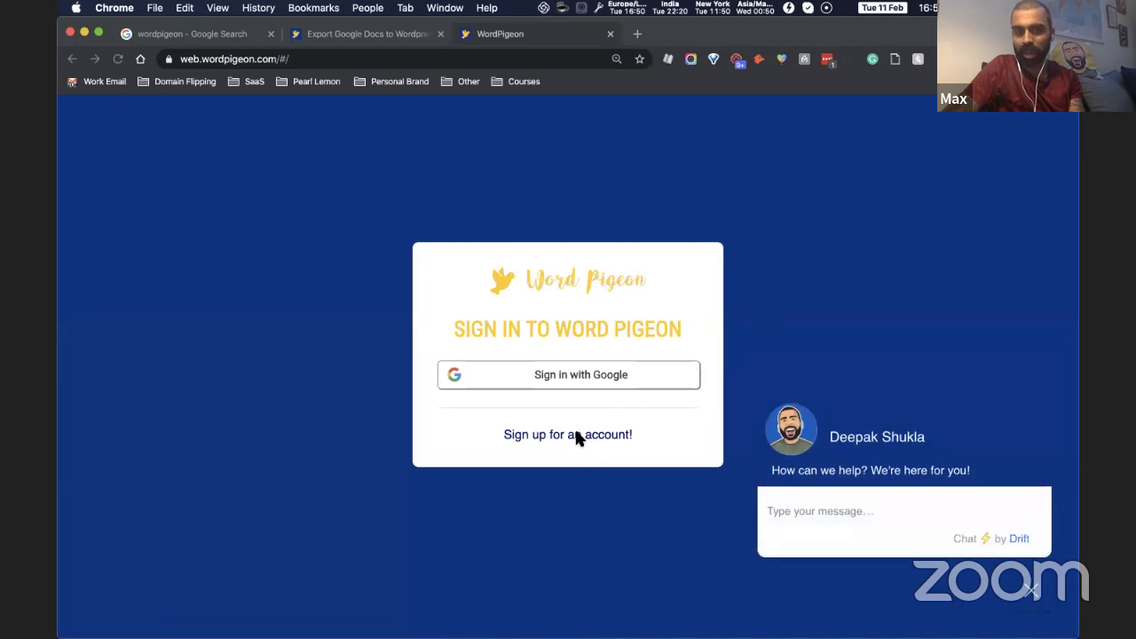
Step: Open the Word Pigeon sign-up form, accept its privacy policy, and return to the sign-in form
left_click(1031, 591)
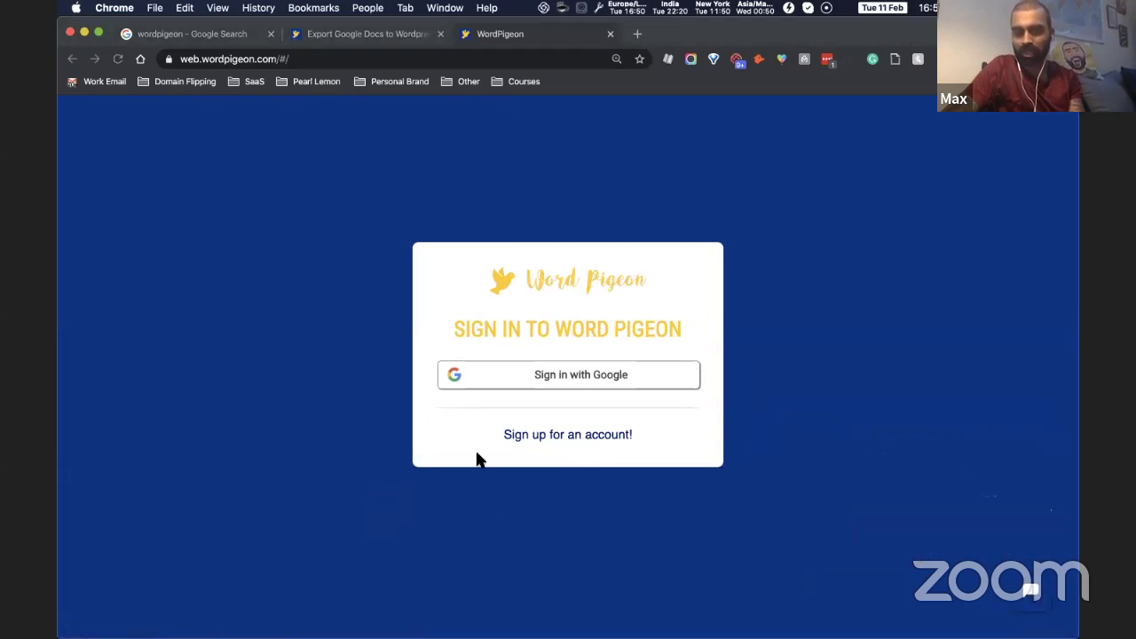
left_click(522, 439)
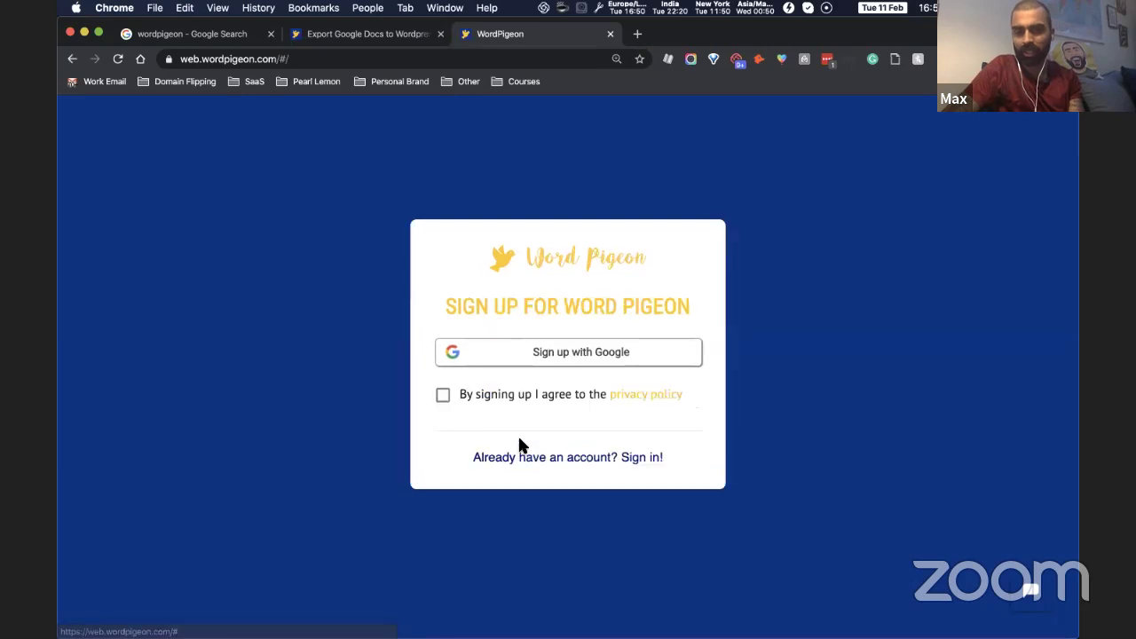
left_click(445, 400)
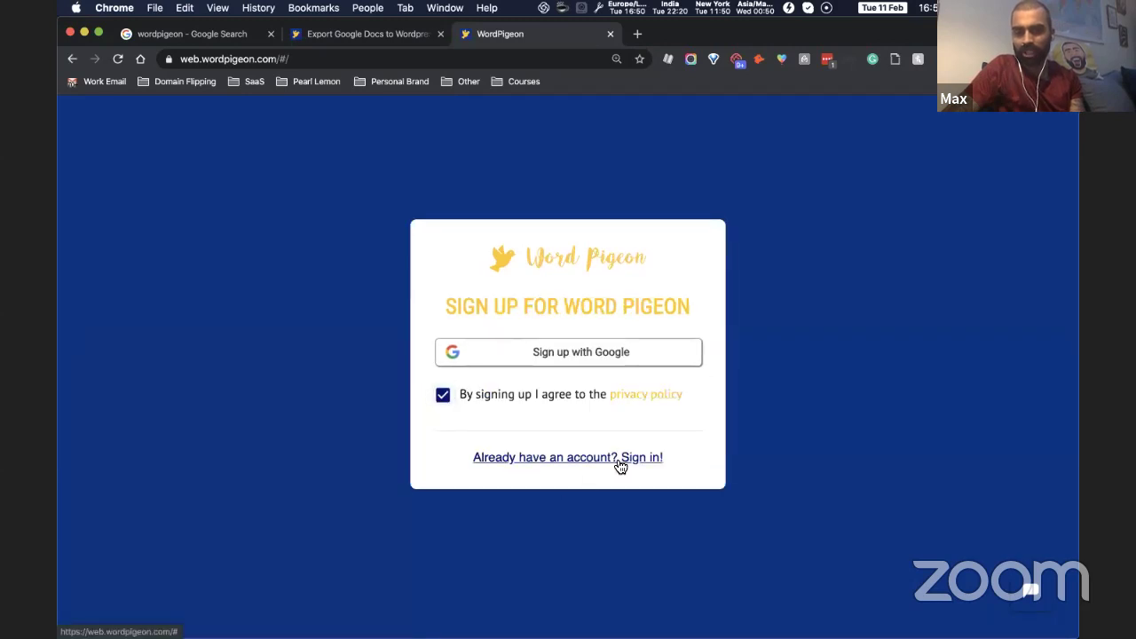
left_click(530, 458)
Step: Sign in to Word Pigeon with the SEO Strategist Google account and dismiss the chat popup
left_click(545, 376)
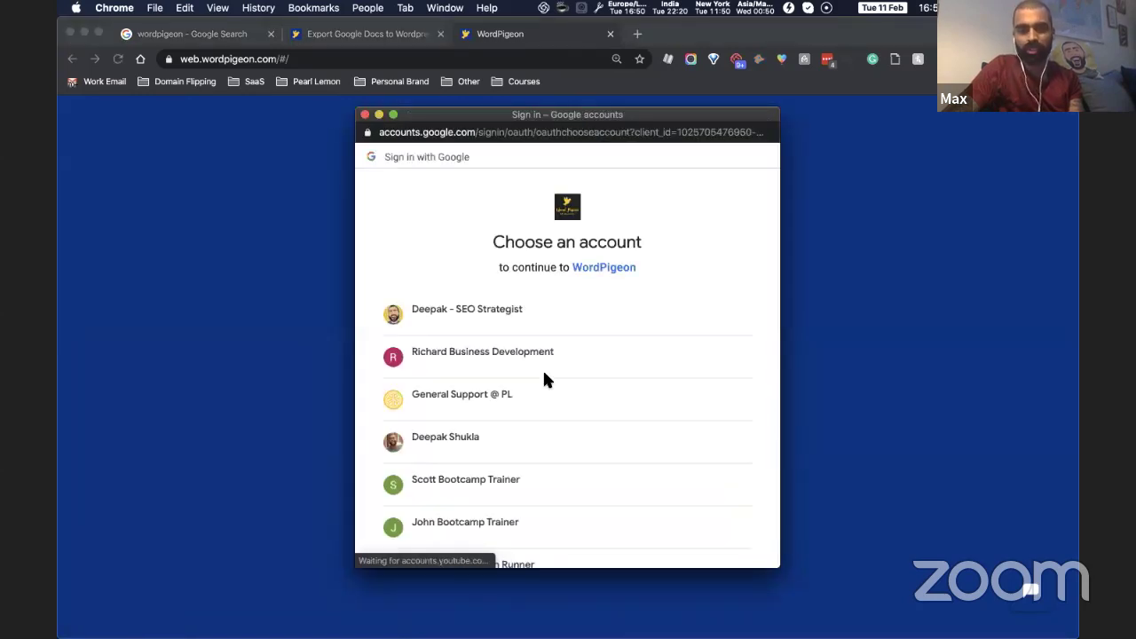
left_click(473, 335)
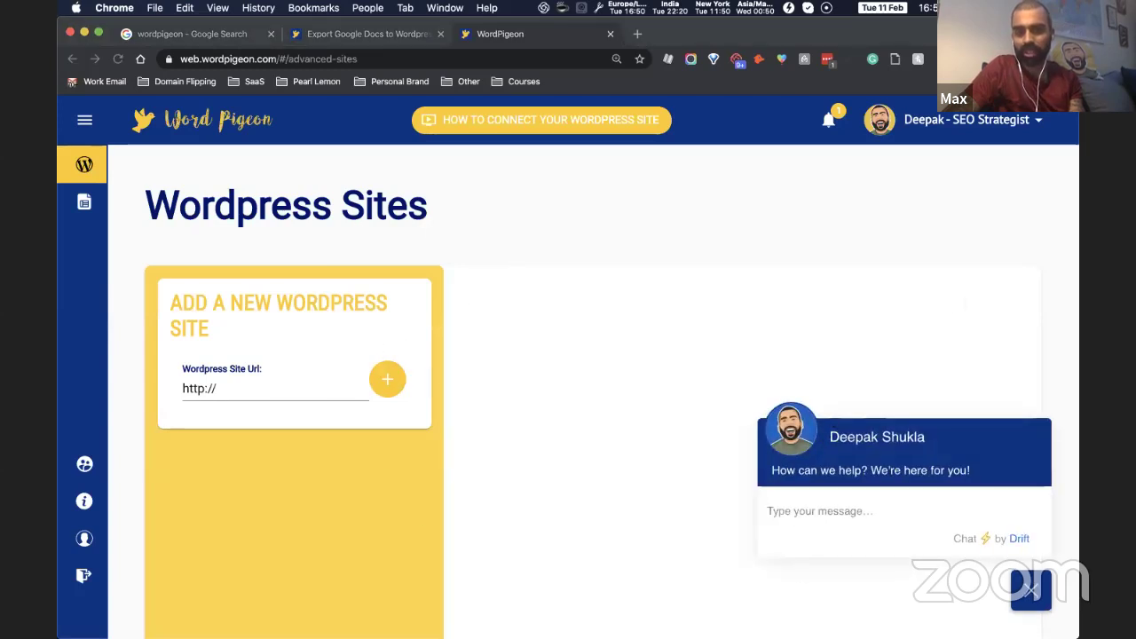
left_click(1032, 595)
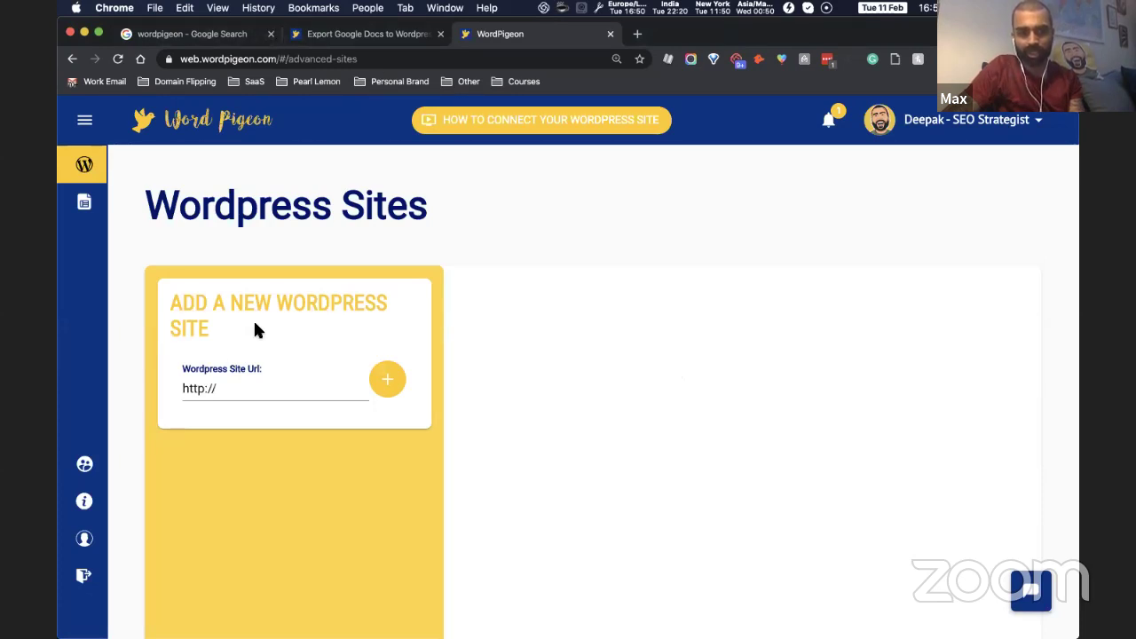
Step: Add a new WordPress site in Word Pigeon using the suggested, previously entered personal site URL
left_click(386, 393)
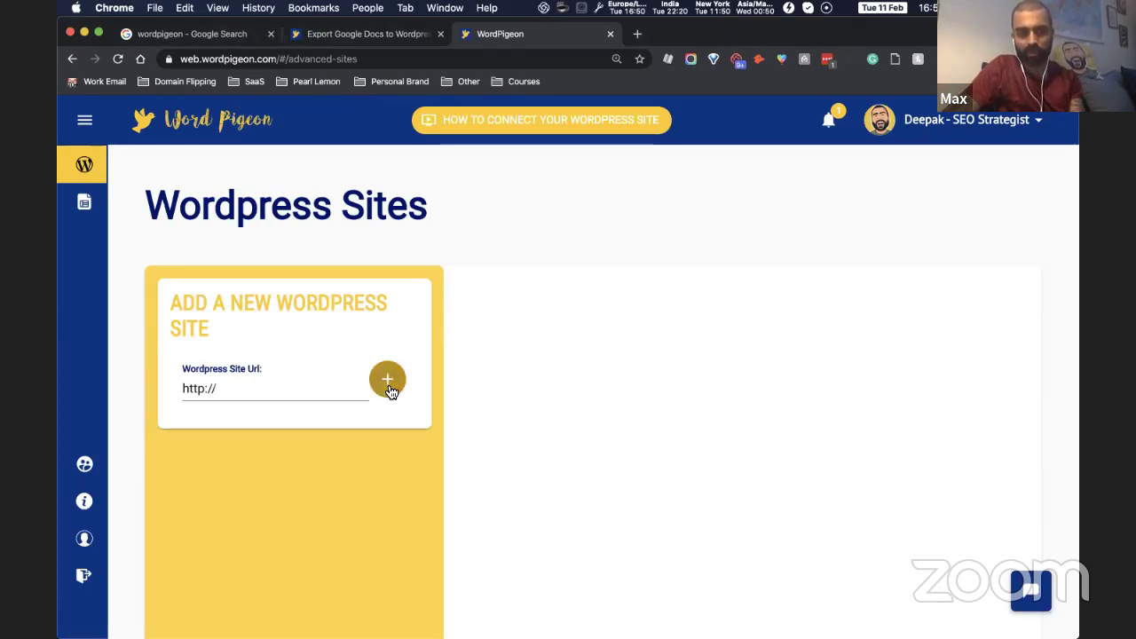
left_click(222, 388)
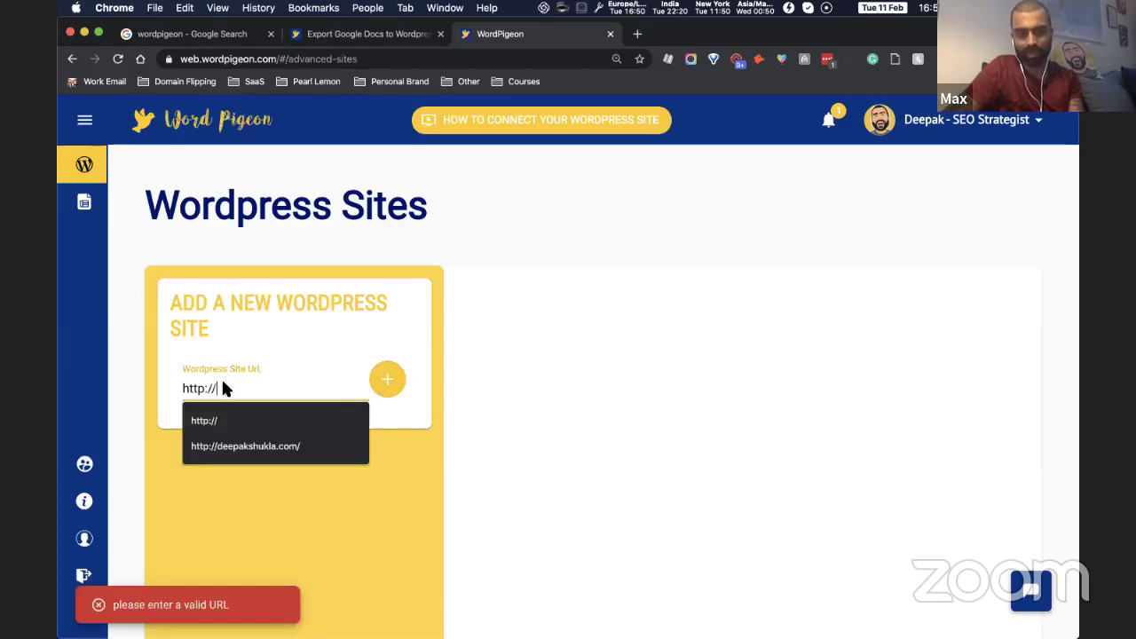
left_click(337, 439)
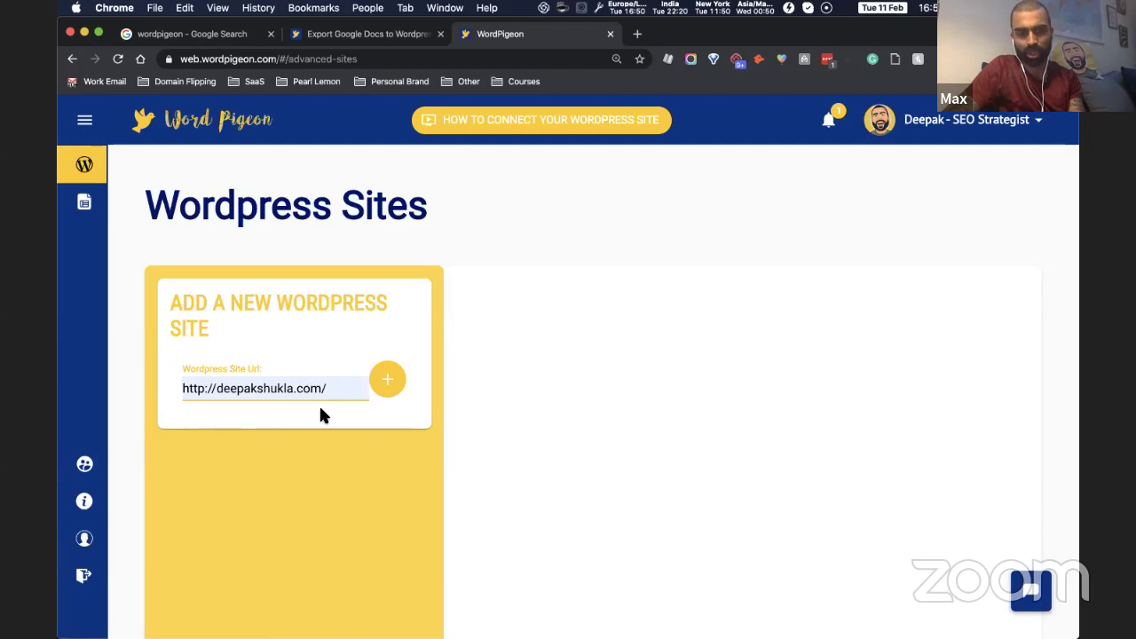
left_click(387, 382)
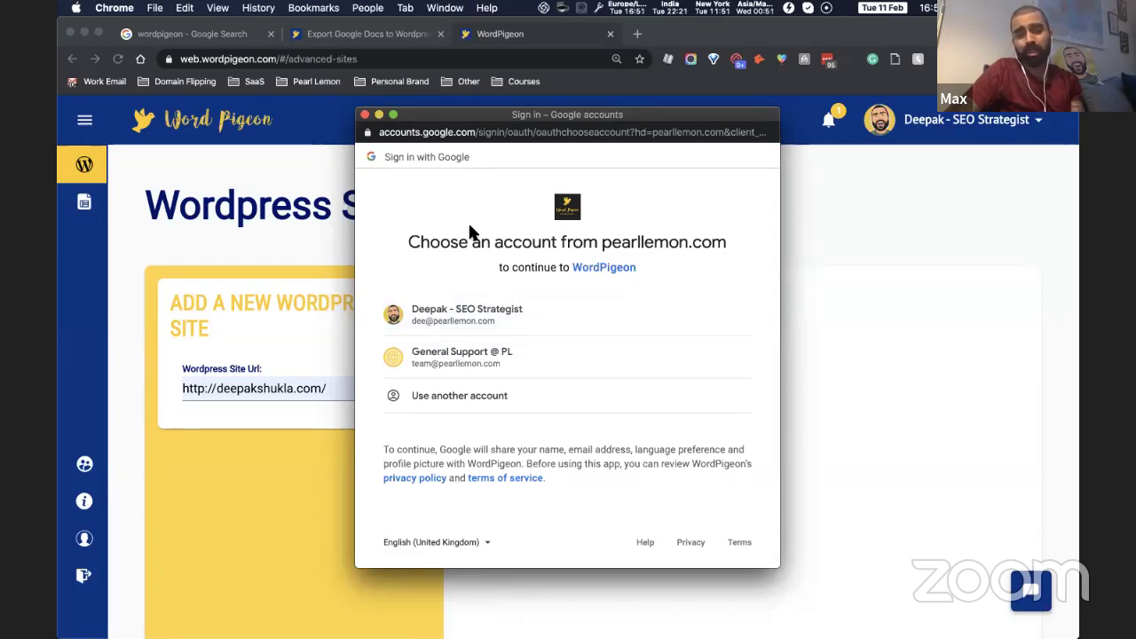
Step: Authorize Word Pigeon to view and manage its Google Drive files with the SEO Strategist Google account
left_click(442, 316)
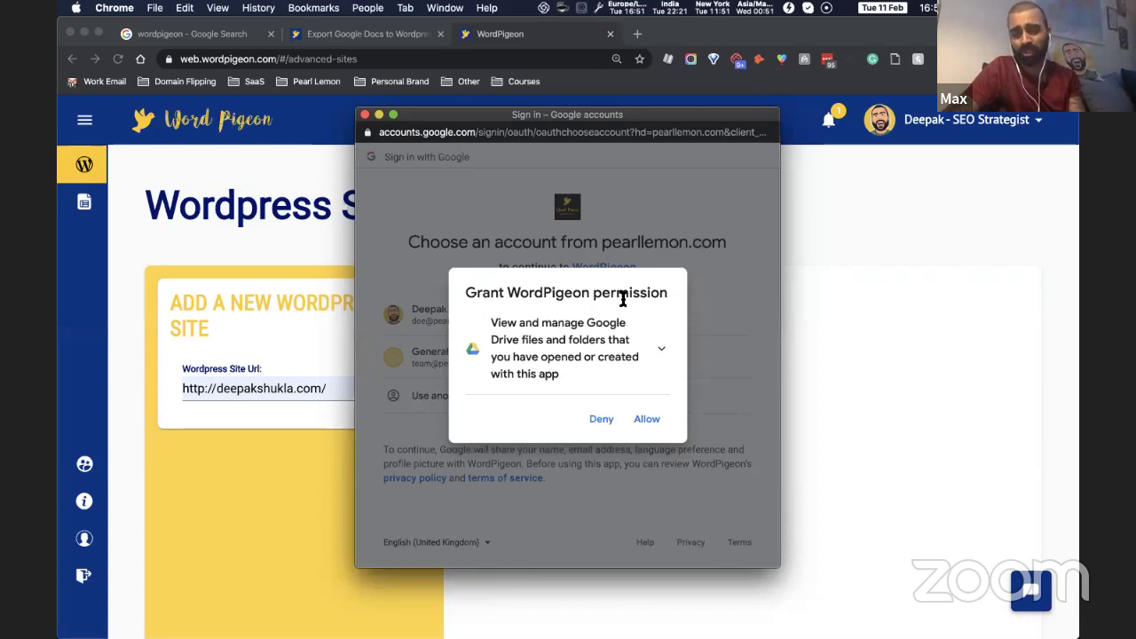
left_click(651, 420)
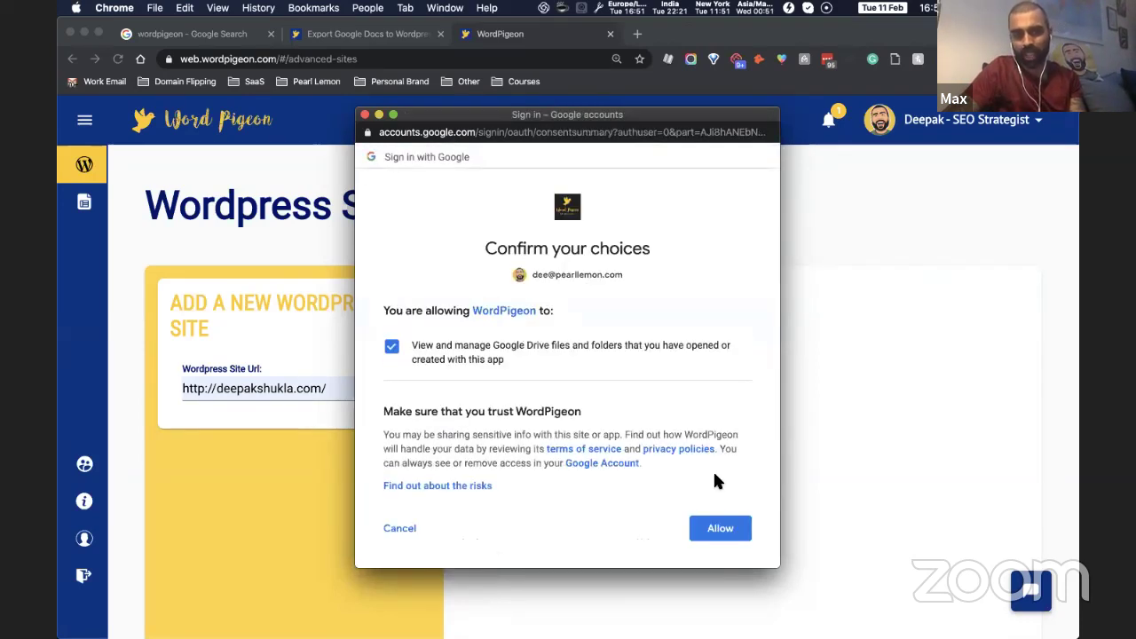
left_click(708, 530)
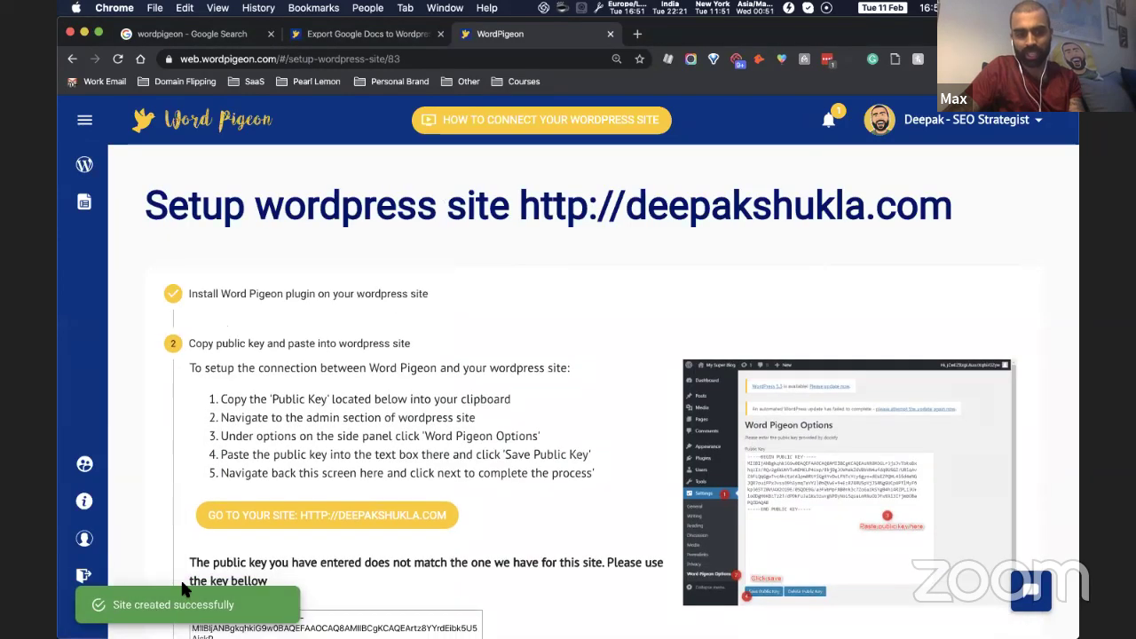
Step: Review the public key setup instructions and open the linked WordPress site from them
scroll(194, 418, "down", 2)
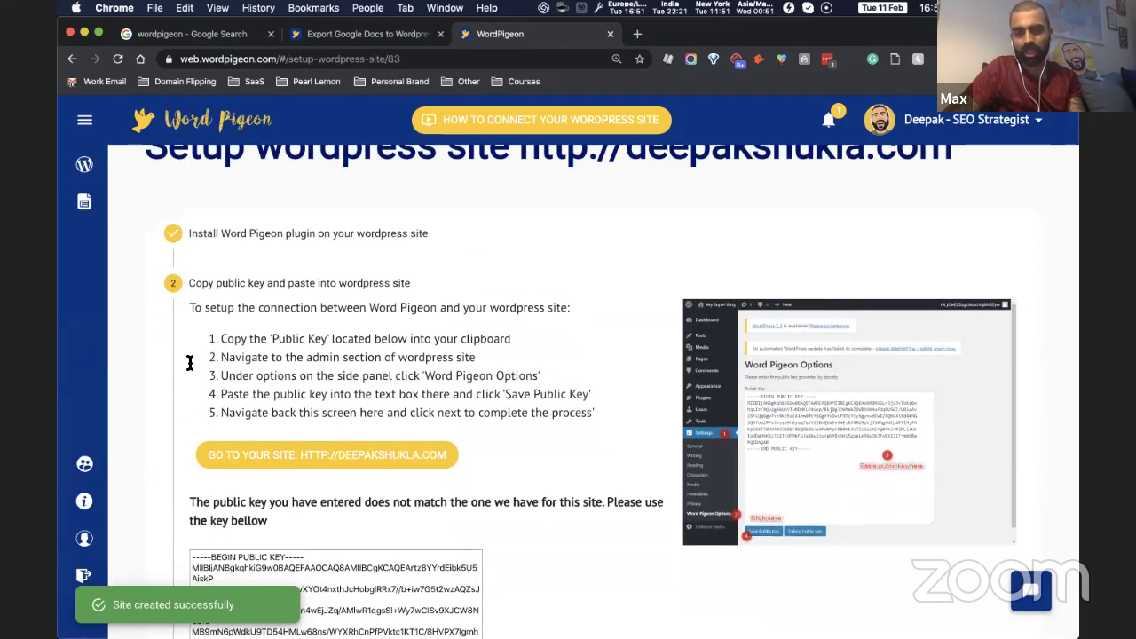
scroll(189, 362, "down", 2)
scroll(269, 339, "up", 2)
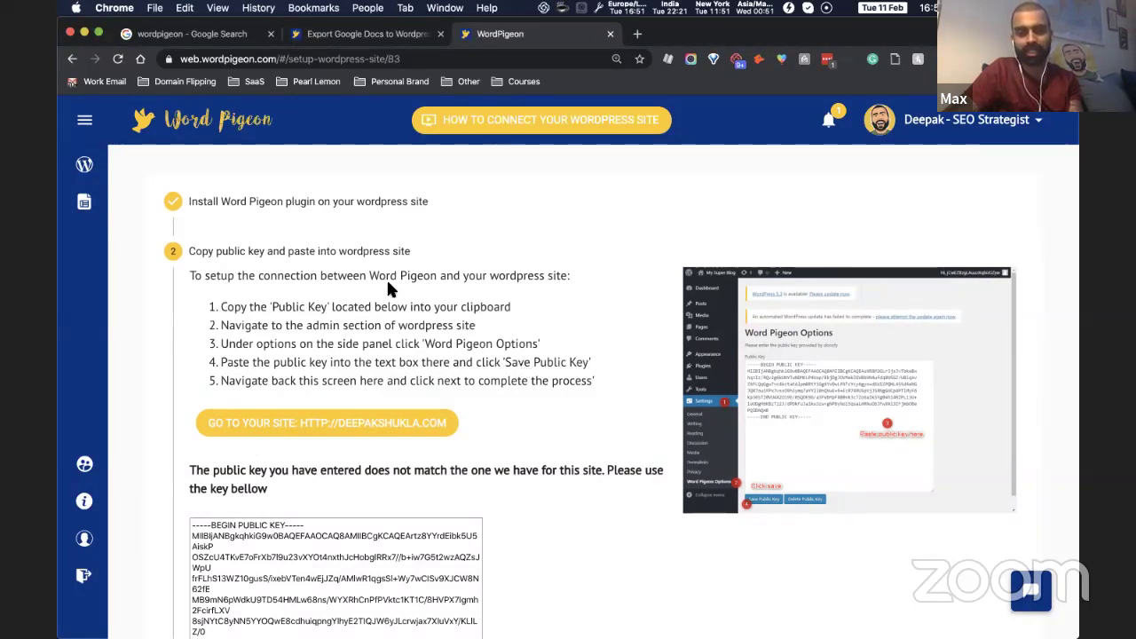
scroll(387, 277, "down", 1)
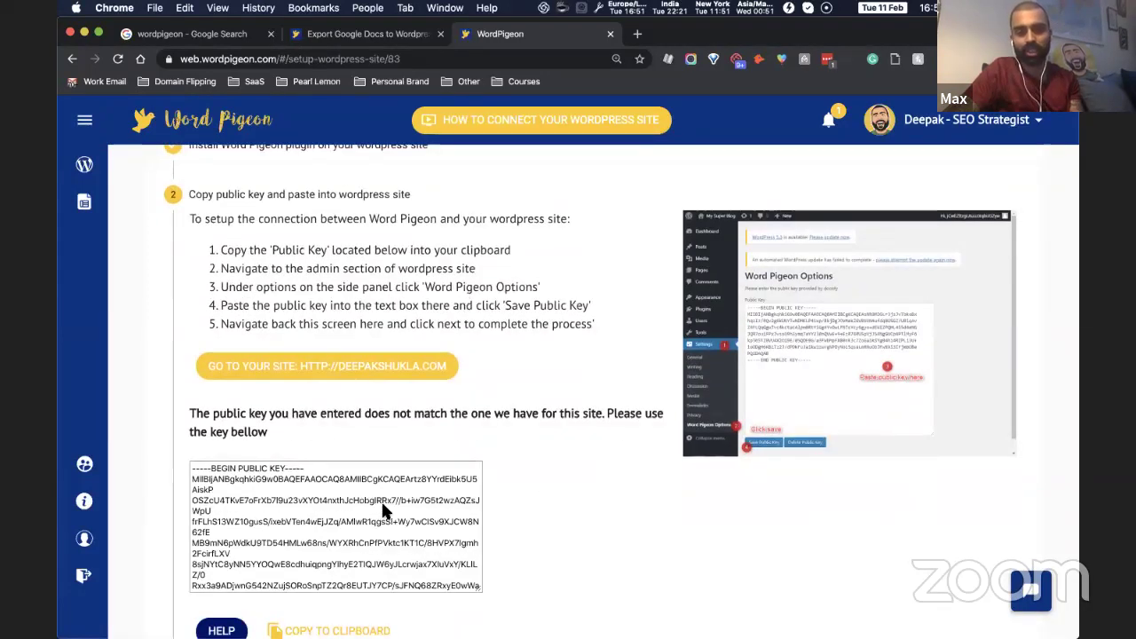
left_click(305, 371)
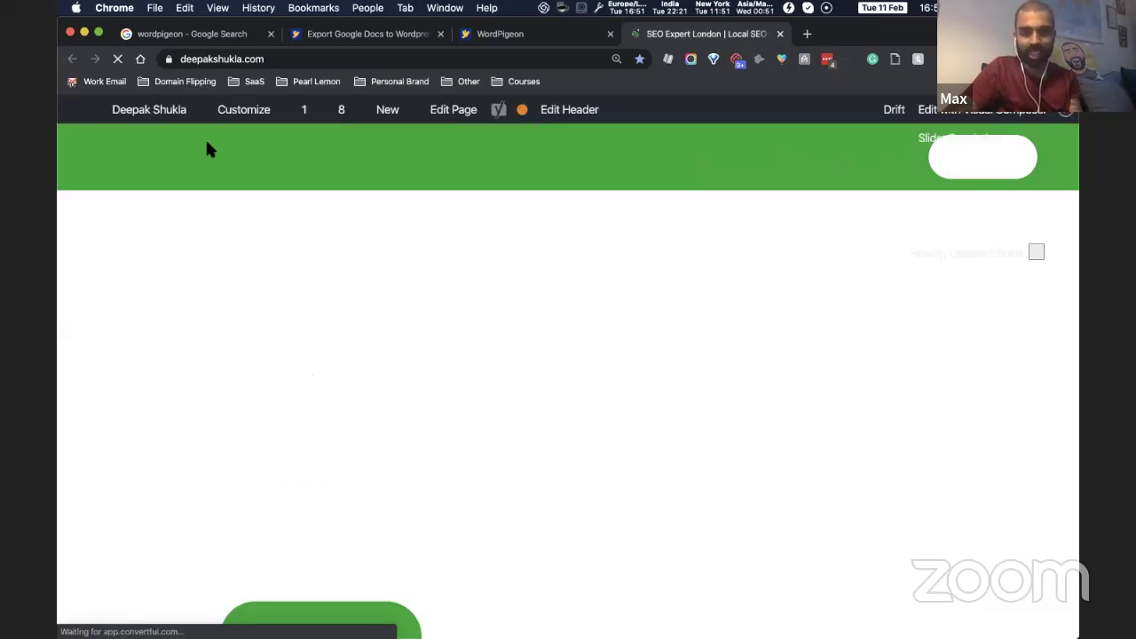
Step: Return to the Word Pigeon setup page and review its plugin installation and public key stages
left_click(541, 30)
scroll(163, 392, "up", 1)
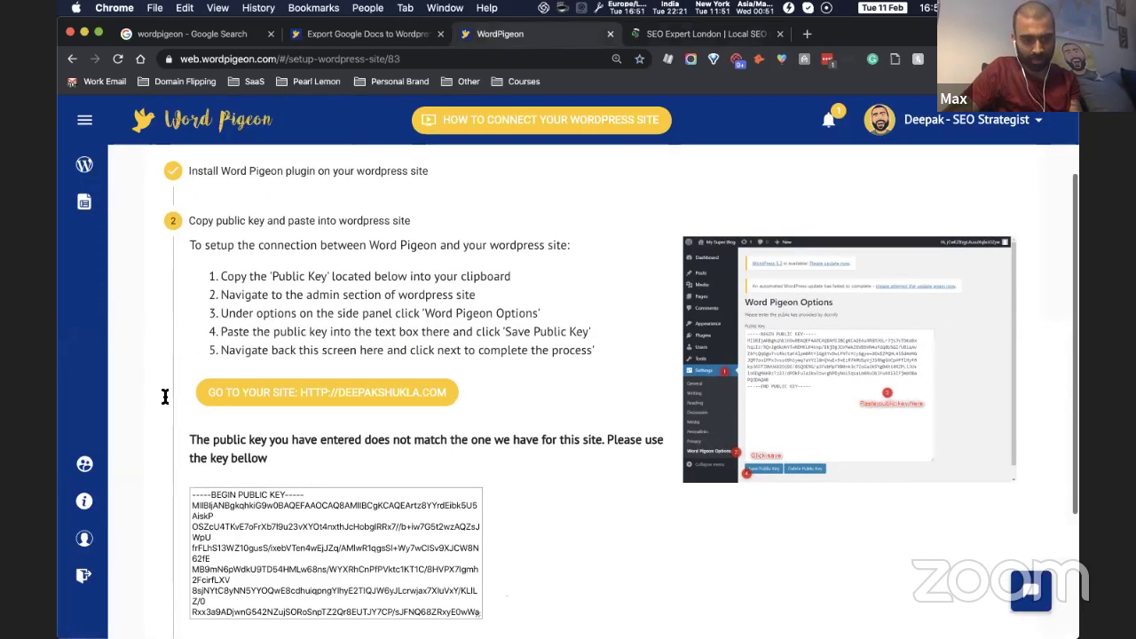
scroll(208, 264, "up", 3)
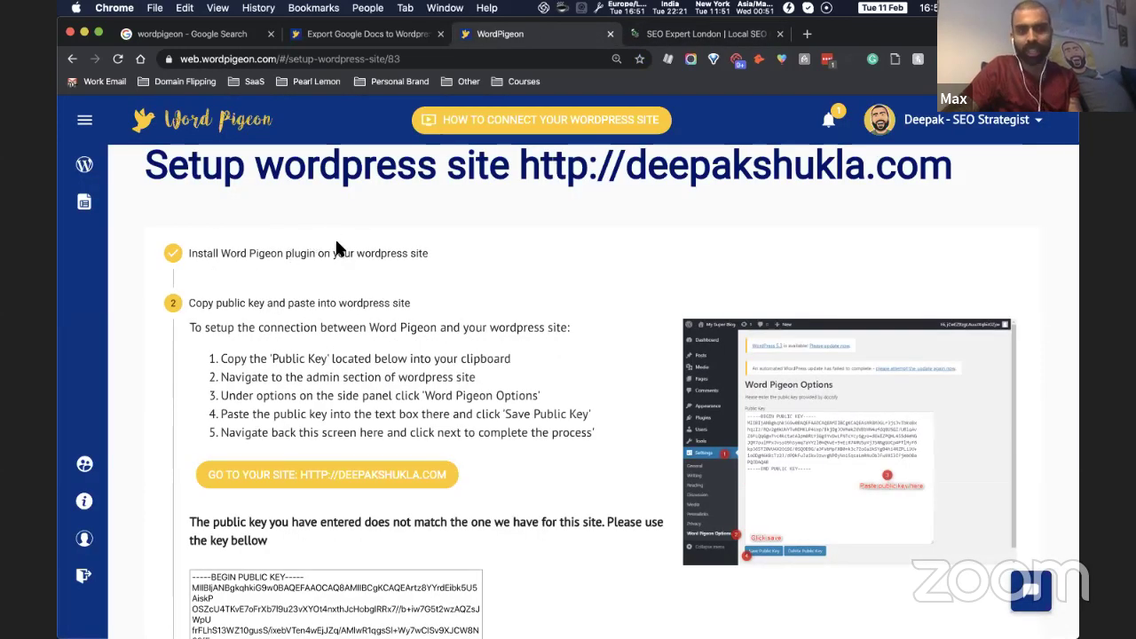
Step: Switch to the live website and open its WordPress admin dashboard at /wp-admin
key("ctrl+Tab")
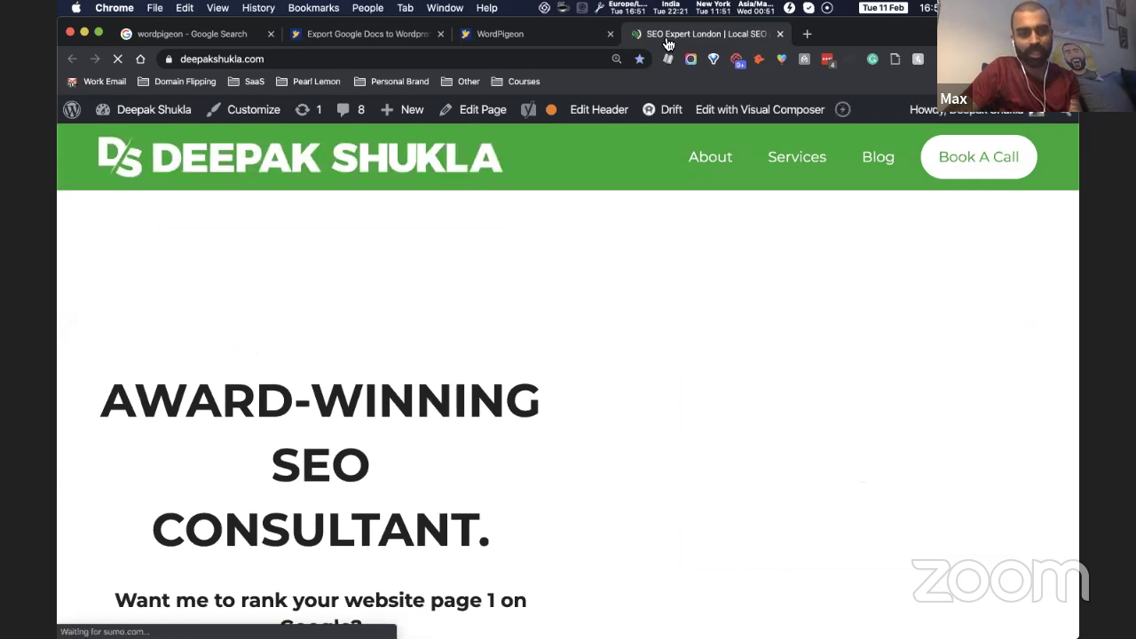
right_click(333, 292)
key("super+minus")
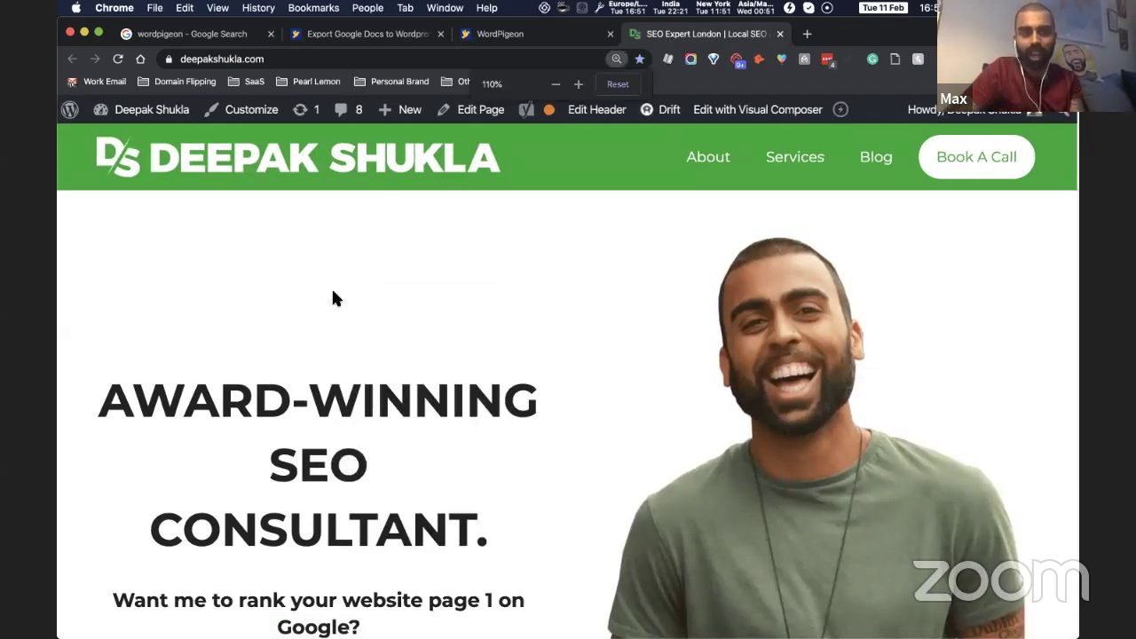
left_click(617, 85)
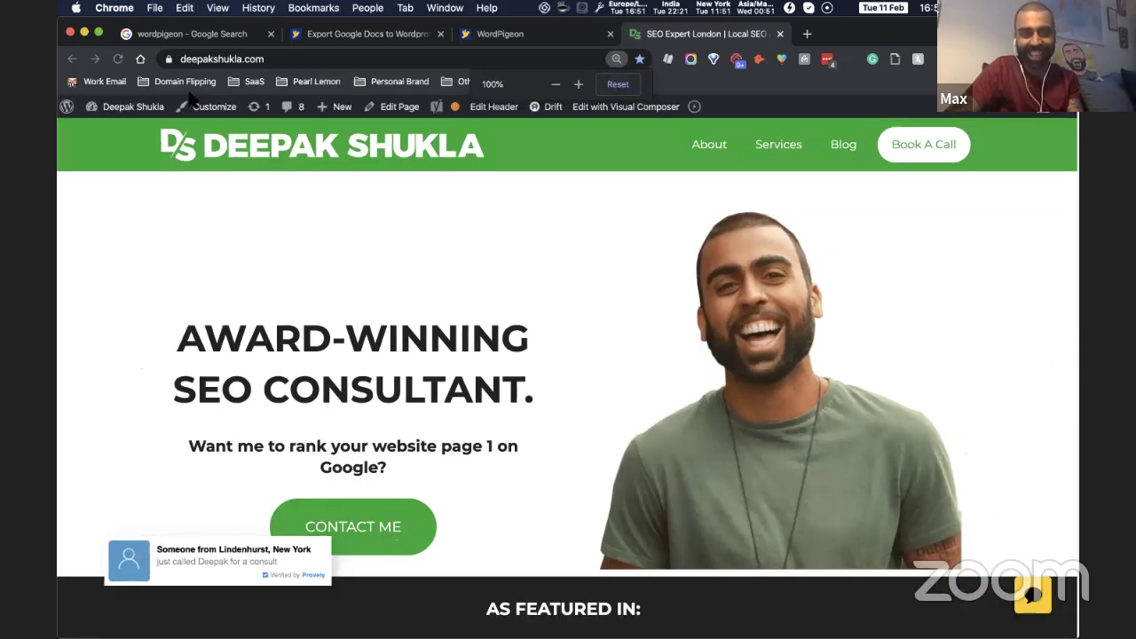
left_click(322, 65)
left_click(322, 64)
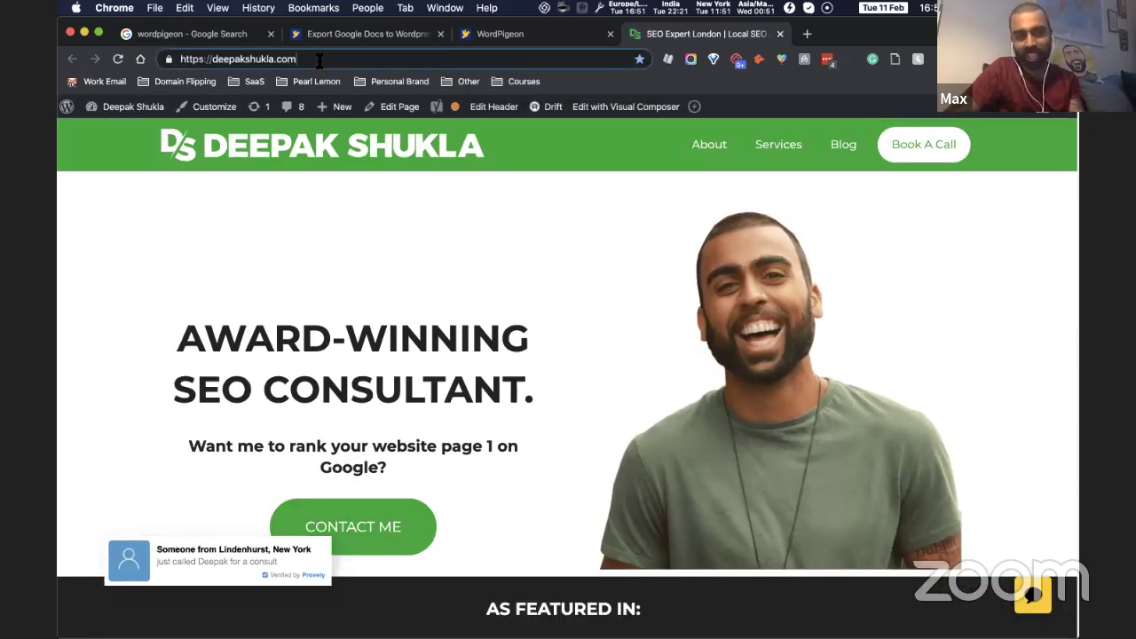
type("52k")
key("Down")
left_click(177, 315)
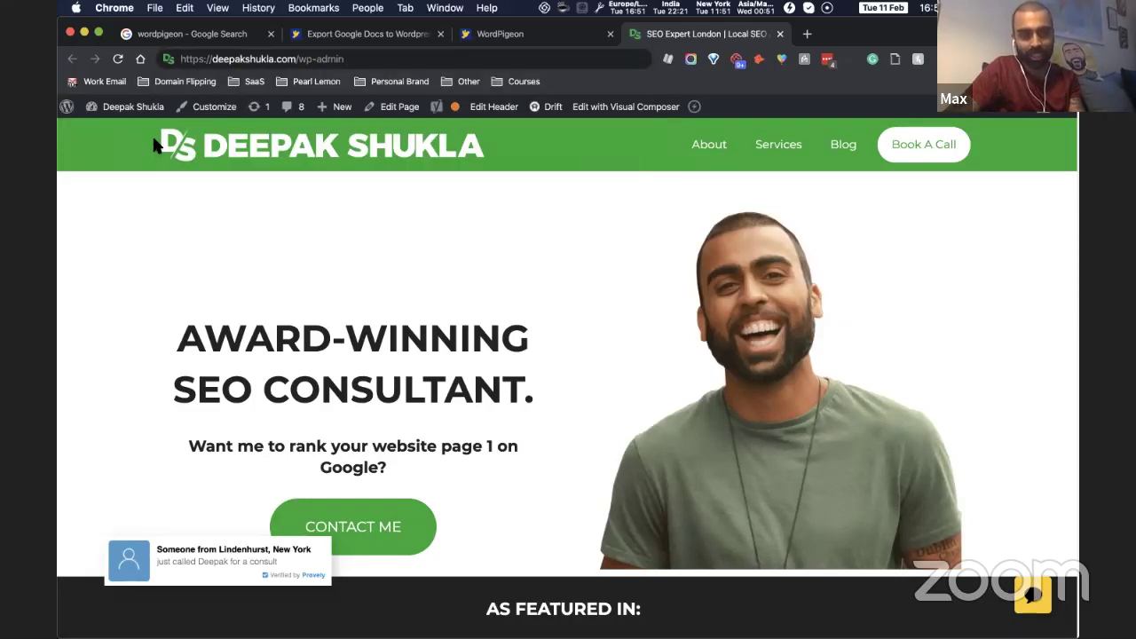
mouse_move(132, 107)
left_click(126, 142)
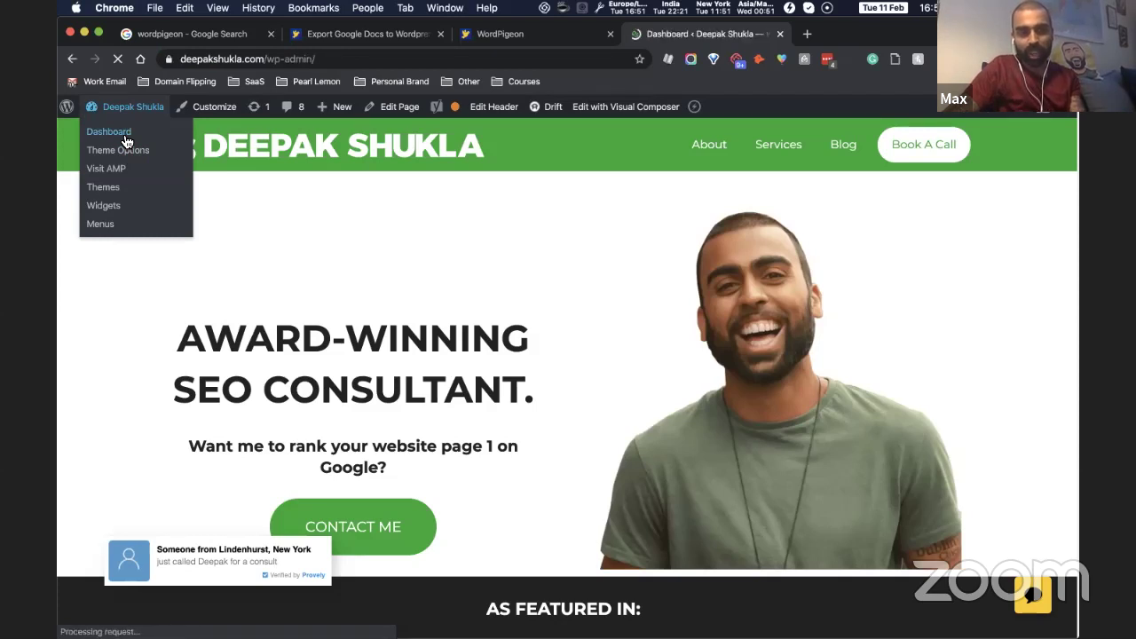
Step: Find the Word Pigeon plugin among the site's installed plugins and deactivate it
scroll(120, 360, "down", 3)
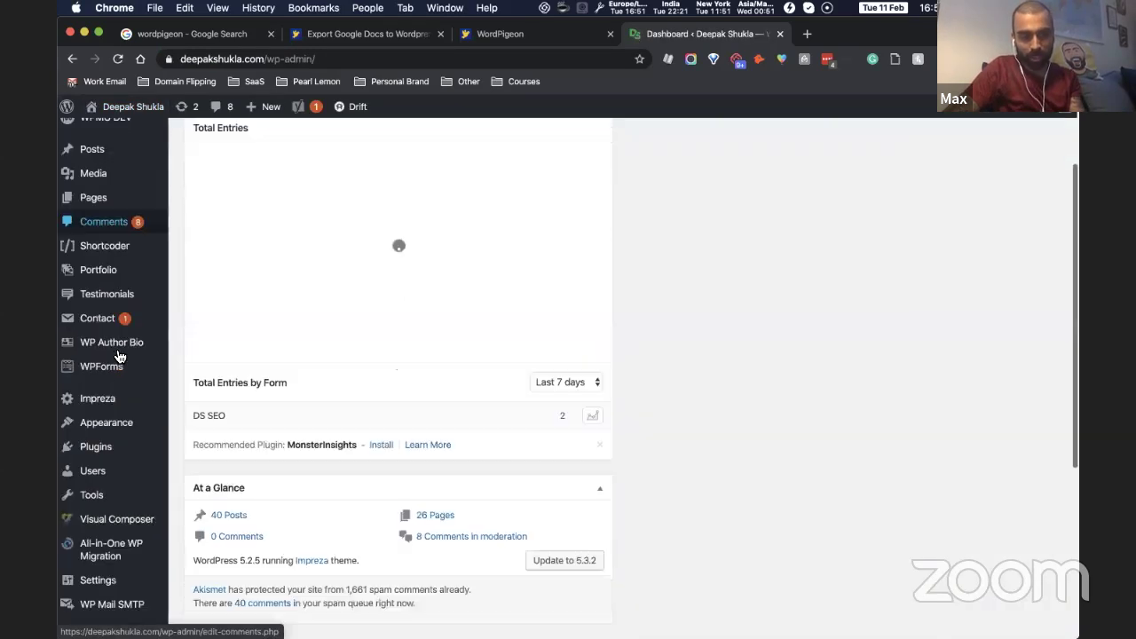
left_click(105, 459)
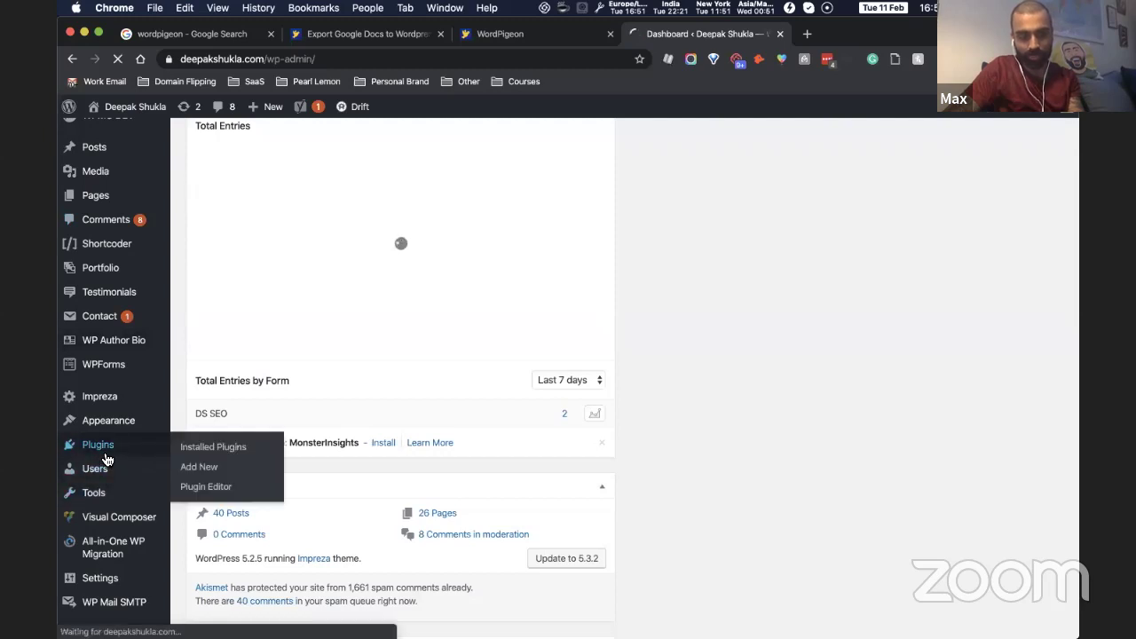
left_click(185, 448)
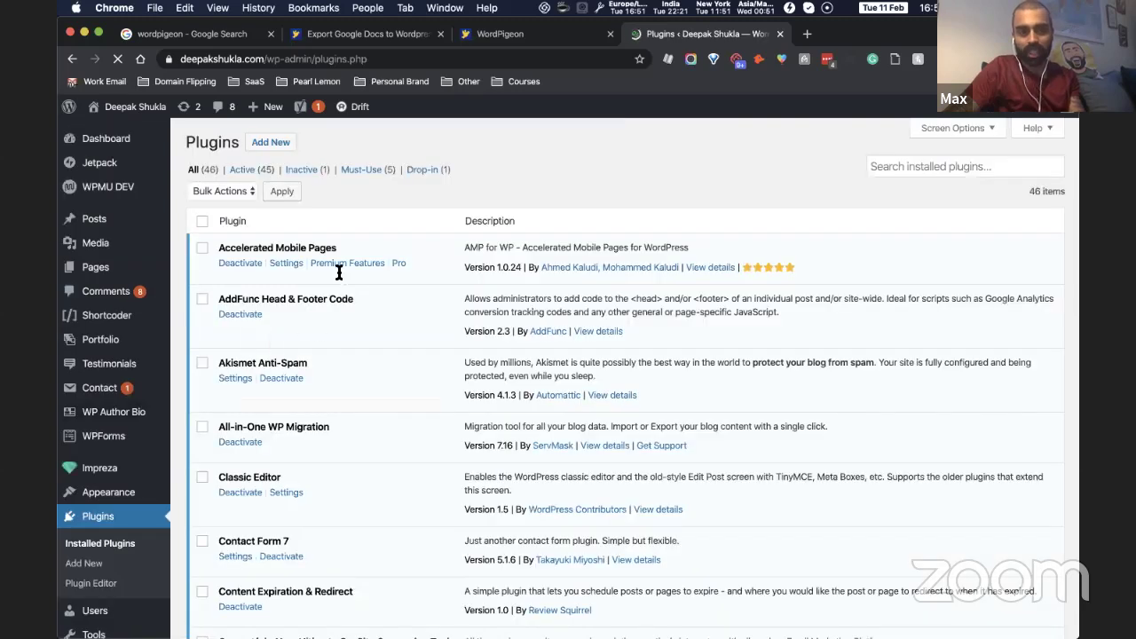
key("super+f")
type("wordpi")
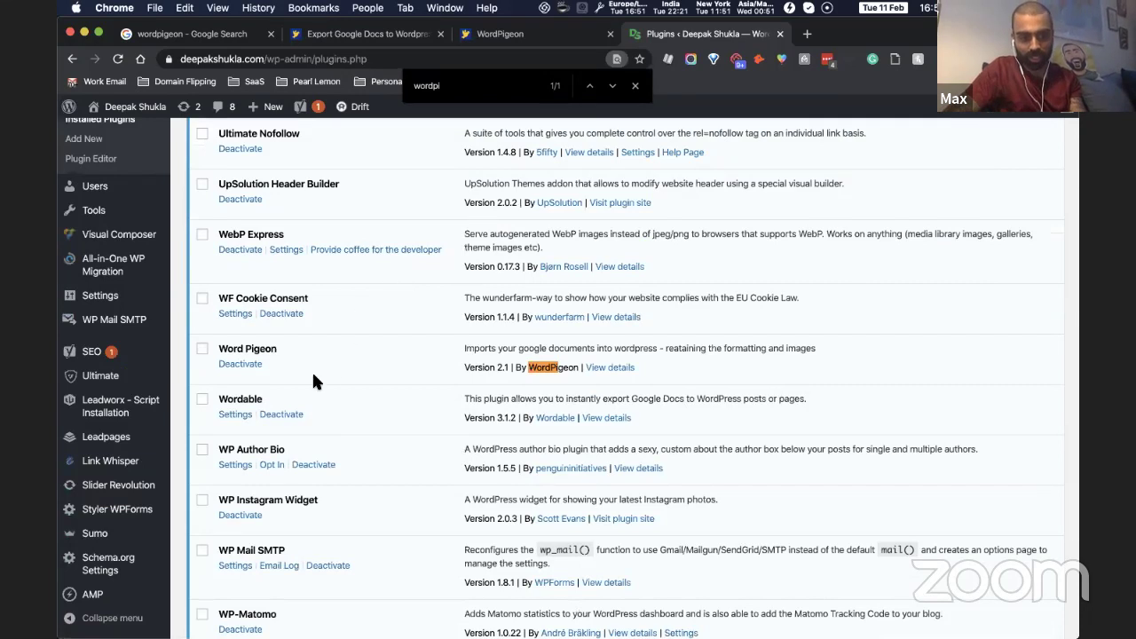
left_click(241, 365)
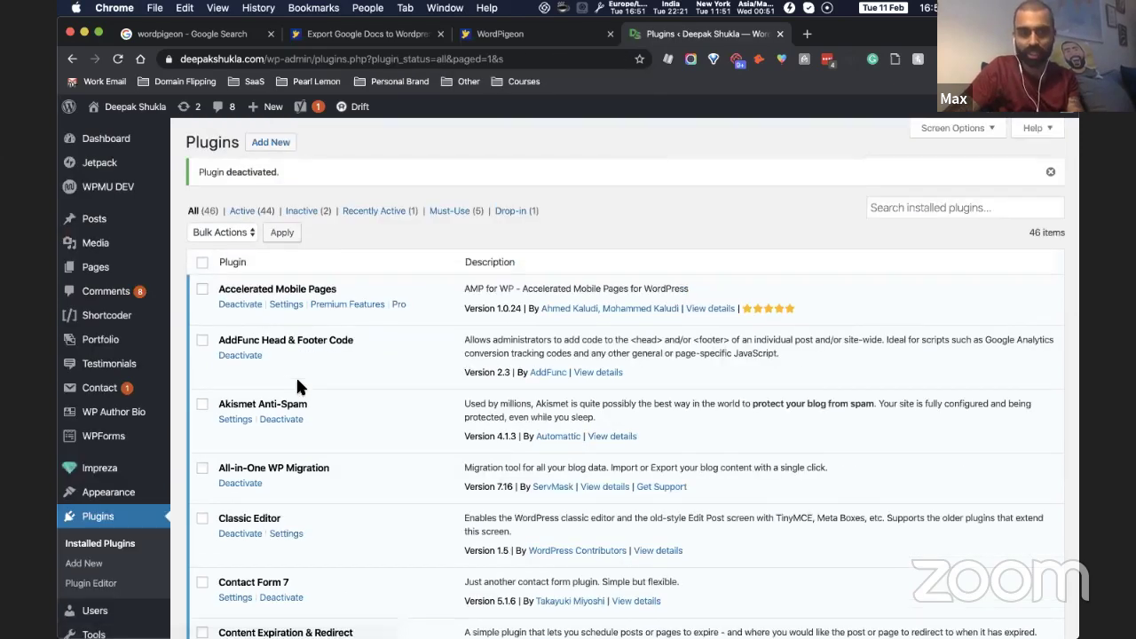
Step: Find the Word Pigeon plugin in the plugin list again and reactivate it
scroll(299, 385, "down", 2)
key("super+f")
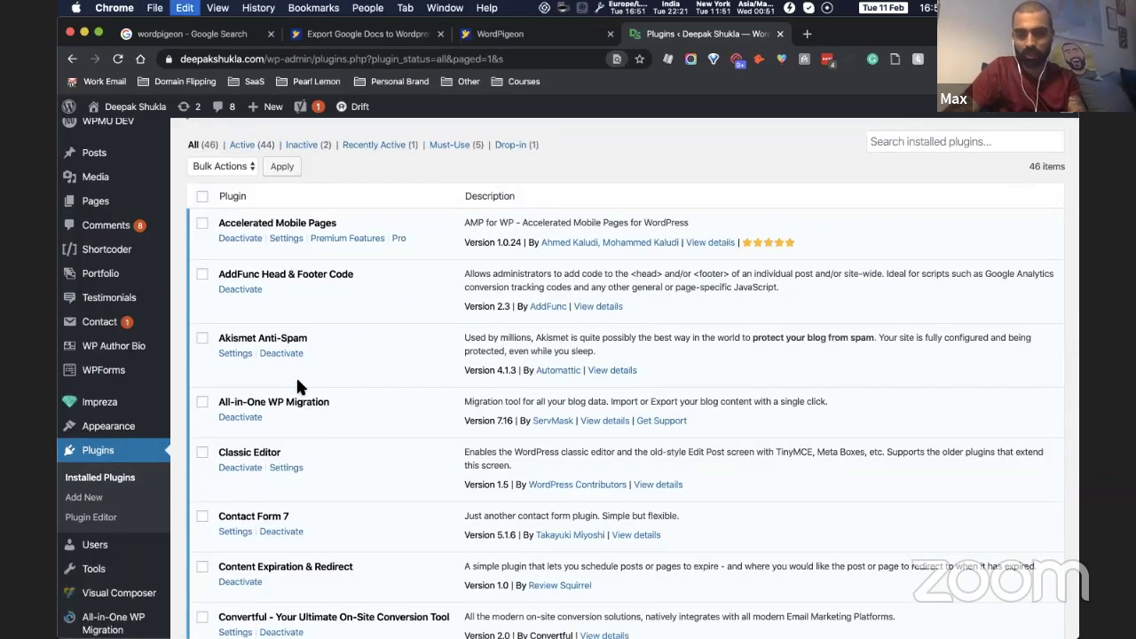
type("word pi")
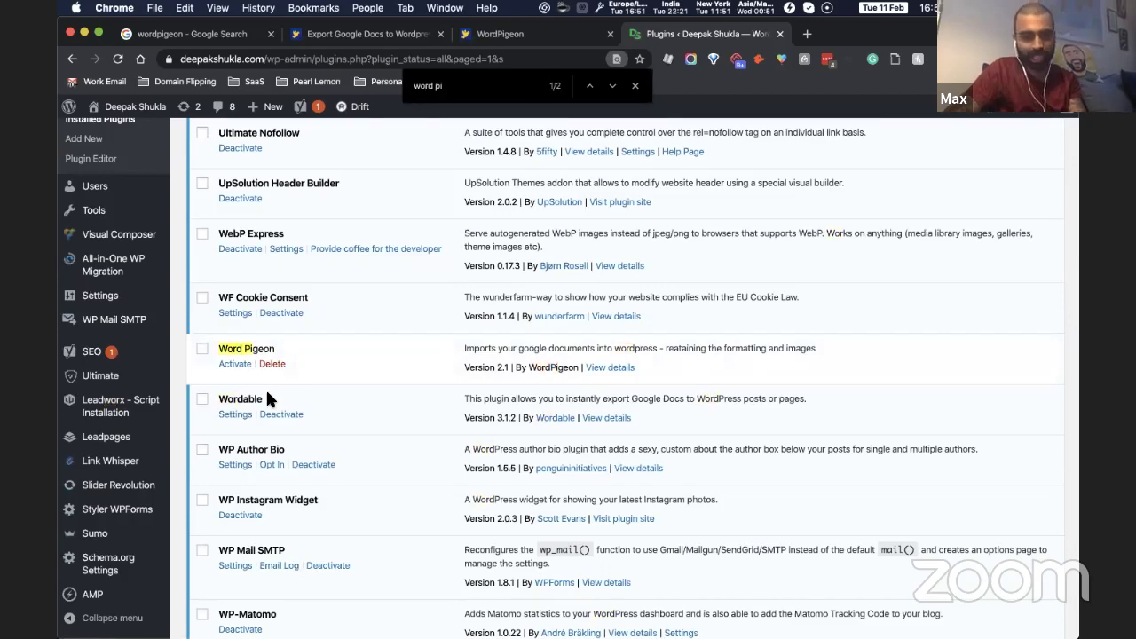
left_click(232, 365)
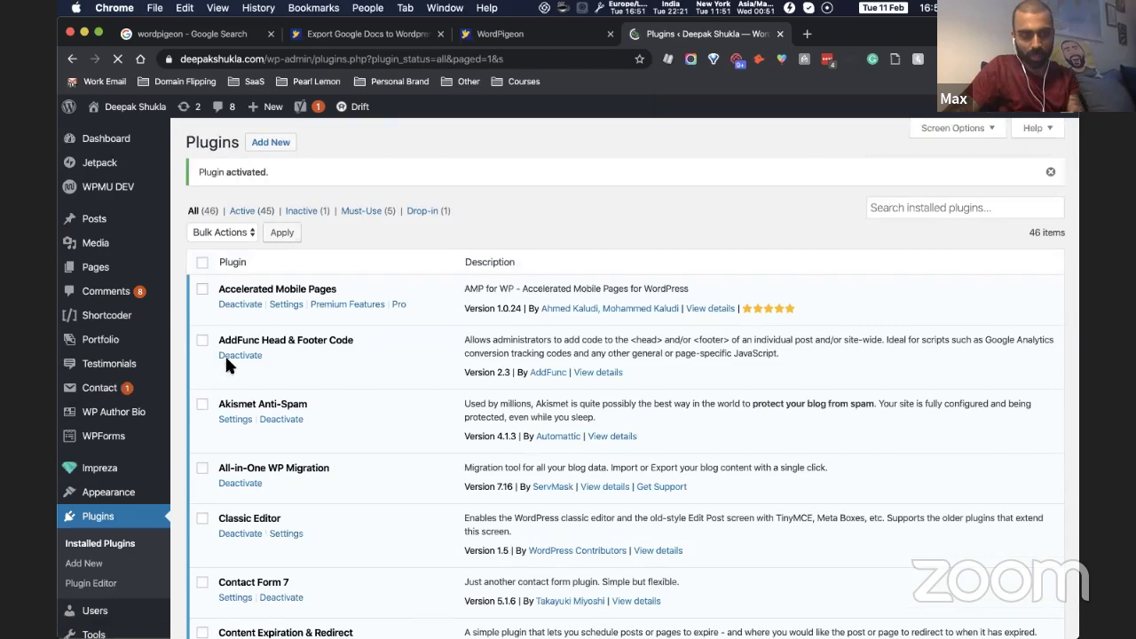
Step: Open the Word Pigeon Options page in the WordPress settings
scroll(101, 305, "down", 3)
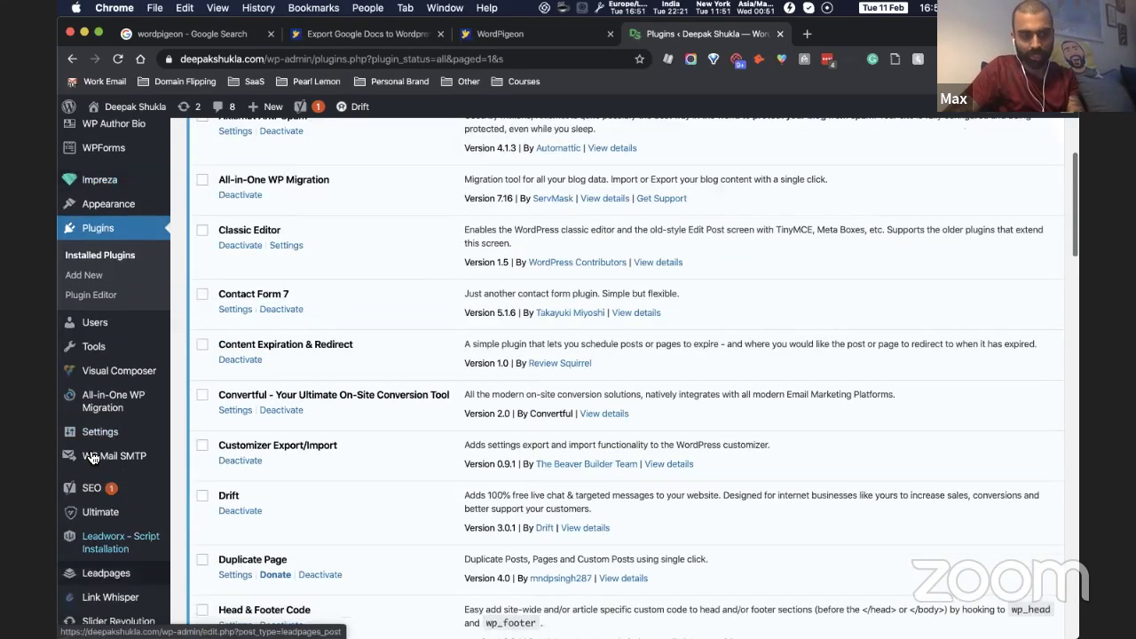
scroll(100, 305, "down", 2)
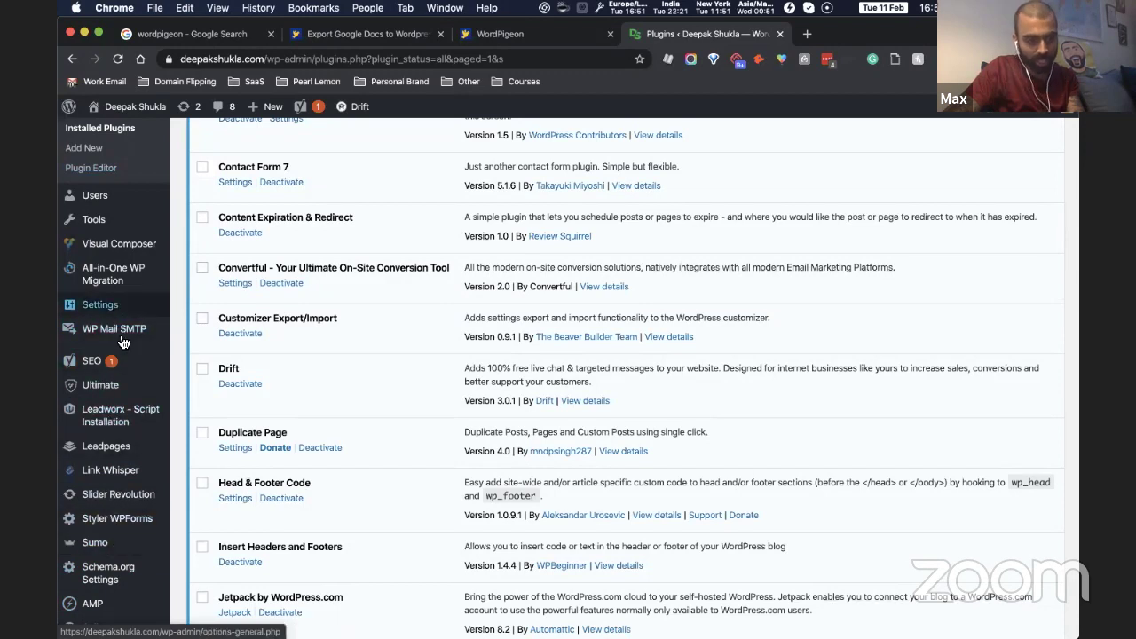
mouse_move(117, 363)
mouse_move(104, 309)
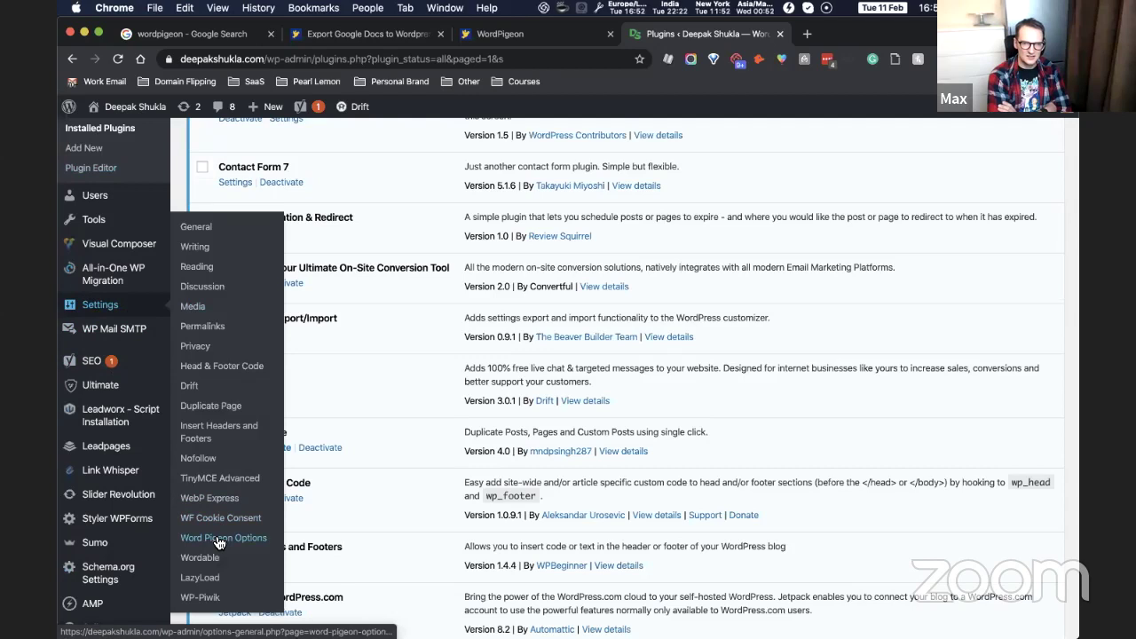
left_click(221, 538)
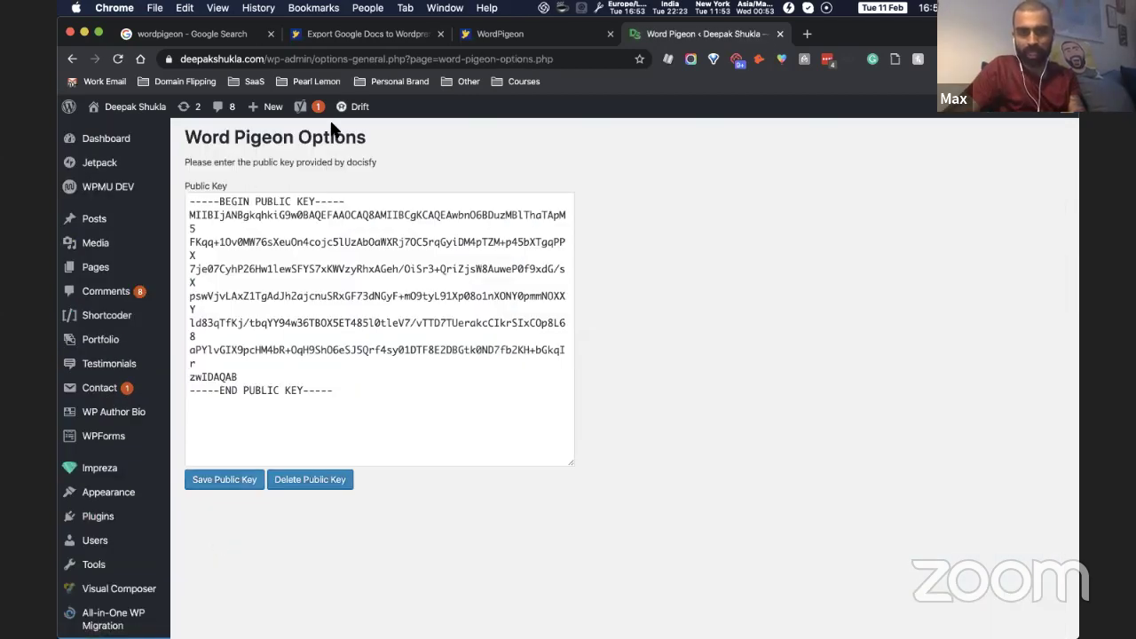
Step: Copy the site's public key from the WordPigeon setup page to the clipboard
left_click(487, 33)
scroll(379, 314, "down", 5)
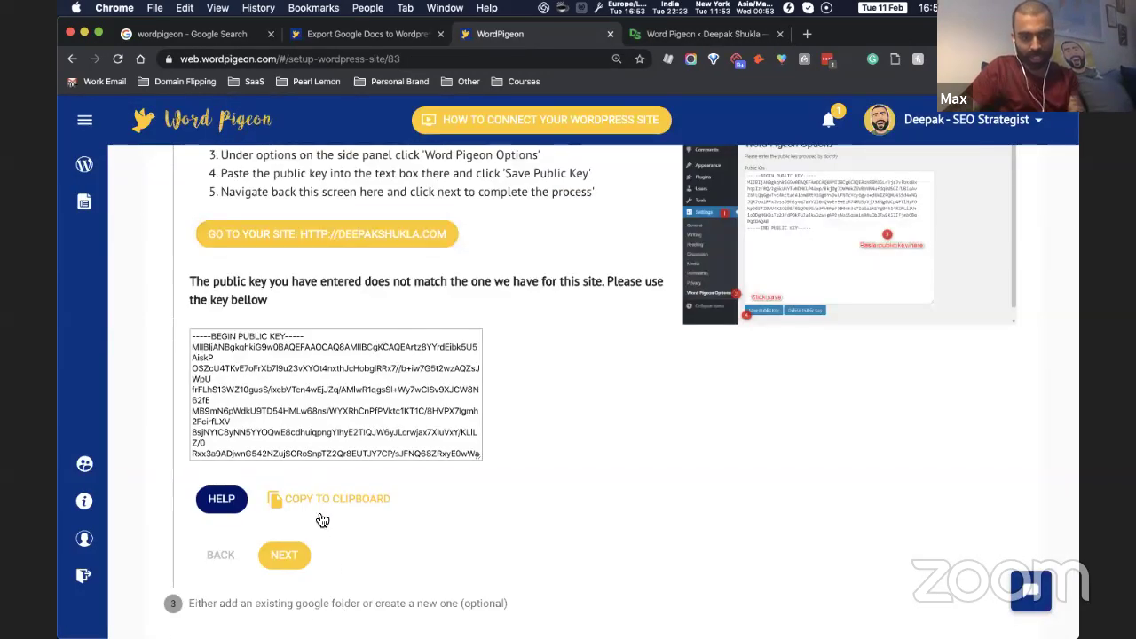
left_click(317, 505)
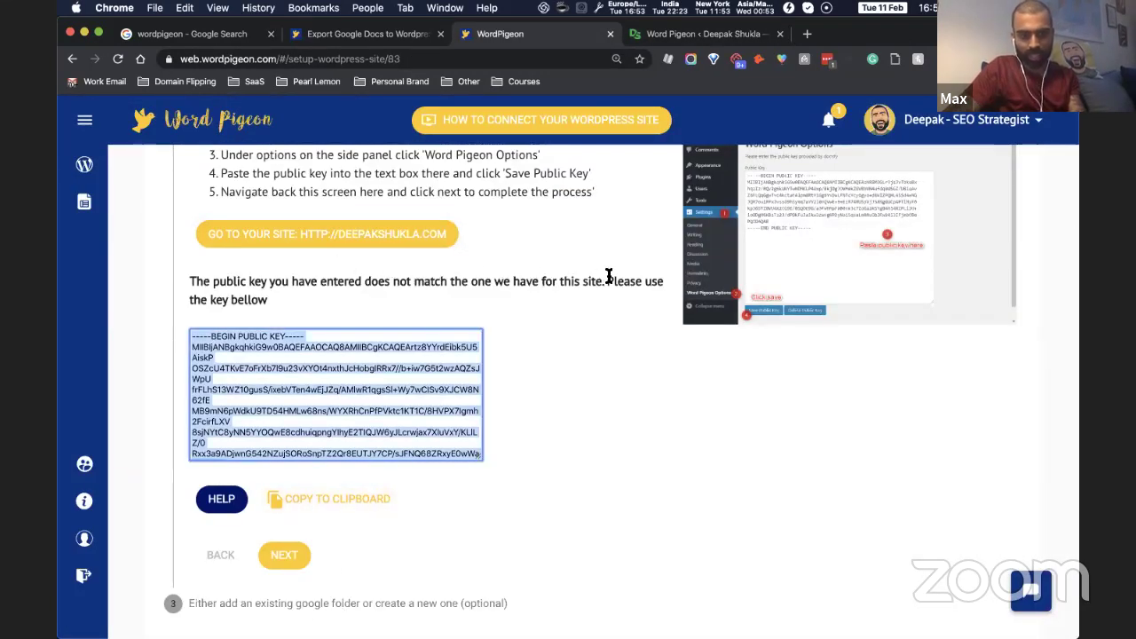
Step: Replace the public key in WordPress's Word Pigeon Options with the copied key and save it
left_click(689, 35)
left_click(398, 296)
key("super+a")
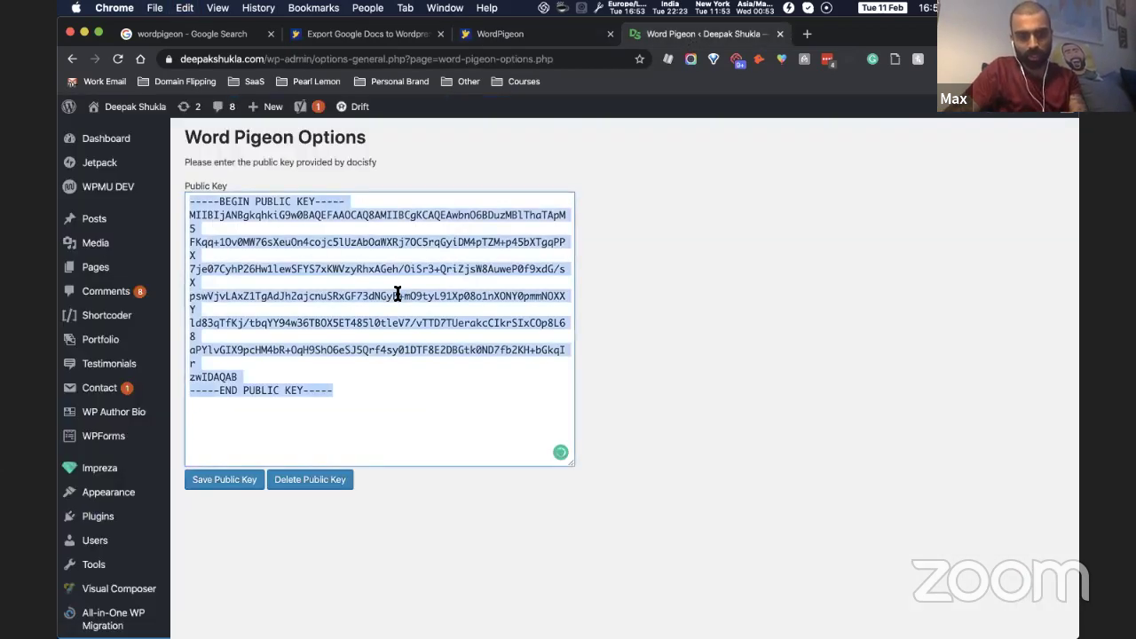
key("super+v")
left_click(221, 479)
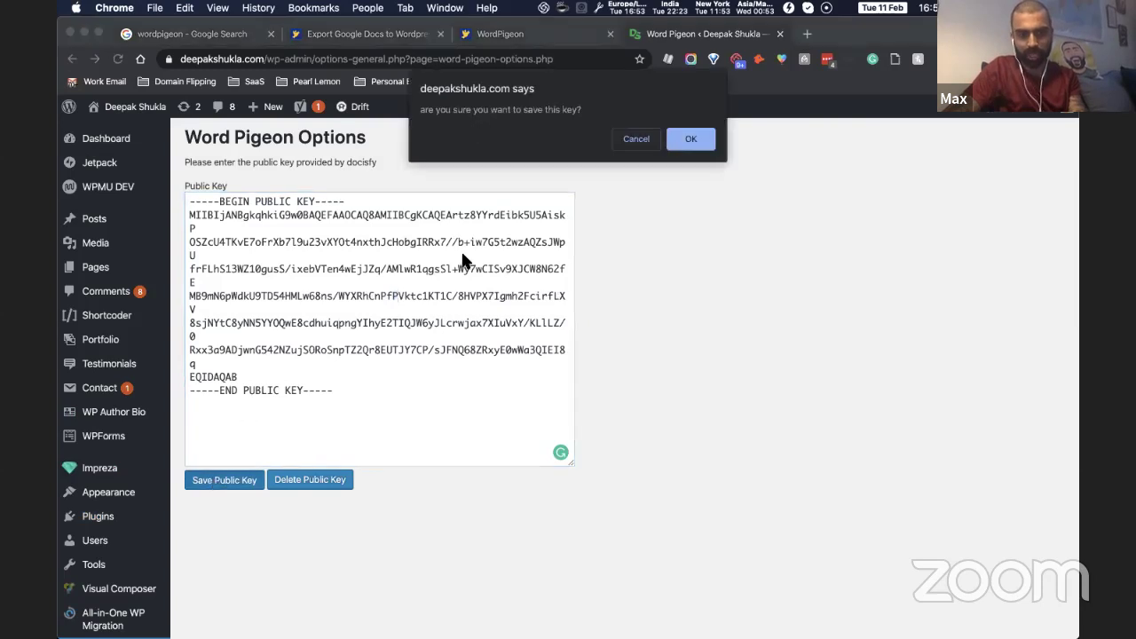
left_click(688, 139)
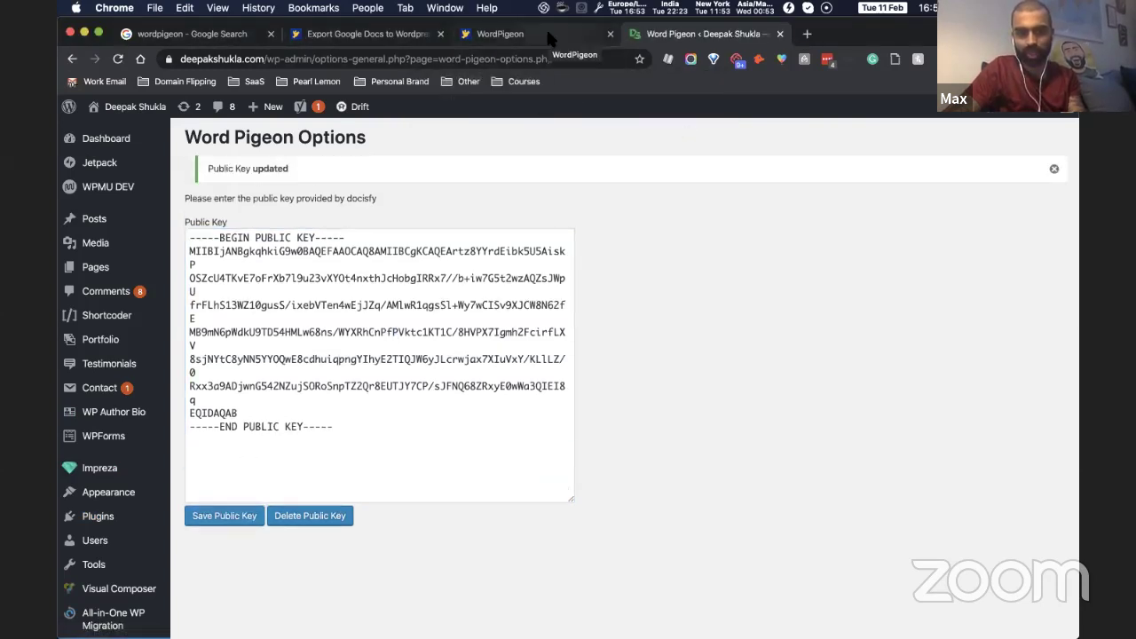
Step: Return to the WordPigeon site setup and advance from the public key stage to the Google folder stage
left_click(550, 39)
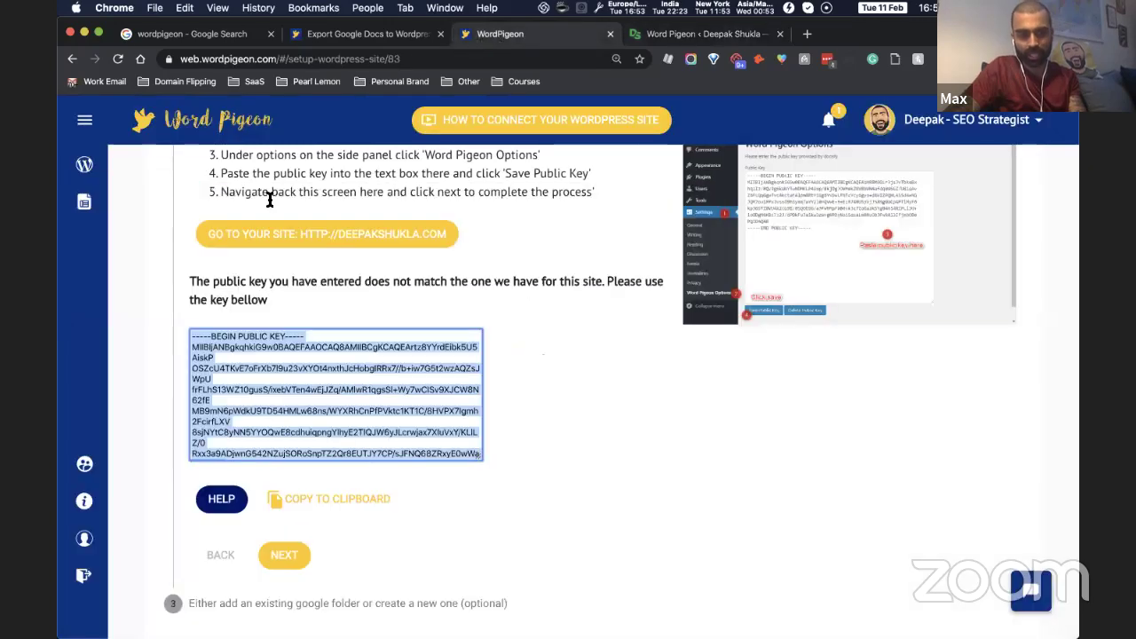
left_click(269, 201)
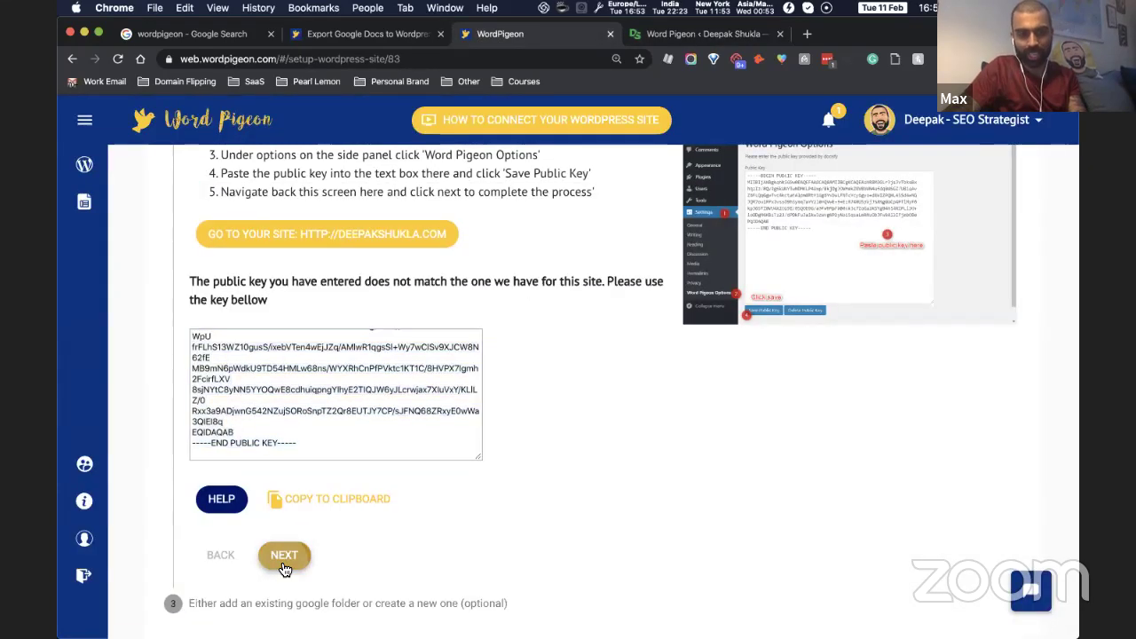
left_click(283, 557)
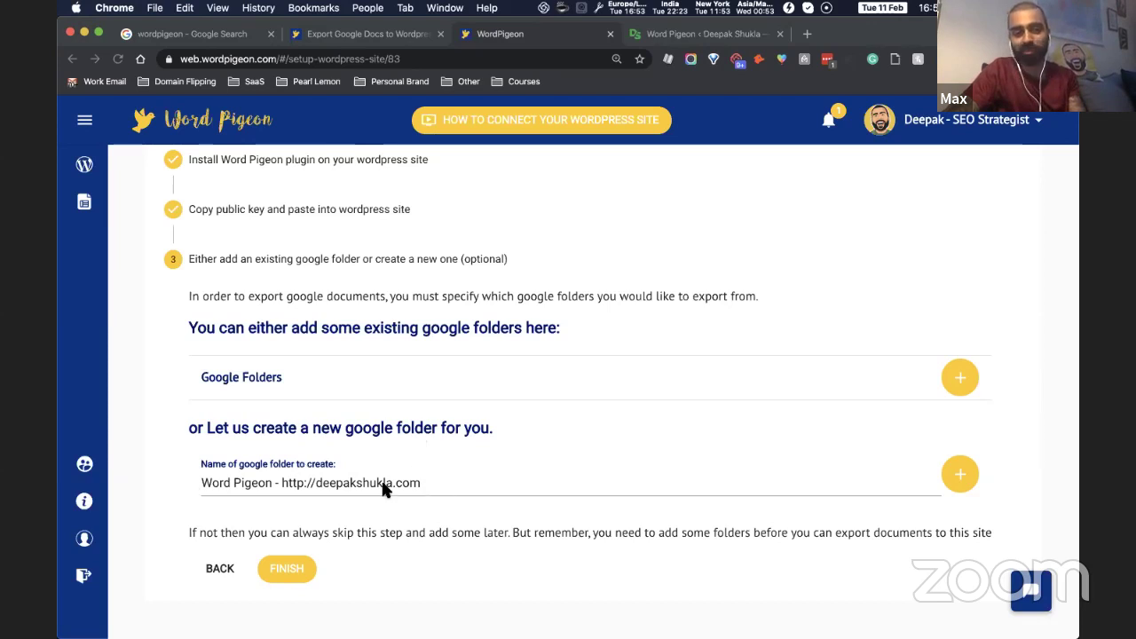
Step: Clear the suggested name for the new Google folder to create
left_click(287, 487)
triple_click(290, 489)
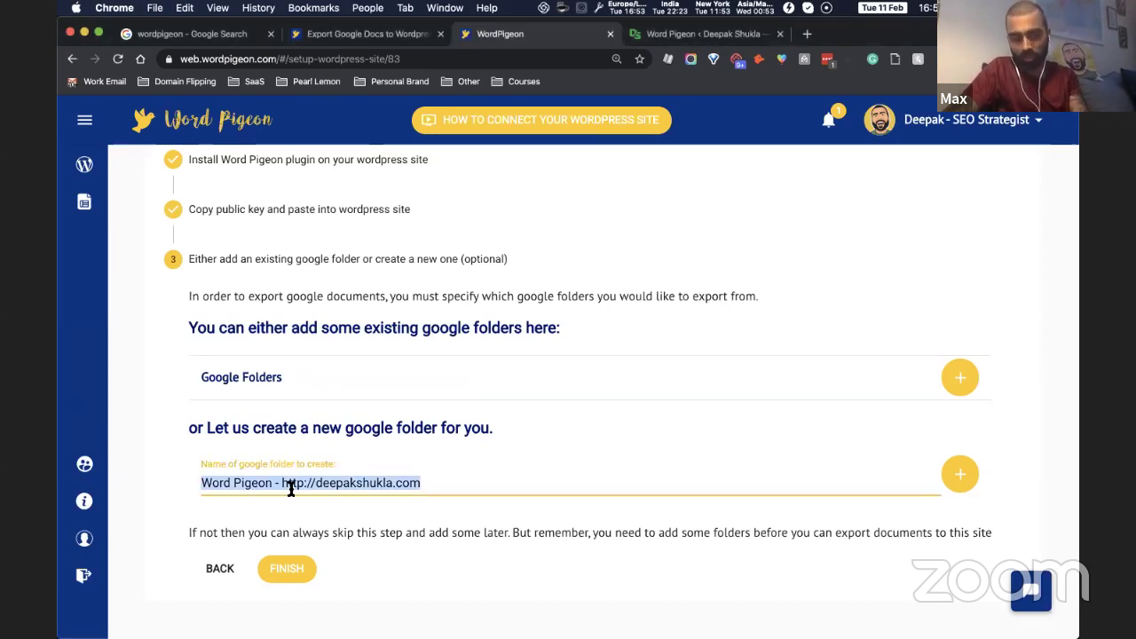
type("Word")
key("super+a")
key("BackSpace")
left_click(197, 401)
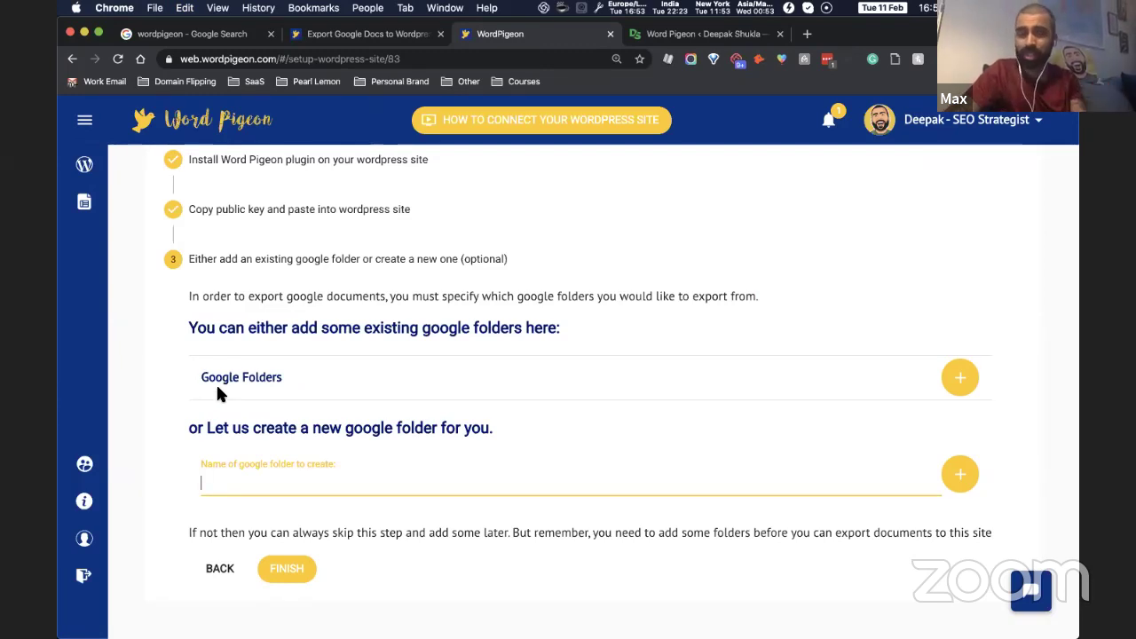
Step: Add the existing Google folder "Awesome Articles" to the site and finish the setup
left_click(959, 376)
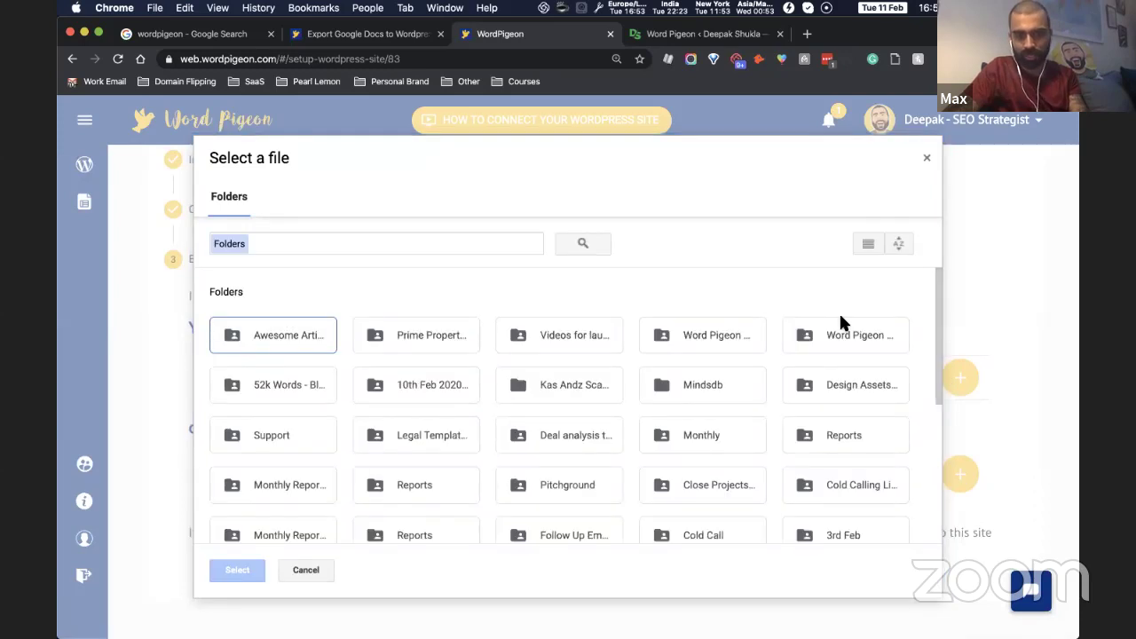
left_click(268, 331)
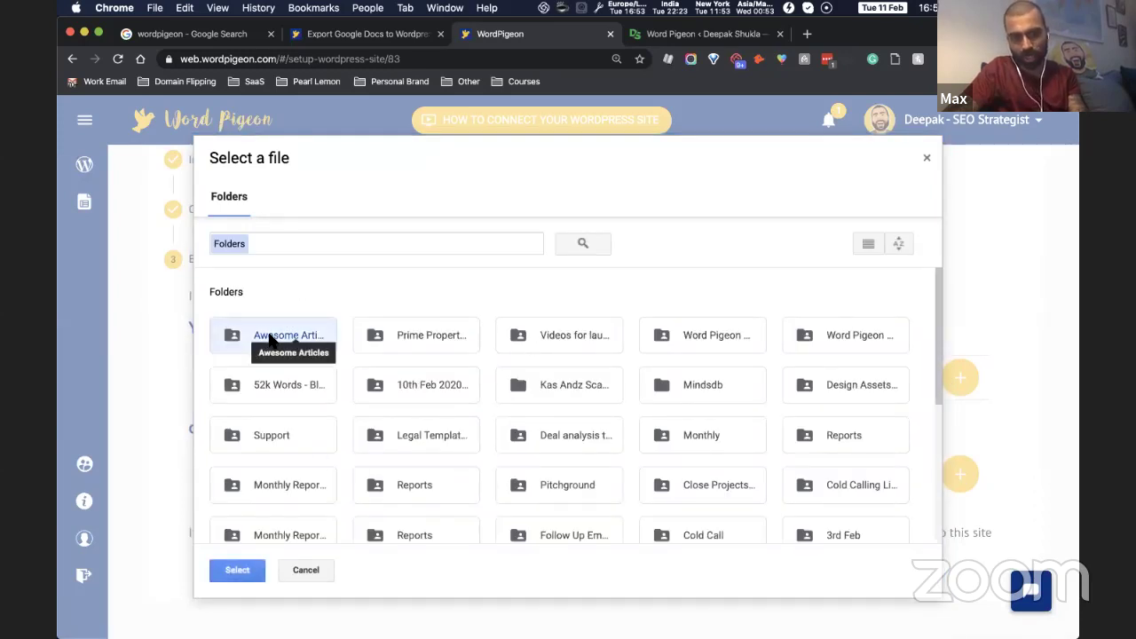
left_click(235, 572)
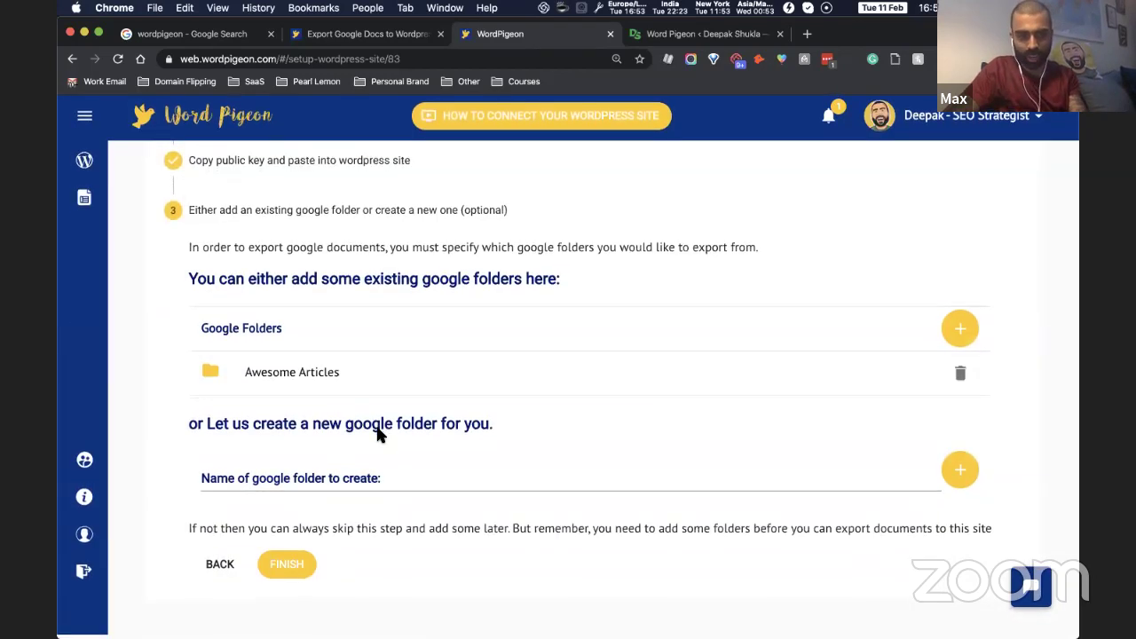
left_click(287, 569)
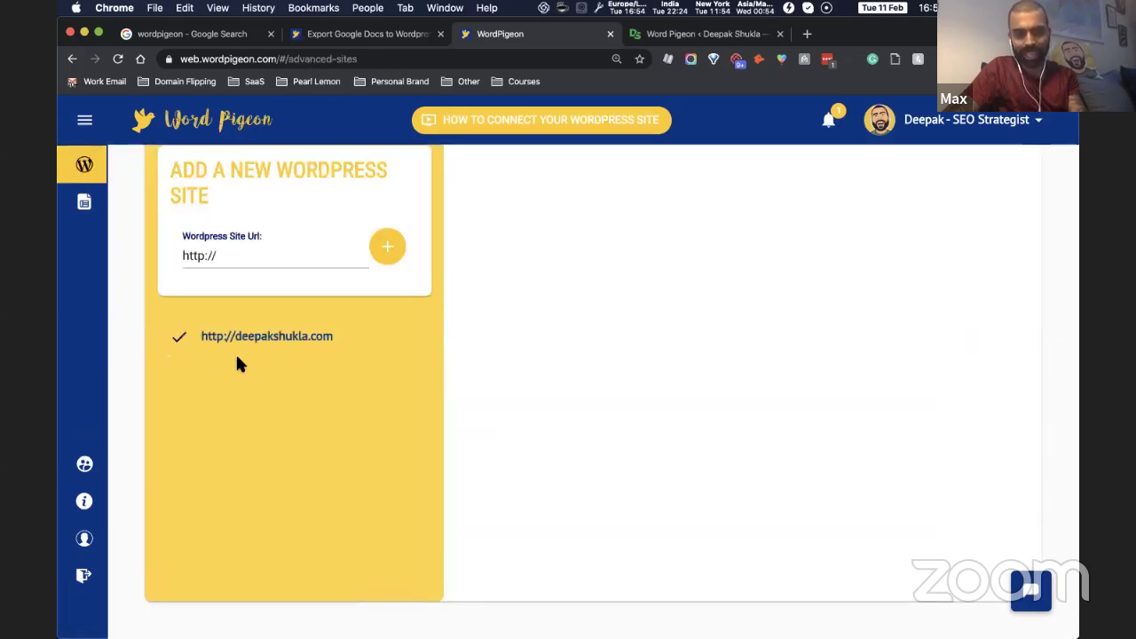
Step: Open WordPigeon's Google Docs page and look through the documents available for export to the site
left_click(89, 122)
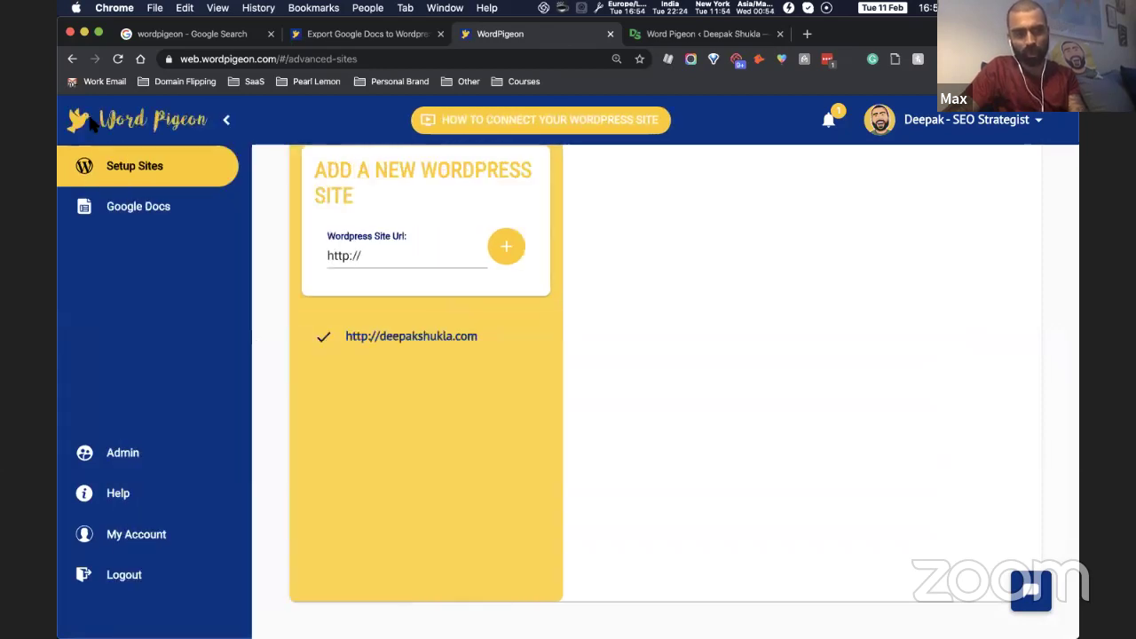
left_click(129, 214)
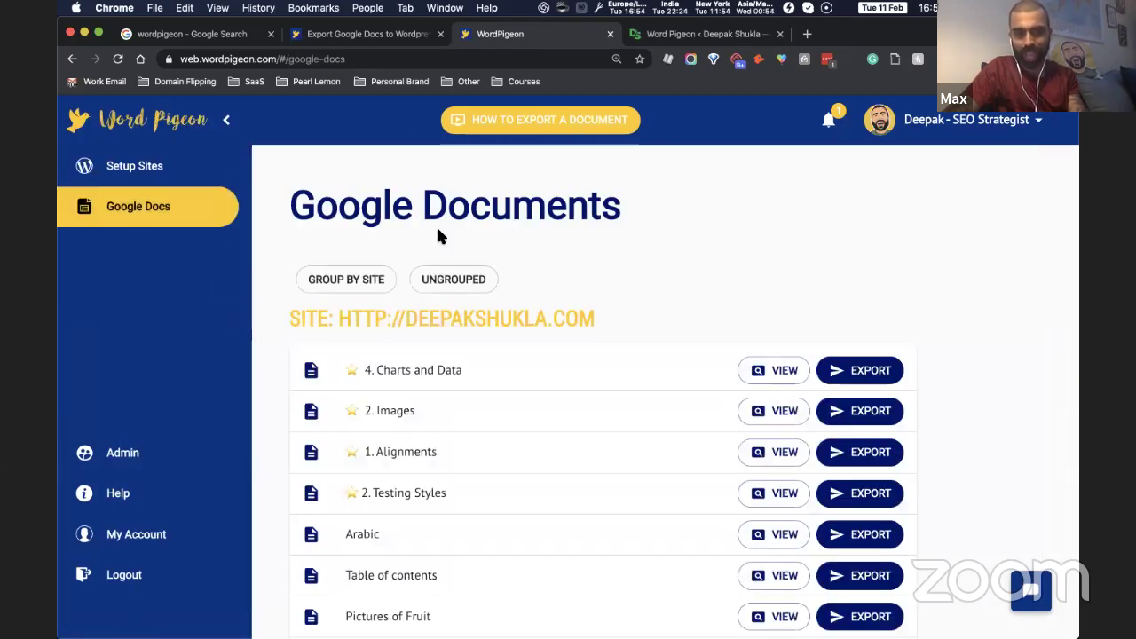
scroll(437, 233, "down", 5)
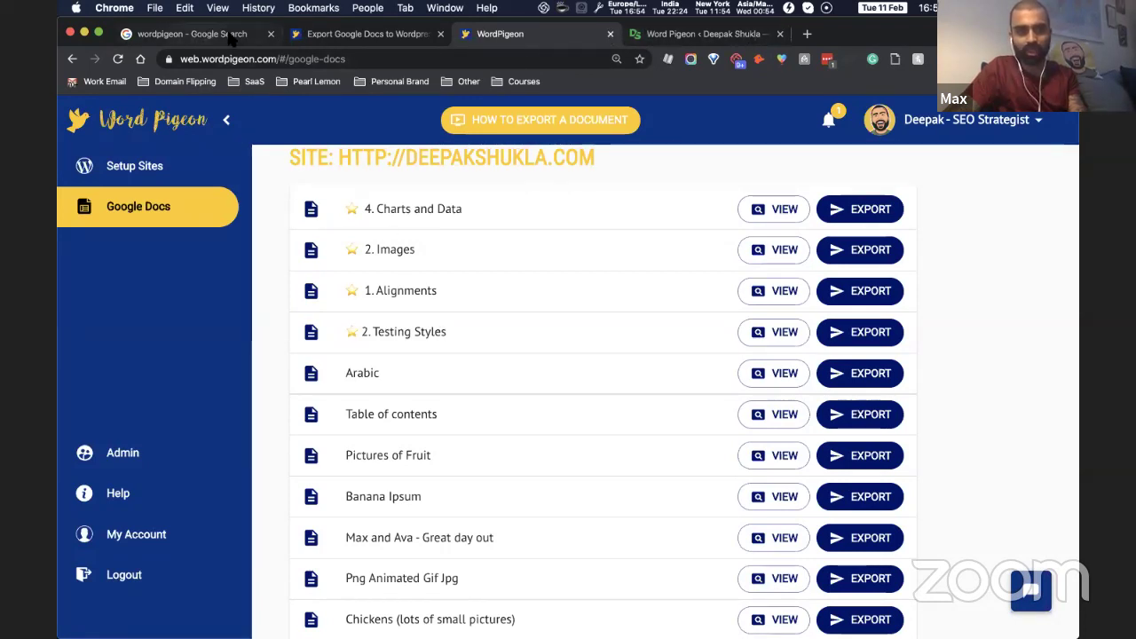
Step: Switch to the site's WordPress admin and start a new post
left_click(724, 40)
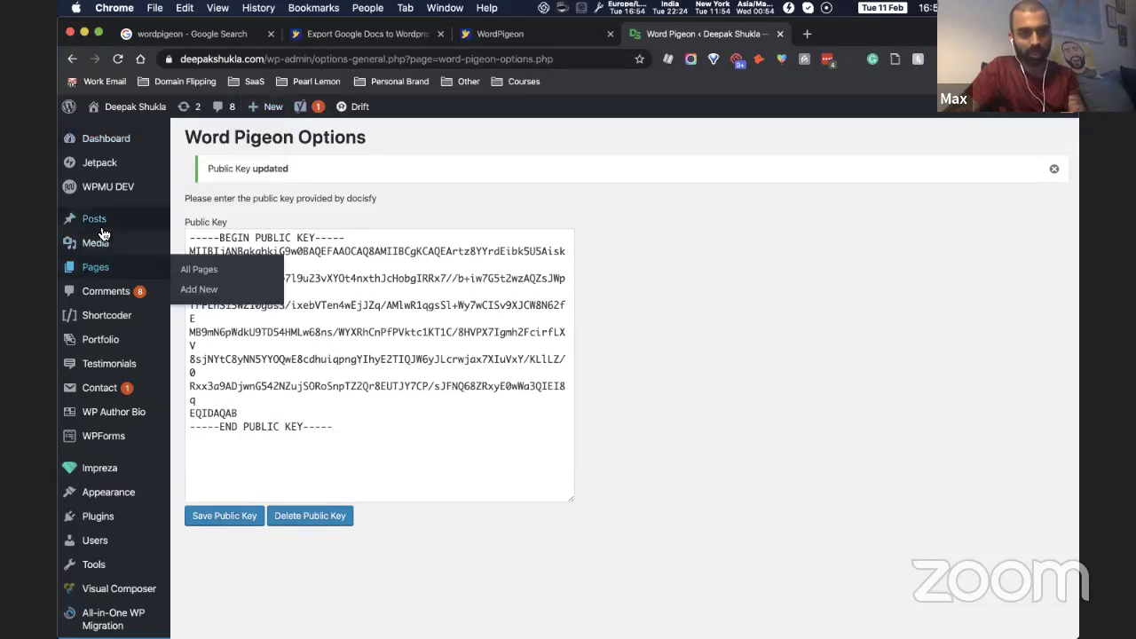
mouse_move(209, 225)
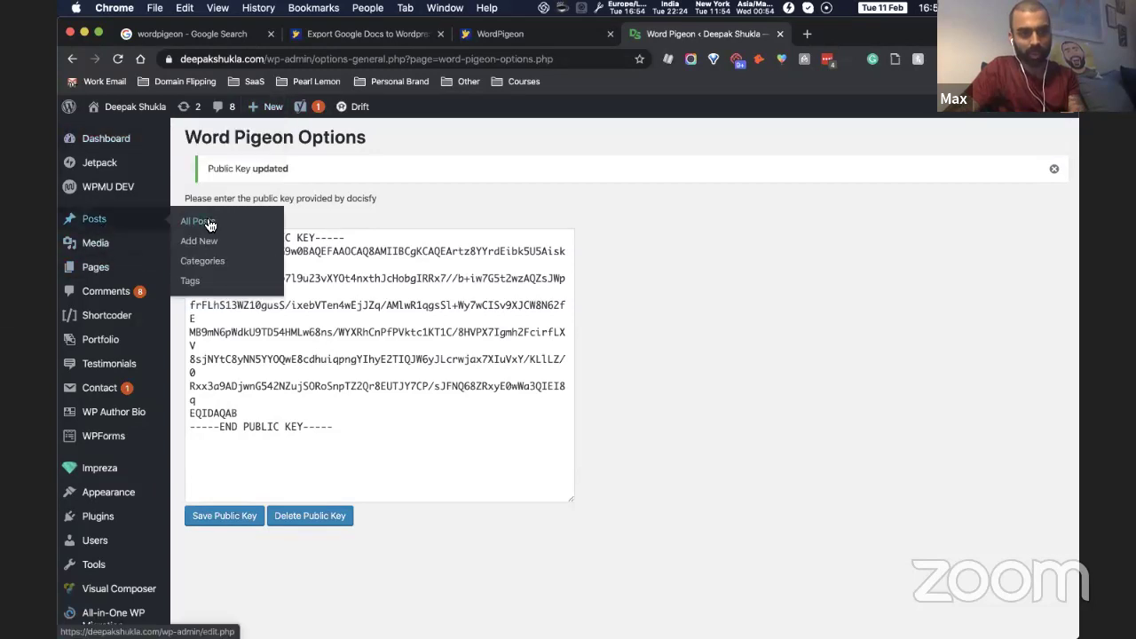
left_click(269, 140)
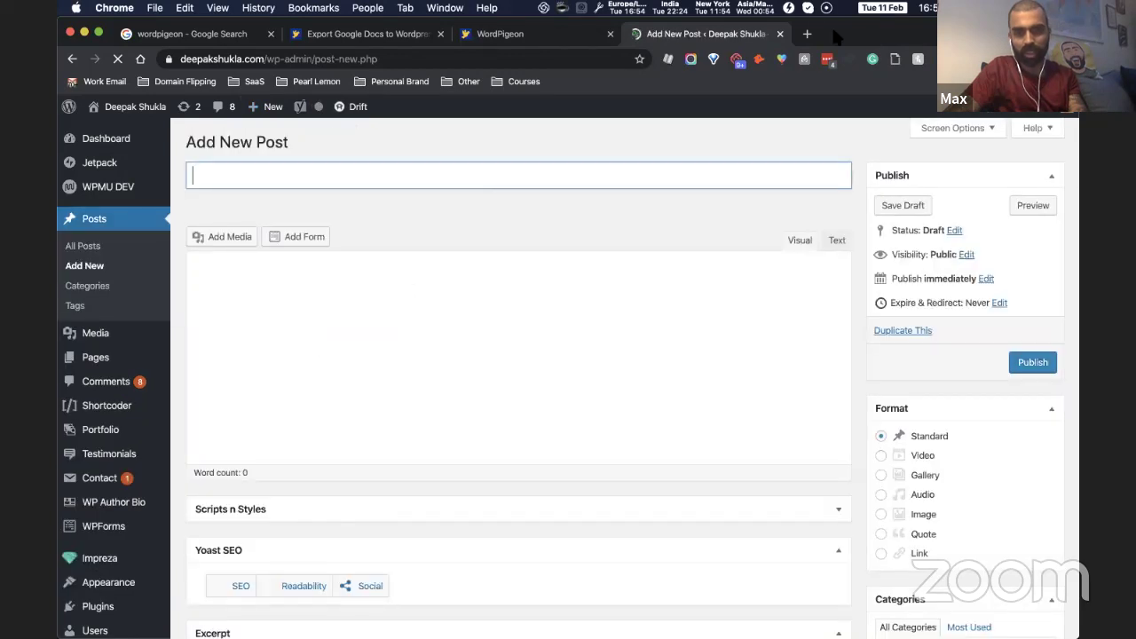
Step: Arrange the new post and the Google Docs window side by side, showing the Text Alignments document
left_click_drag(836, 37, 1077, 141)
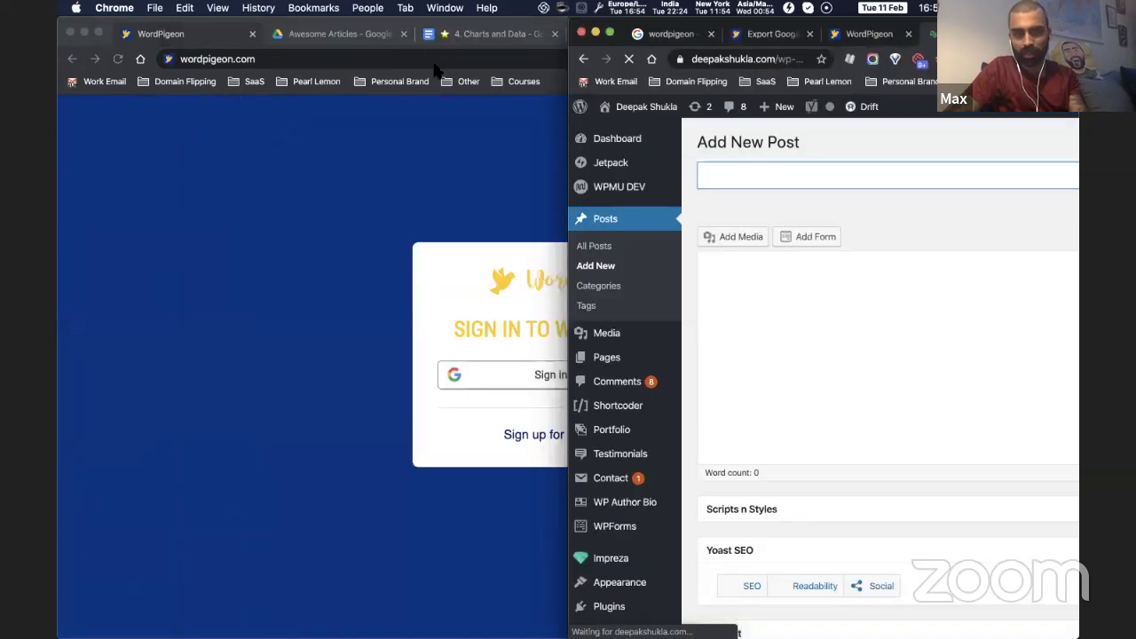
left_click_drag(426, 29, 56, 261)
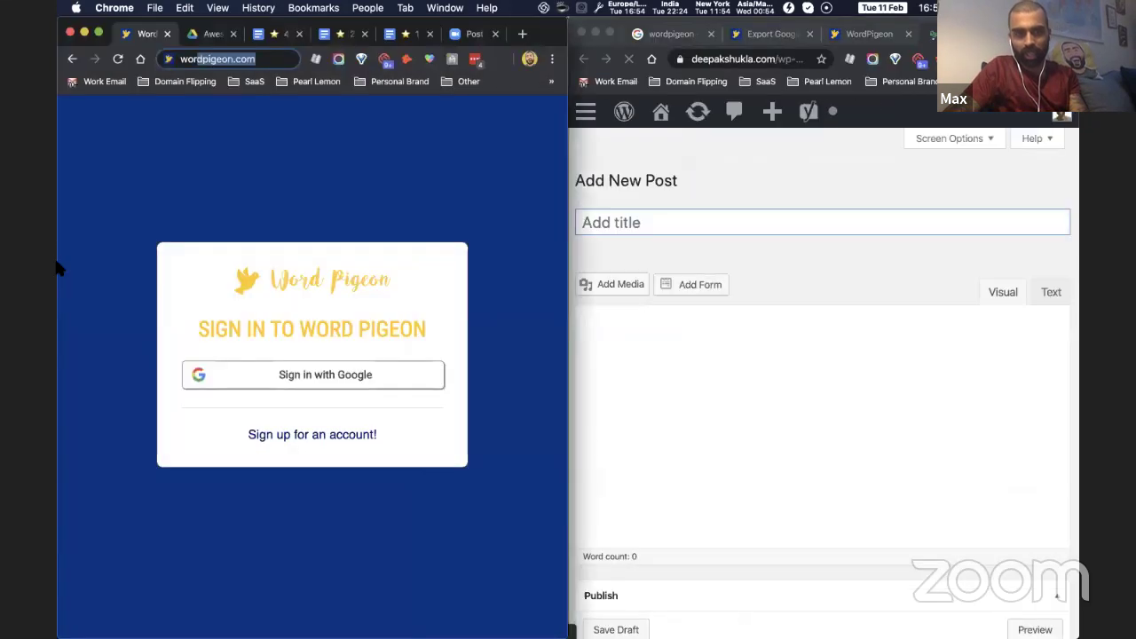
left_click(411, 34)
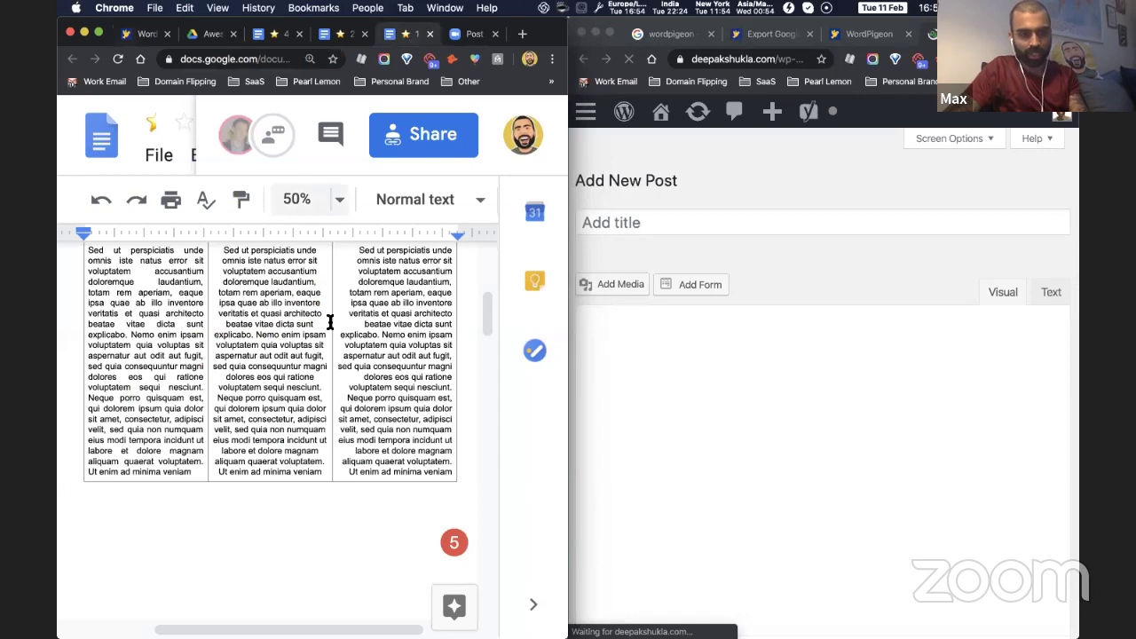
Step: Title the post "Example 1" and paste the entire Text Alignments document into its body
left_click(662, 320)
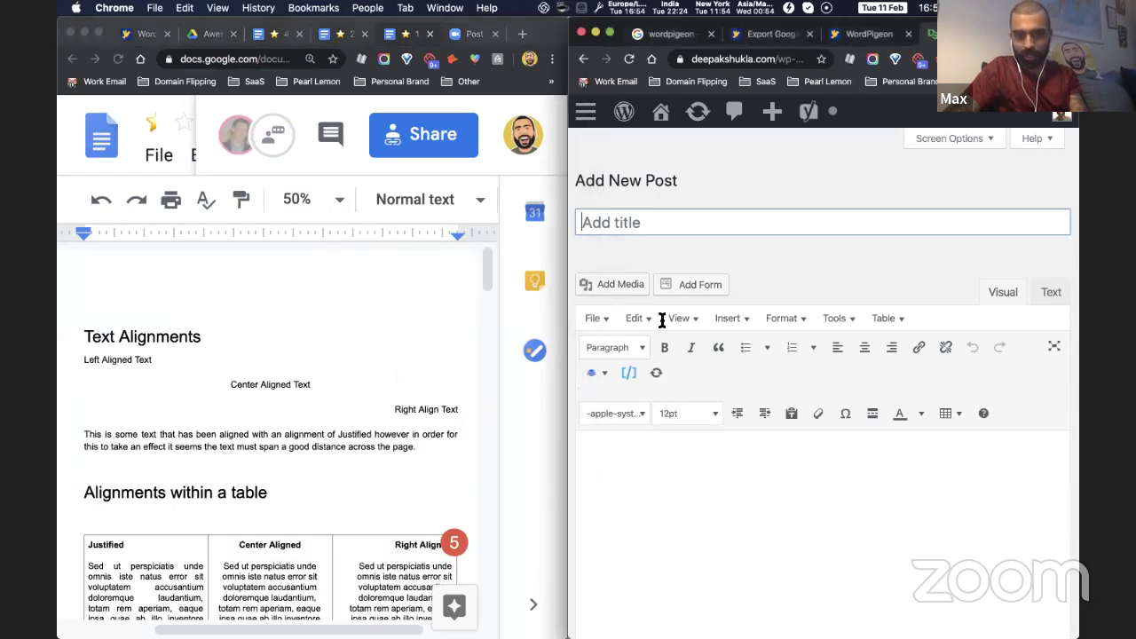
type("Example 1")
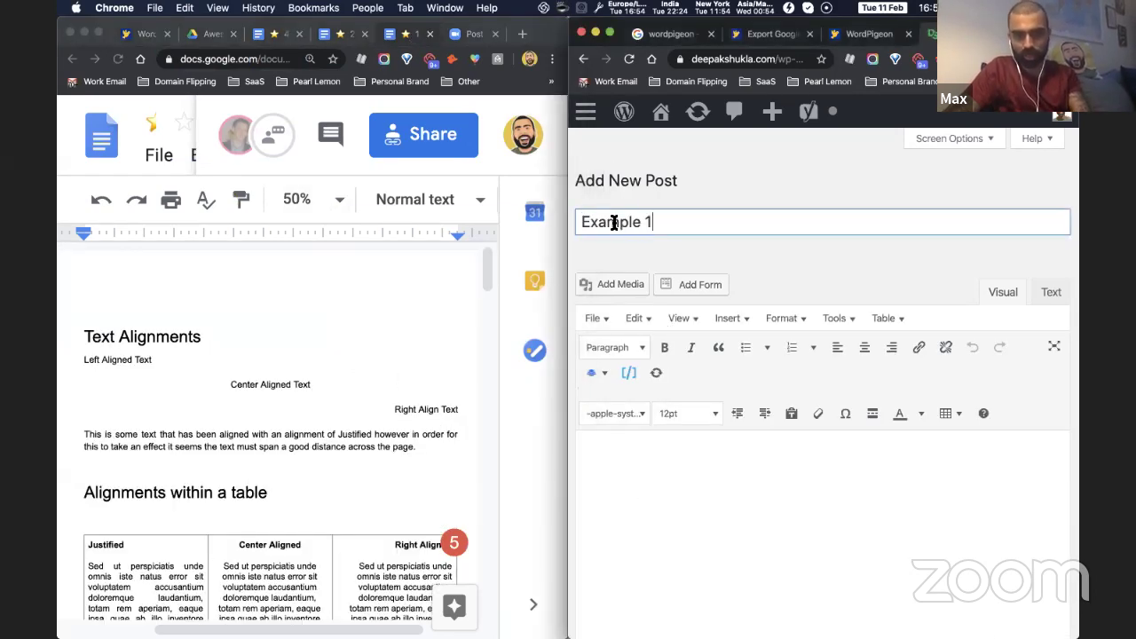
left_click(173, 317)
left_click(174, 311)
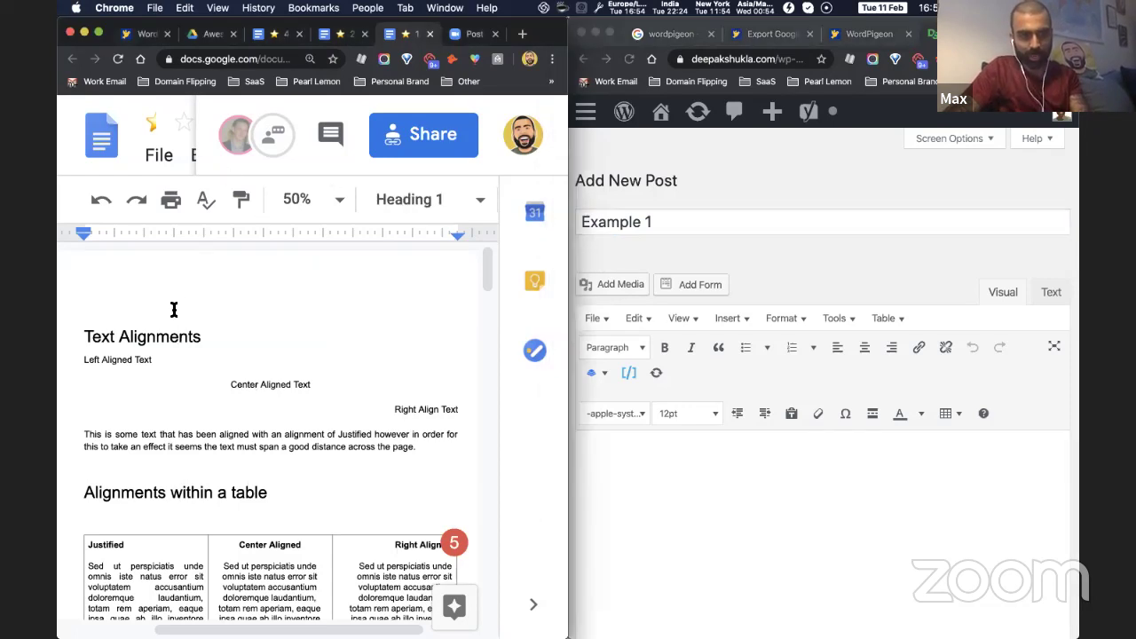
key("super+a")
key("super+c")
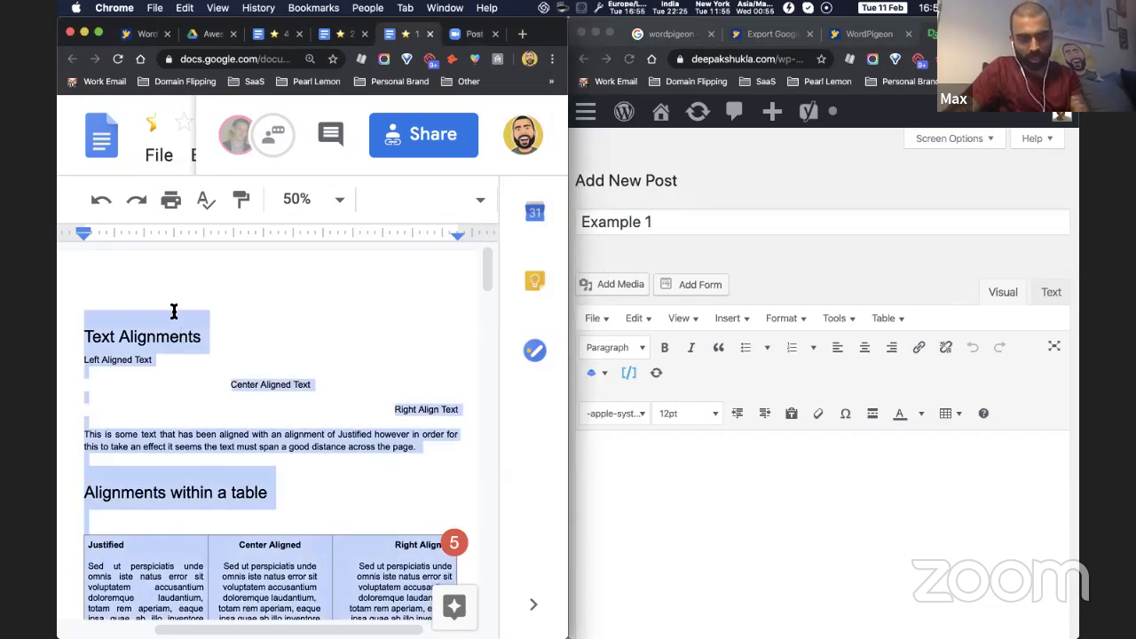
left_click(637, 478)
left_click(636, 477)
scroll(637, 478, "down", 3)
key("super+v")
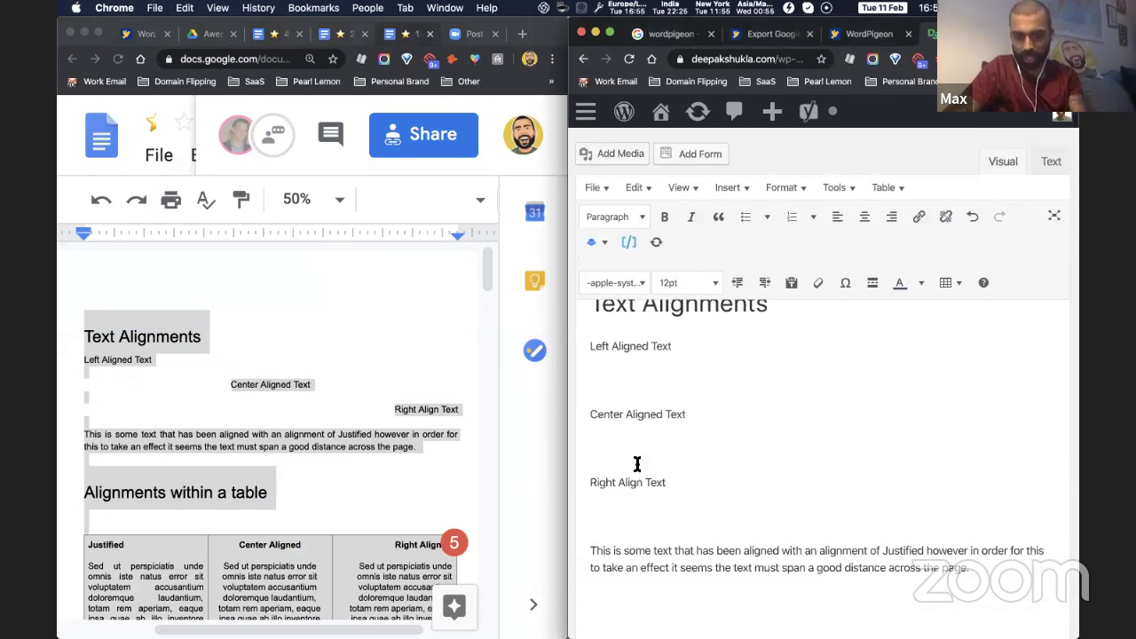
Step: Compare the pasted text alignments in the post with the original document and its table
scroll(652, 181, "up", 2)
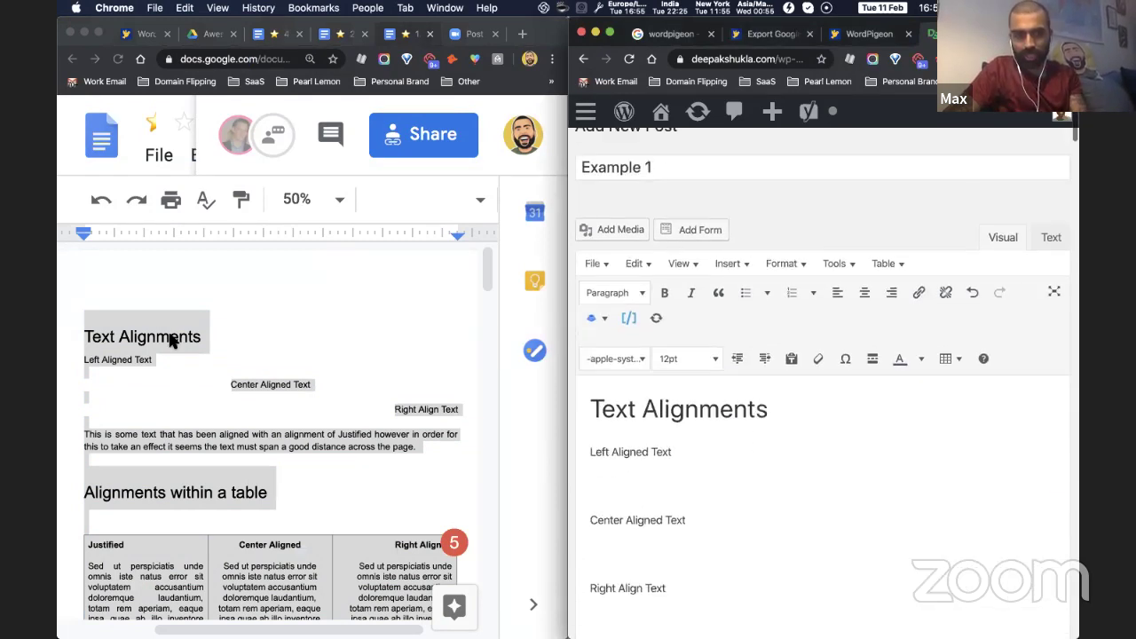
scroll(140, 382, "down", 2)
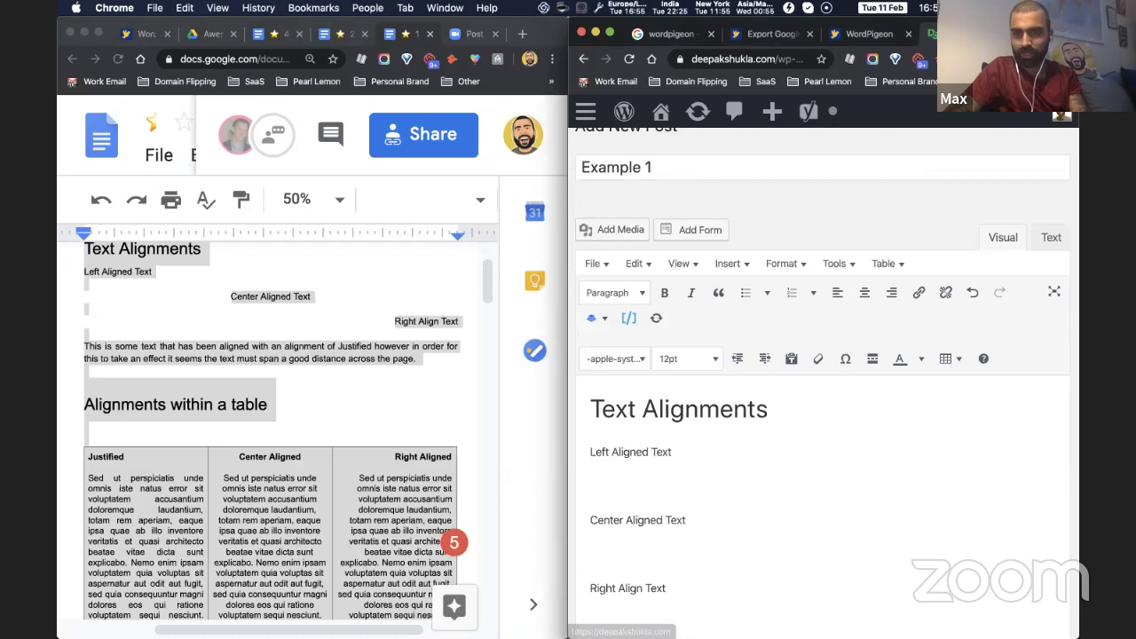
left_click(177, 451)
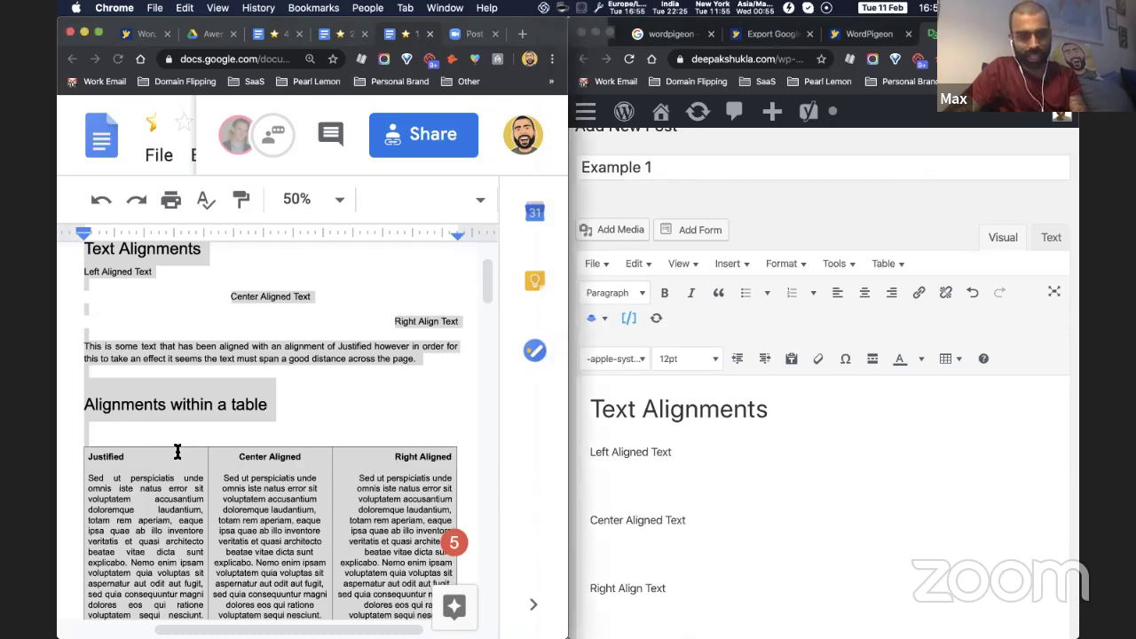
scroll(177, 451, "down", 2)
Step: Enlarge the post editor to full width and check the pasted picture alignment sections
key("ctrl+Up")
key("ctrl+Up")
left_click(848, 140)
key("ctrl+alt+Return")
scroll(302, 386, "down", 10)
scroll(303, 386, "down", 10)
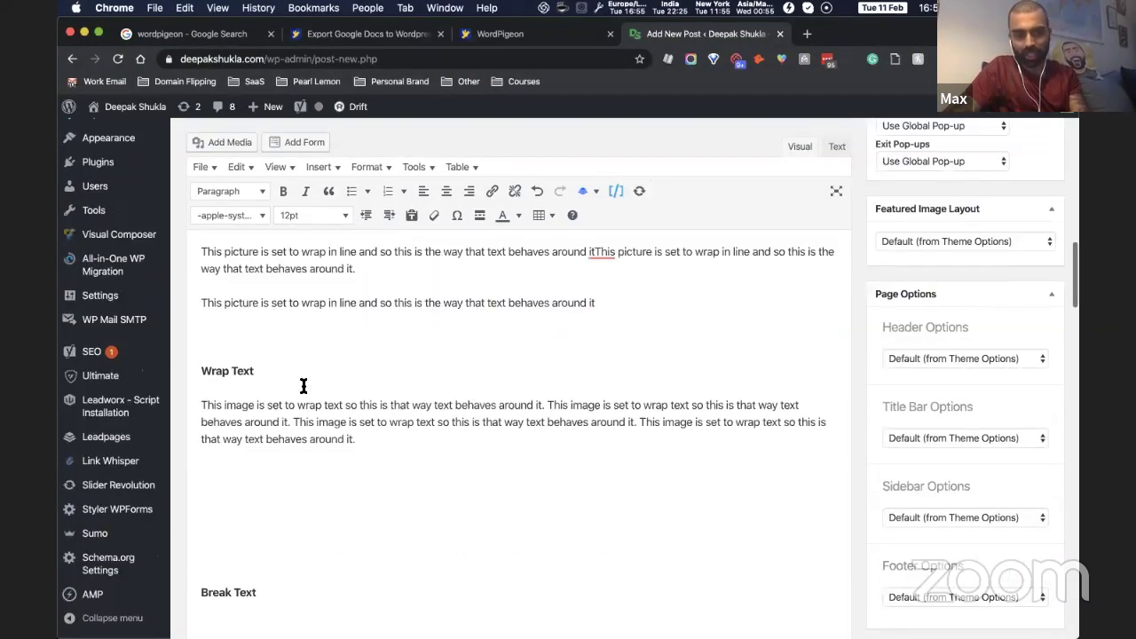
scroll(303, 386, "up", 2)
scroll(303, 360, "up", 3)
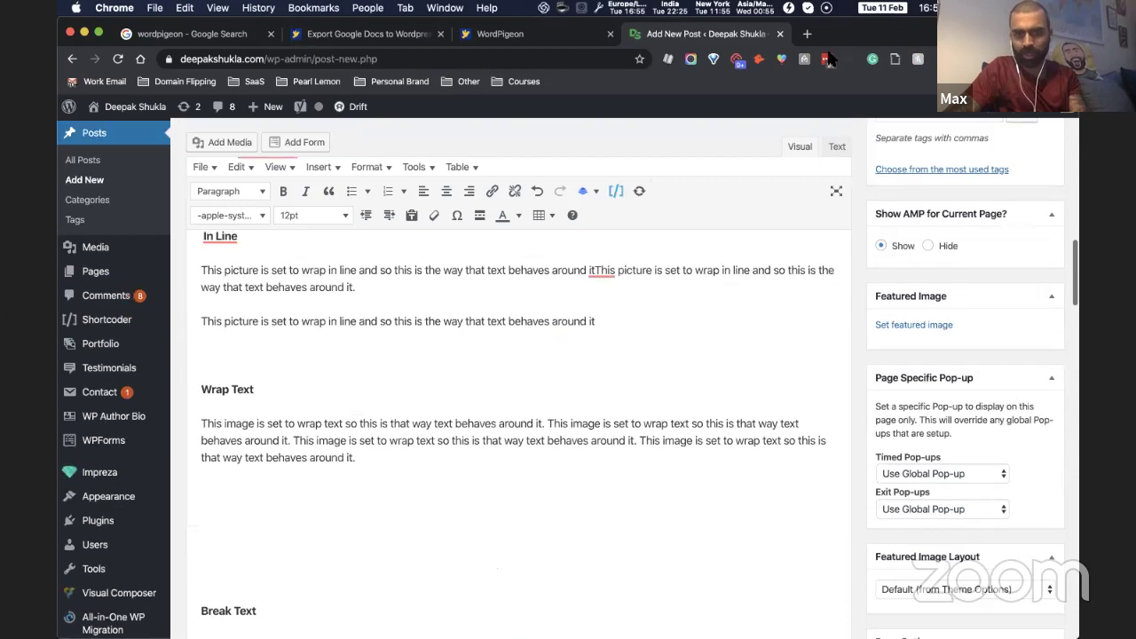
Step: Compare the document's Wrap Text and Break Text pictures with the same sections in the post
key("ctrl+alt+Right")
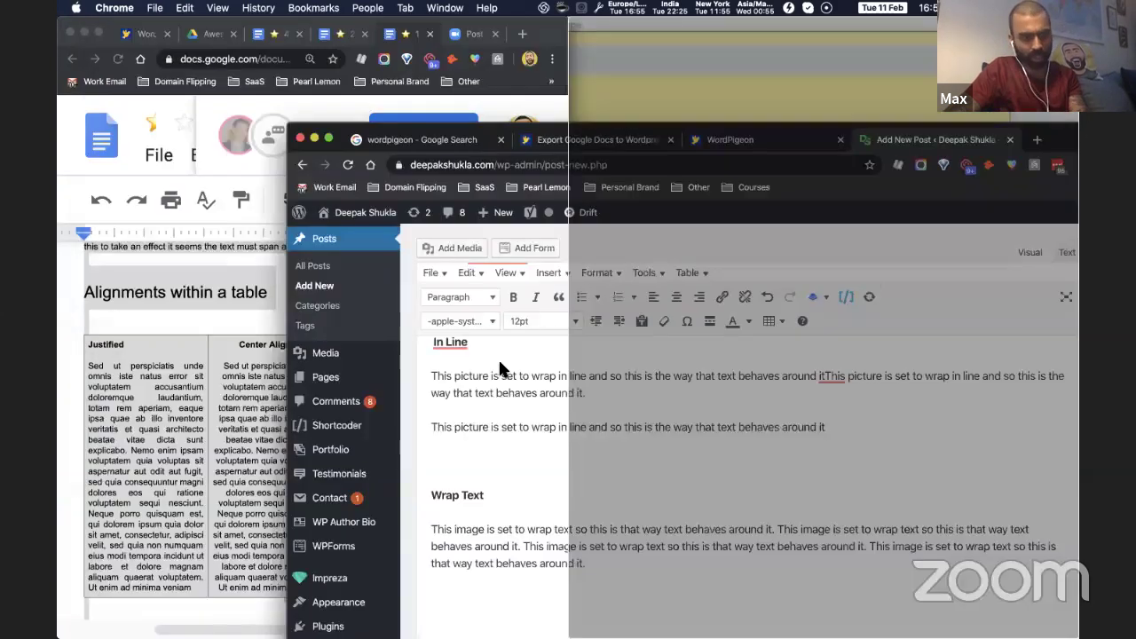
scroll(434, 380, "down", 3)
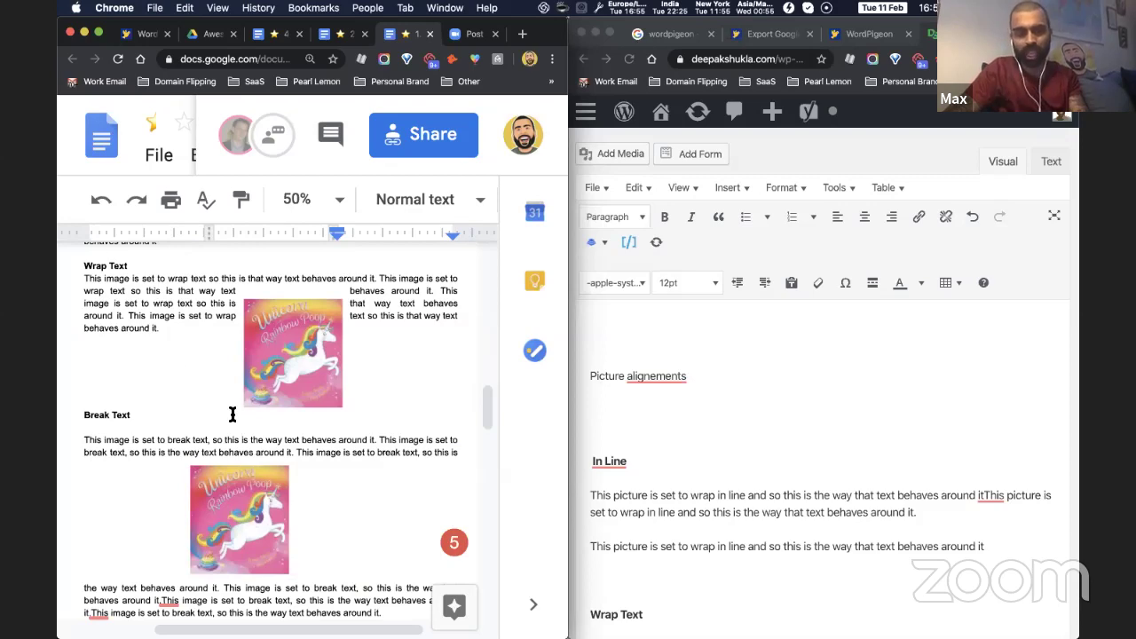
key("ctrl+alt+Return")
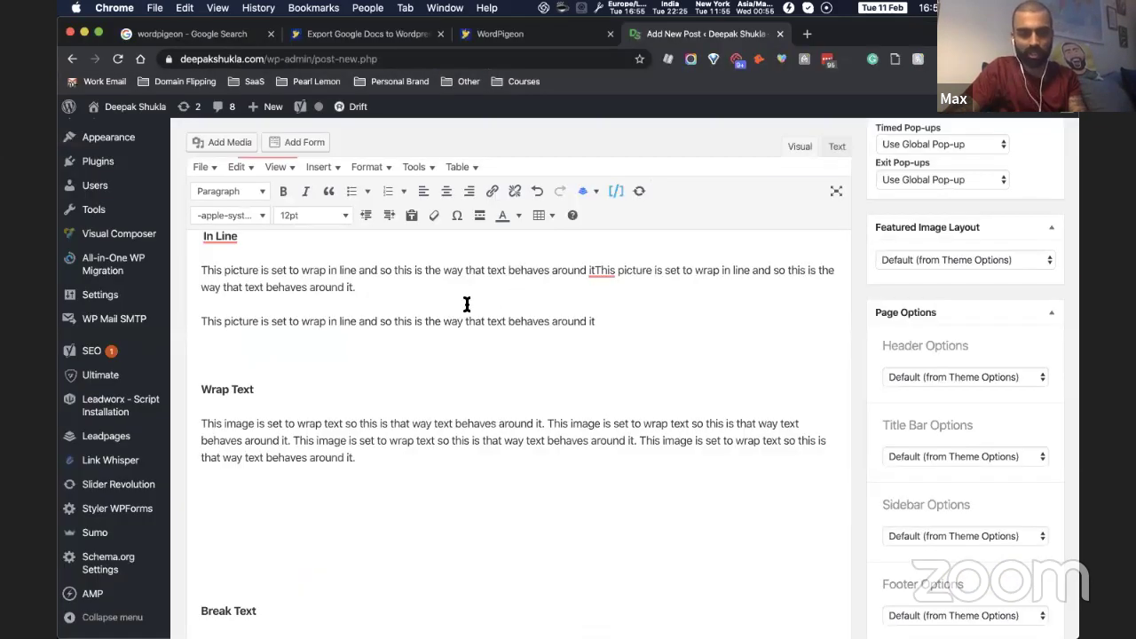
scroll(363, 333, "down", 5)
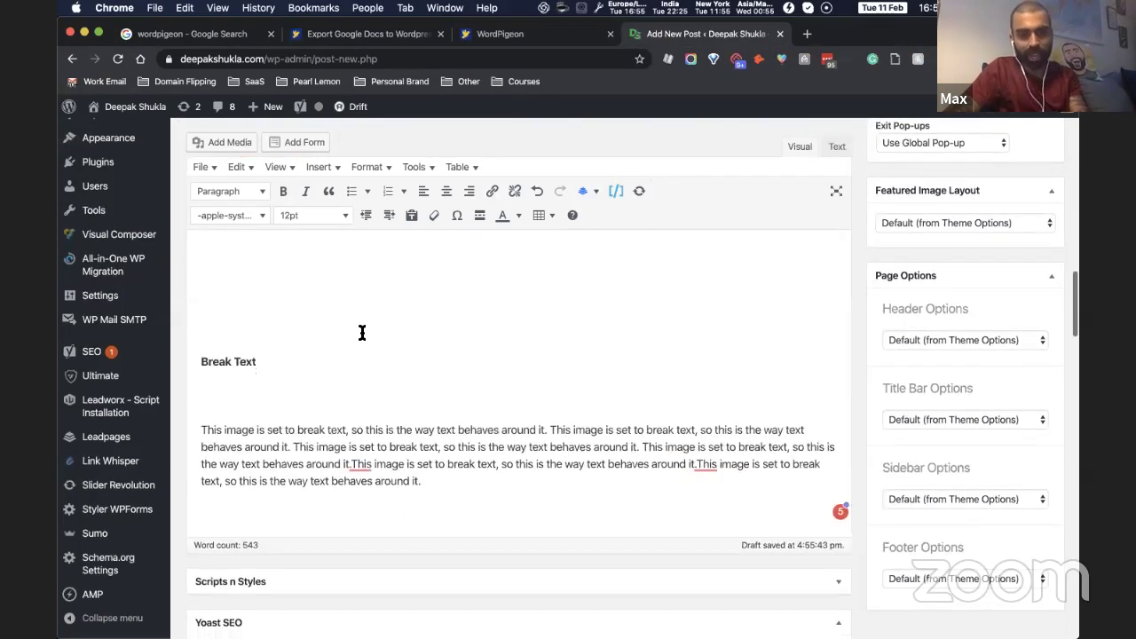
scroll(245, 349, "up", 10)
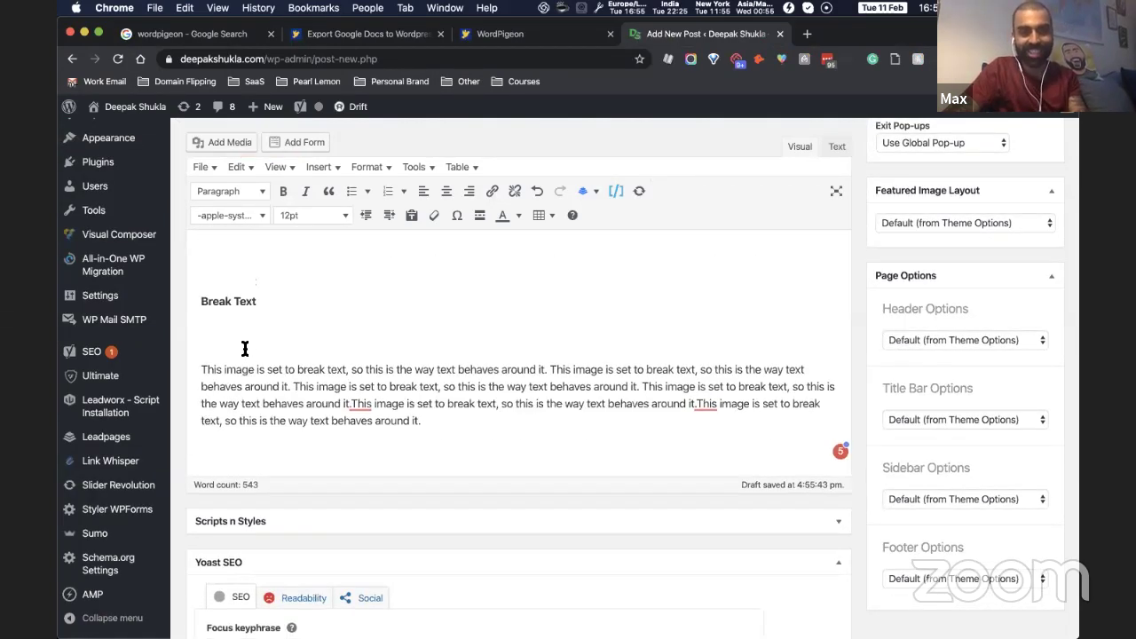
scroll(246, 349, "up", 5)
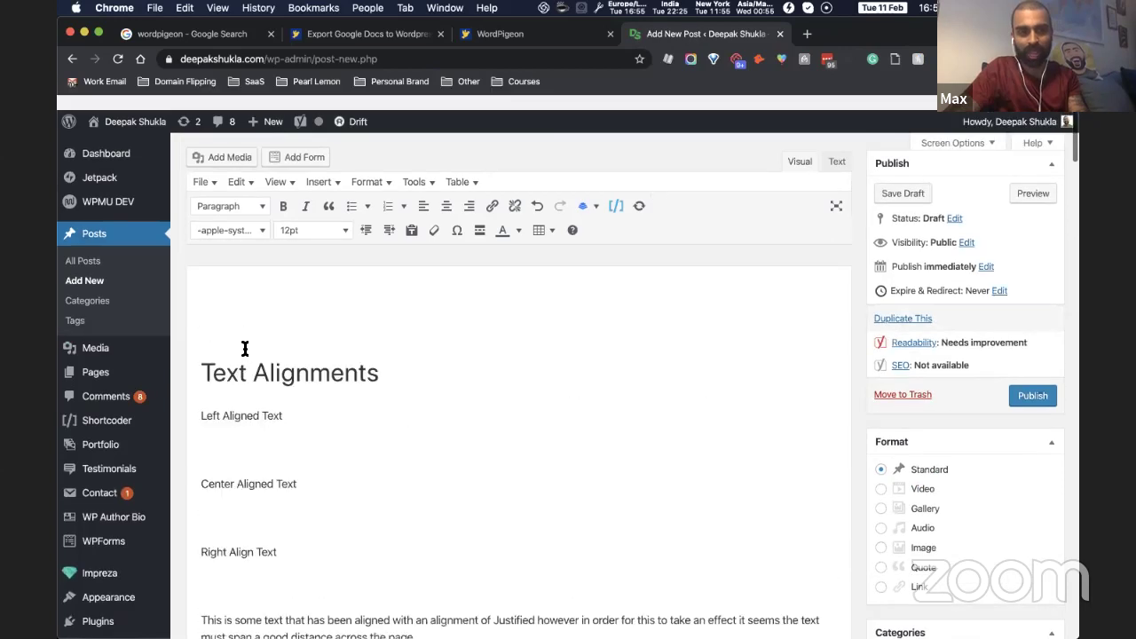
Step: Preview the "Example 1" post and examine how its text alignments, table and picture sections are rendered
left_click(1028, 206)
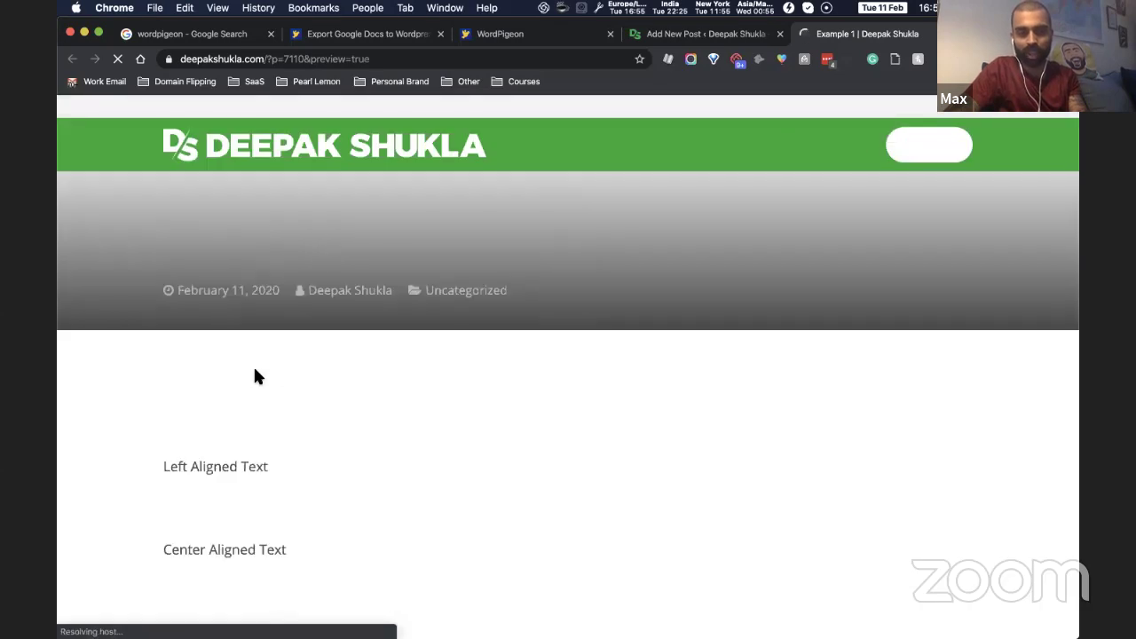
scroll(339, 273, "down", 3)
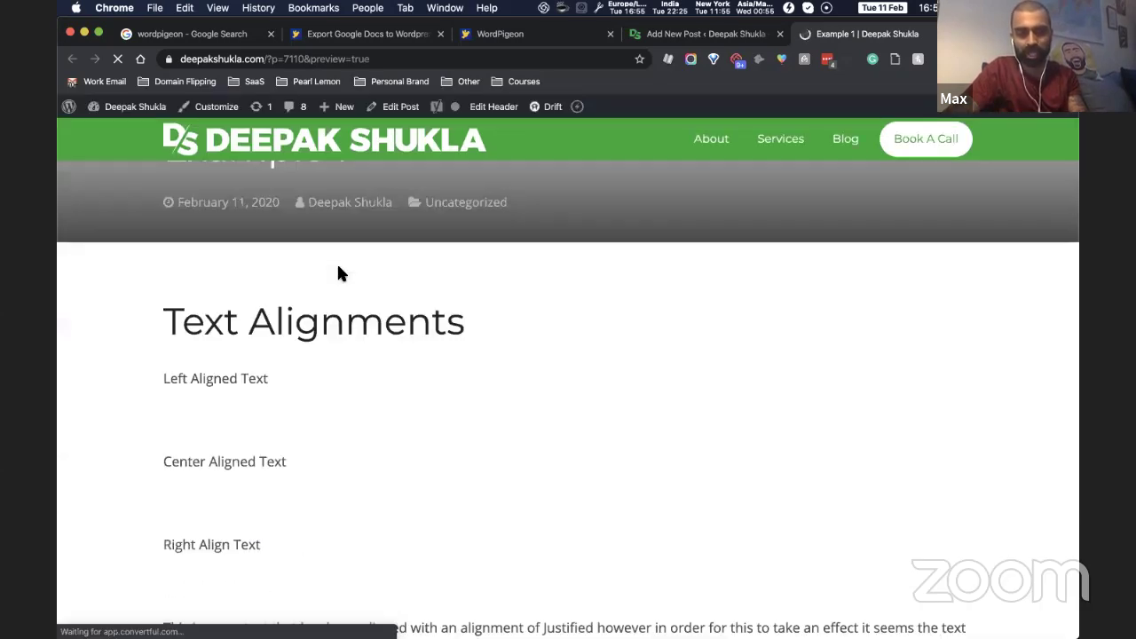
scroll(338, 266, "down", 12)
scroll(337, 266, "up", 8)
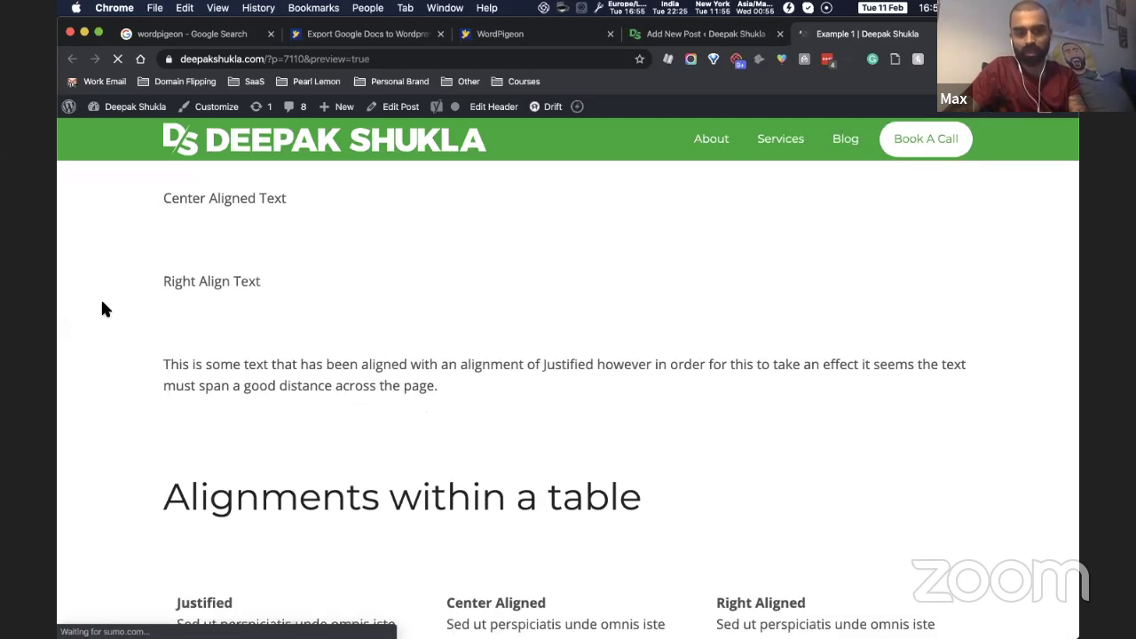
scroll(102, 308, "down", 5)
scroll(102, 308, "down", 15)
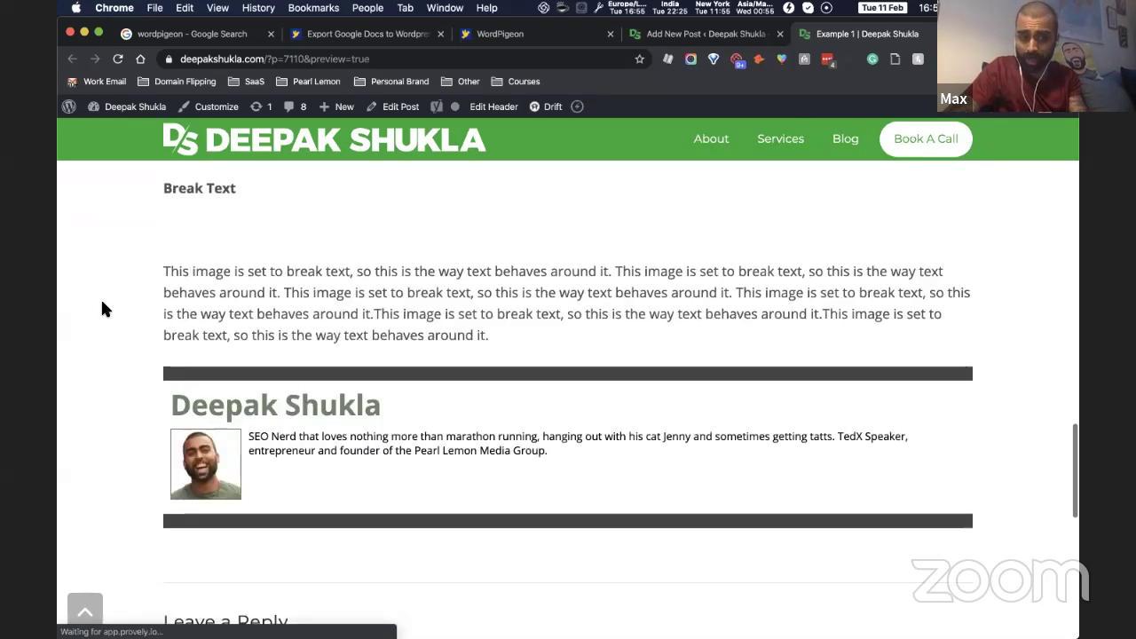
scroll(101, 308, "up", 20)
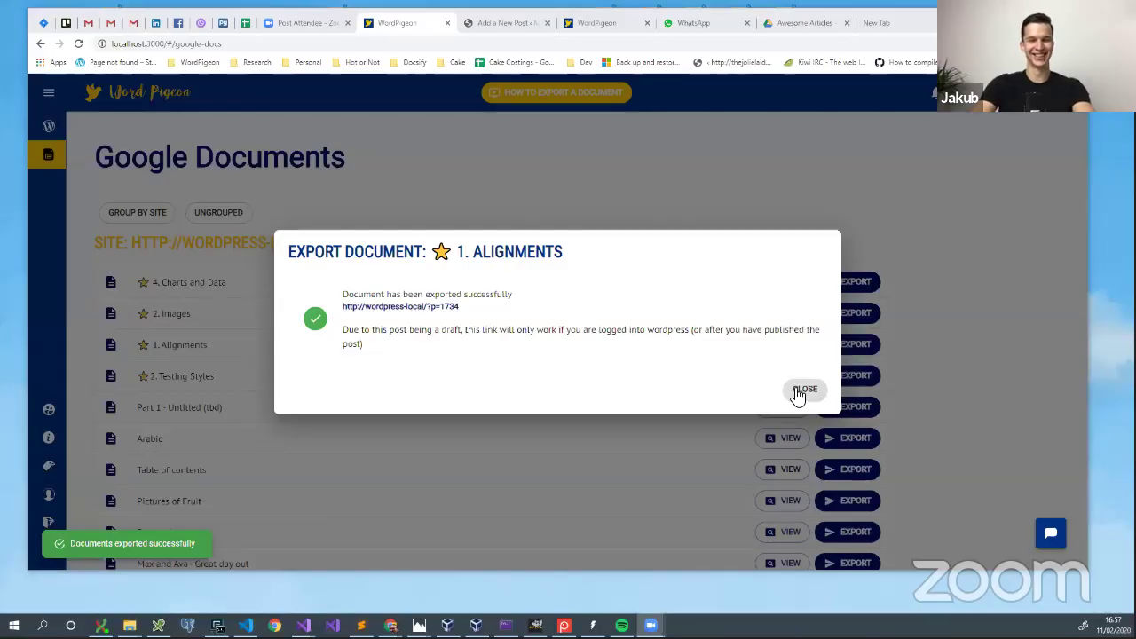
Step: Close the export confirmation for "1. Alignments" and view the charts in the "4. Charts and Data" document
left_click(804, 390)
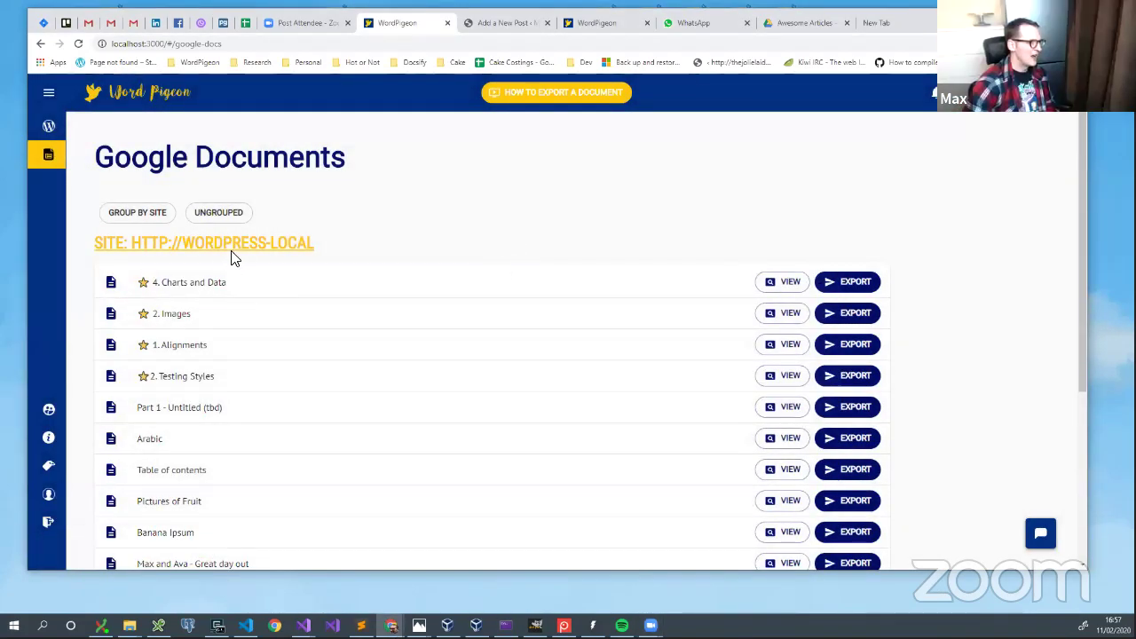
left_click(793, 291)
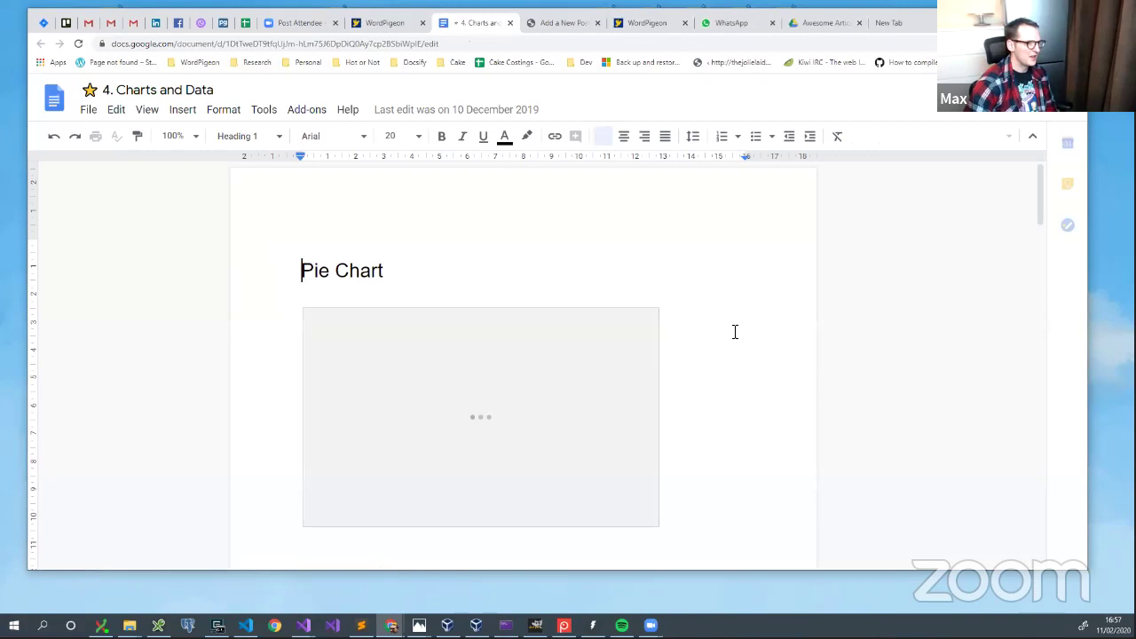
scroll(532, 308, "down", 10)
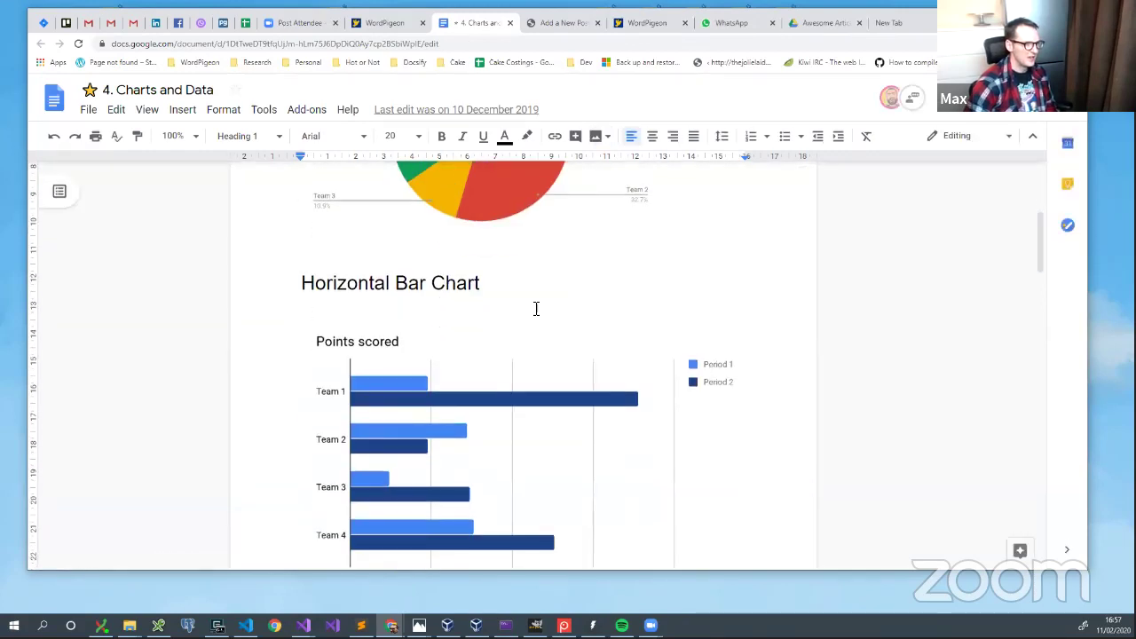
scroll(551, 345, "down", 5)
scroll(551, 345, "up", 8)
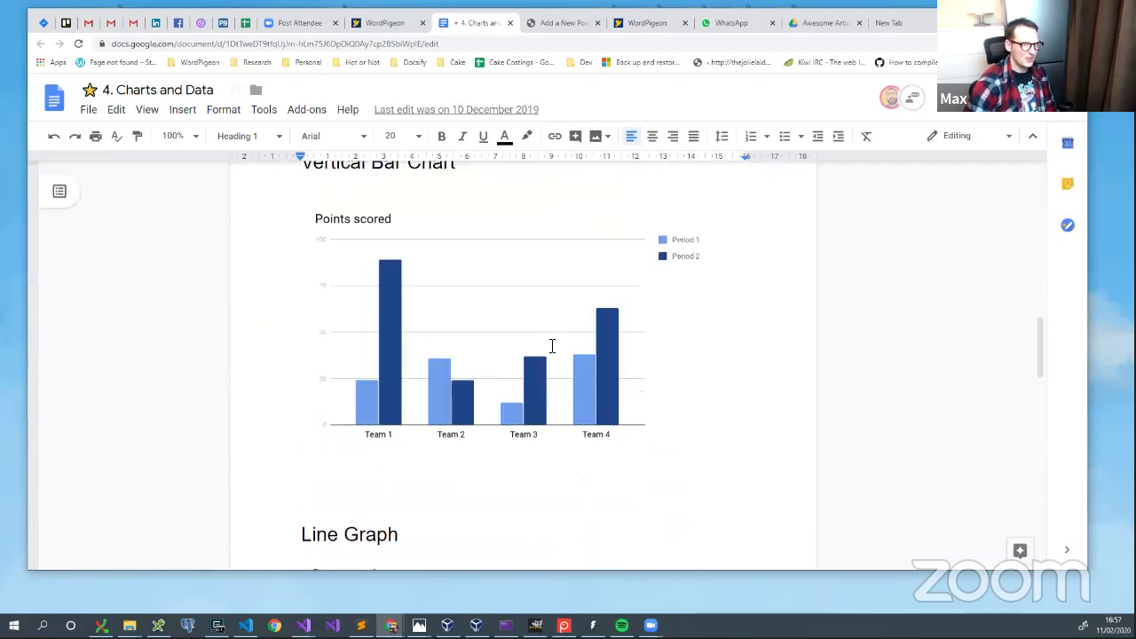
Step: Start the WordPigeon export of "4. Charts and Data" as a post and open the publication status options
left_click(386, 23)
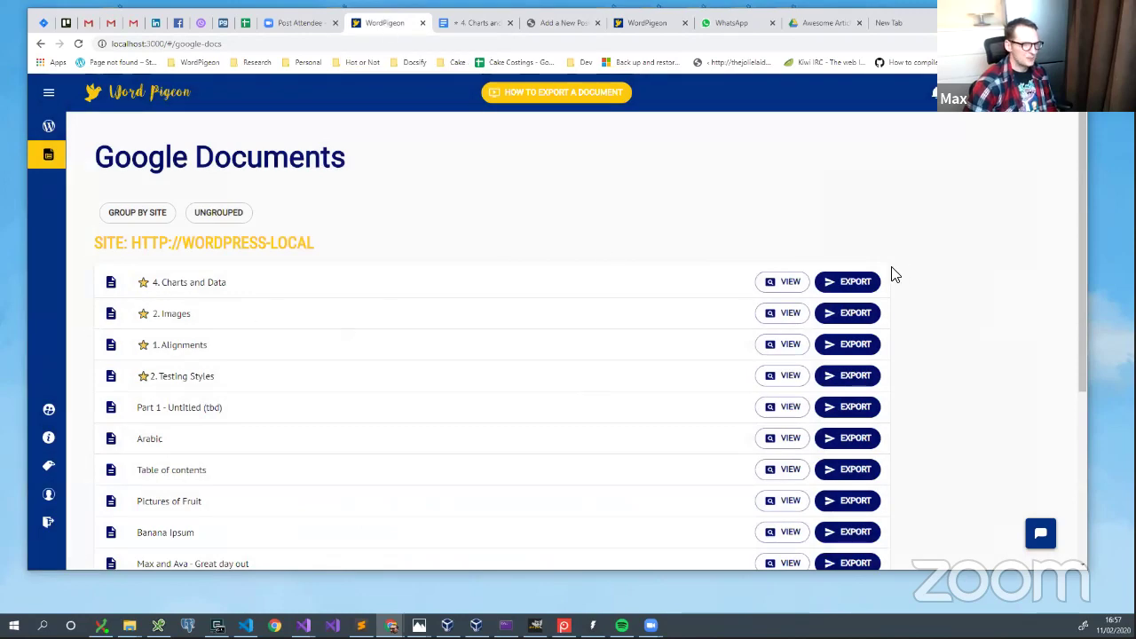
left_click(842, 286)
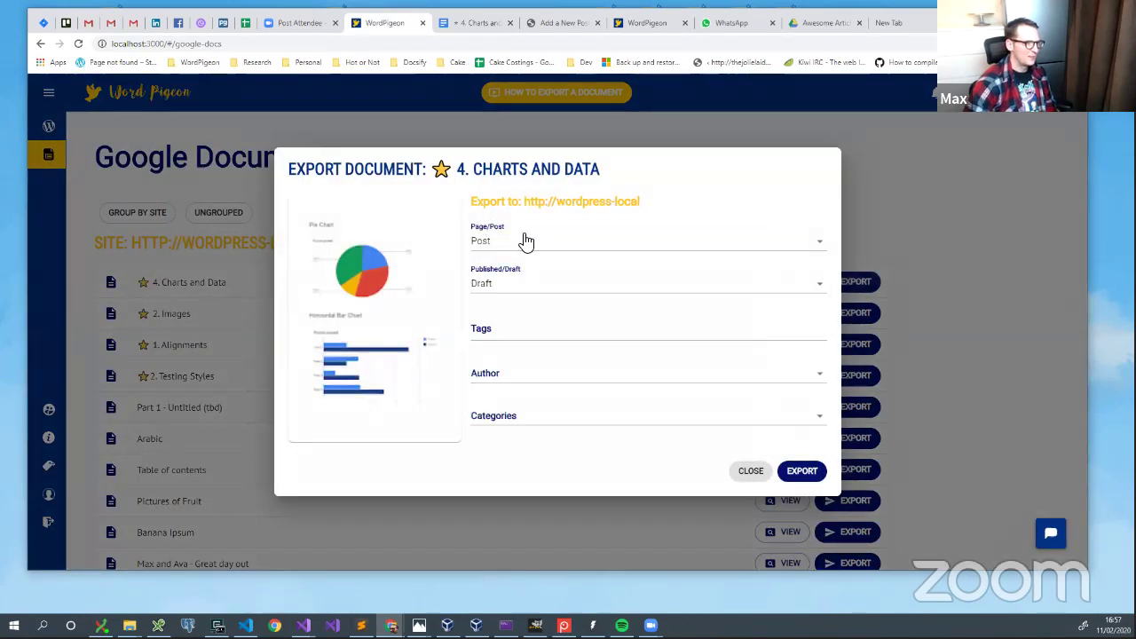
left_click(525, 240)
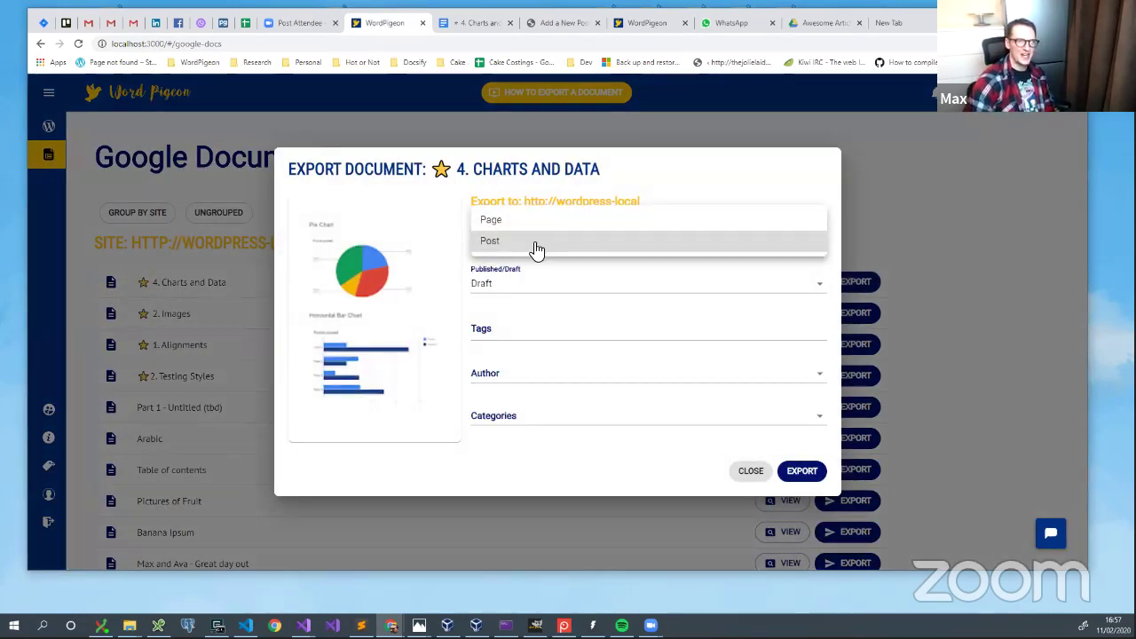
left_click(533, 248)
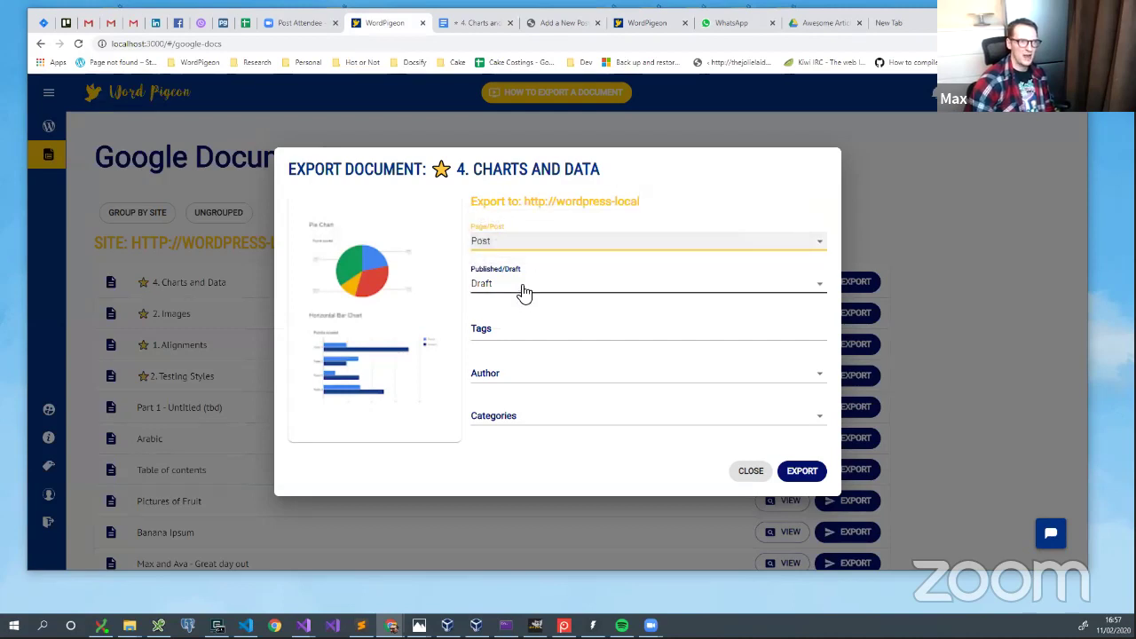
left_click(525, 293)
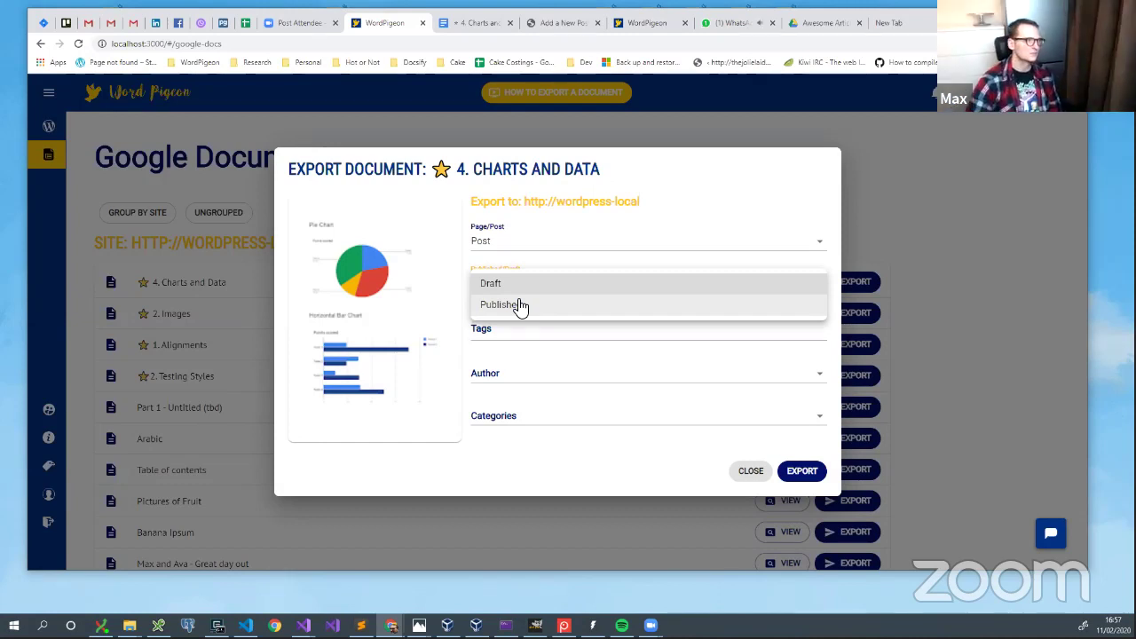
Step: Close the WhatsApp page and return to the export form for "4. Charts and Data"
left_click(725, 25)
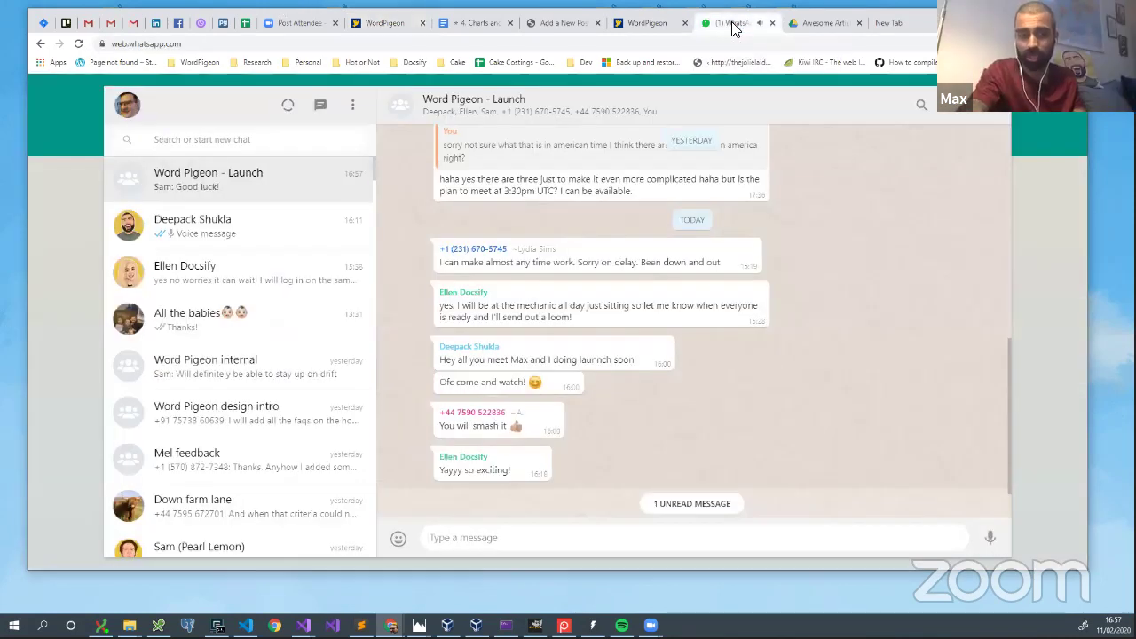
left_click(772, 24)
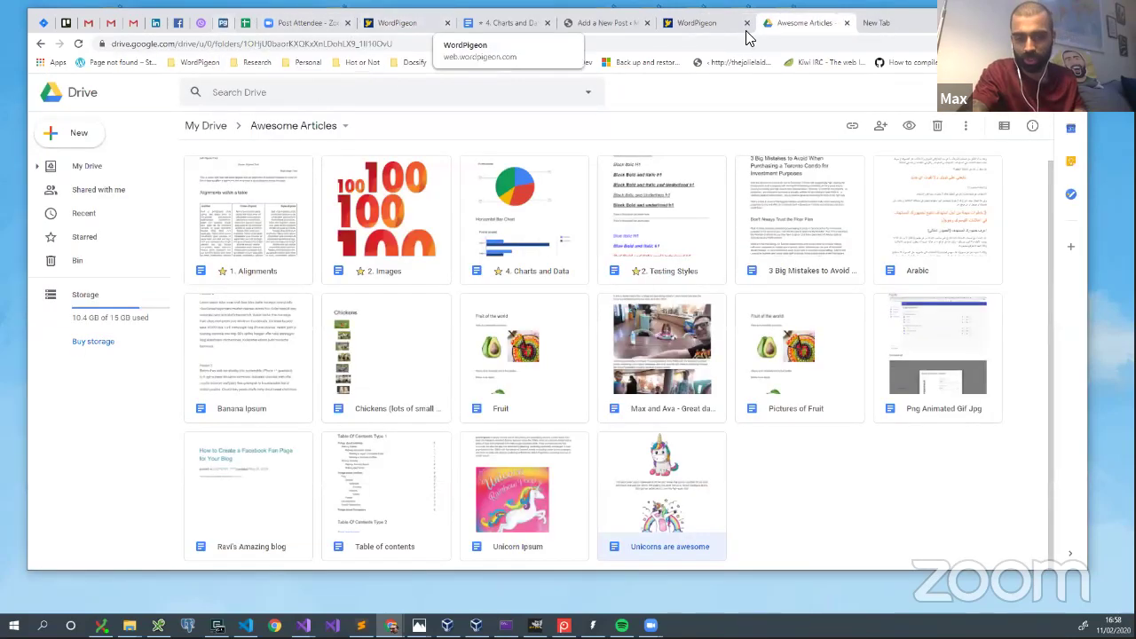
left_click(695, 33)
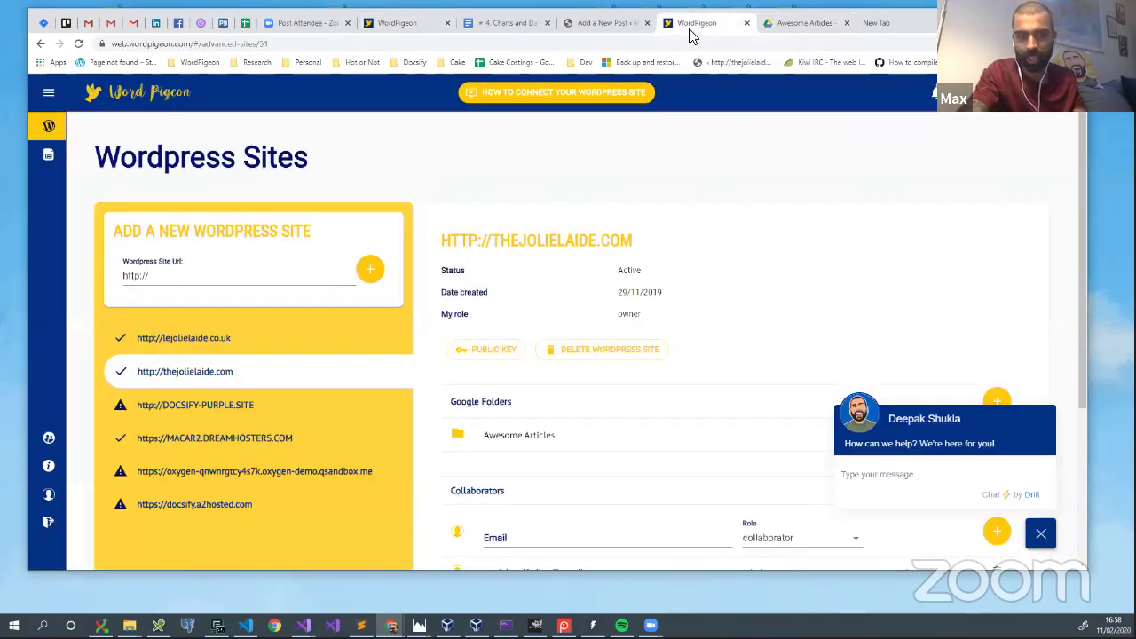
left_click(391, 24)
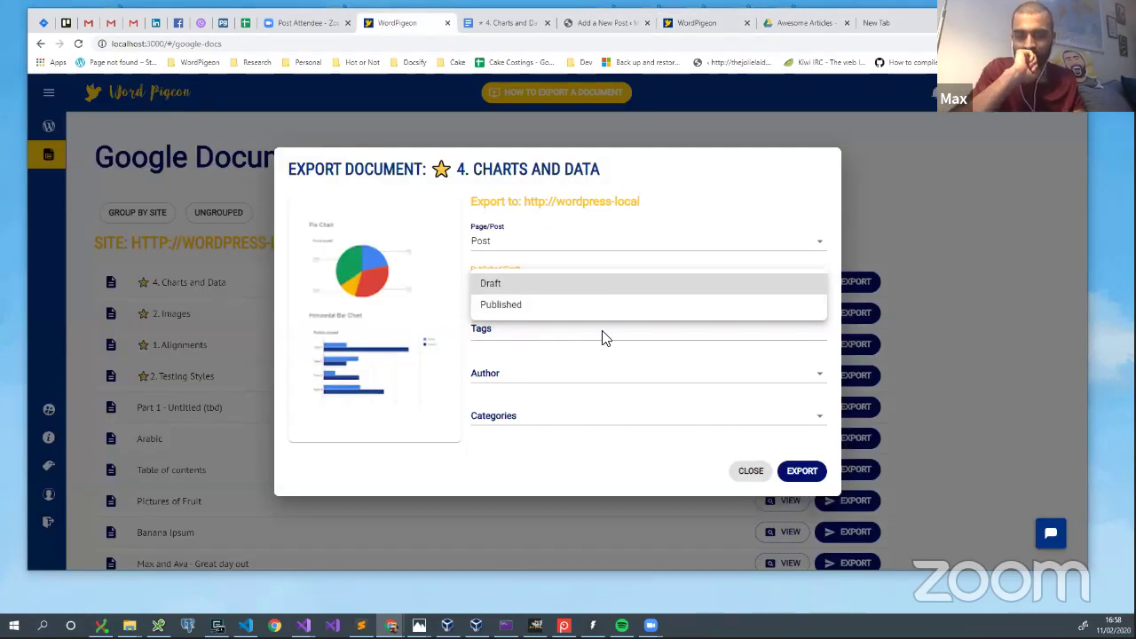
Step: Keep Post as the export type and set its publication status to Published
left_click(544, 258)
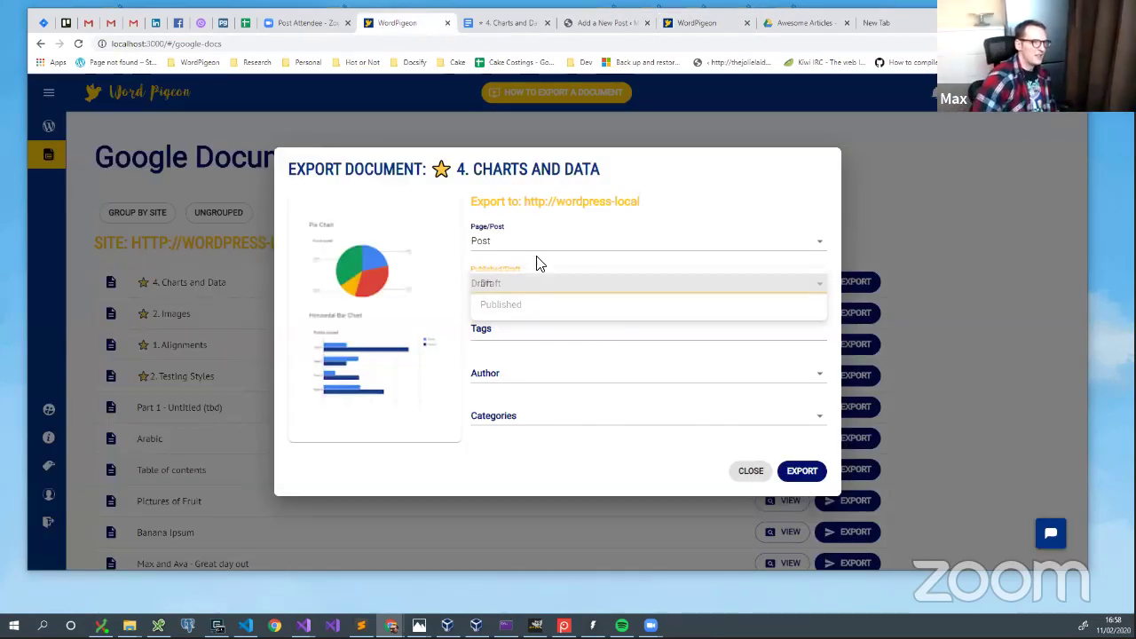
left_click(536, 244)
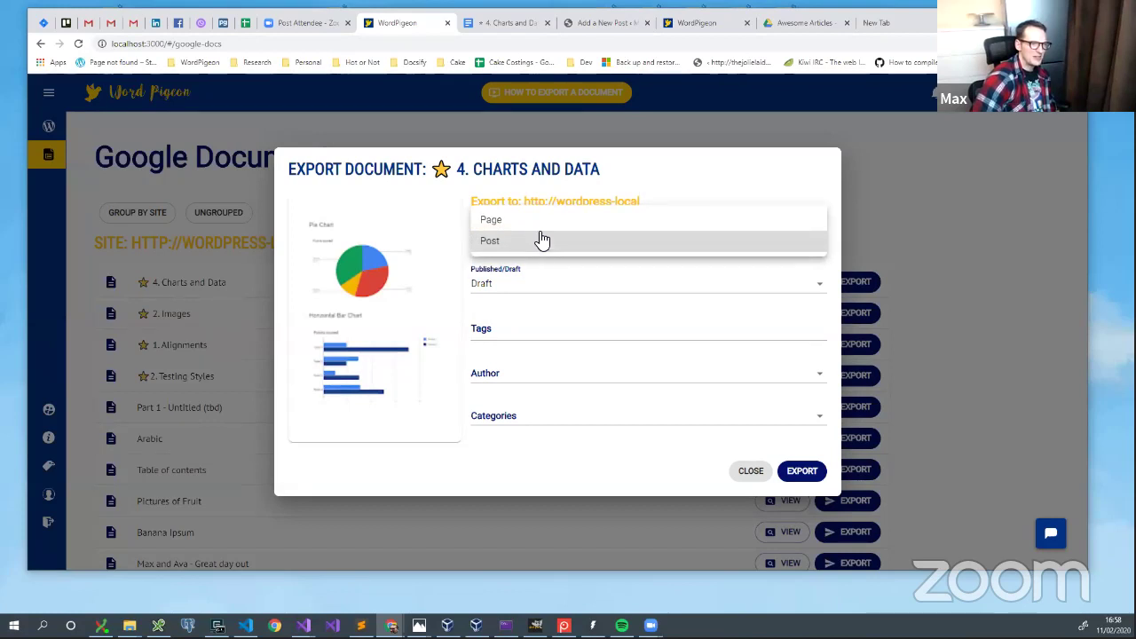
left_click(526, 247)
left_click(503, 282)
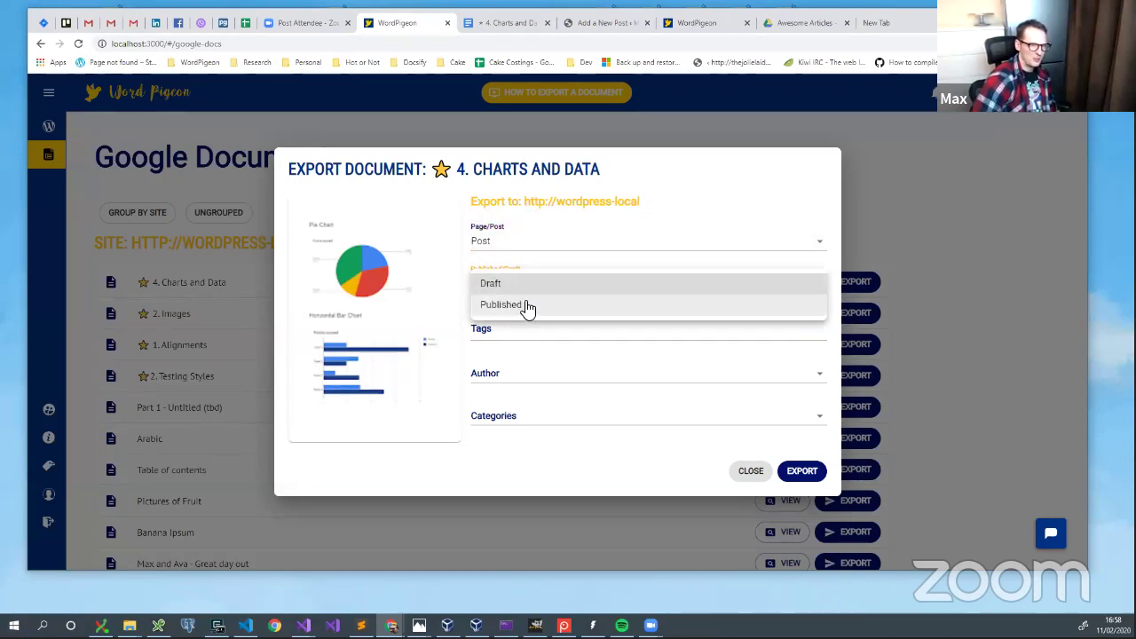
left_click(526, 306)
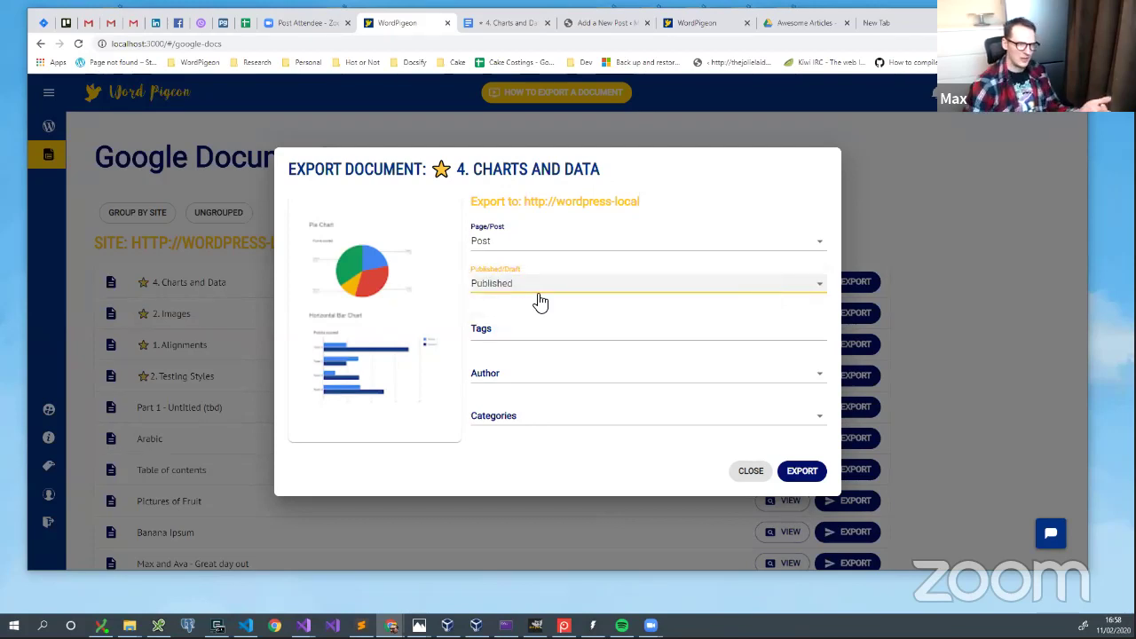
Step: Add the tags "charty", "informative" and "tag3" to the export
left_click(538, 335)
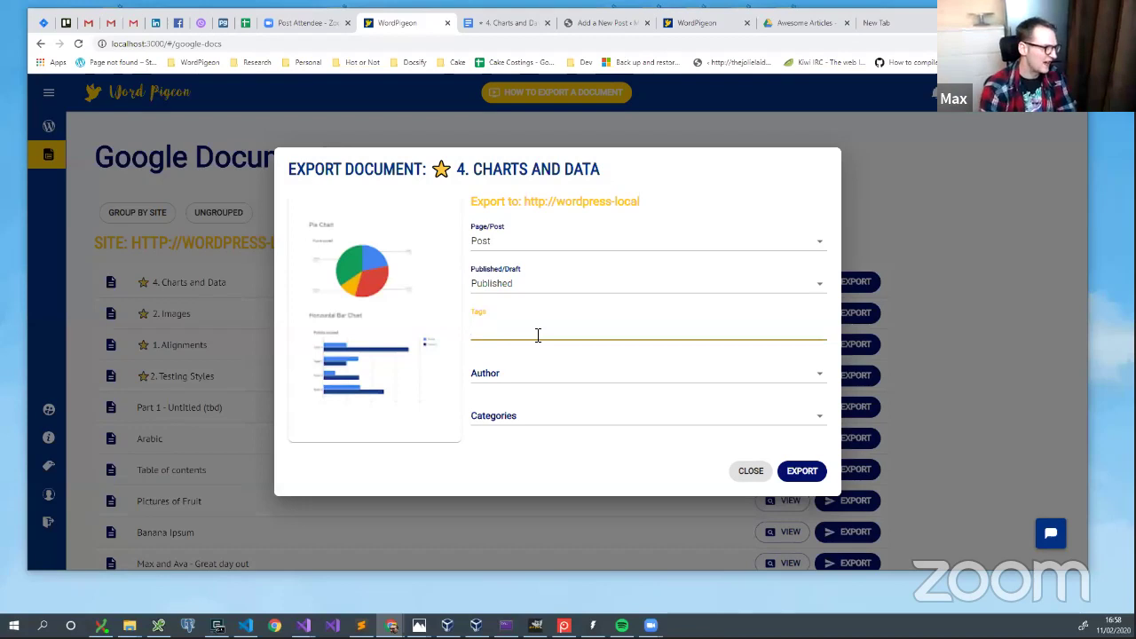
type("charty")
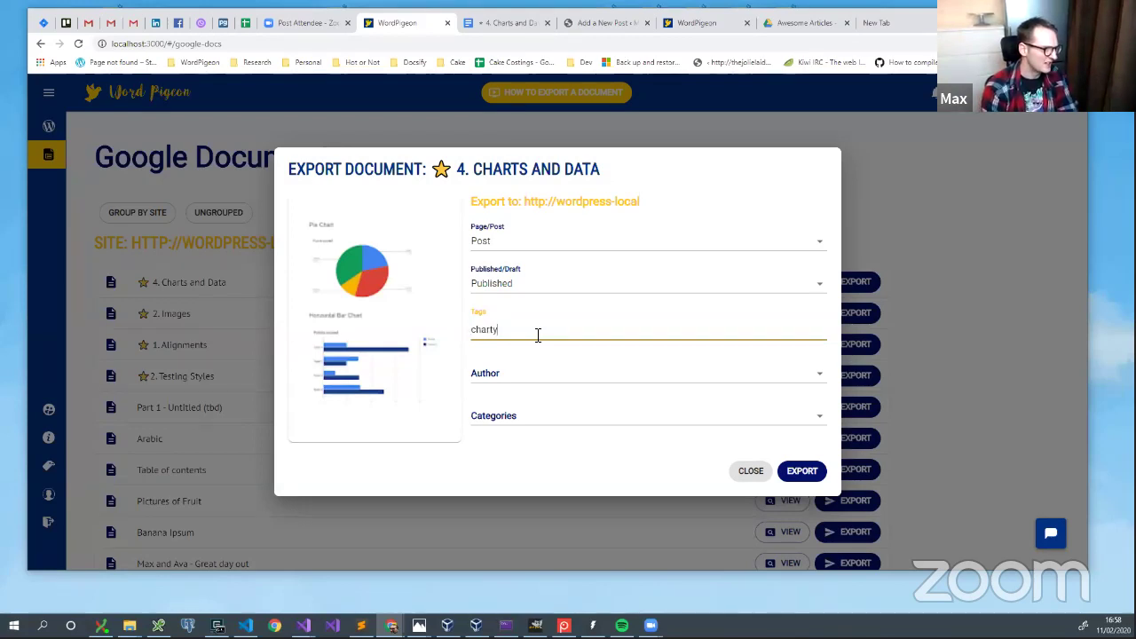
key("Return")
type("information")
type("e")
key("Return")
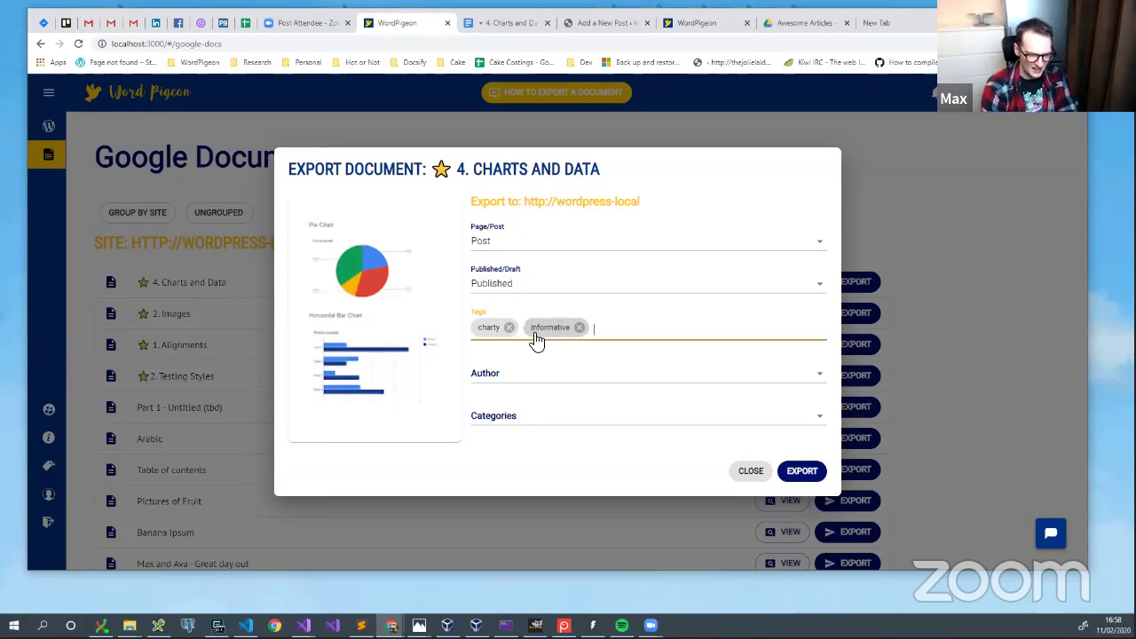
type("tag3")
key("Return")
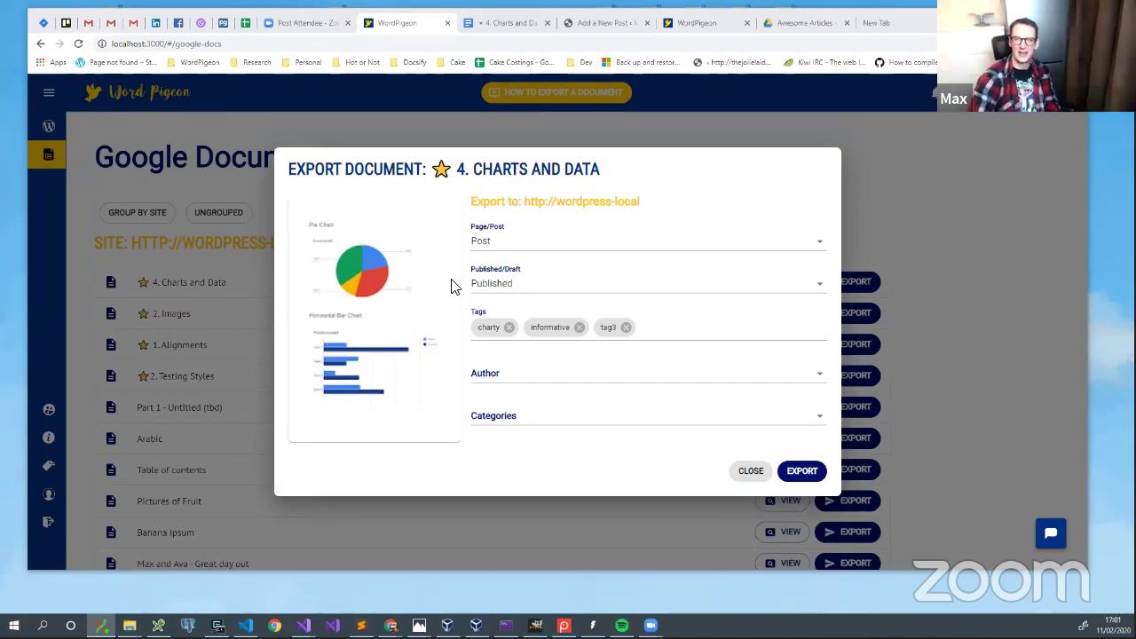
Step: Check the available authors against the WordPress site's user list and choose the last listed user as the export's author
left_click(519, 383)
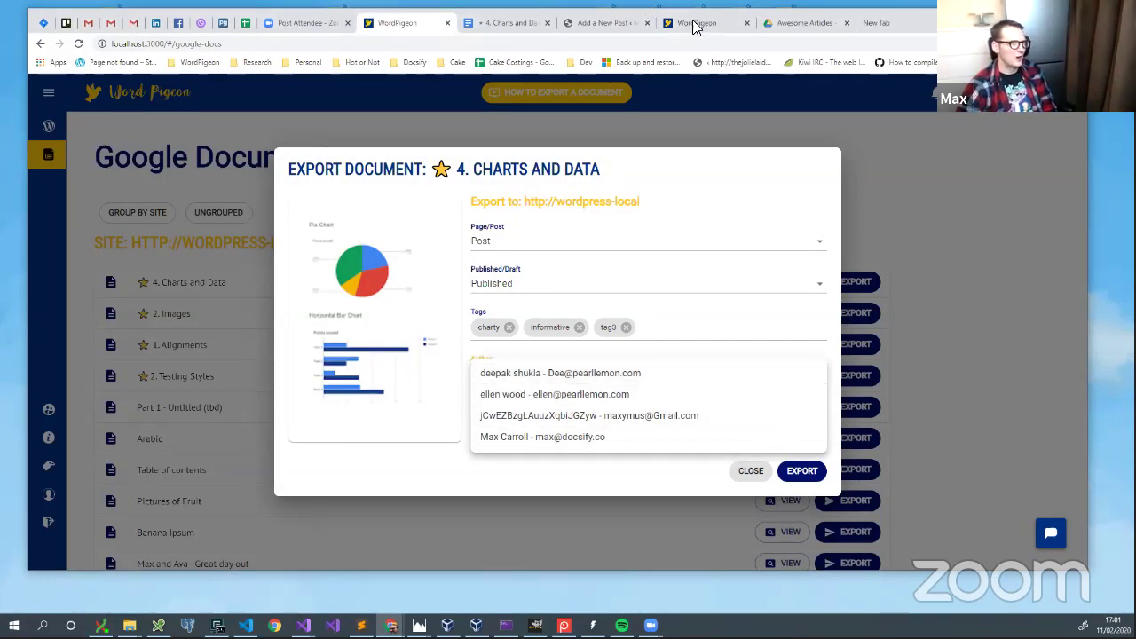
left_click(604, 23)
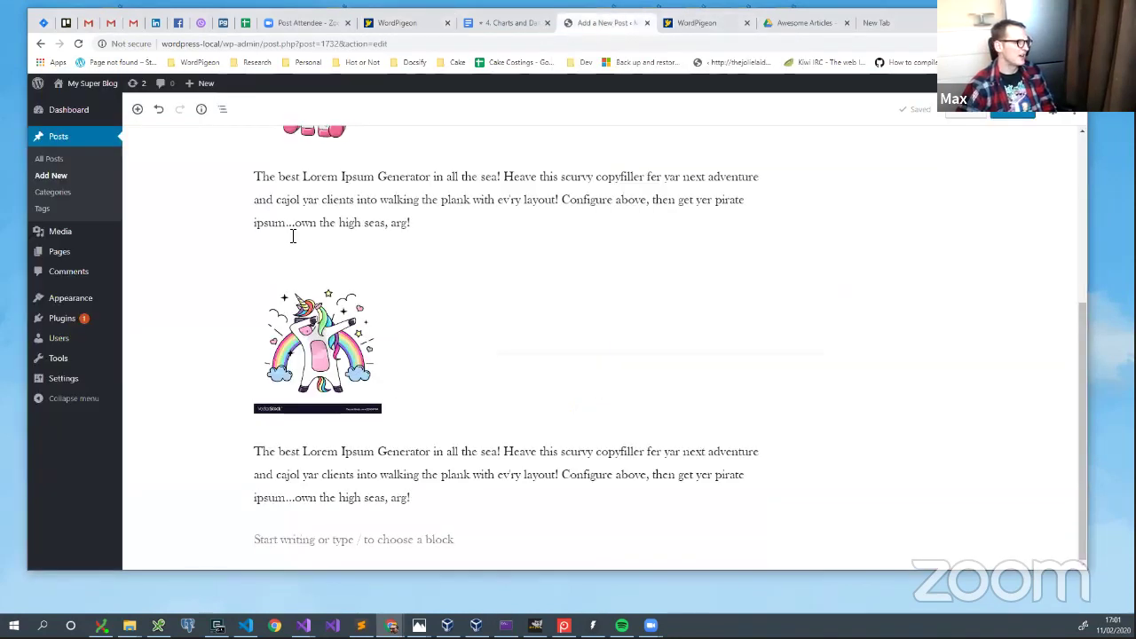
left_click(57, 346)
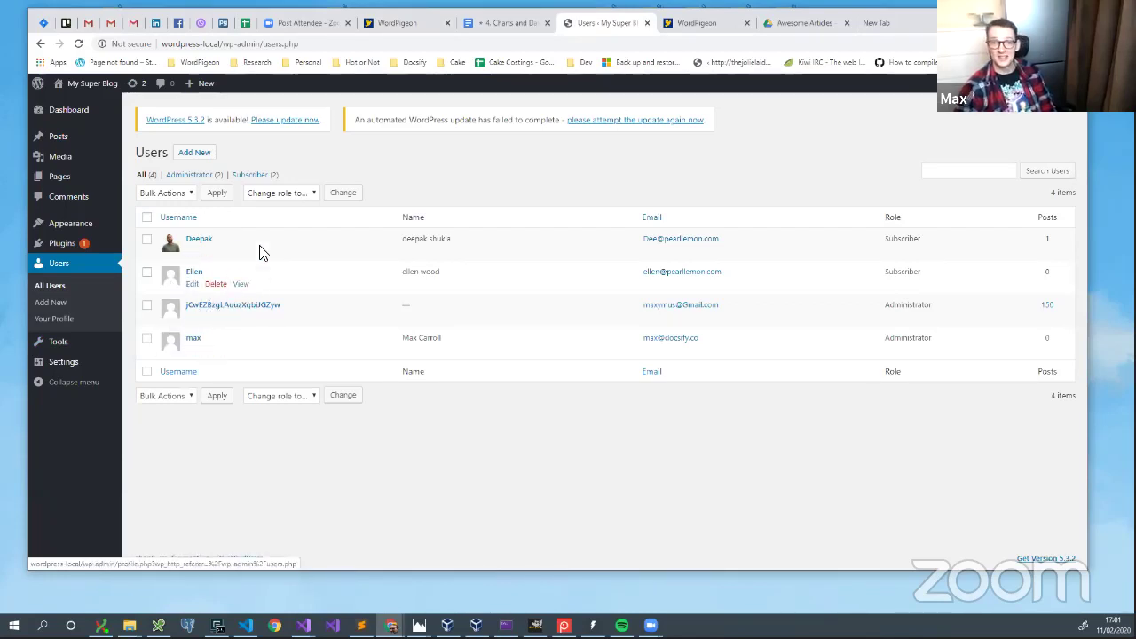
left_click(710, 24)
left_click(382, 23)
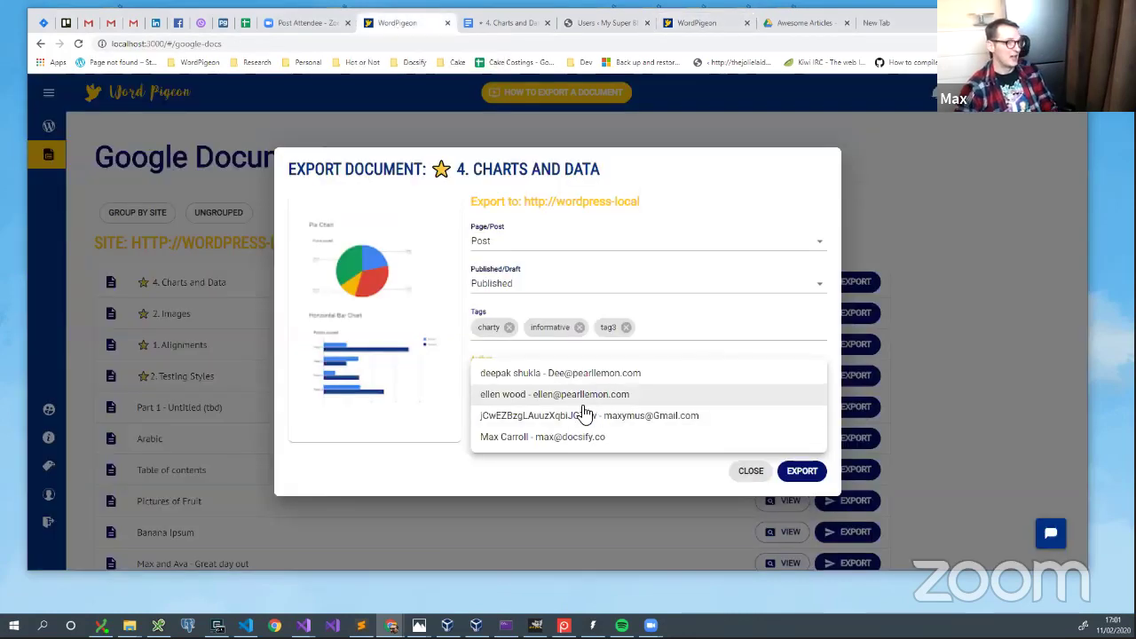
left_click(578, 437)
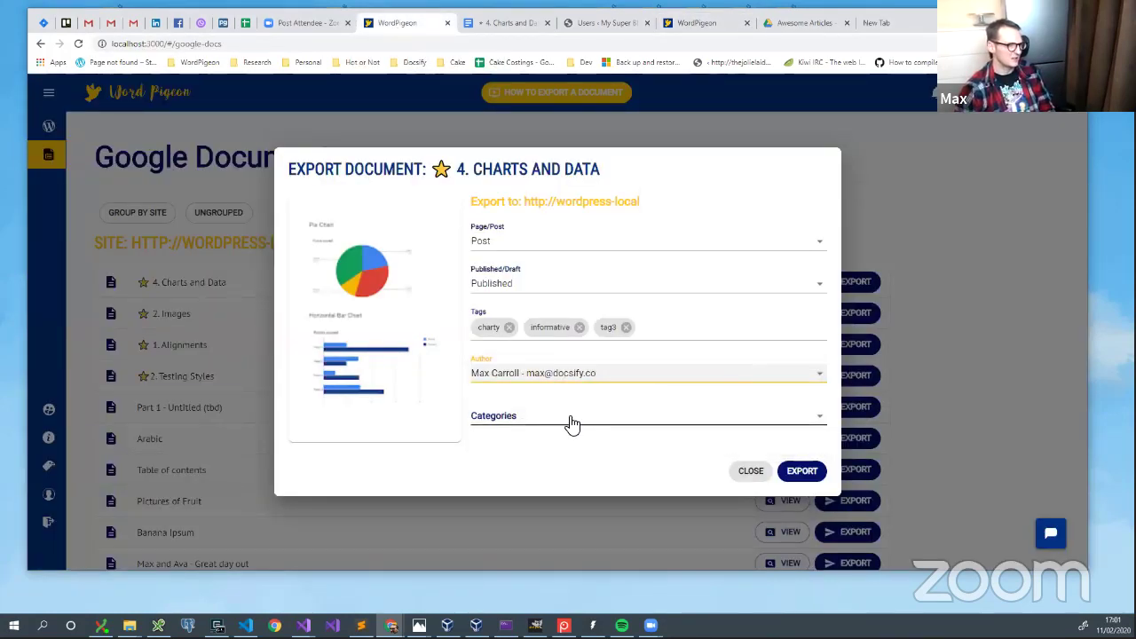
Step: Assign the categories Fantastic, Icing and Animals to the export
left_click(559, 429)
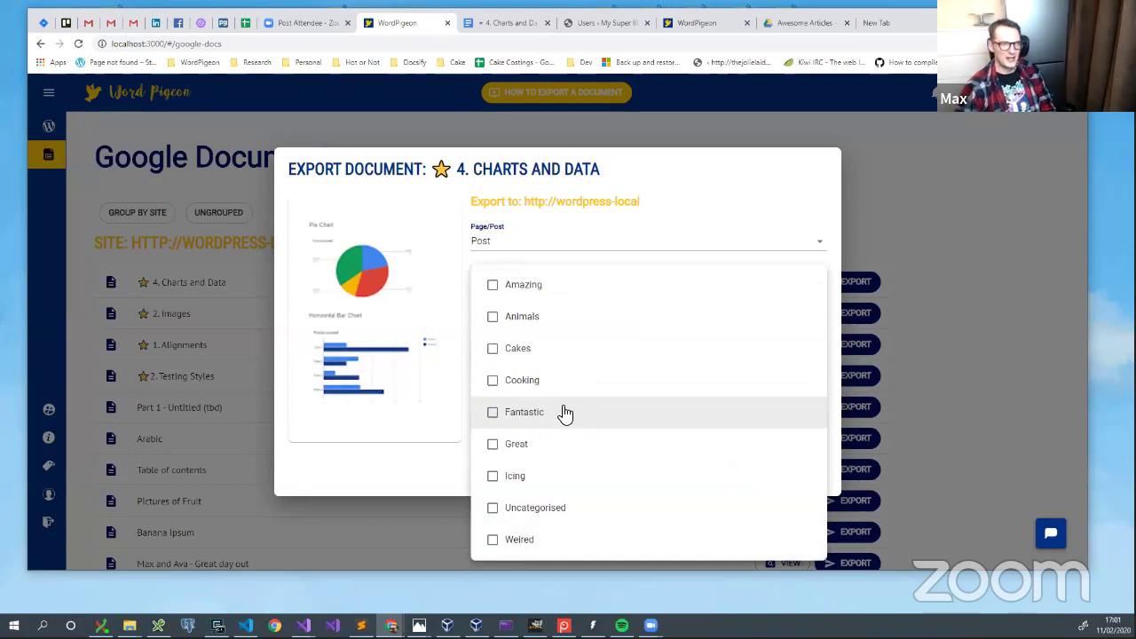
left_click(554, 421)
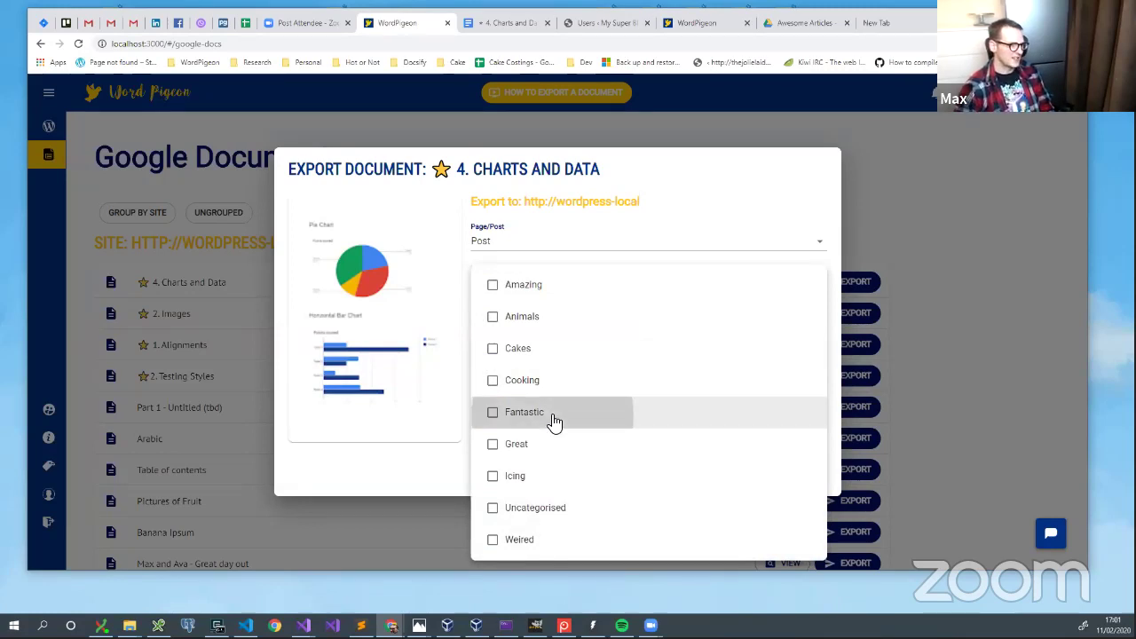
left_click(540, 477)
left_click(523, 262)
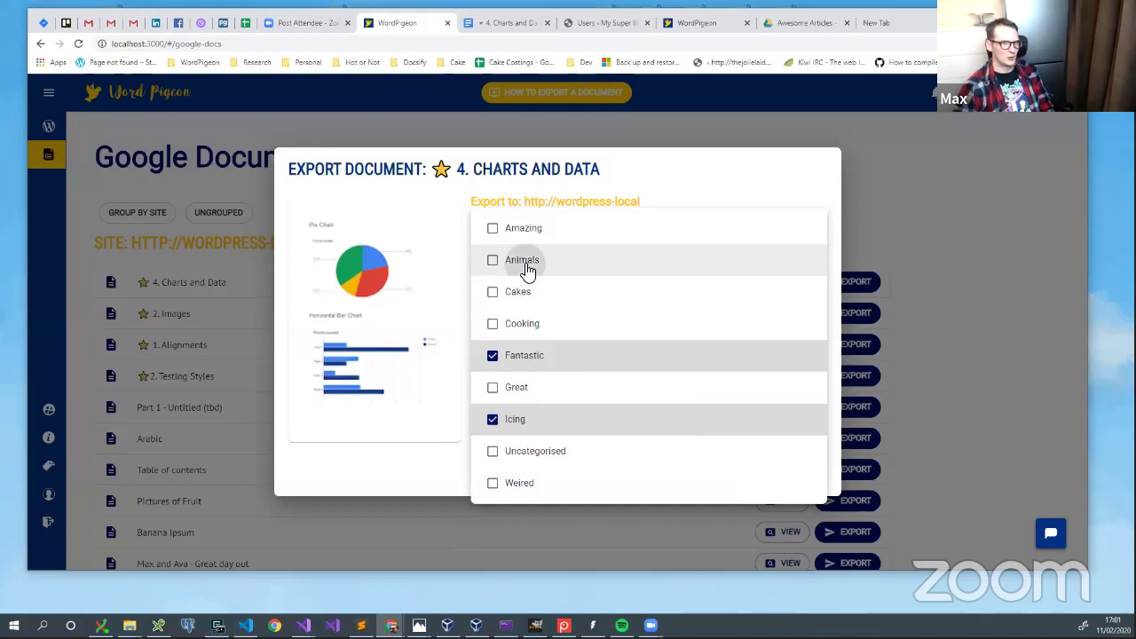
left_click(765, 187)
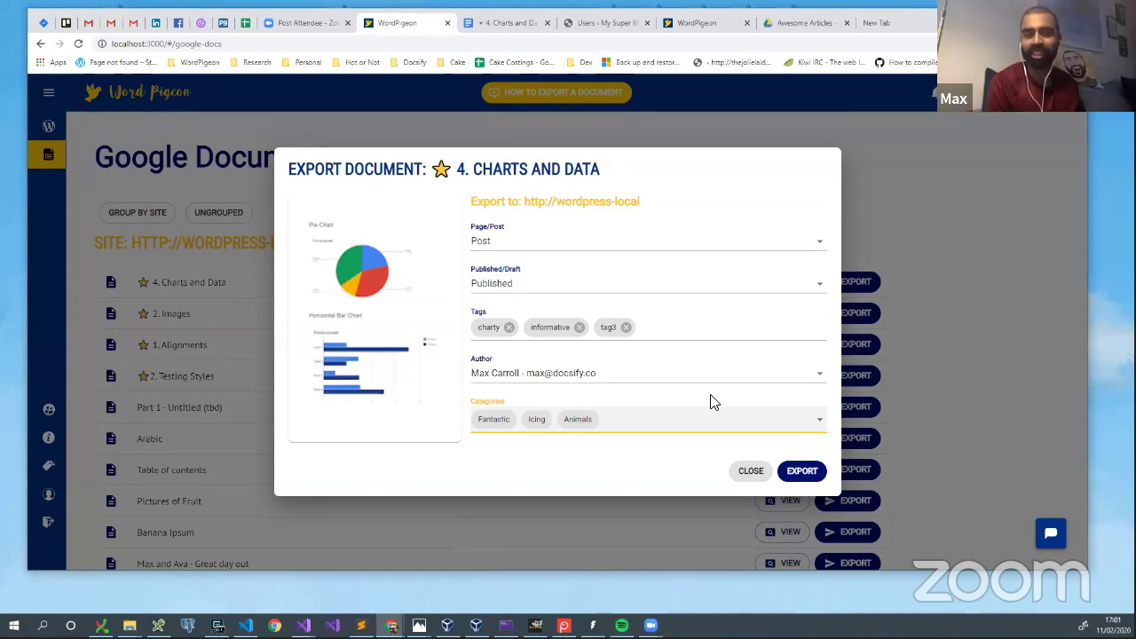
Step: Export the "4. Charts and Data" document to WordPress and open the link to the published post
left_click(803, 472)
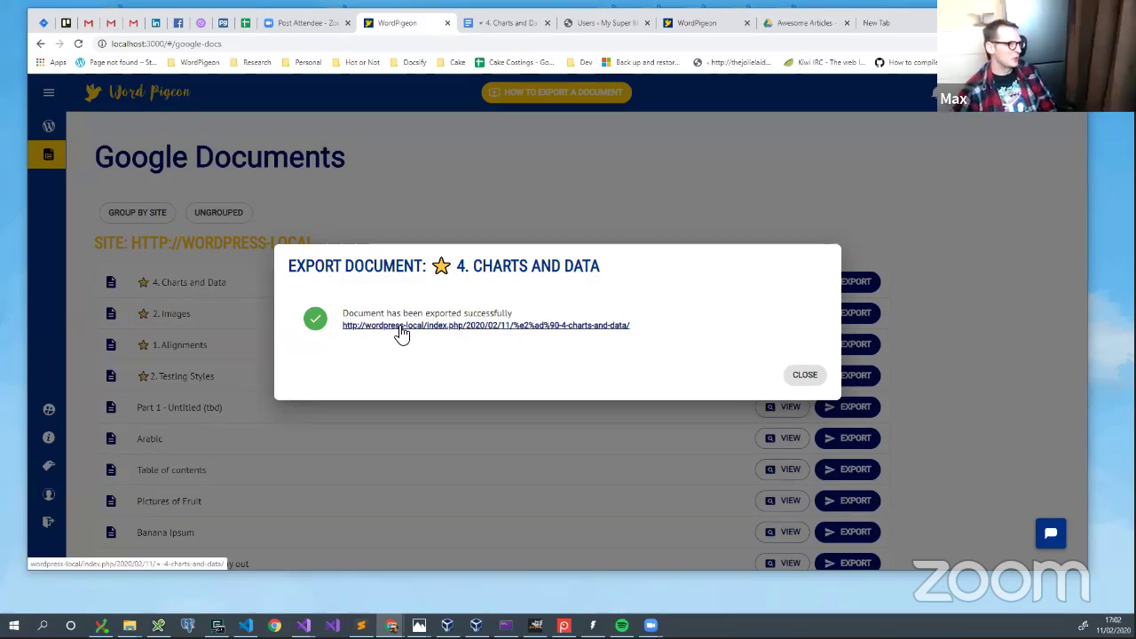
left_click(469, 326)
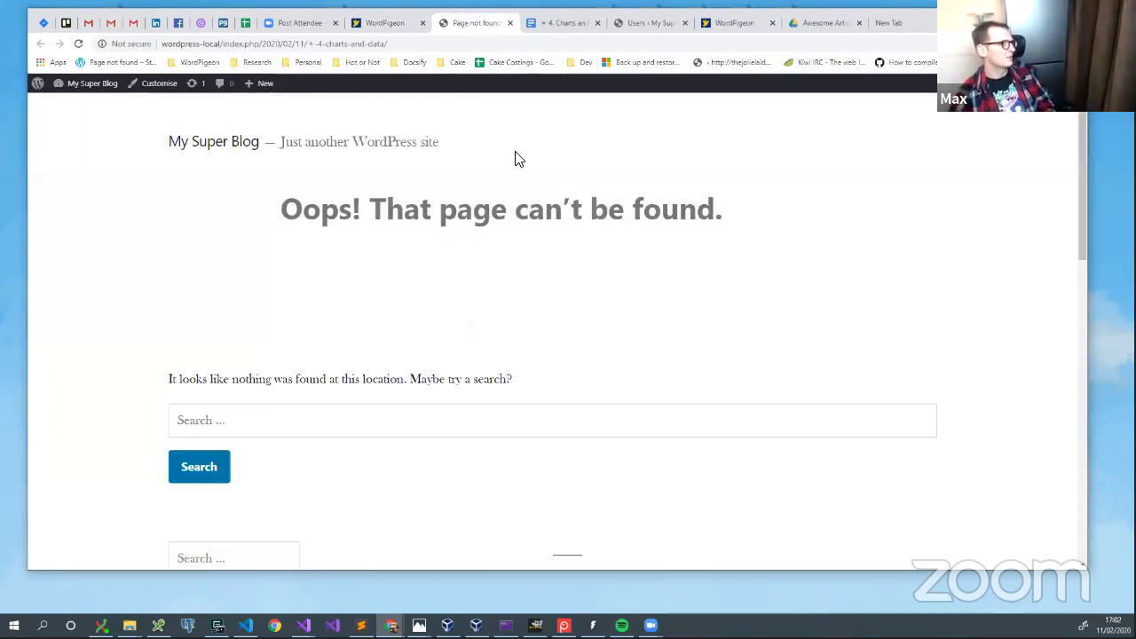
left_click(384, 27)
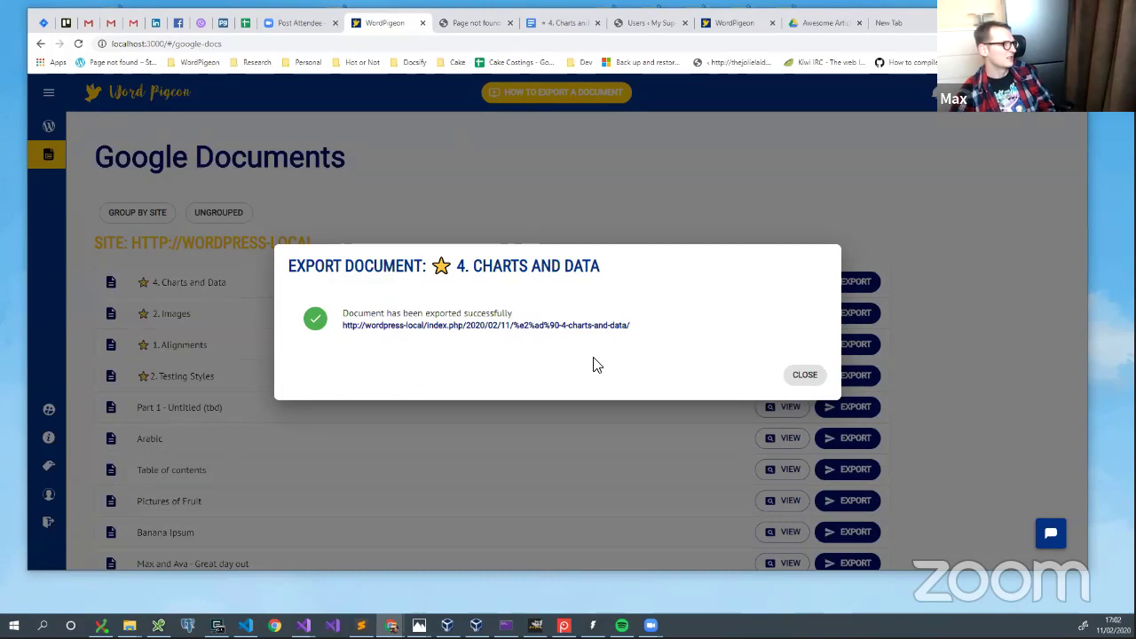
left_click(804, 376)
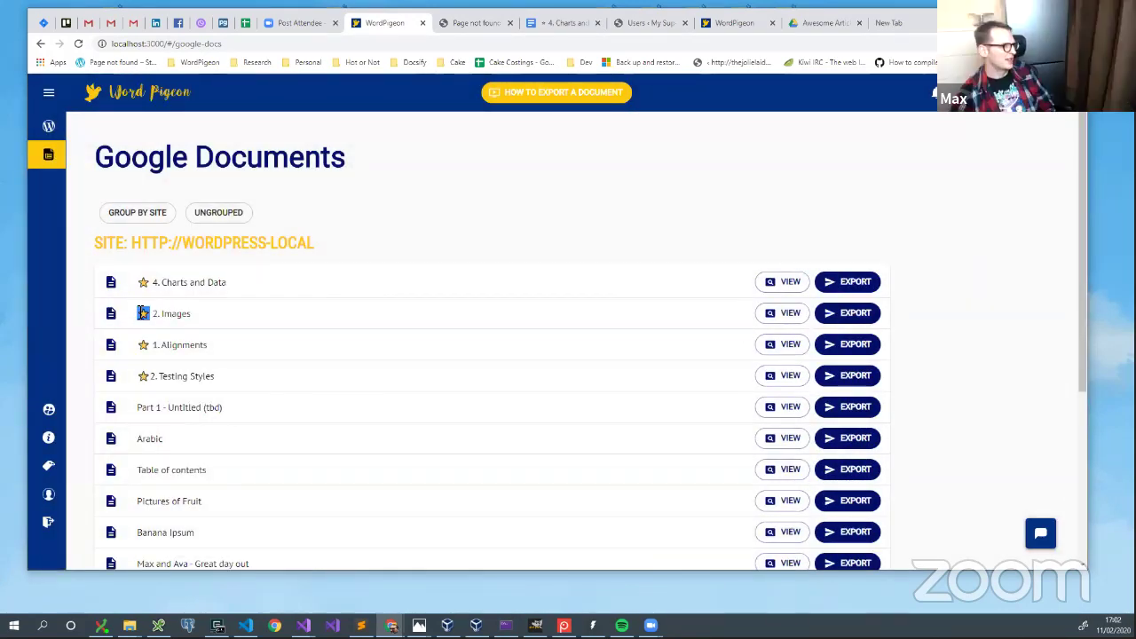
left_click(149, 313)
left_click_drag(151, 312, 210, 317)
left_click(183, 313)
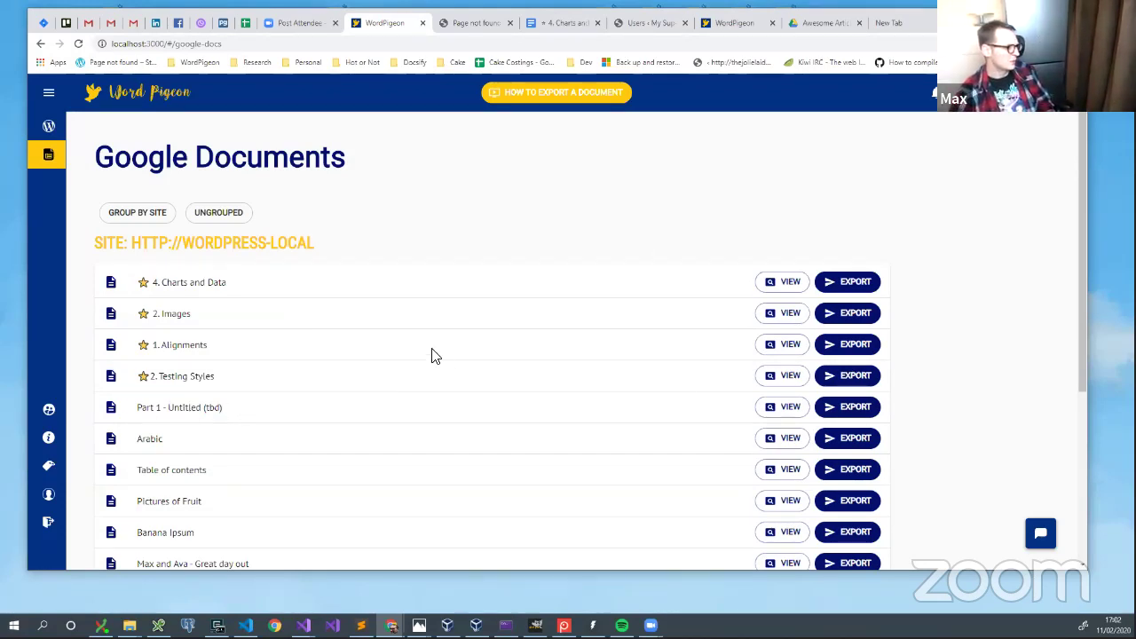
left_click(853, 317)
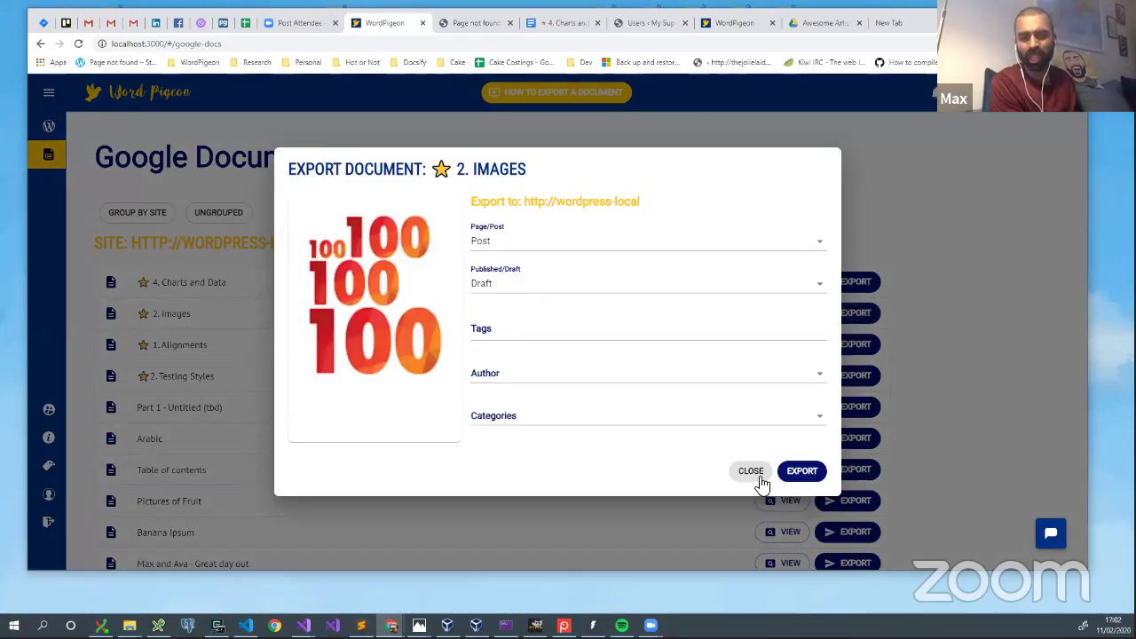
left_click(757, 473)
Step: Remove the star emoji from the Google Doc's title, renaming it "4. Charts and Data"
left_click(561, 23)
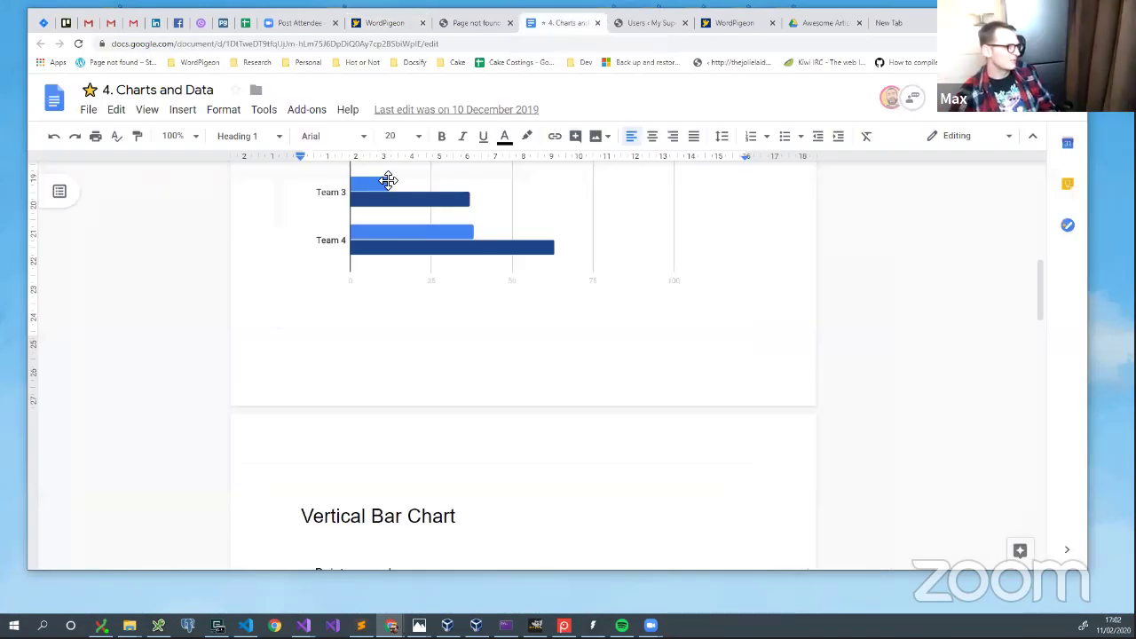
left_click(106, 90)
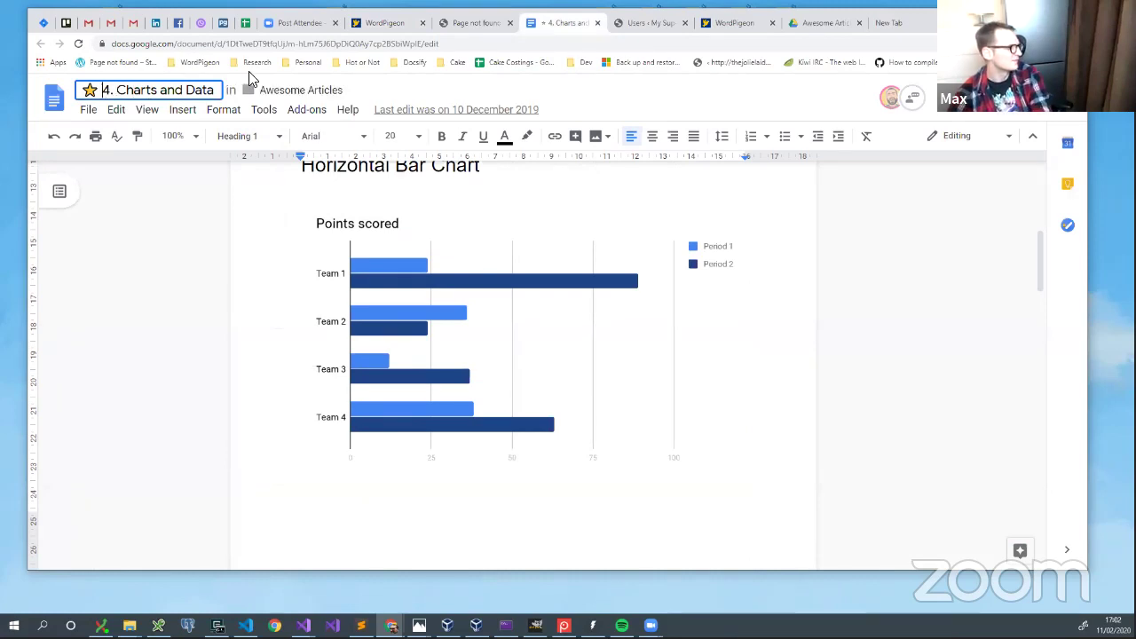
left_click(776, 287)
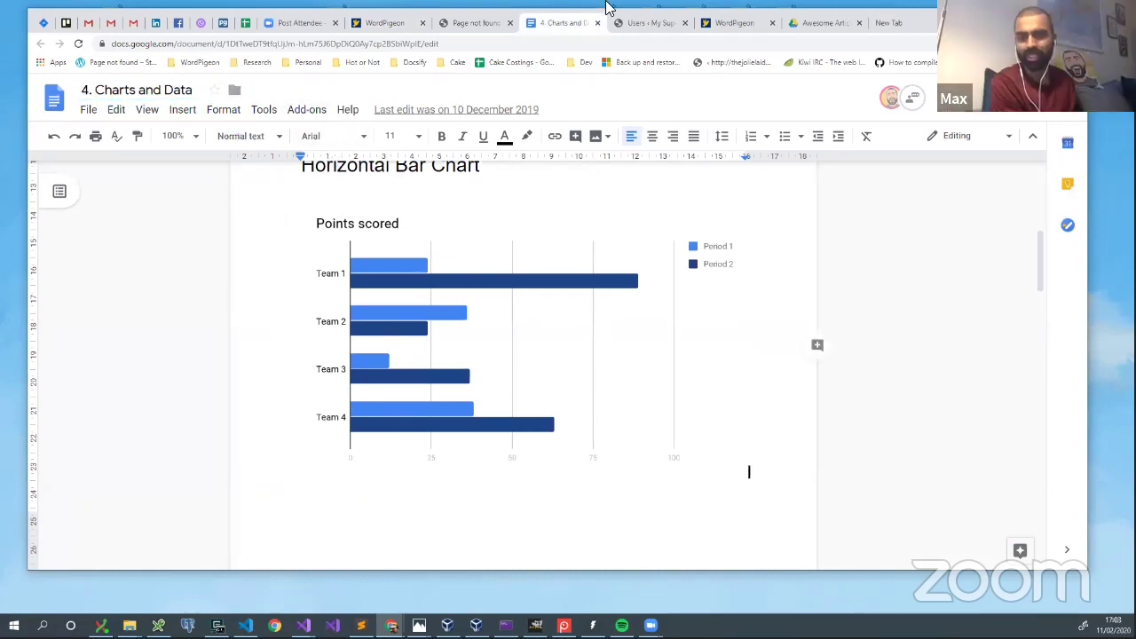
Step: Switch to WordPigeon, refresh the Google Documents list, start exporting "4. Charts and Data" and set its status to Published
left_click(380, 23)
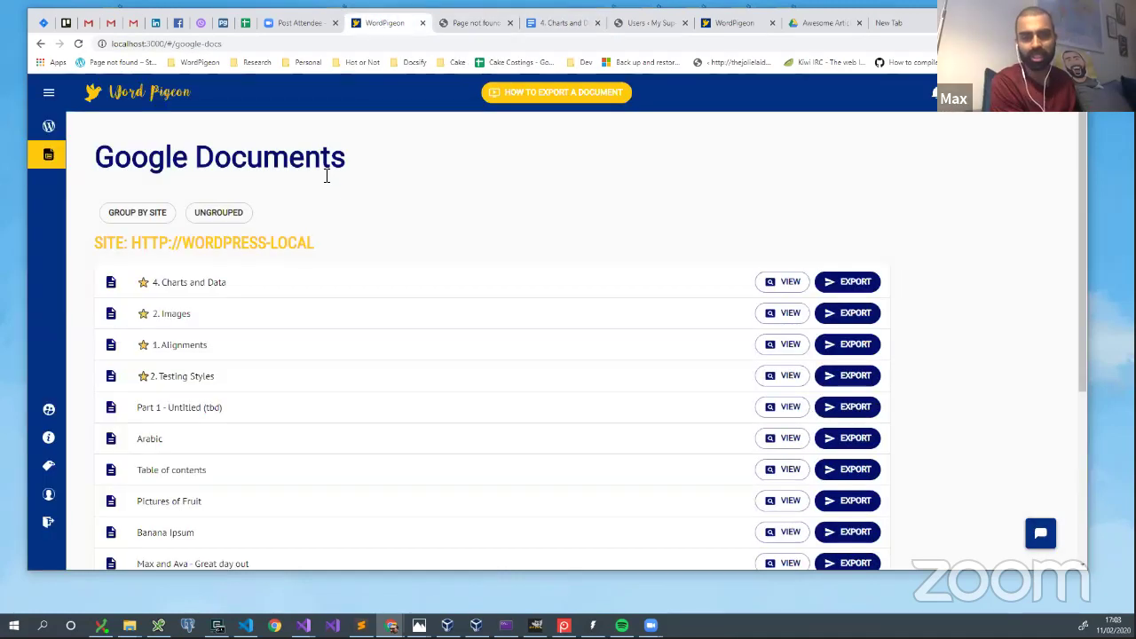
left_click(78, 43)
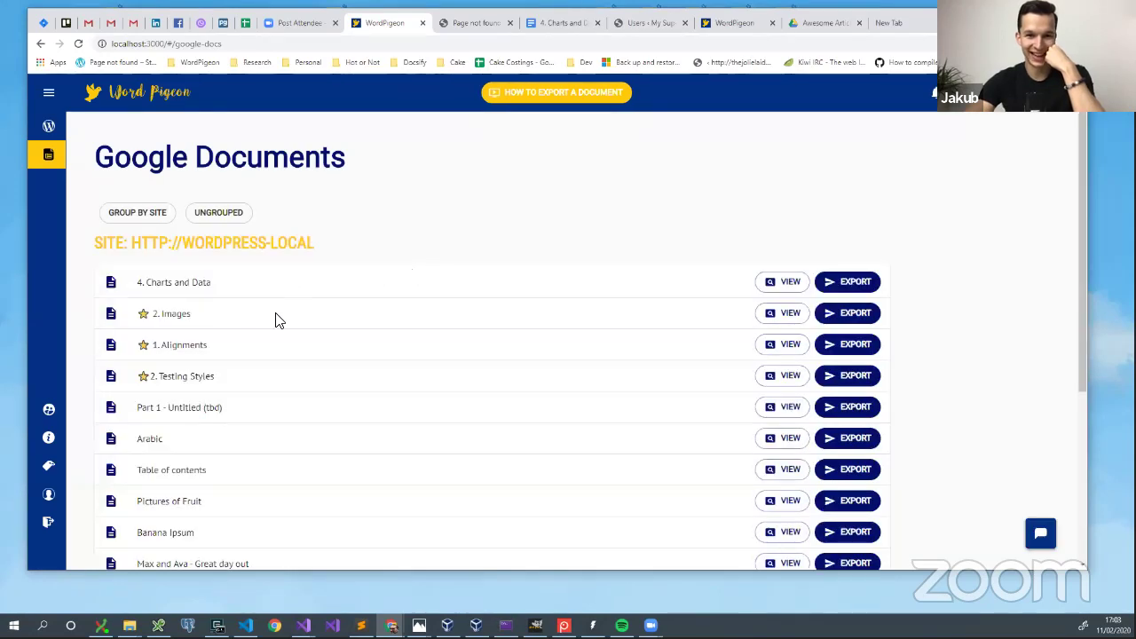
left_click(839, 281)
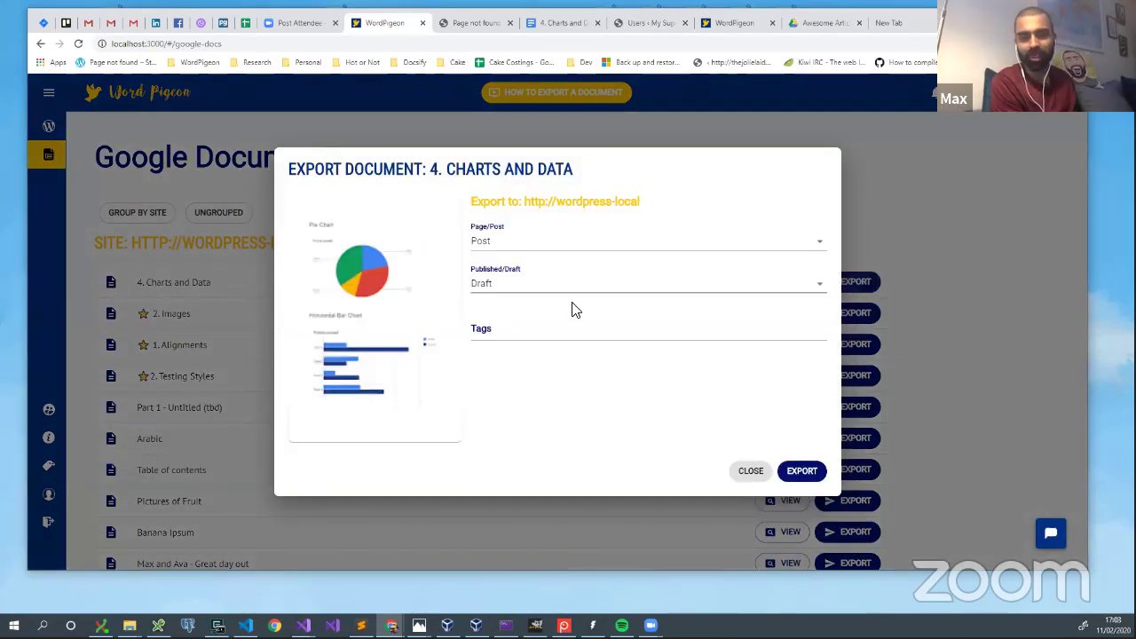
left_click(513, 298)
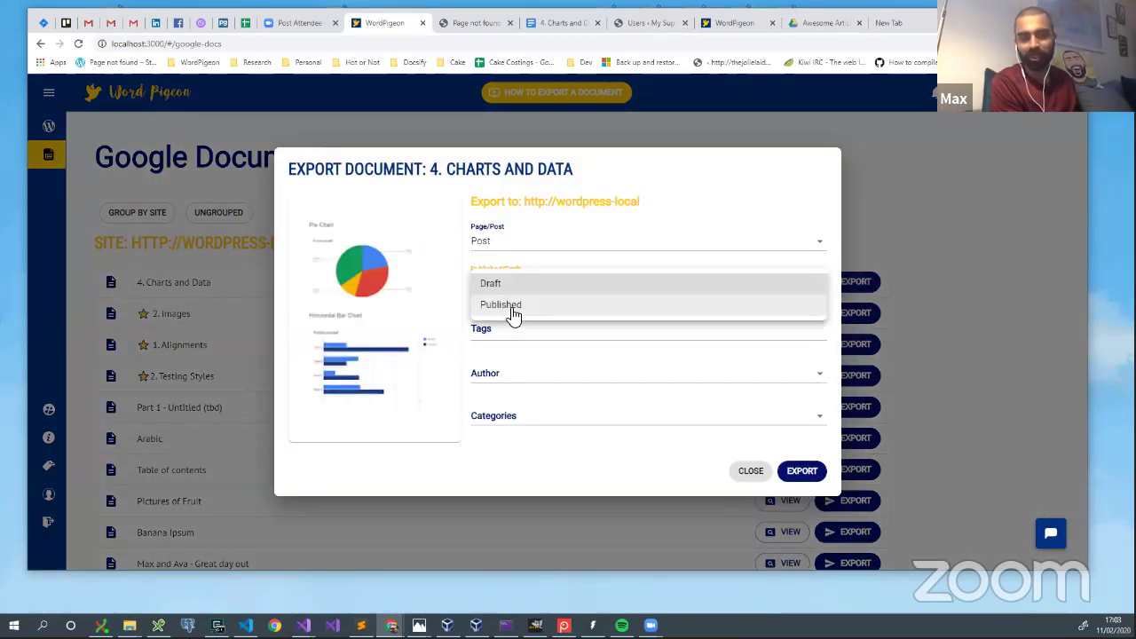
left_click(513, 309)
Step: Add the tags asdf, eeee and gggg to the "4. Charts and Data" export
left_click(513, 328)
type("asdf")
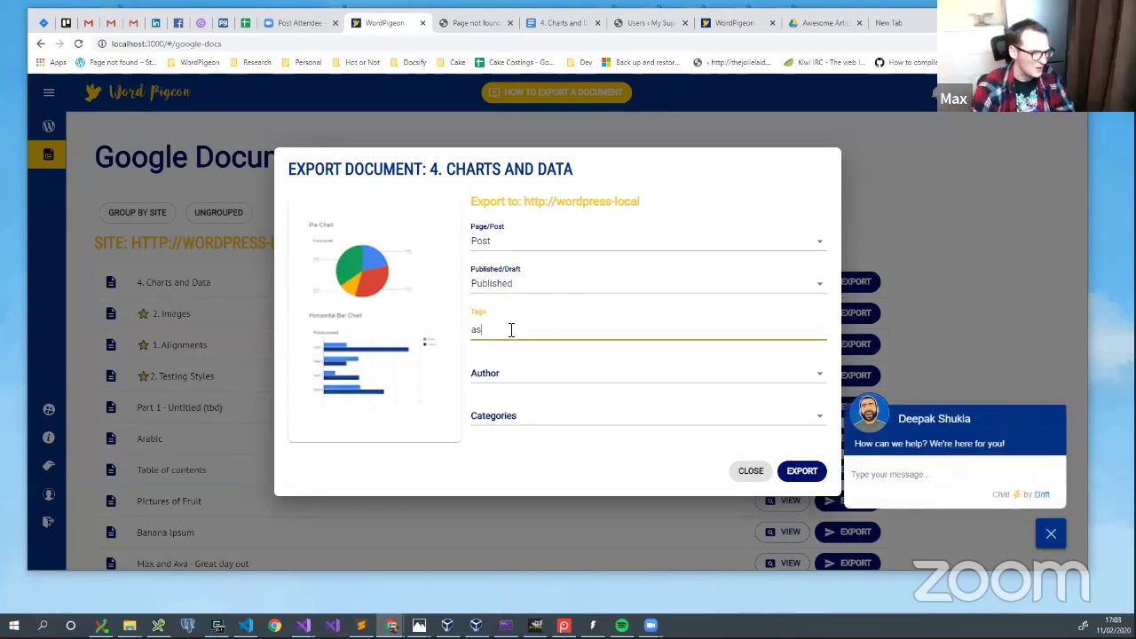
key("Return")
type("eeee")
key("Return")
type("gggg")
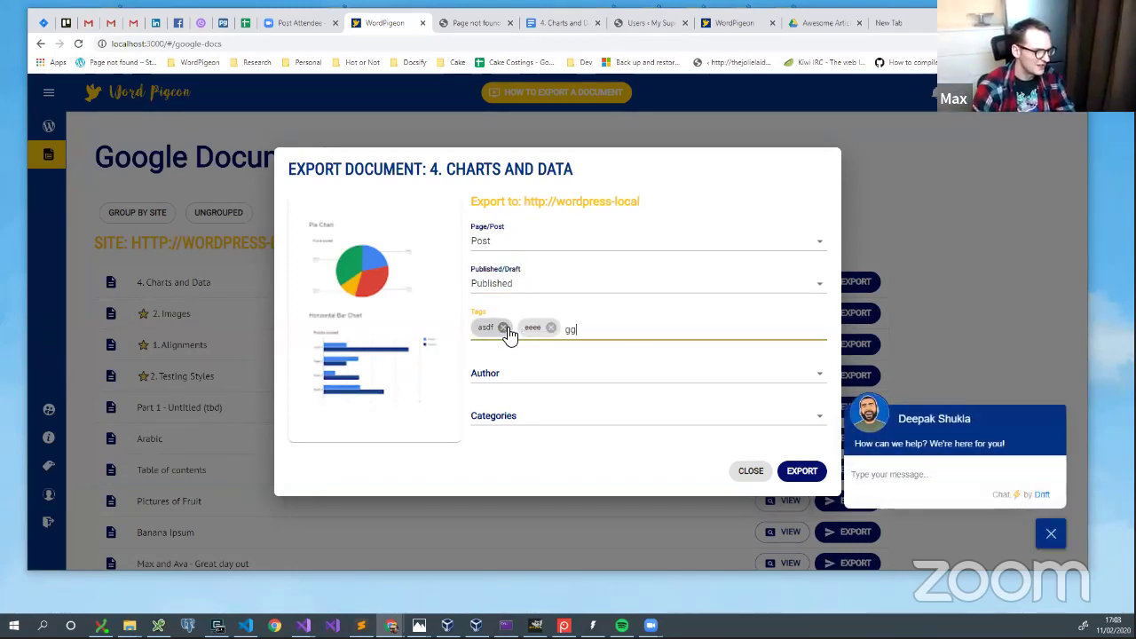
key("Return")
Step: Choose the last listed user as the export's author and assign the categories Cakes, Fantastic and Icing
left_click(508, 374)
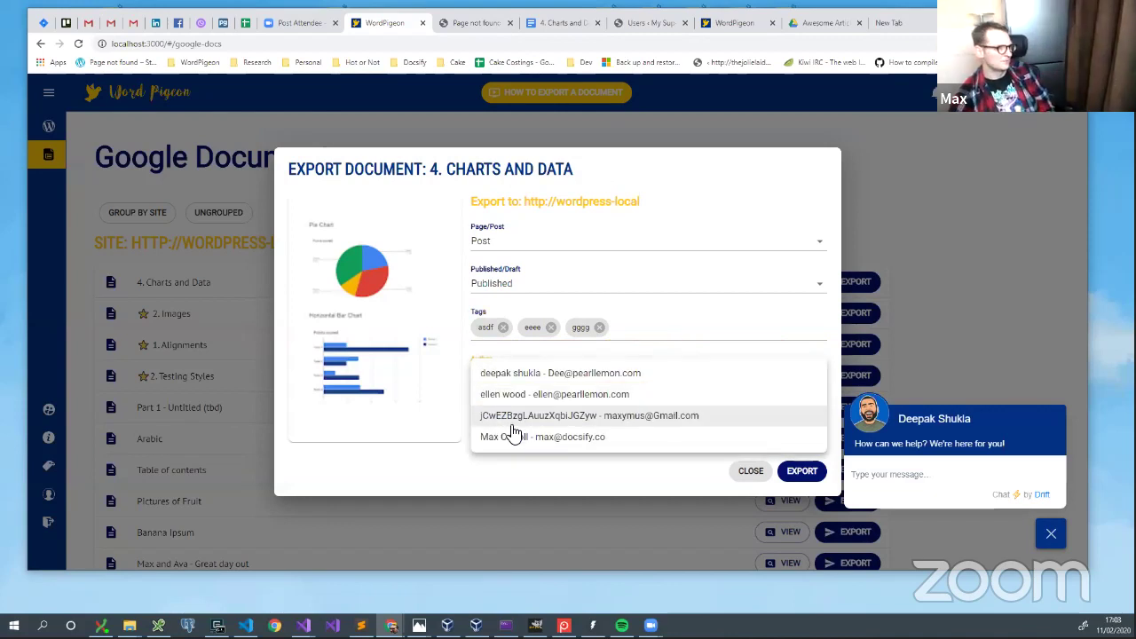
left_click(514, 433)
left_click(508, 425)
left_click(520, 352)
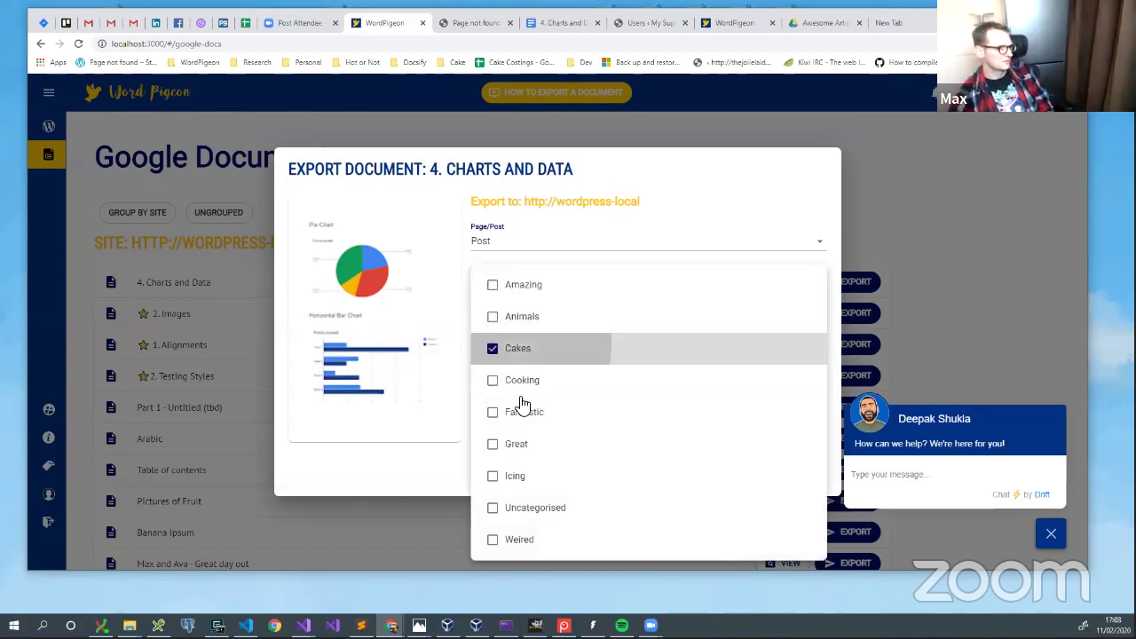
left_click(528, 412)
left_click(555, 416)
left_click(673, 200)
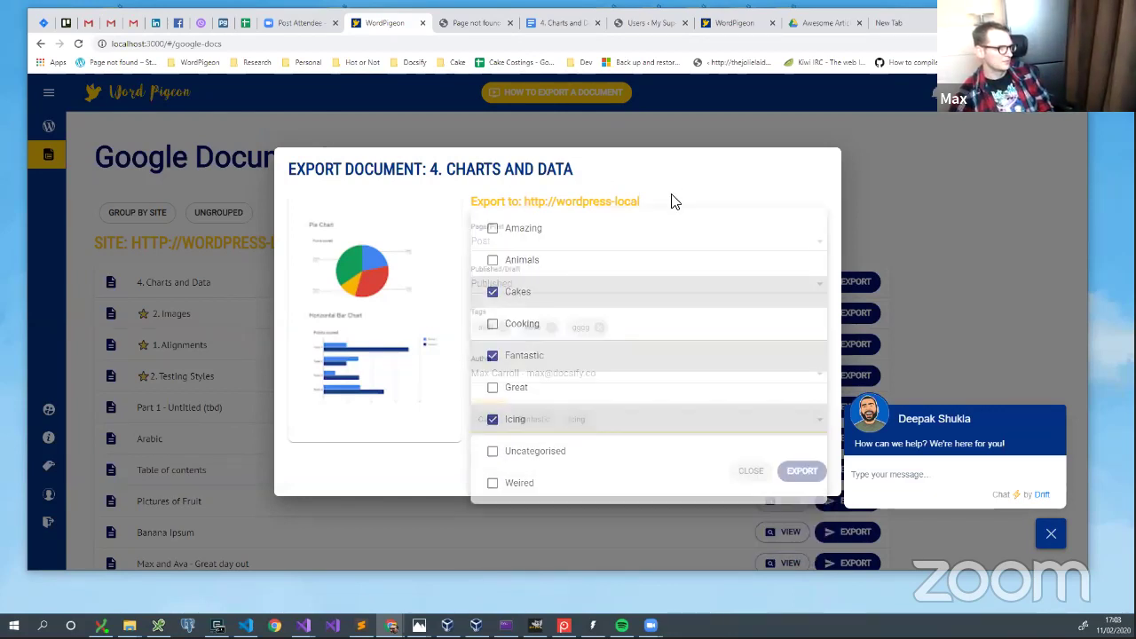
Step: Export the "4. Charts and Data" document to WordPress, open the link to the published post and look through it
left_click(797, 471)
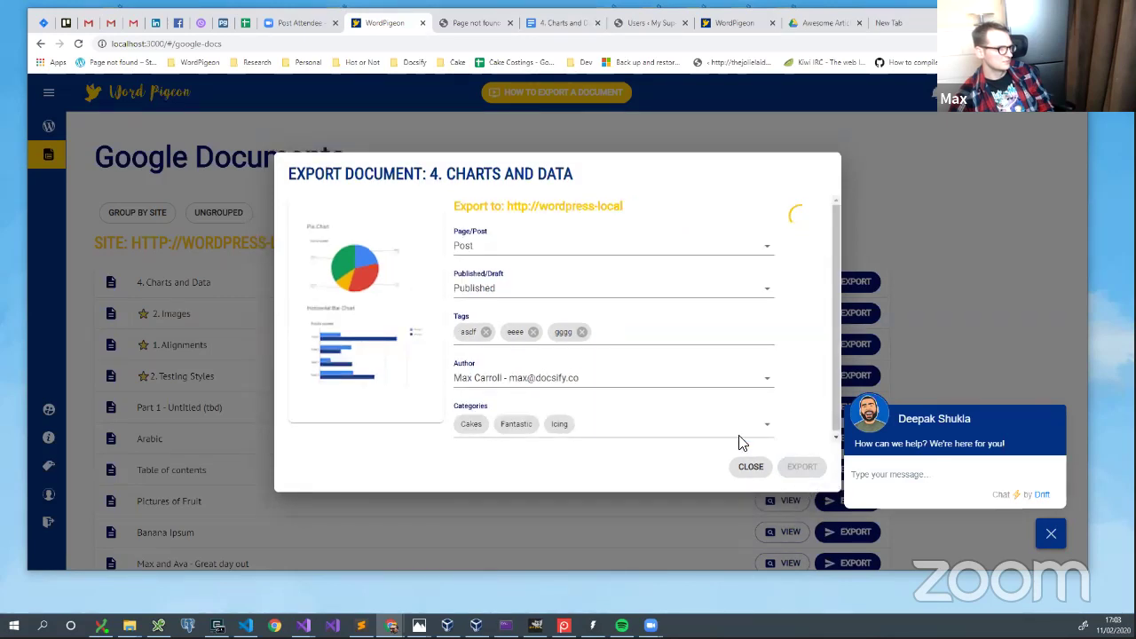
left_click(462, 327)
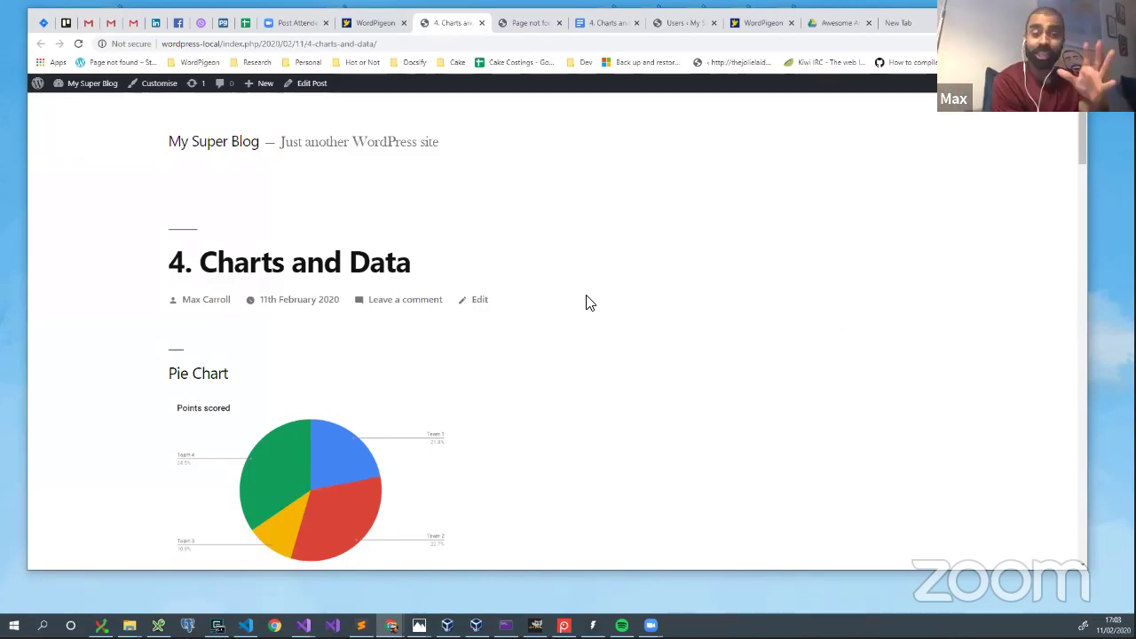
scroll(589, 293, "down", 15)
scroll(592, 288, "down", 1)
scroll(586, 288, "up", 8)
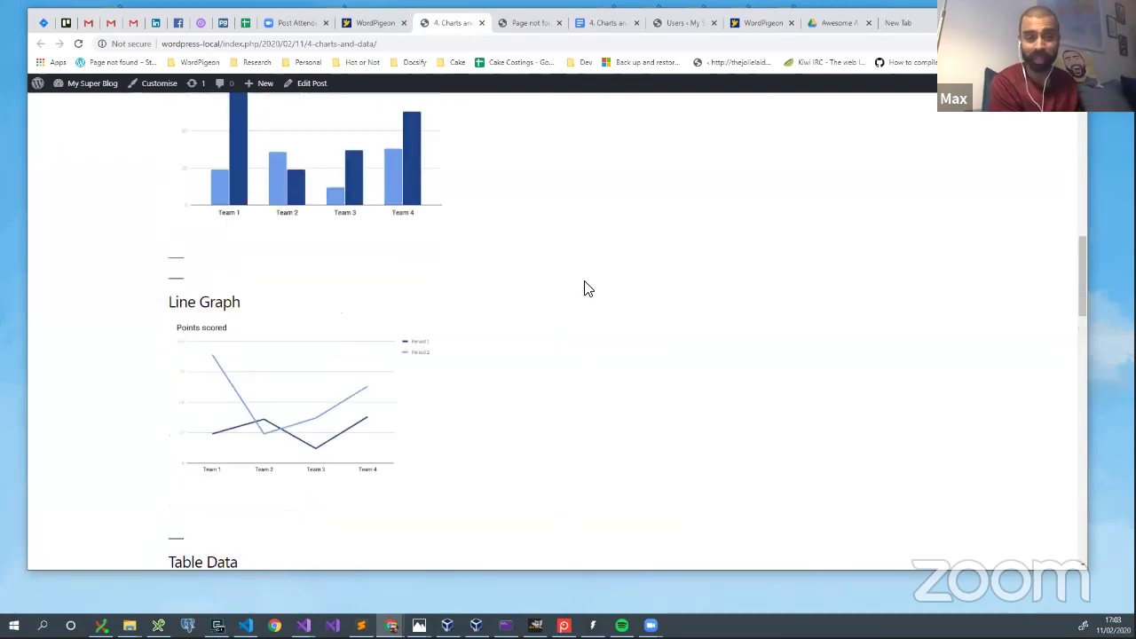
Step: Separate the published post into its own window and tile it side by side with the "4. Charts and Data" Google Doc
left_click(604, 23)
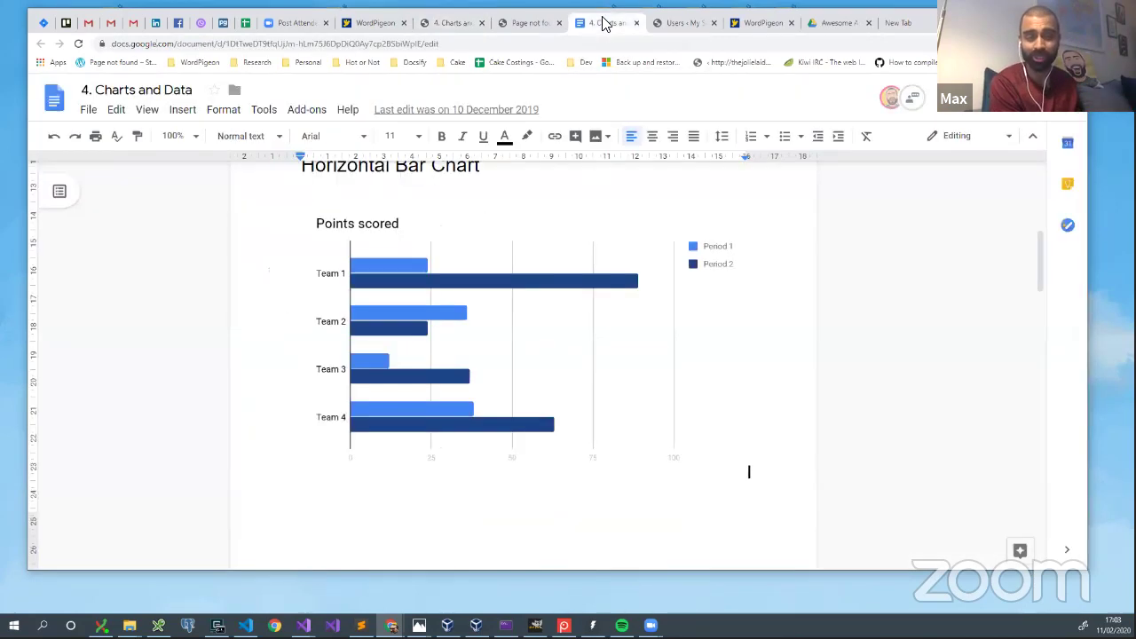
left_click(382, 24)
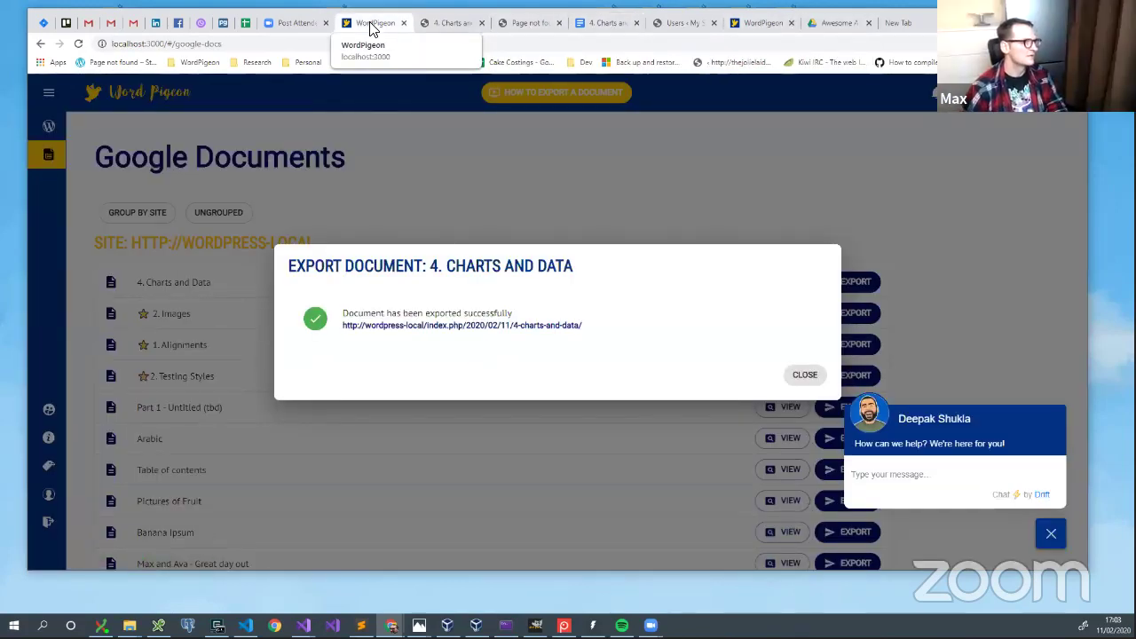
left_click(451, 23)
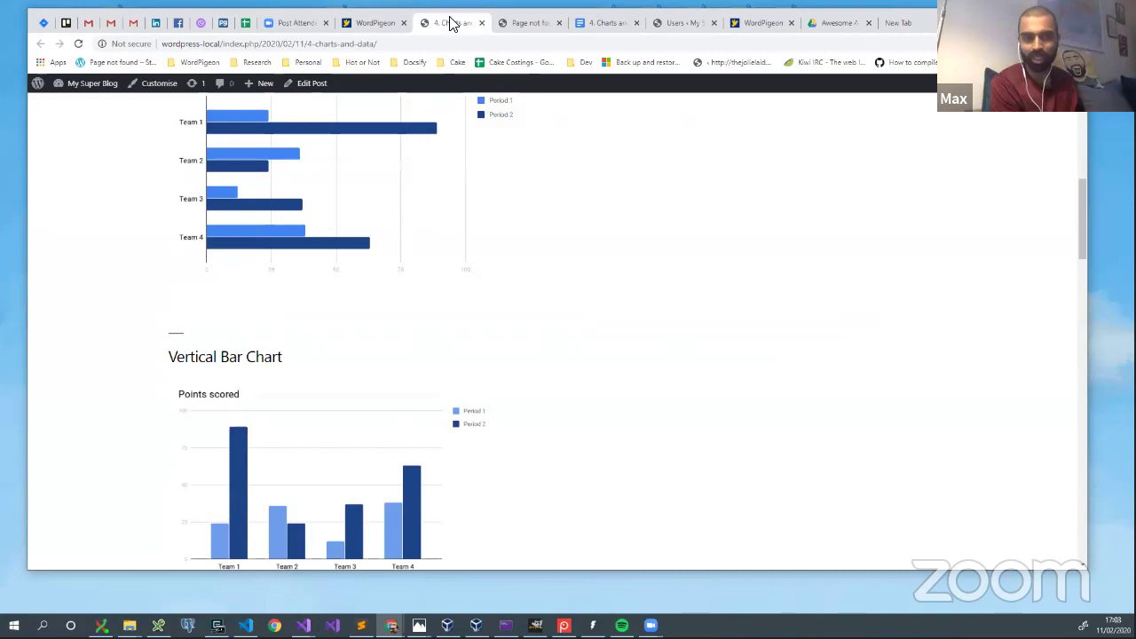
key("super+Left")
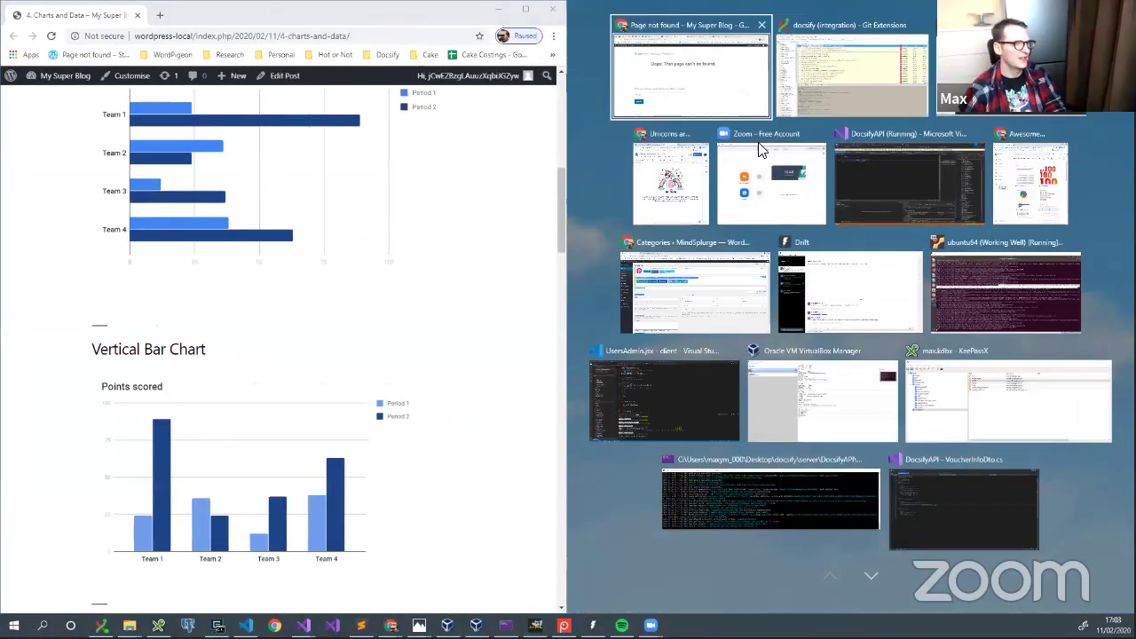
left_click(708, 88)
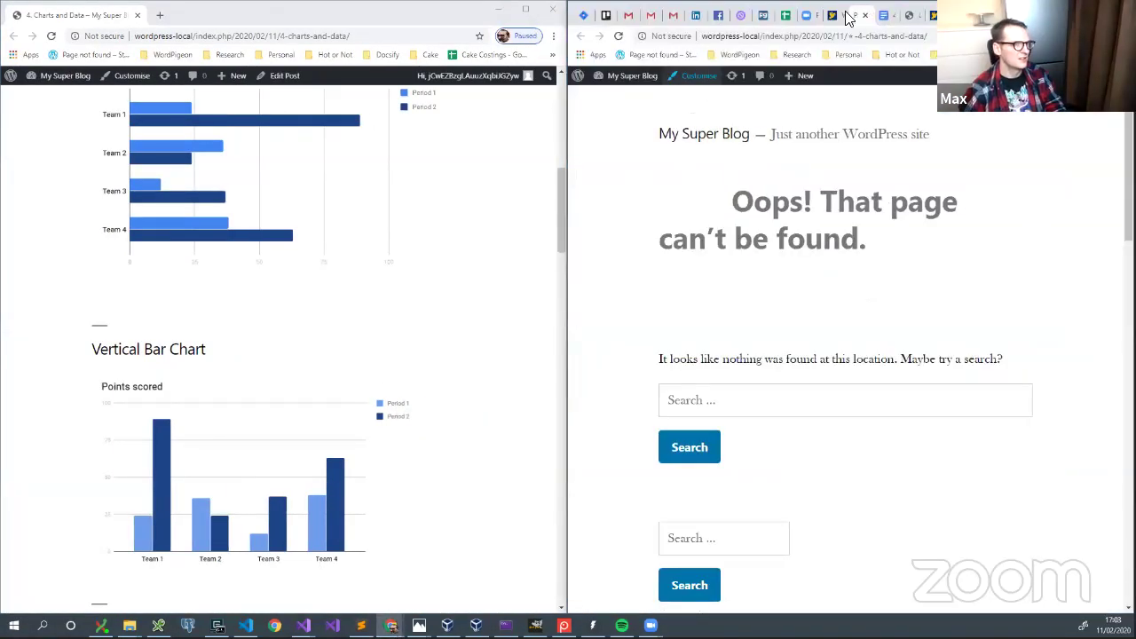
left_click(893, 16)
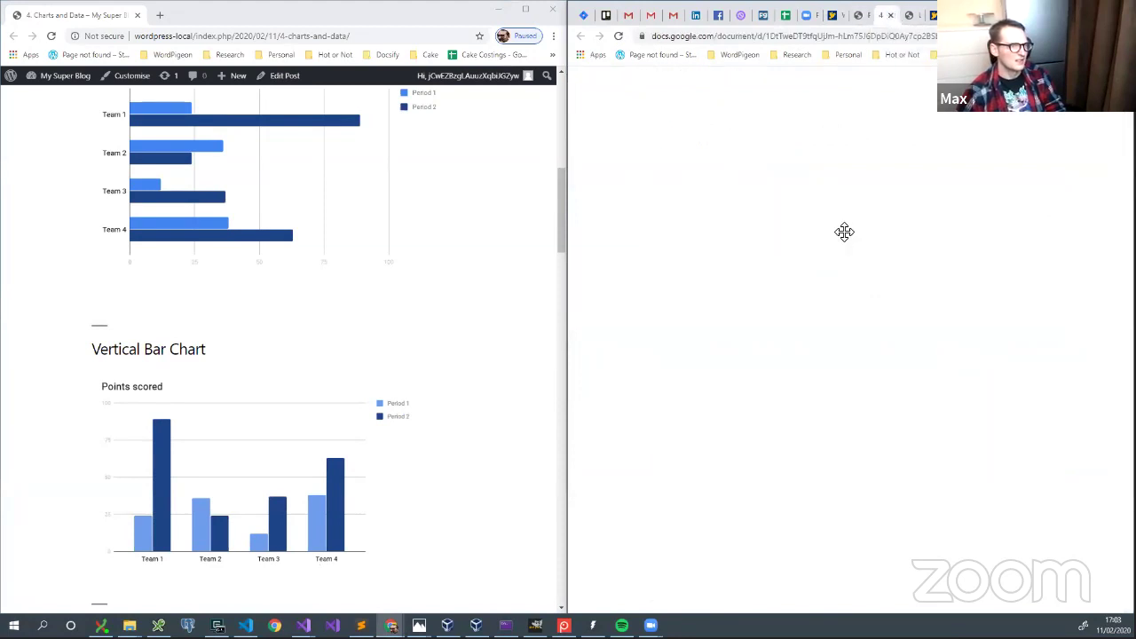
Step: Compare the beginning of the published post with the Google Doc, checking the title and the pie chart
scroll(817, 257, "up", 5)
scroll(199, 218, "up", 6)
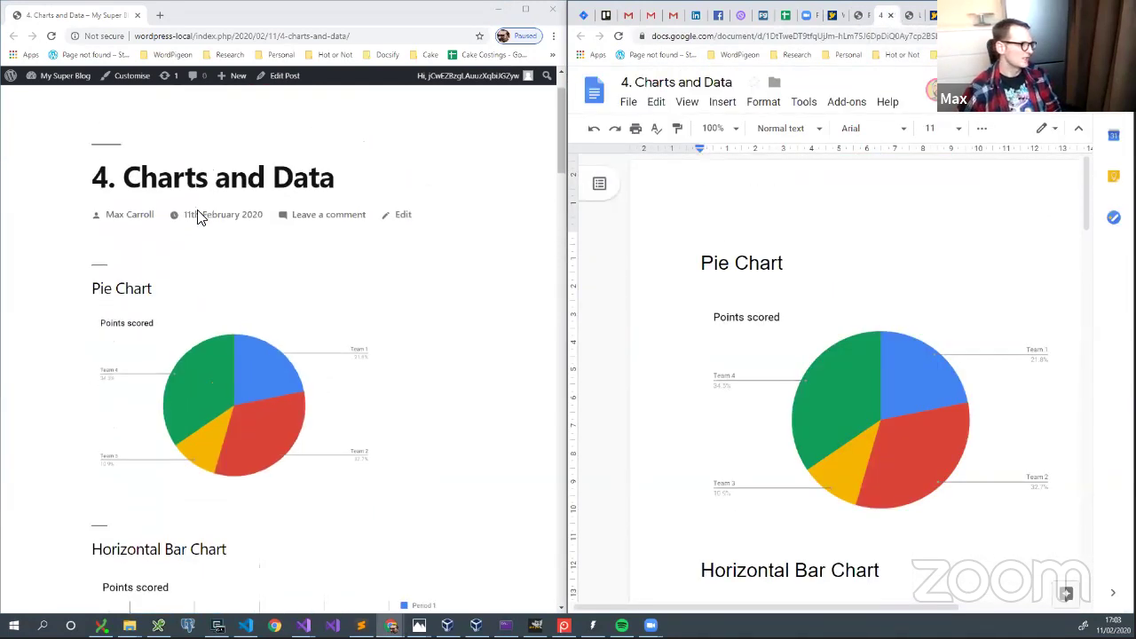
scroll(199, 218, "up", 1)
left_click(850, 239)
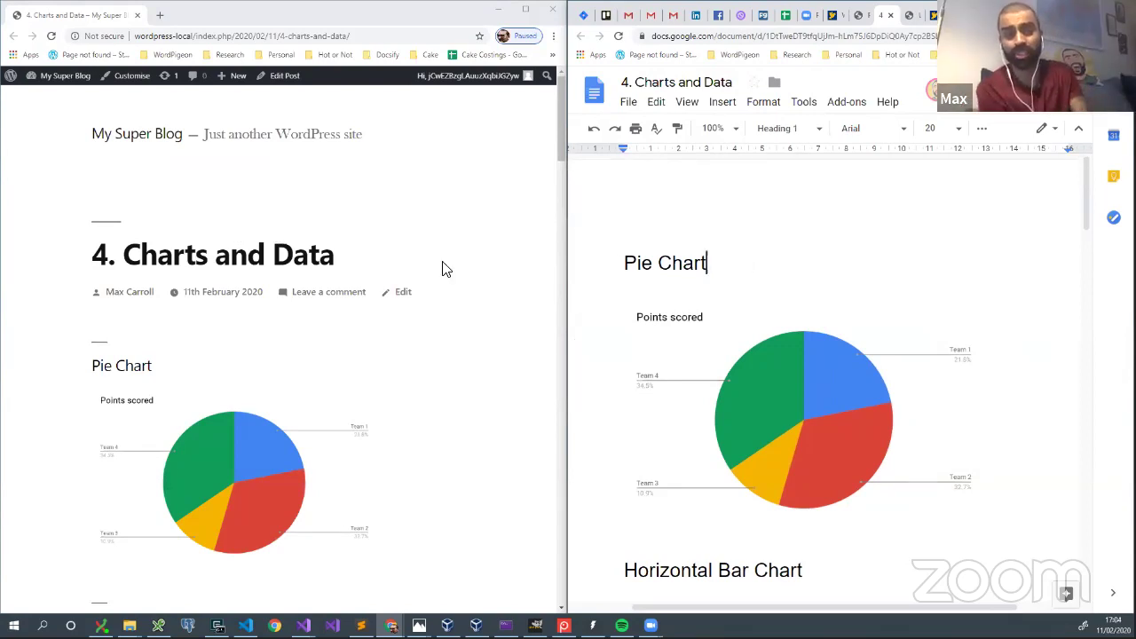
scroll(383, 230, "down", 1)
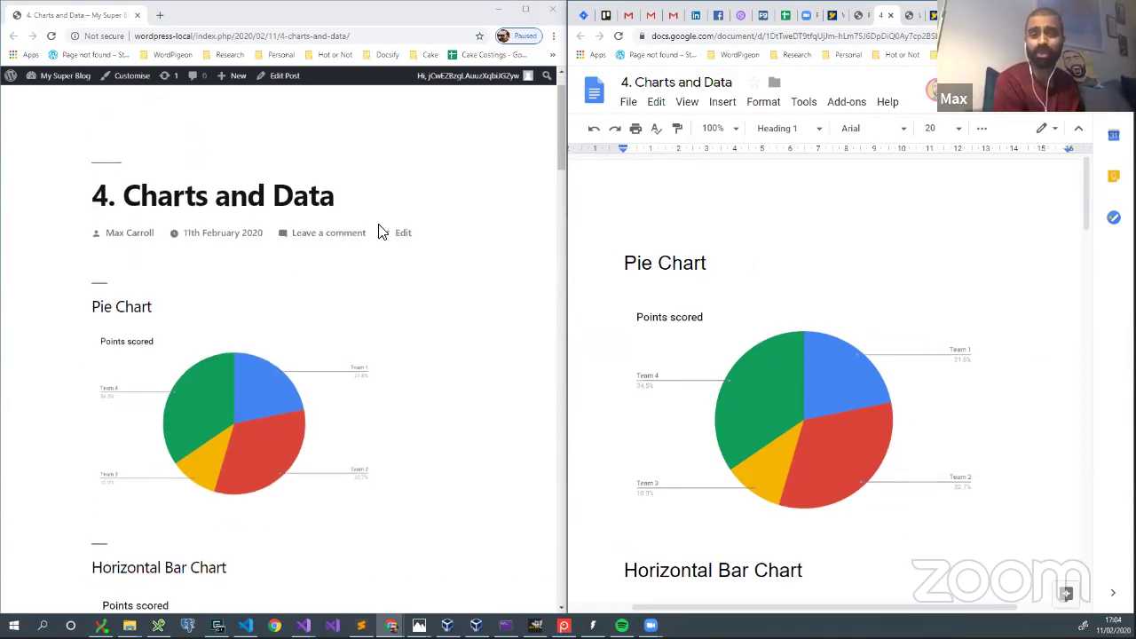
left_click_drag(360, 204, 89, 197)
left_click(299, 228)
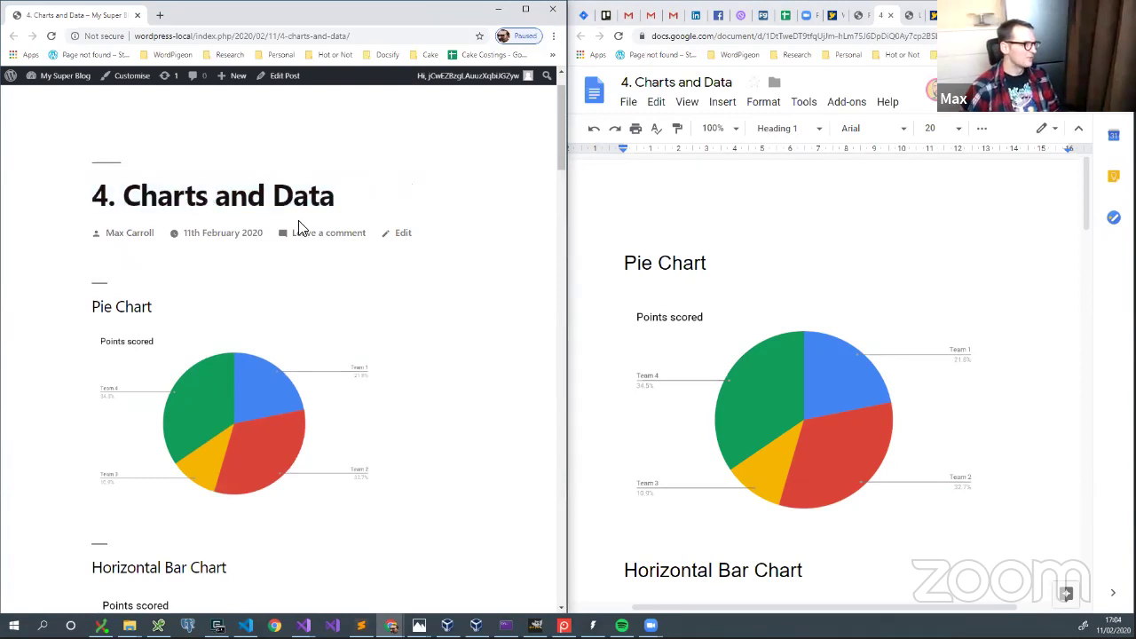
scroll(168, 287, "down", 1)
scroll(347, 249, "down", 3)
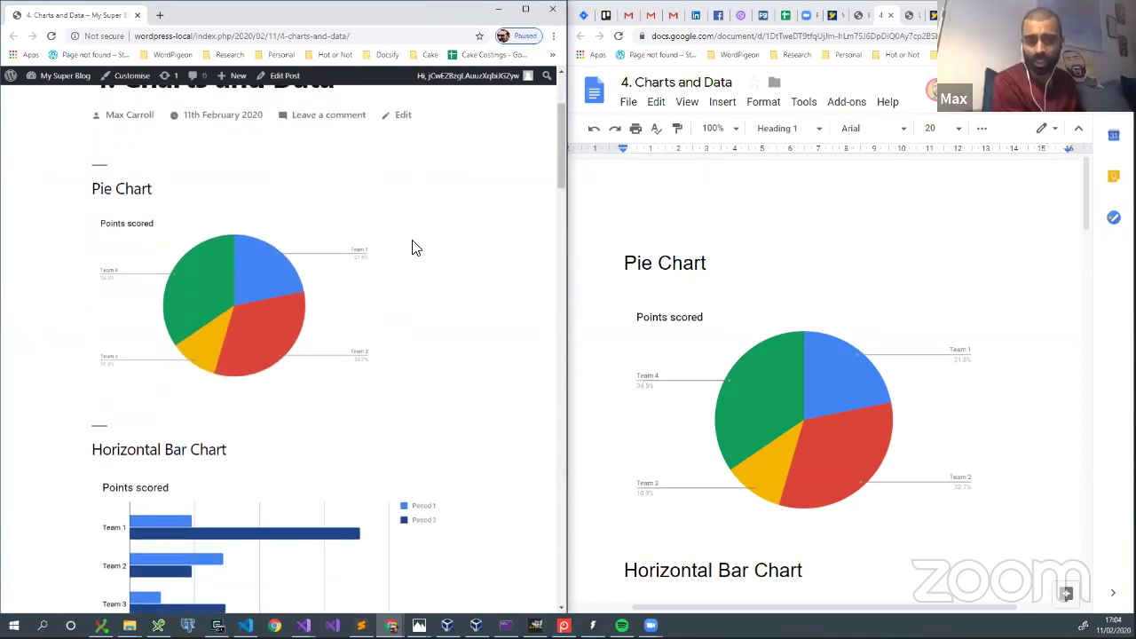
scroll(408, 257, "down", 1)
Step: Compare the horizontal and vertical bar charts in the published post with those in the Google Doc
left_click(942, 254)
scroll(939, 258, "down", 3)
scroll(368, 342, "down", 5)
scroll(368, 343, "down", 1)
left_click(814, 340)
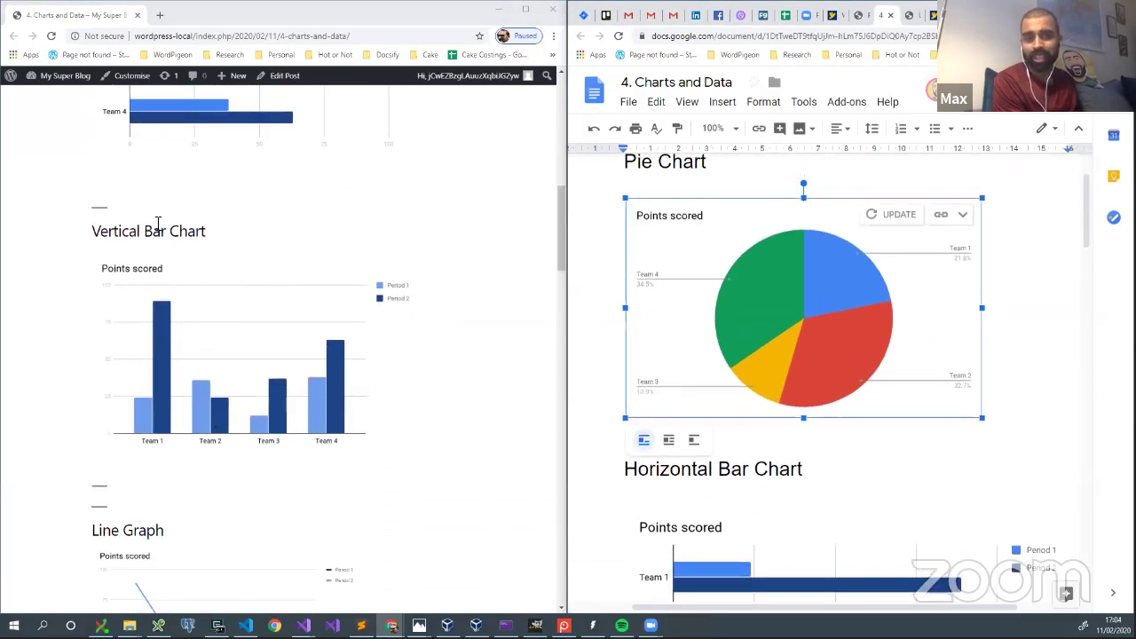
scroll(816, 366, "down", 4)
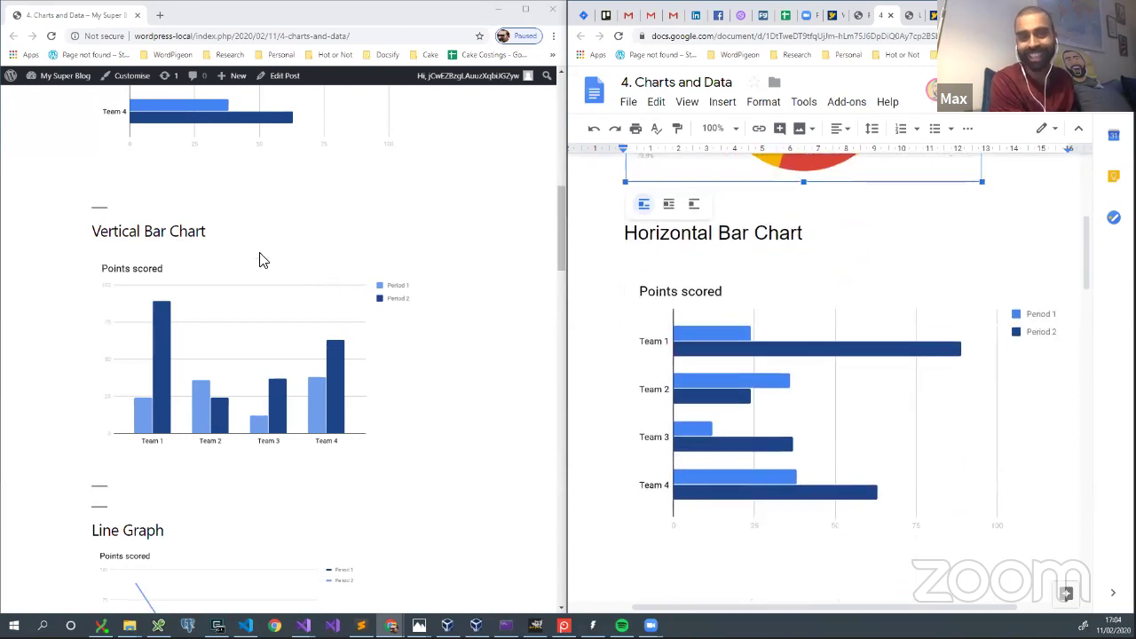
left_click(125, 215)
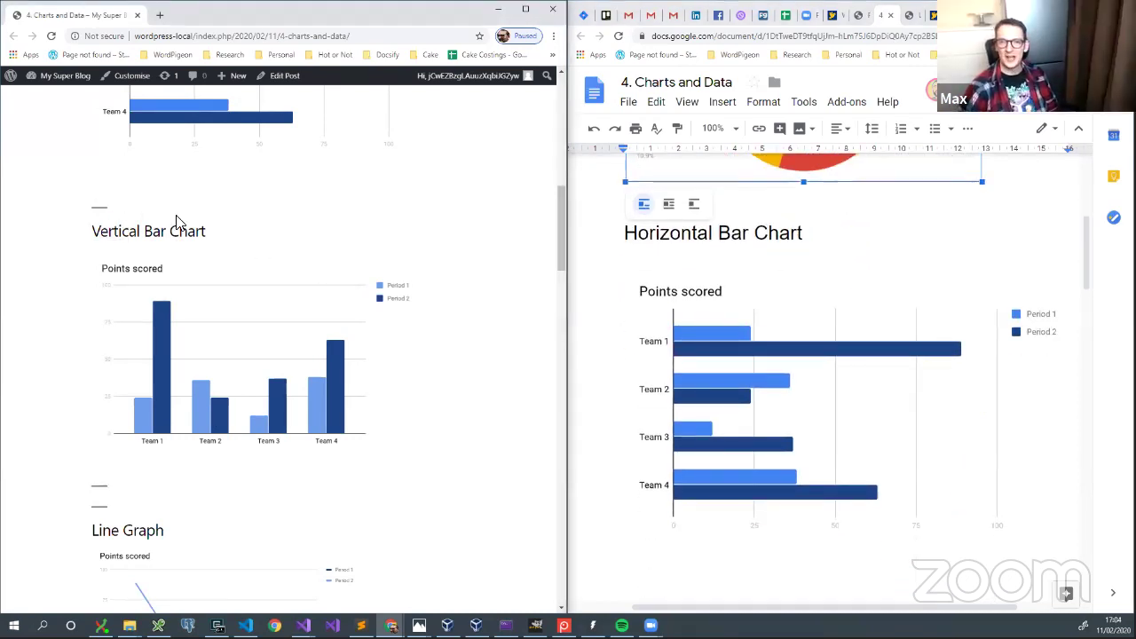
scroll(176, 220, "down", 1)
scroll(185, 223, "up", 2)
scroll(252, 222, "up", 4)
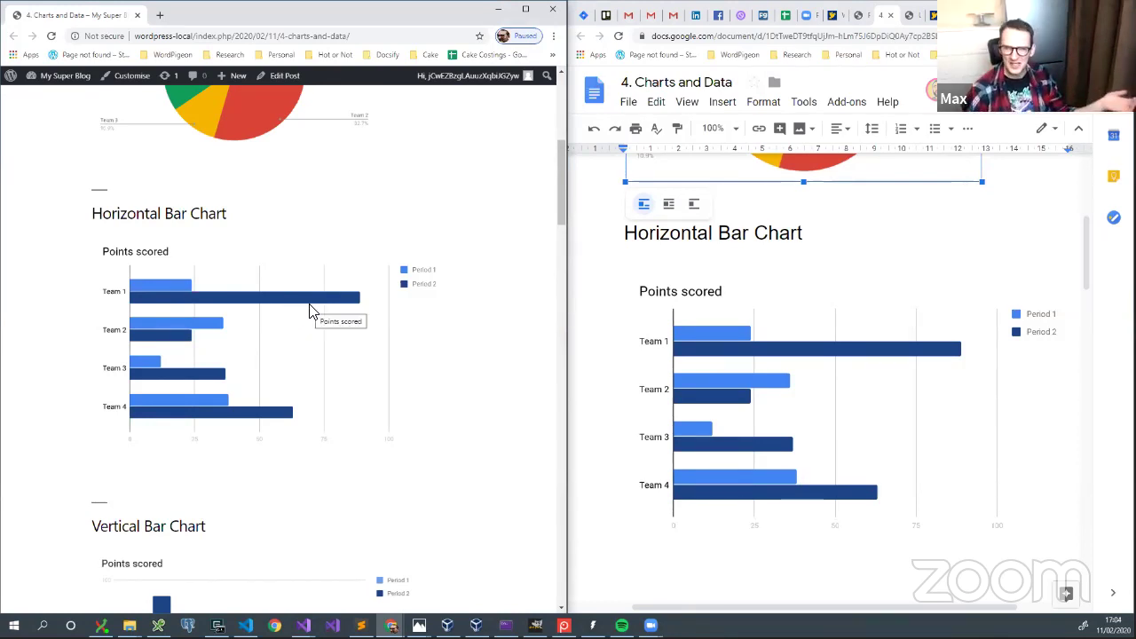
Step: Compare the line graph and Table Data section in both windows, and check the post's author, categories and tags
scroll(307, 308, "down", 10)
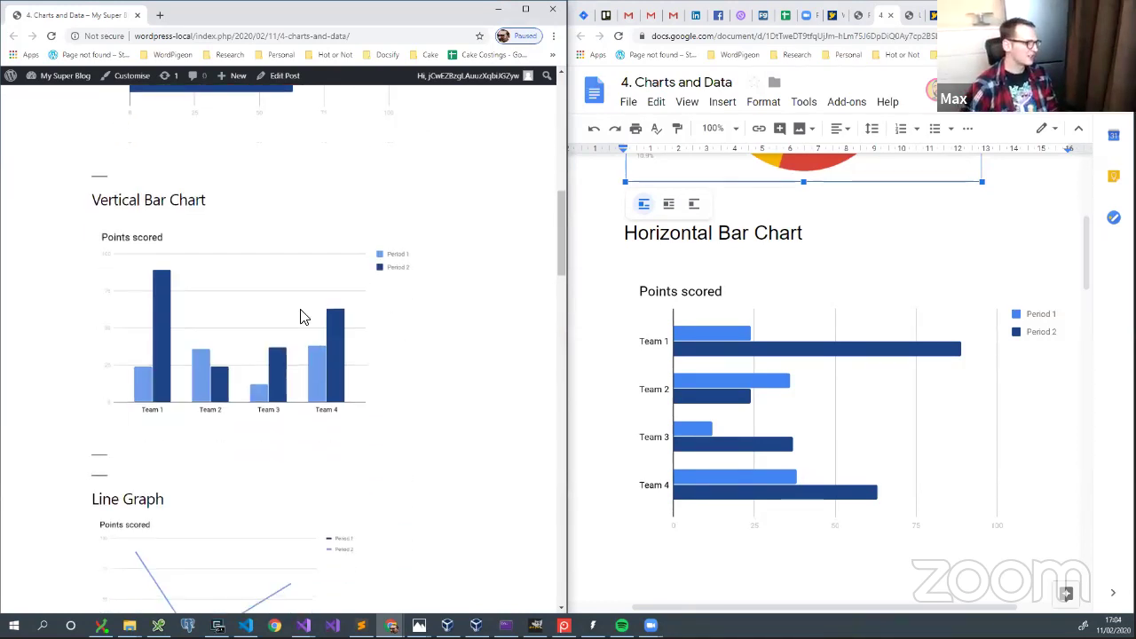
scroll(307, 328, "down", 3)
scroll(305, 328, "up", 2)
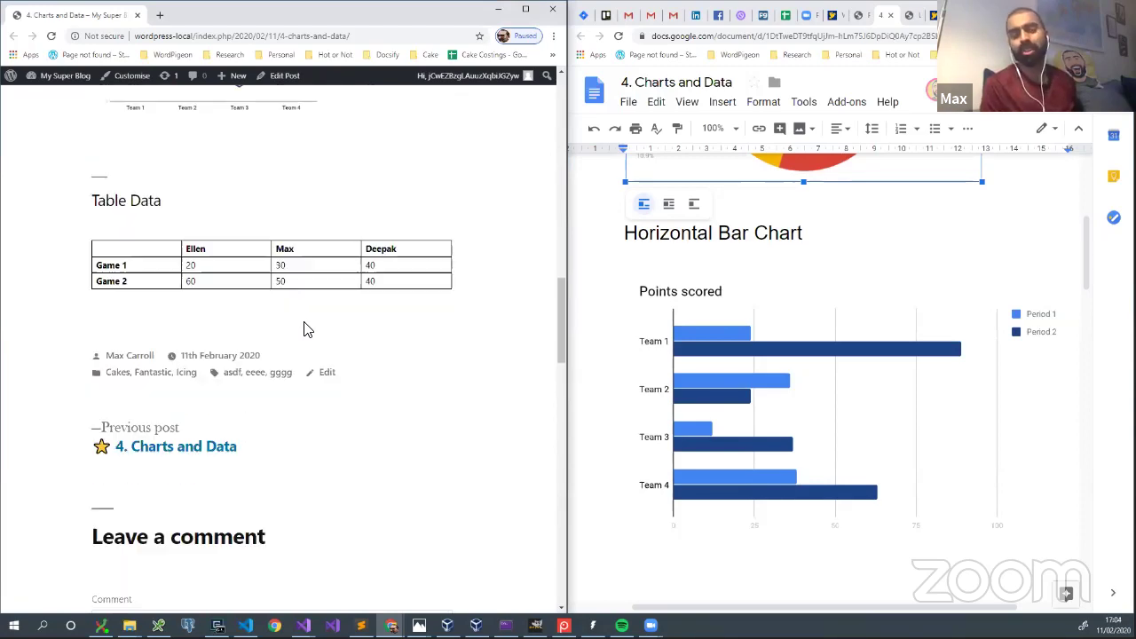
scroll(809, 312, "down", 12)
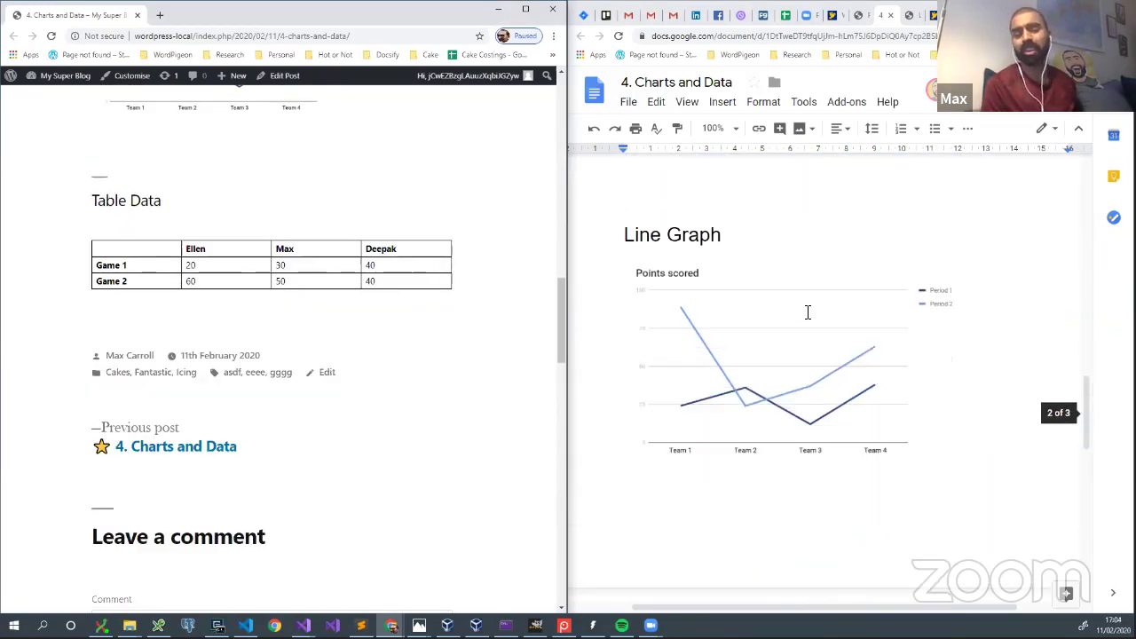
scroll(808, 312, "down", 3)
scroll(421, 308, "down", 3)
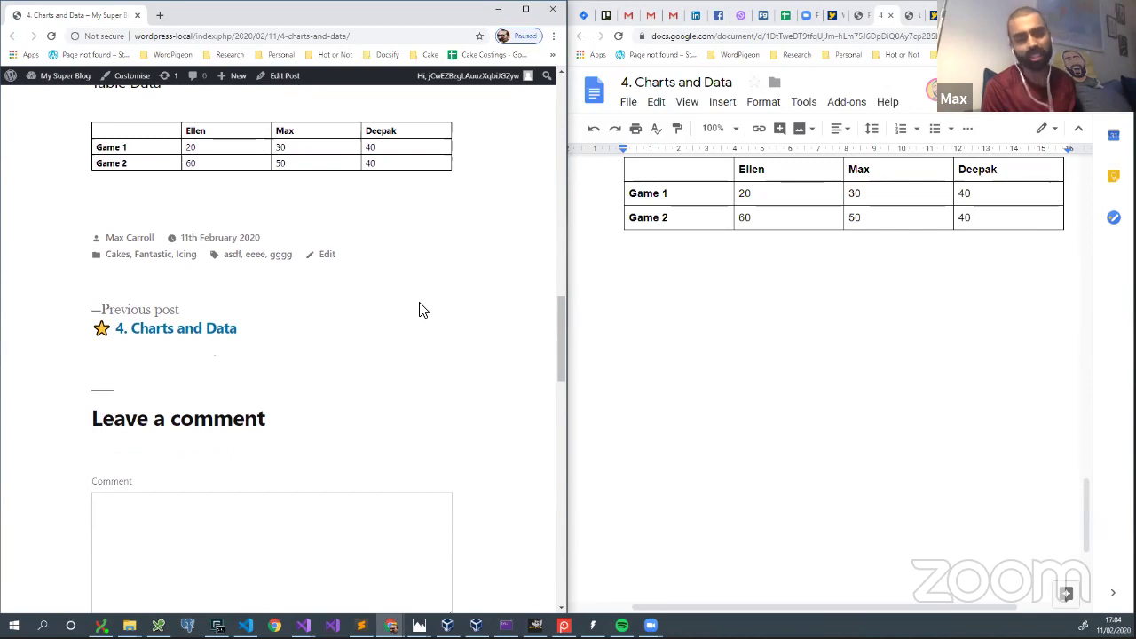
Step: Return both the published post and the Google Doc to their beginnings for a final side-by-side view
scroll(421, 308, "up", 15)
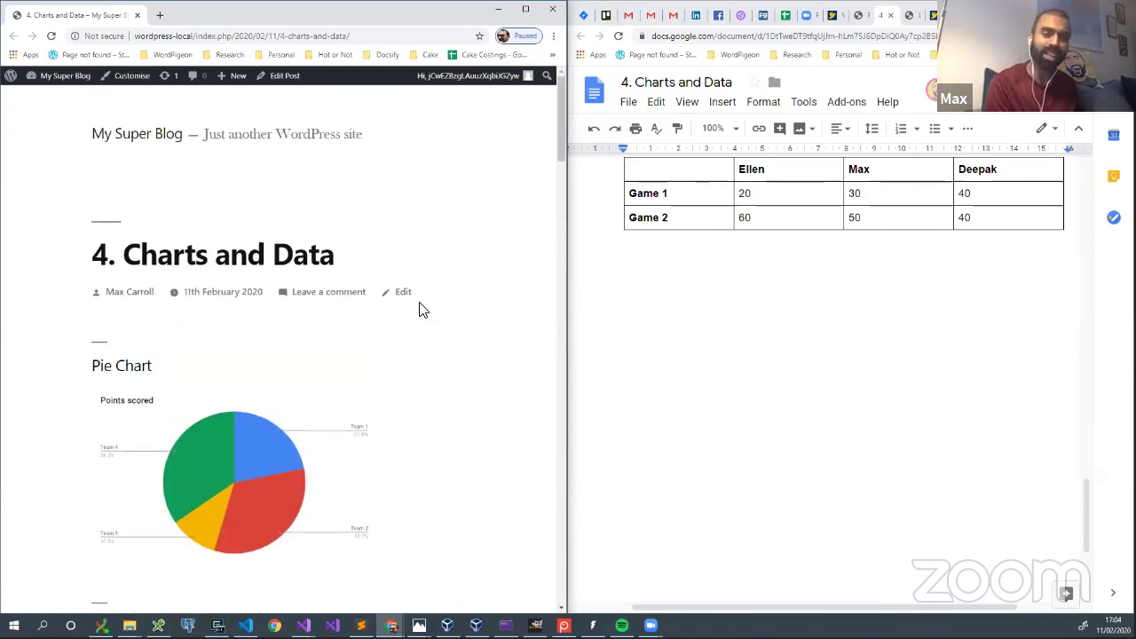
scroll(776, 249, "up", 15)
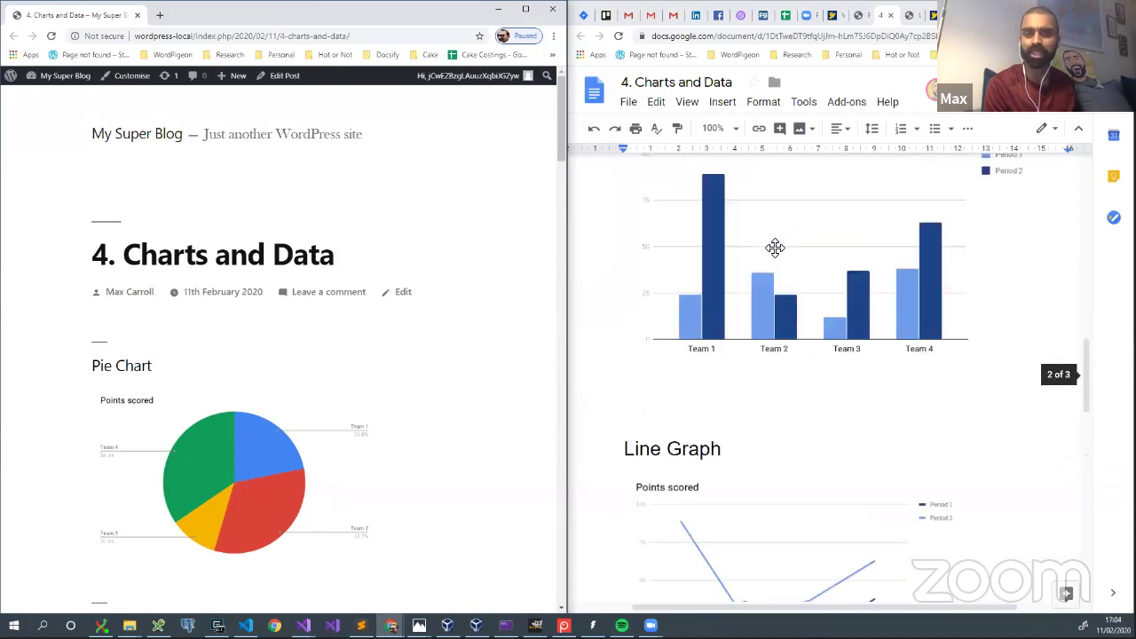
left_click(775, 247)
scroll(775, 247, "up", 1)
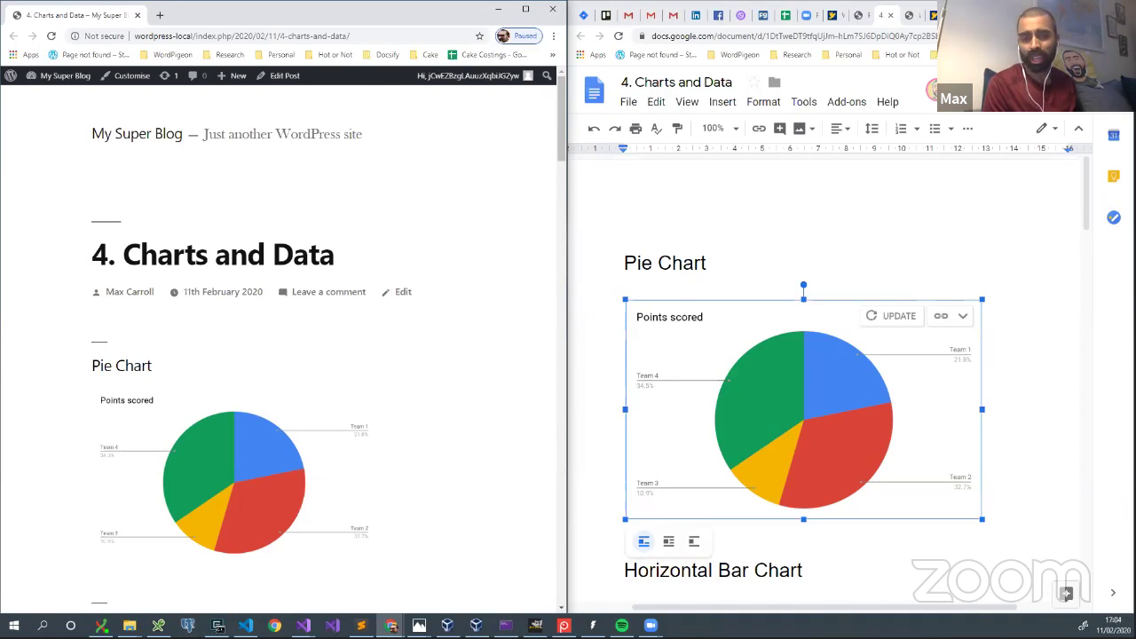
left_click_drag(1004, 11, 1135, 45)
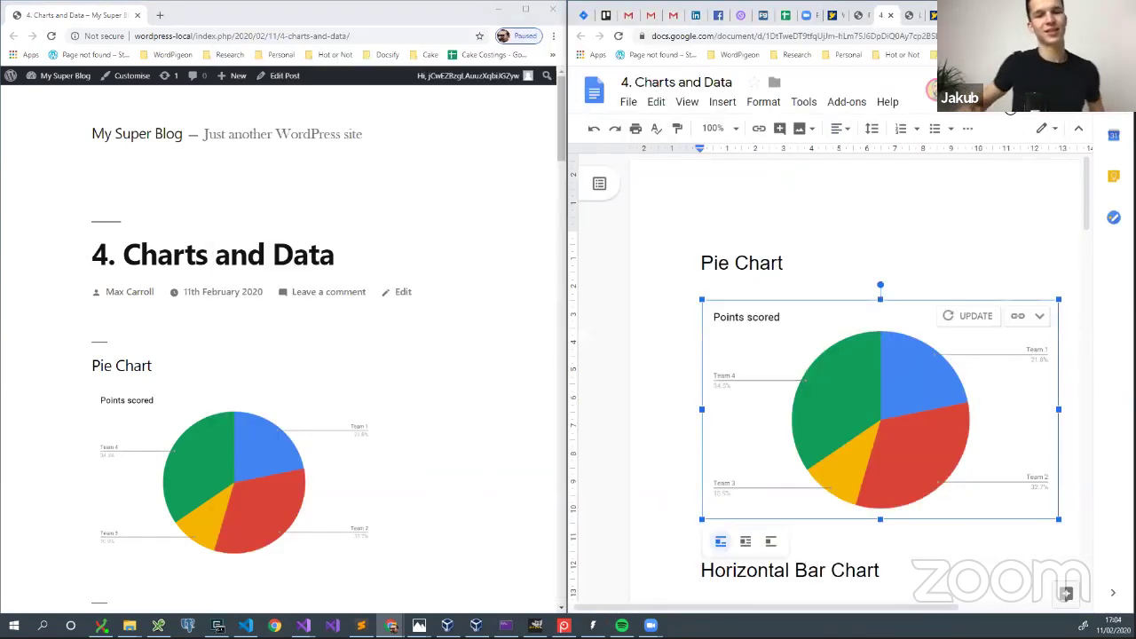
Step: Close the finished export dialog in WordPigeon and the separate window showing the published 4. Charts and Data post
scroll(979, 302, "down", 3)
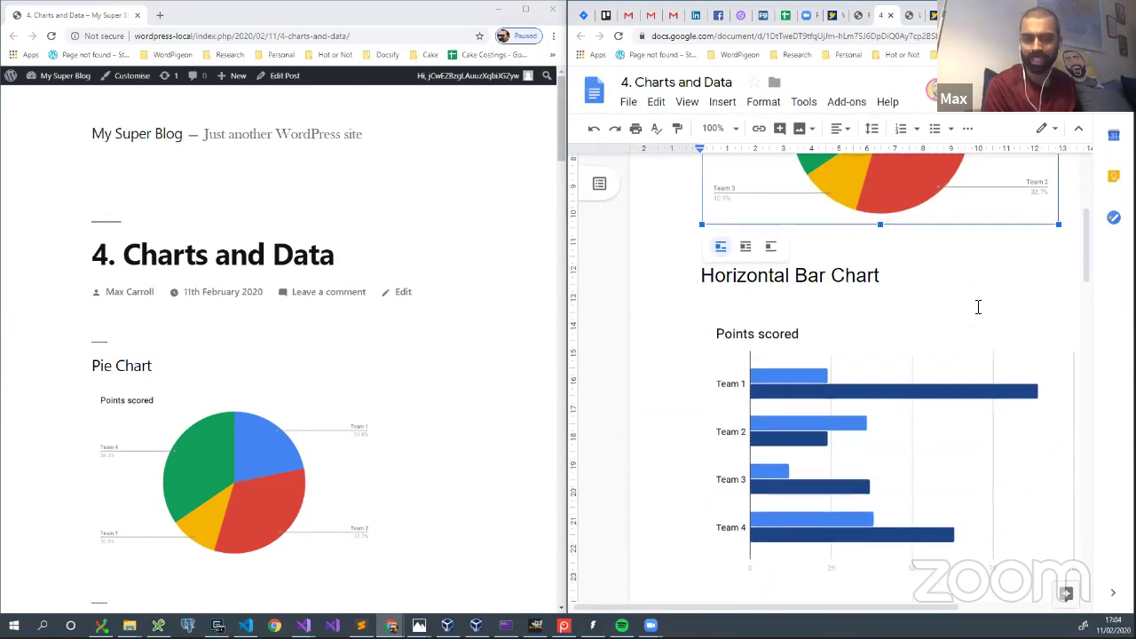
scroll(976, 306, "up", 4)
left_click(858, 15)
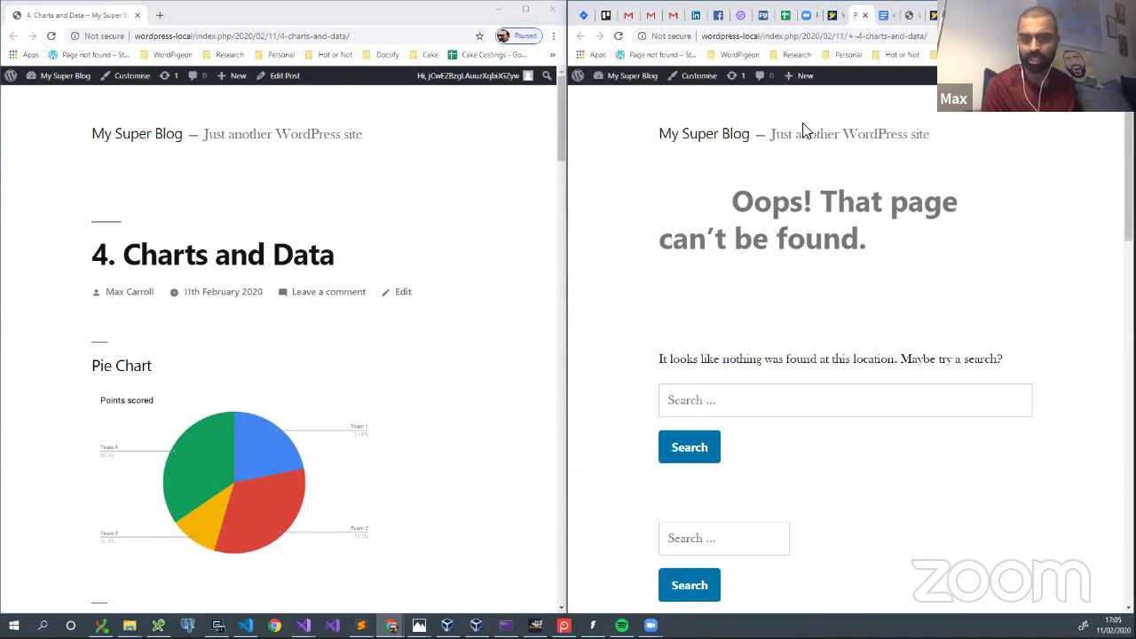
left_click(837, 15)
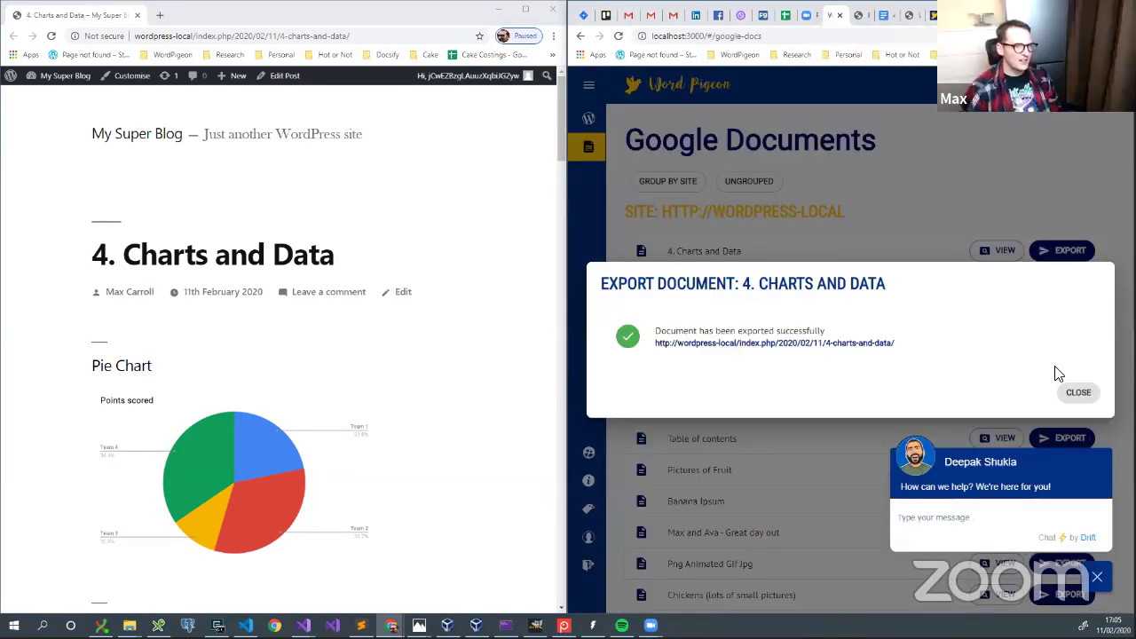
left_click(1078, 392)
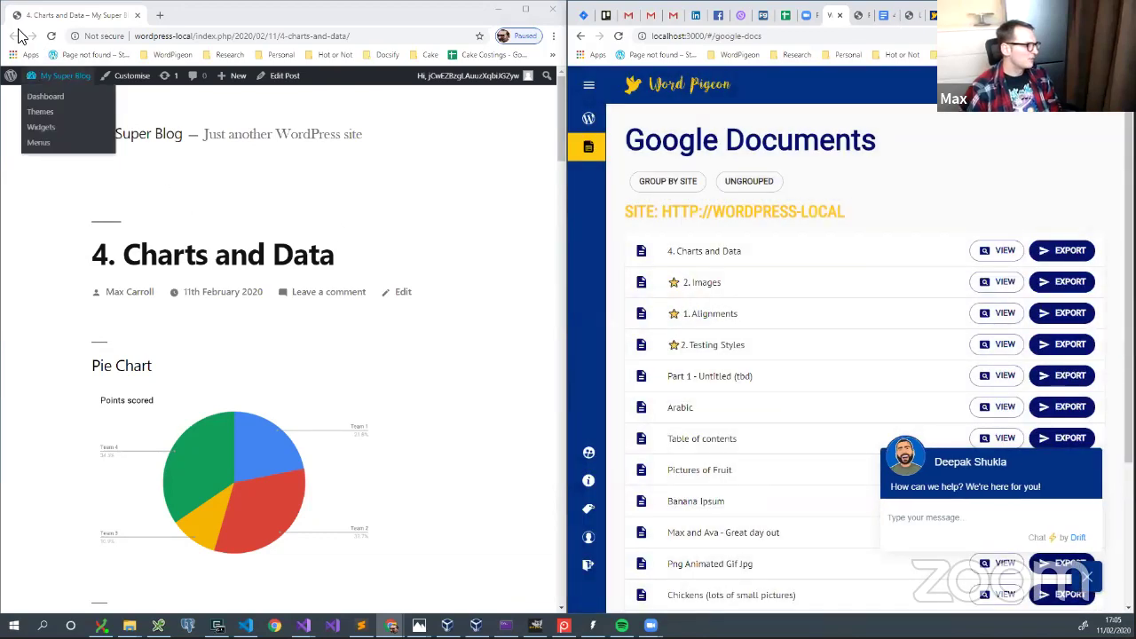
left_click(137, 15)
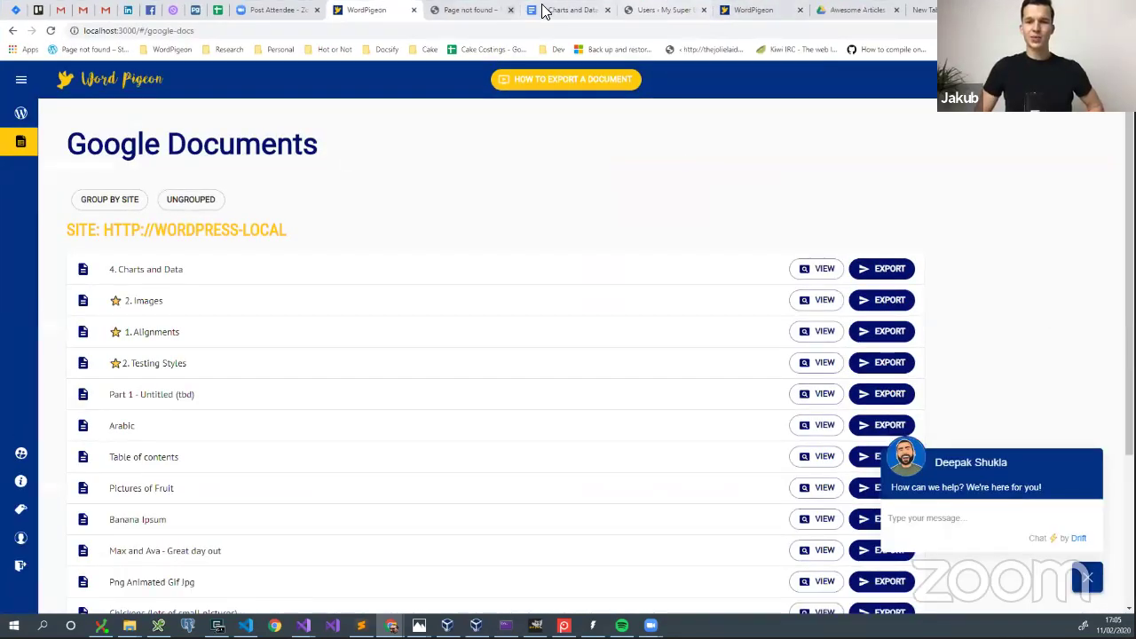
Step: Switch to the Awesome Articles folder in Google Drive and display its files as a list
left_click(540, 10)
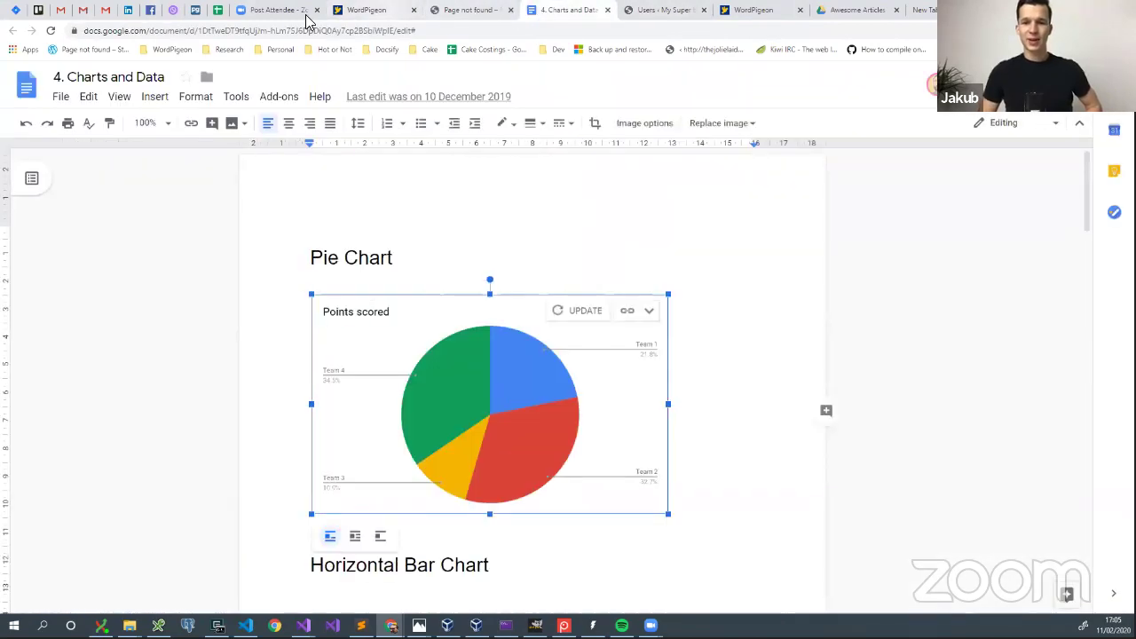
left_click(817, 11)
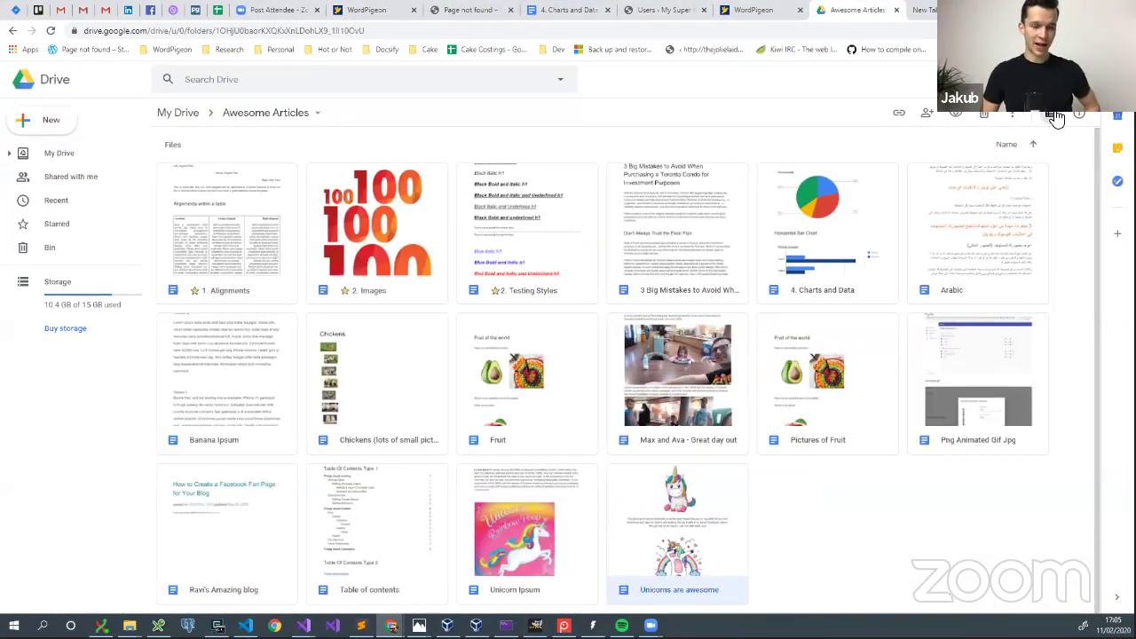
left_click(1053, 118)
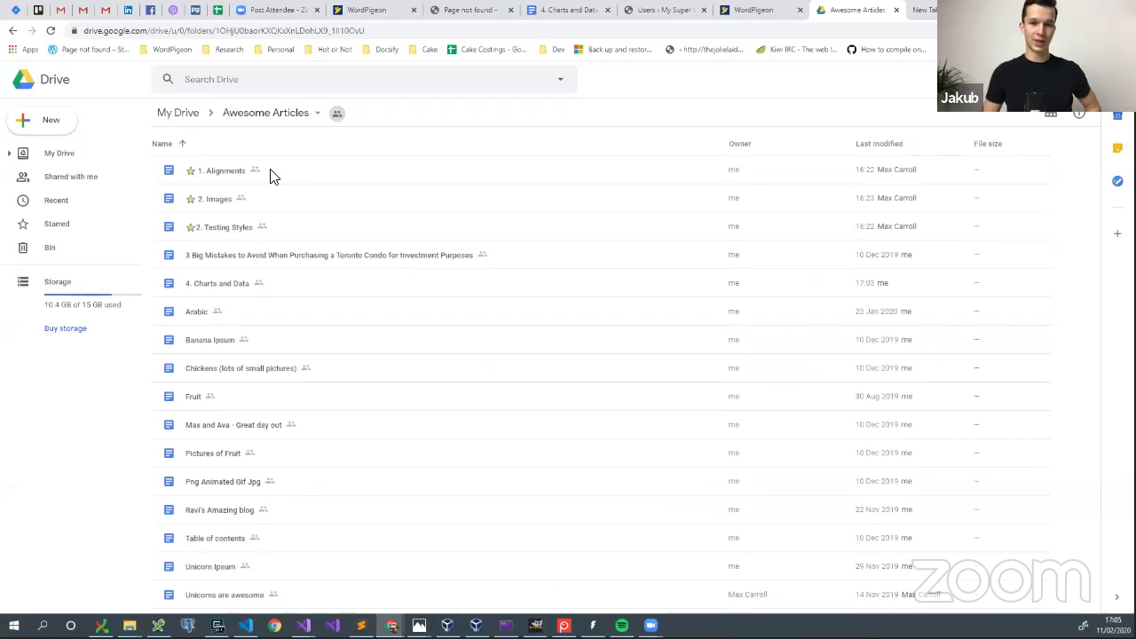
Step: Rename the starred Alignments document to "1. Alignments" by removing the star emoji from its name
right_click(272, 175)
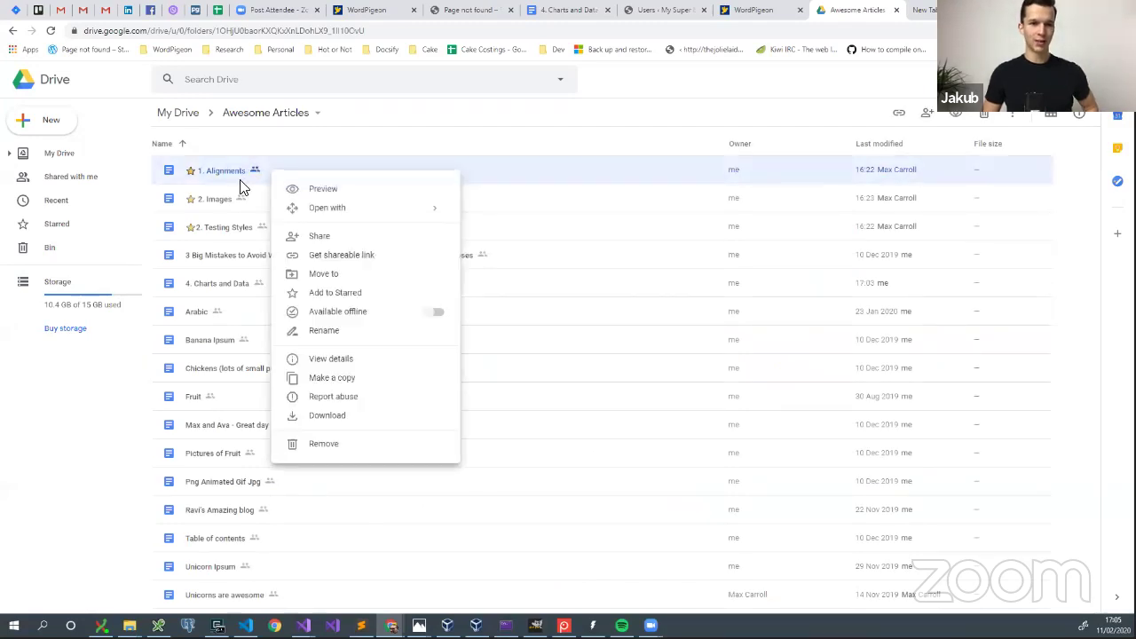
left_click(342, 330)
key("Home")
key("Delete")
key("Delete")
key("Return")
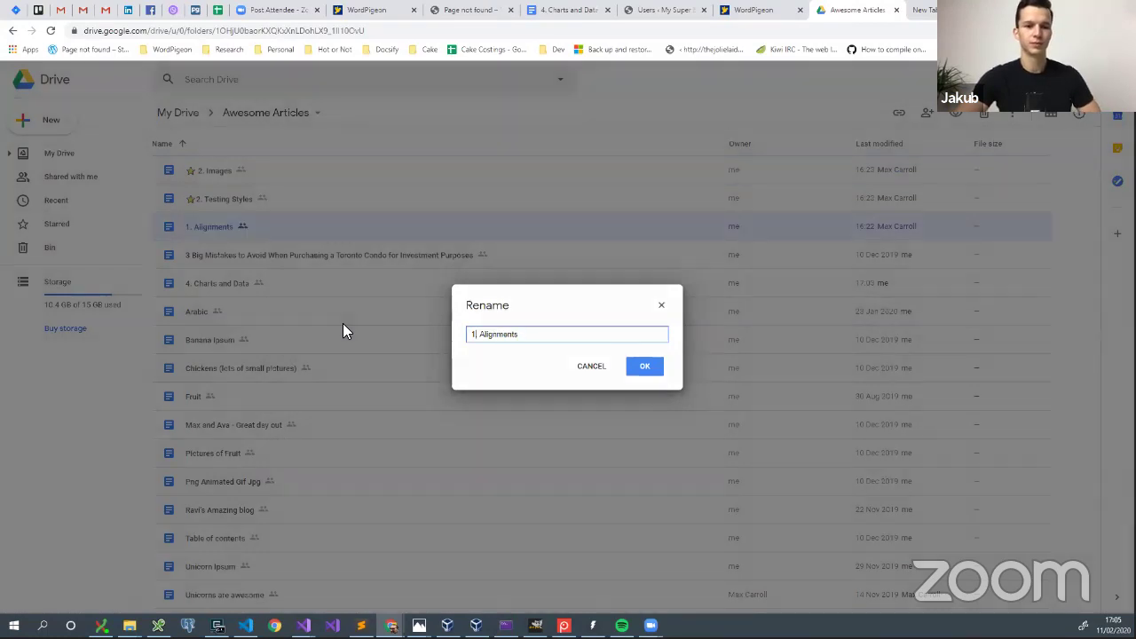
Step: Rename the starred Testing Styles document to "2. Testing Styles", without the star emoji
right_click(272, 202)
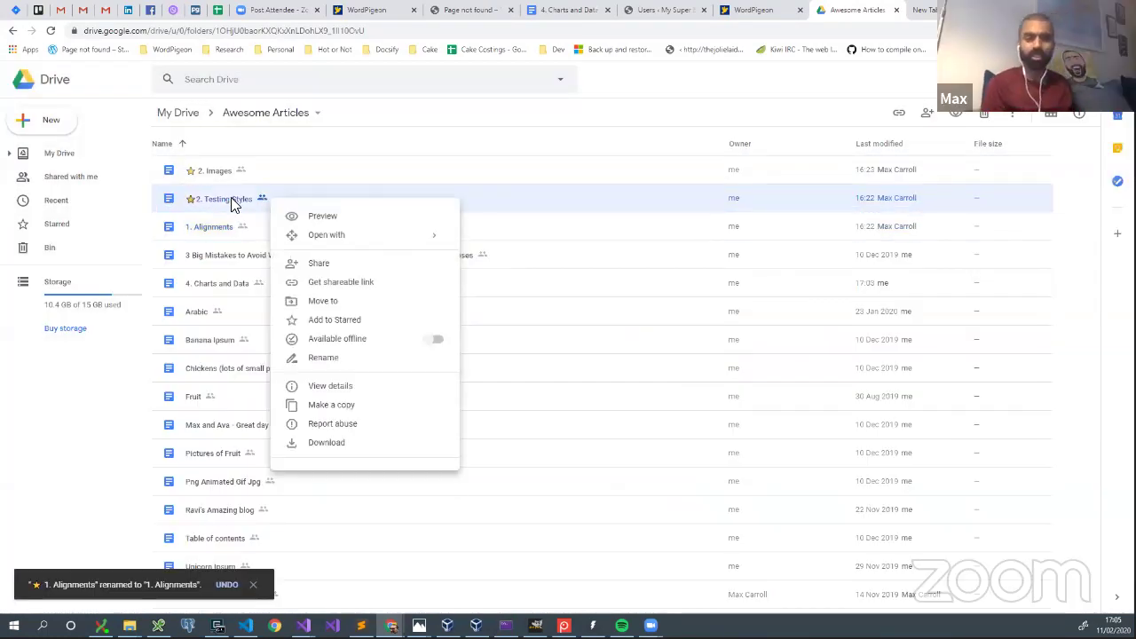
left_click(340, 358)
key("Home")
key("Delete")
key("Delete")
key("Delete")
key("Delete")
key("Delete")
type("2.")
key("Return")
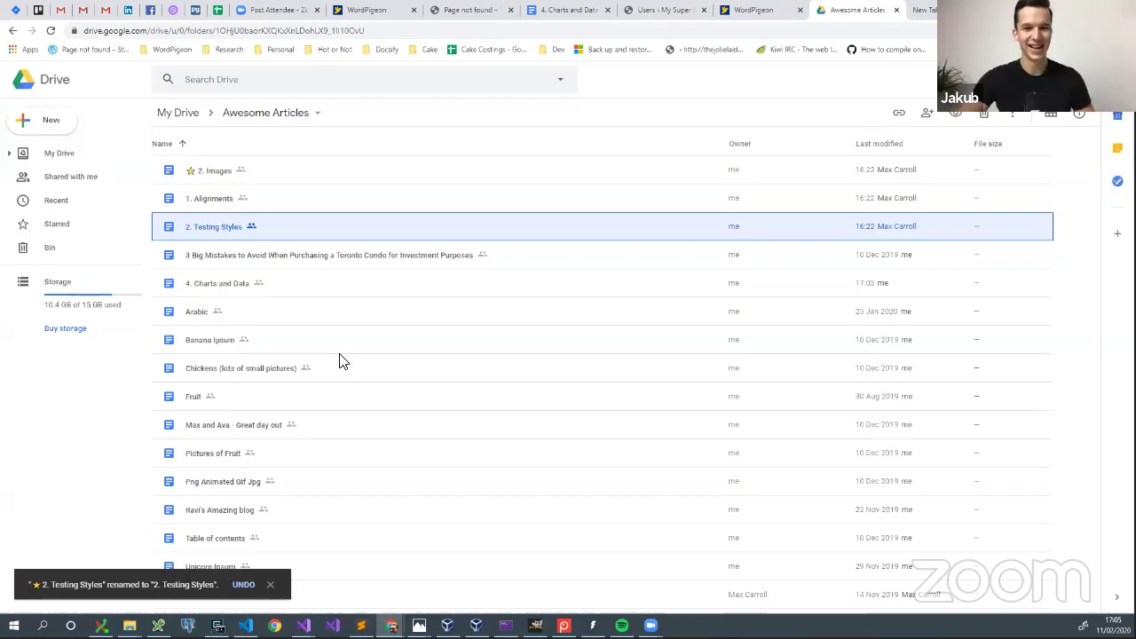
Step: Rename the starred Images document to "2. Images" by removing the star emoji from its name
left_click(312, 178)
right_click(312, 177)
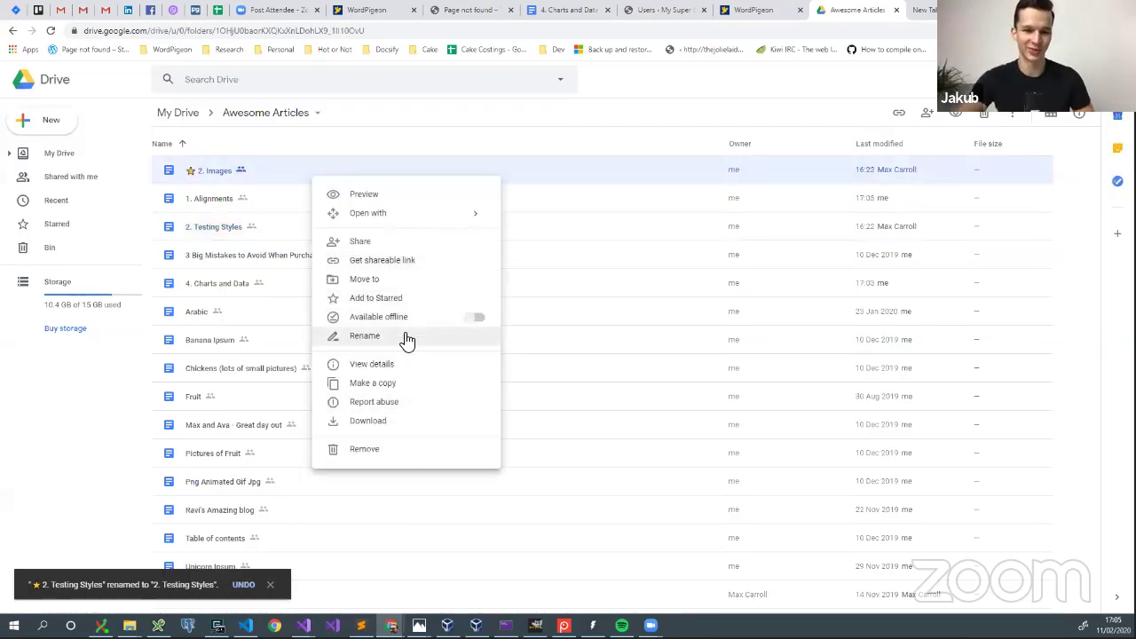
left_click(364, 336)
key("Home")
key("Delete")
key("Delete")
key("Return")
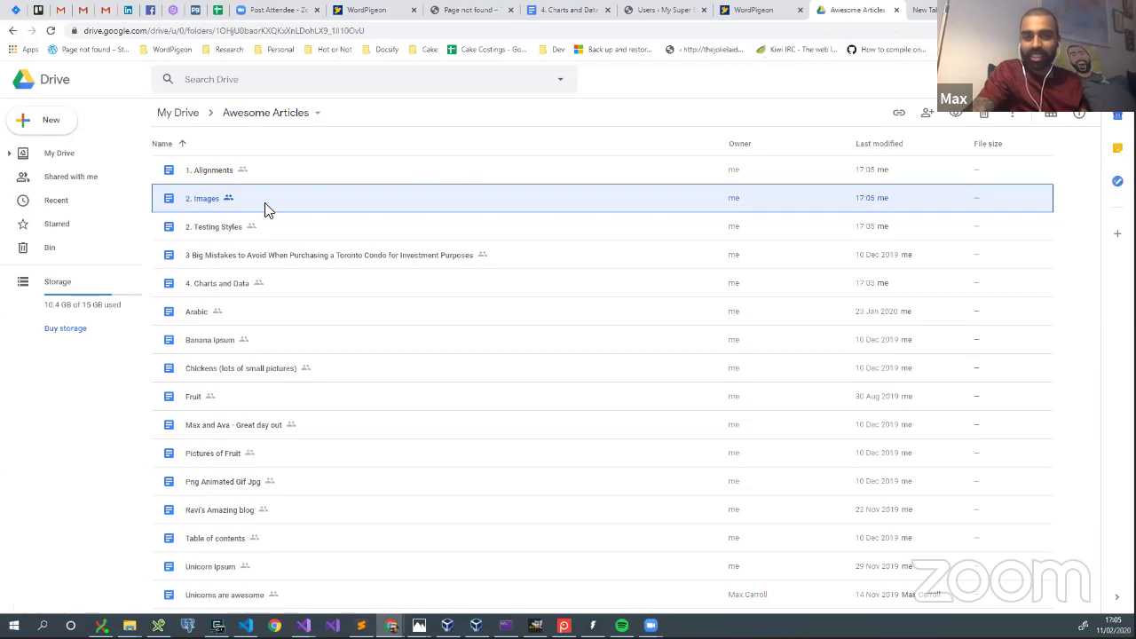
Step: Open the 1. Alignments document, review its text, table and picture alignments, and close it
double_click(213, 180)
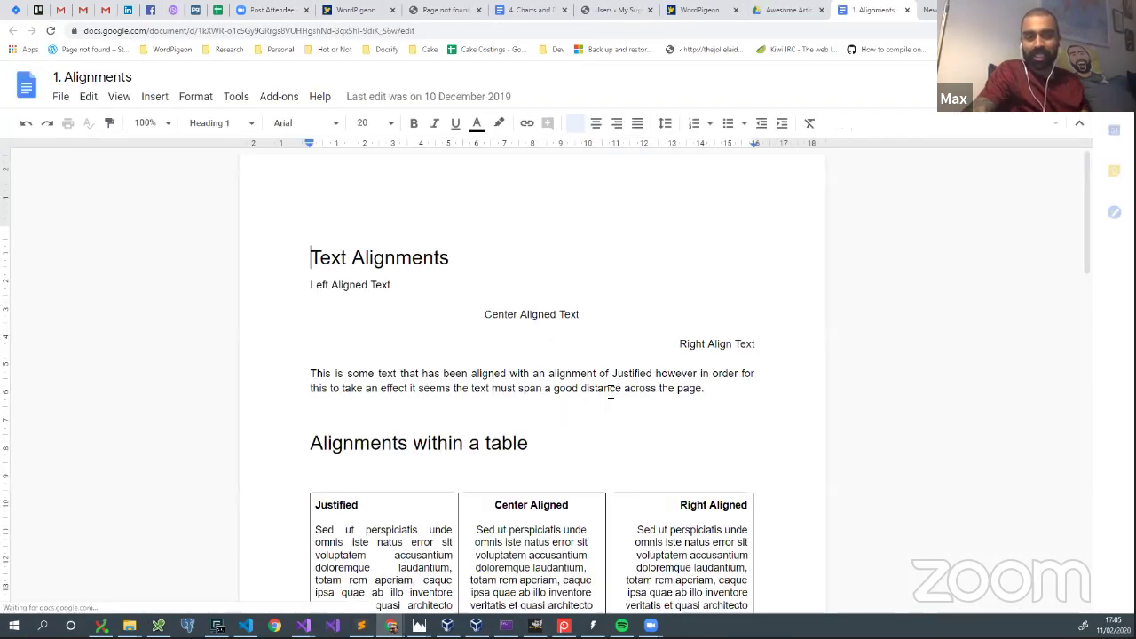
scroll(551, 404, "down", 20)
scroll(693, 293, "up", 10)
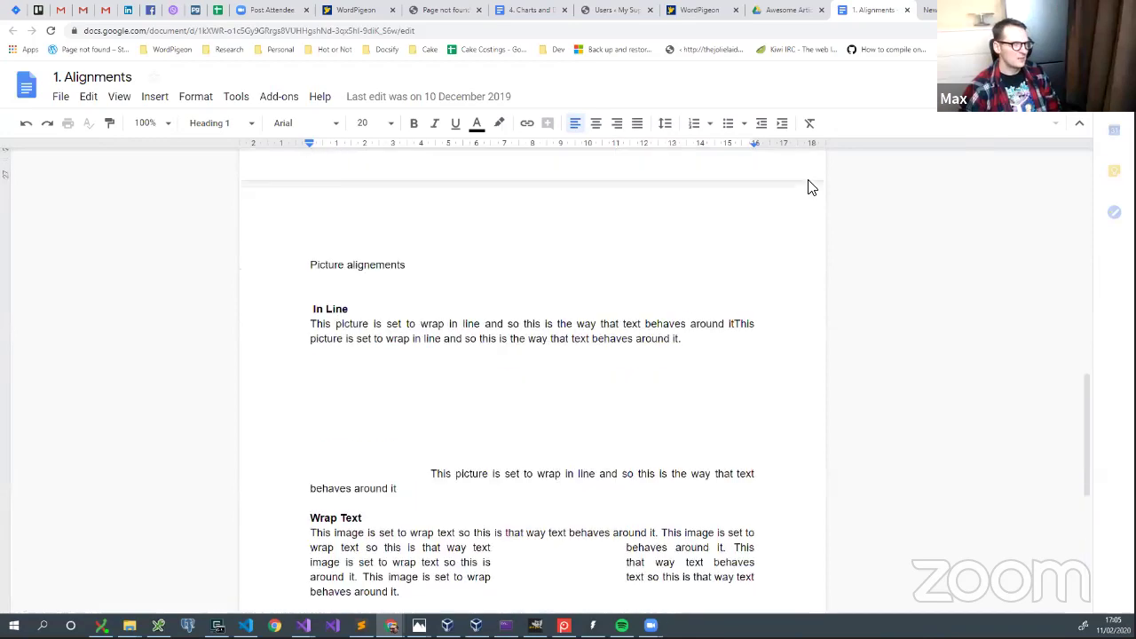
left_click(906, 10)
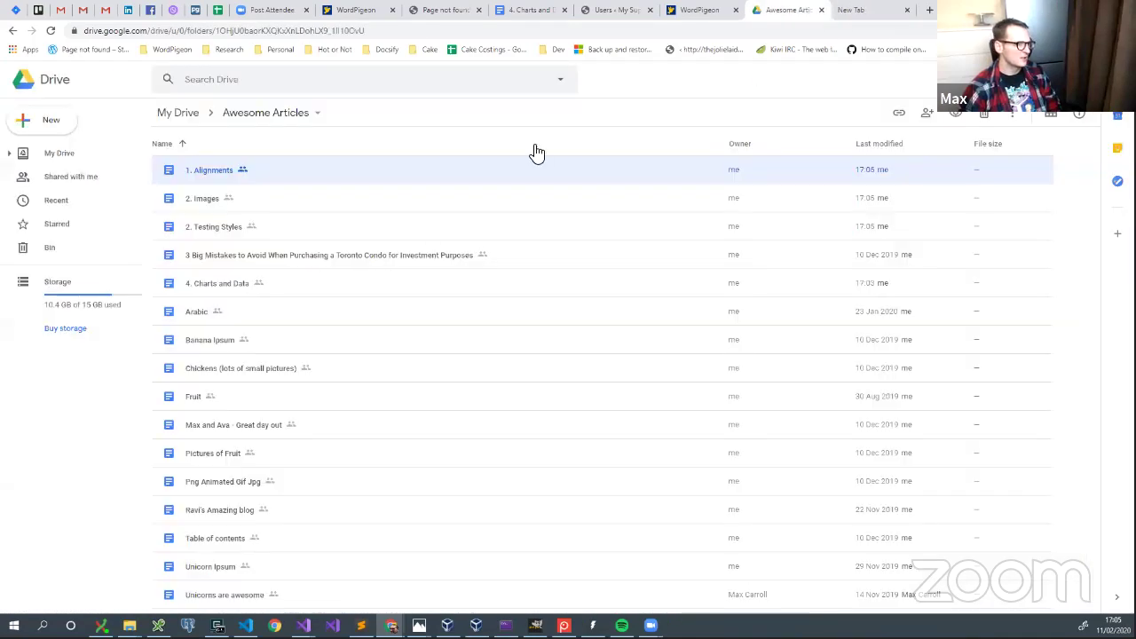
Step: Open the 2. Testing Styles document, review its heading styles and images, and close it
double_click(220, 229)
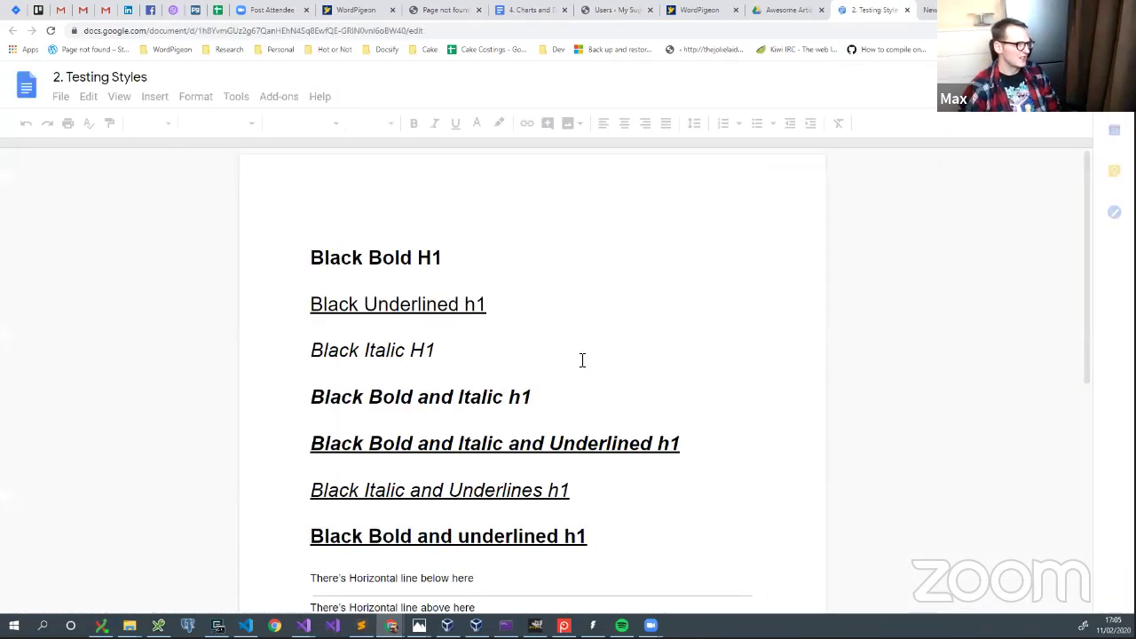
scroll(568, 371, "down", 15)
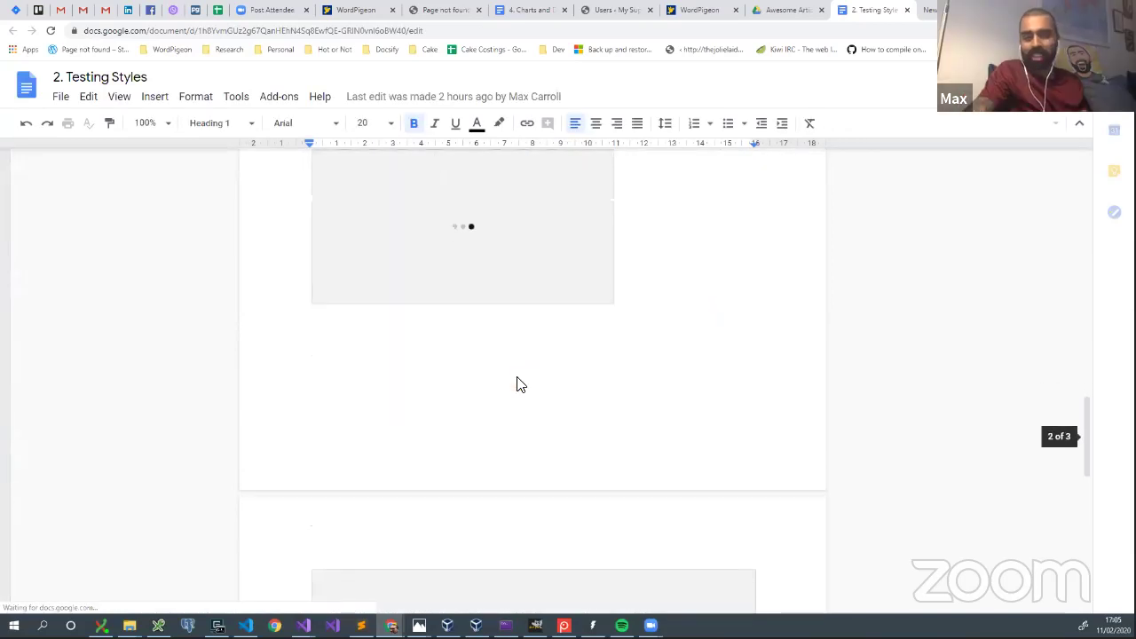
scroll(521, 382, "down", 8)
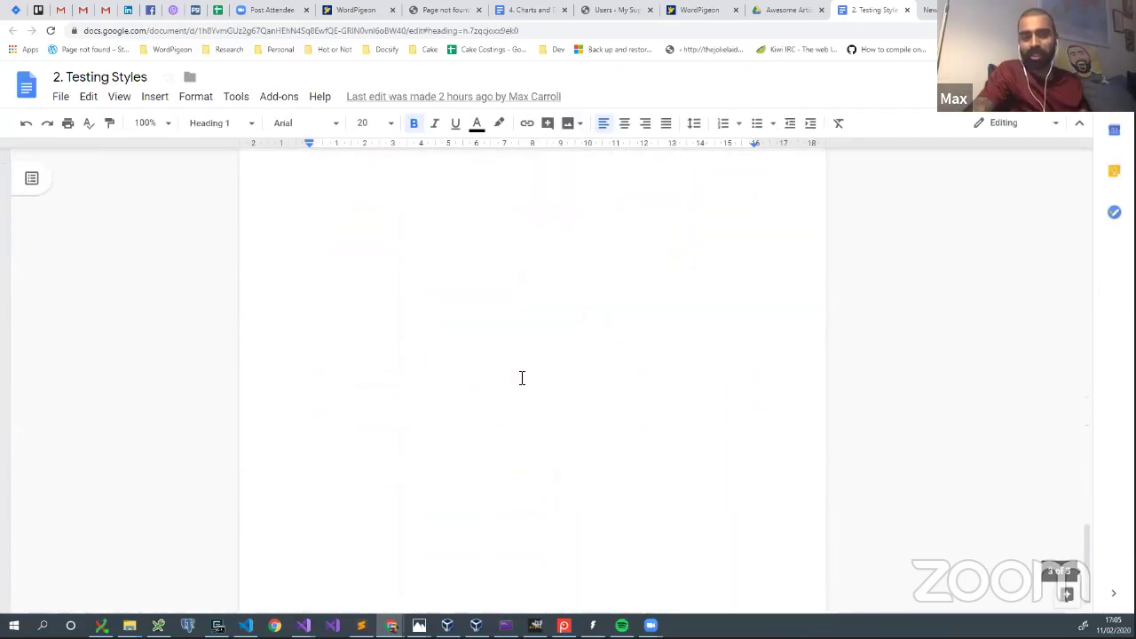
scroll(521, 378, "up", 3)
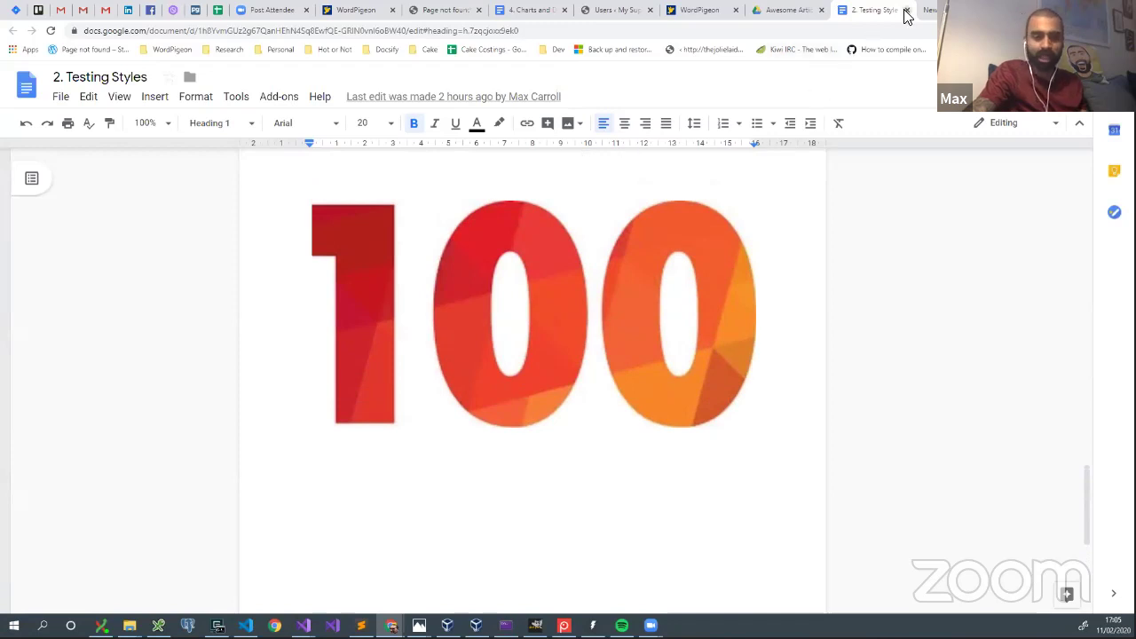
middle_click(867, 13)
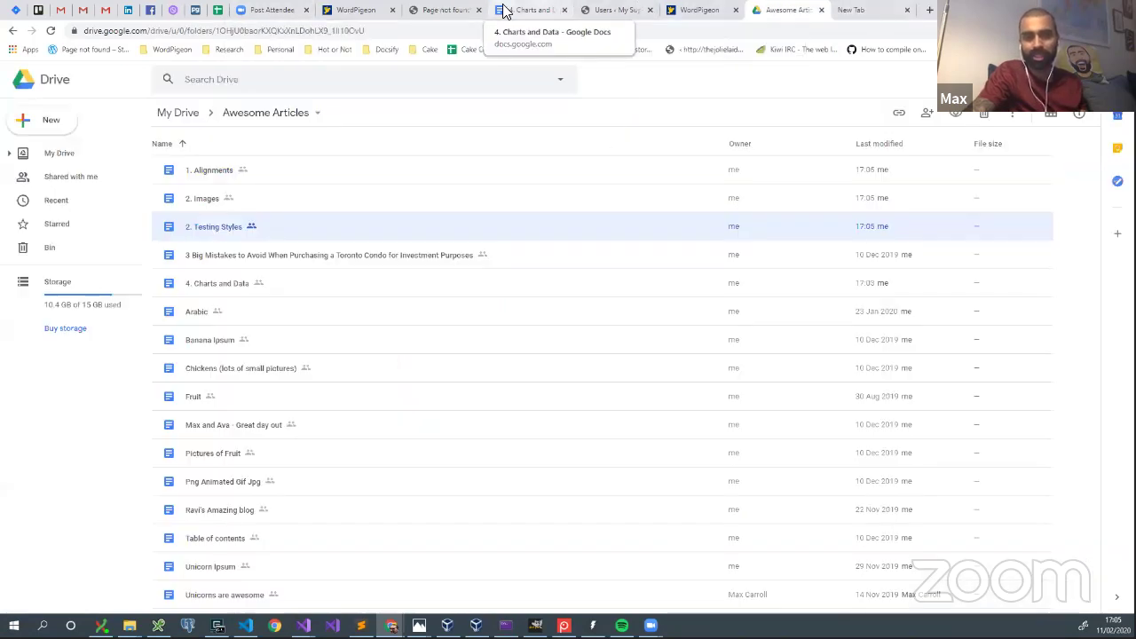
Step: Return to WordPigeon and reload the Google Documents list to pick up the renamed files
left_click(531, 11)
left_click(333, 11)
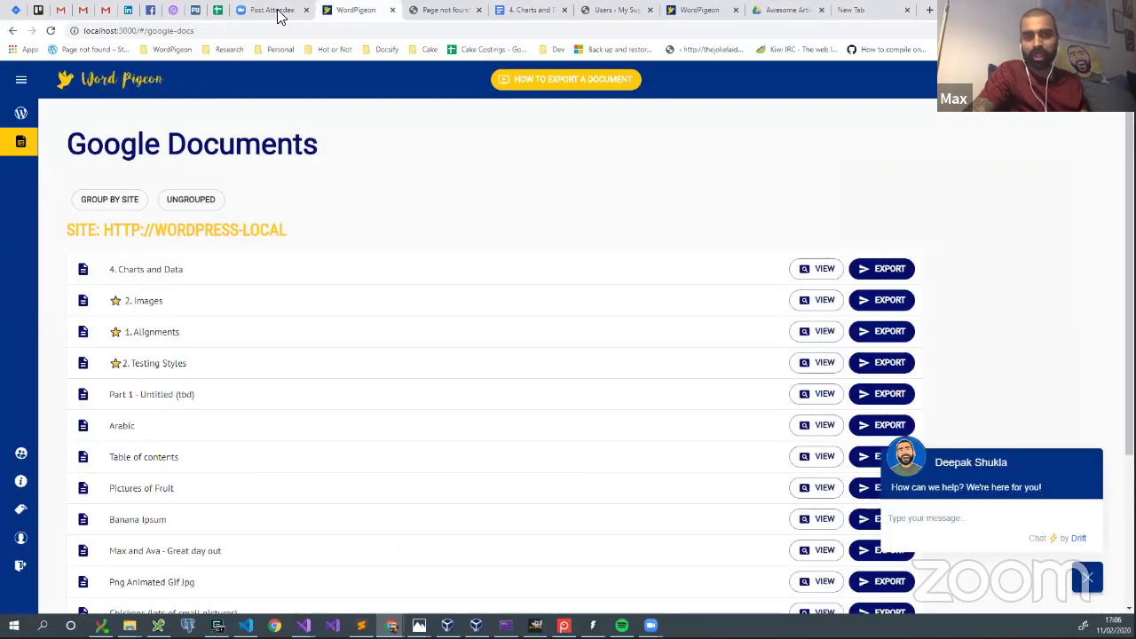
left_click(52, 31)
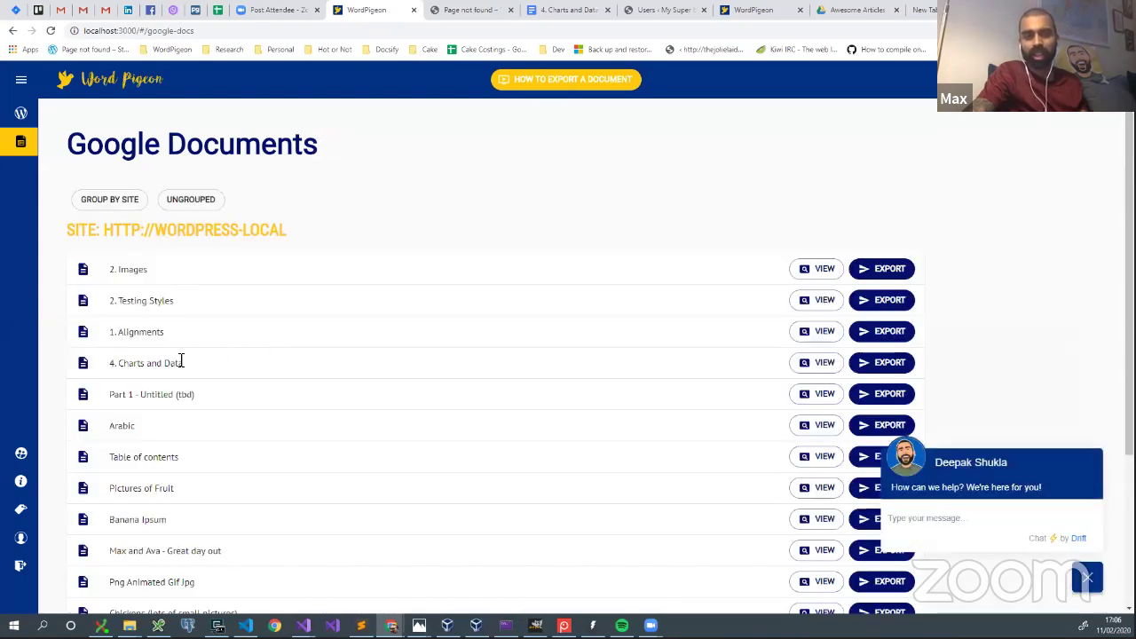
left_click_drag(158, 339, 147, 337)
Step: Start exporting 2. Testing Styles as a post with status Published and the tags aaaa, bbbb and ccc
left_click(883, 300)
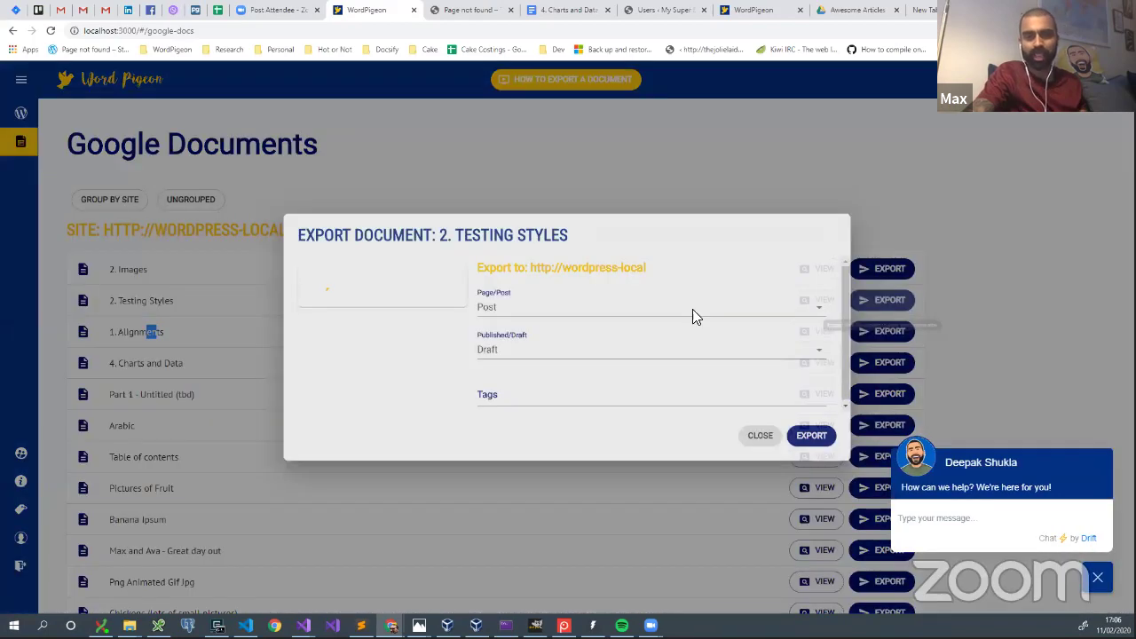
left_click(524, 307)
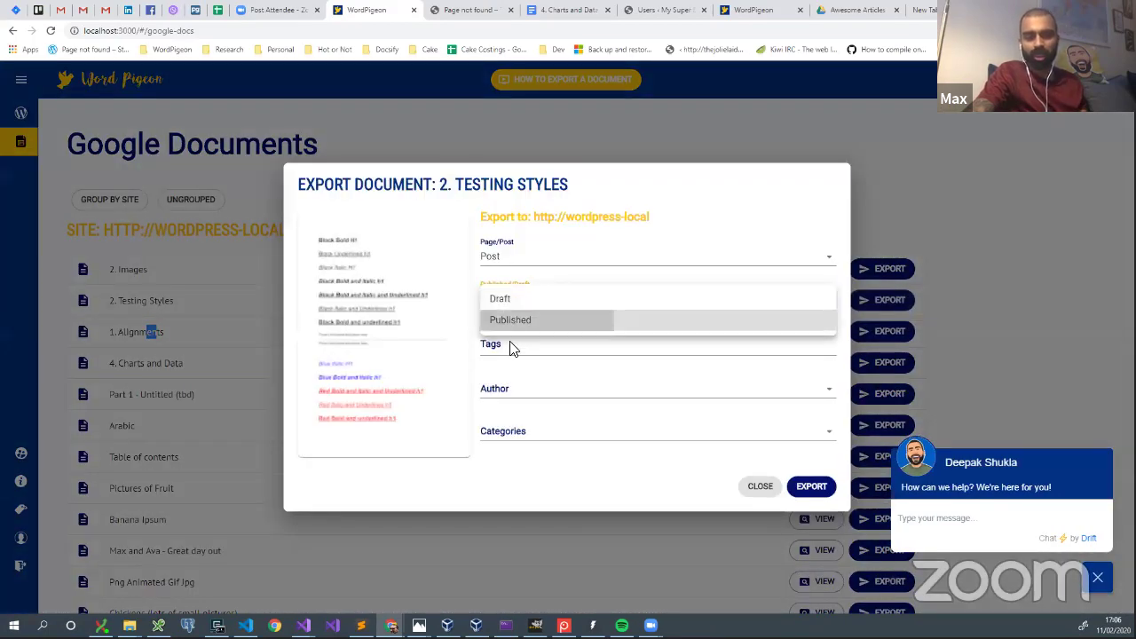
left_click(511, 347)
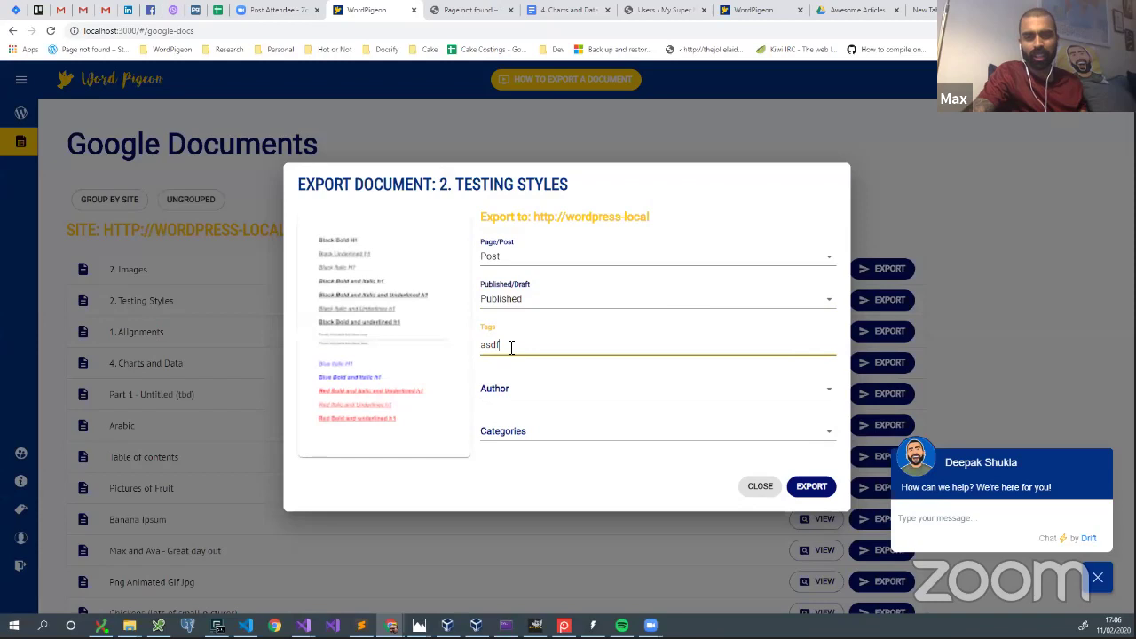
type("aaaa")
key("Return")
type("bbbb")
key("Return")
type("ccc")
key("Return")
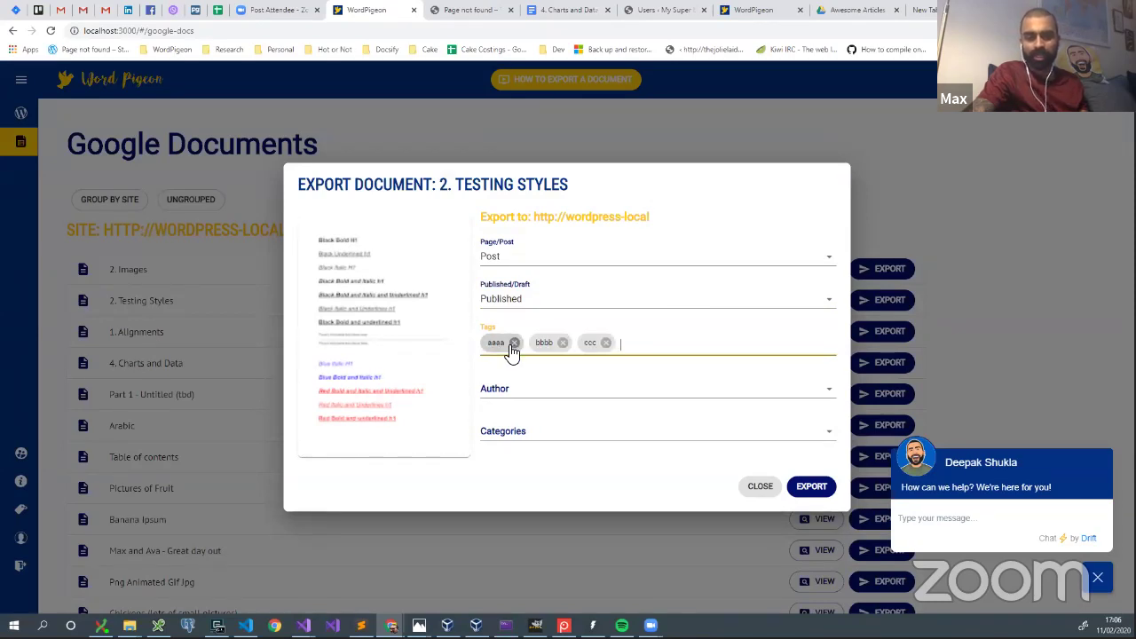
Step: Assign the first listed author and the categories Amazing, Animals and Cakes, and export the document
left_click(523, 397)
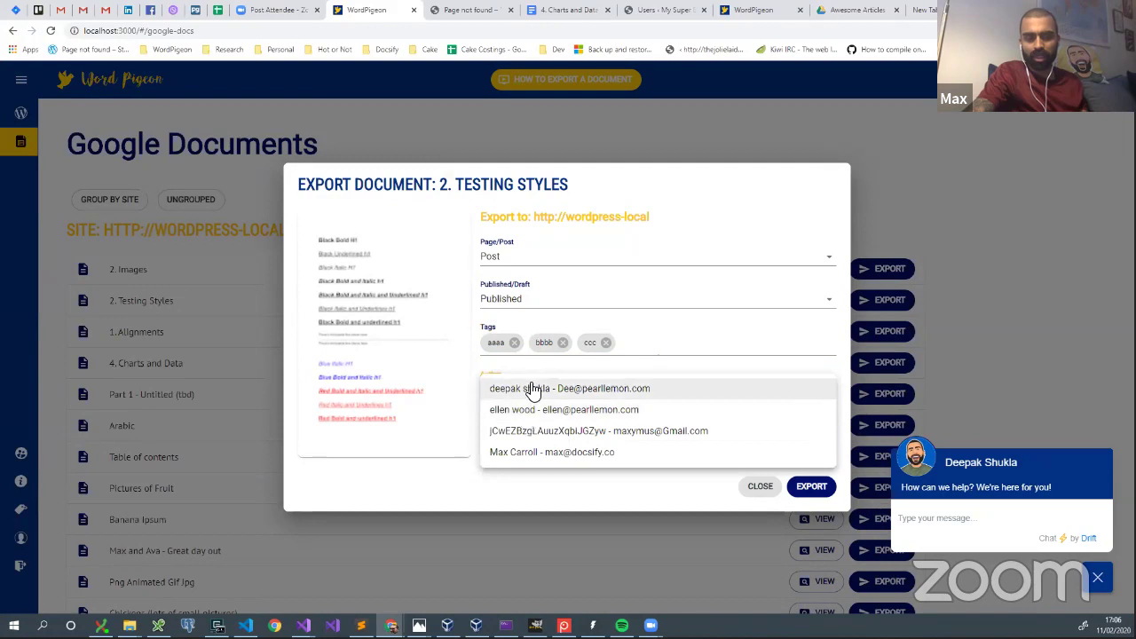
left_click(533, 391)
left_click(520, 432)
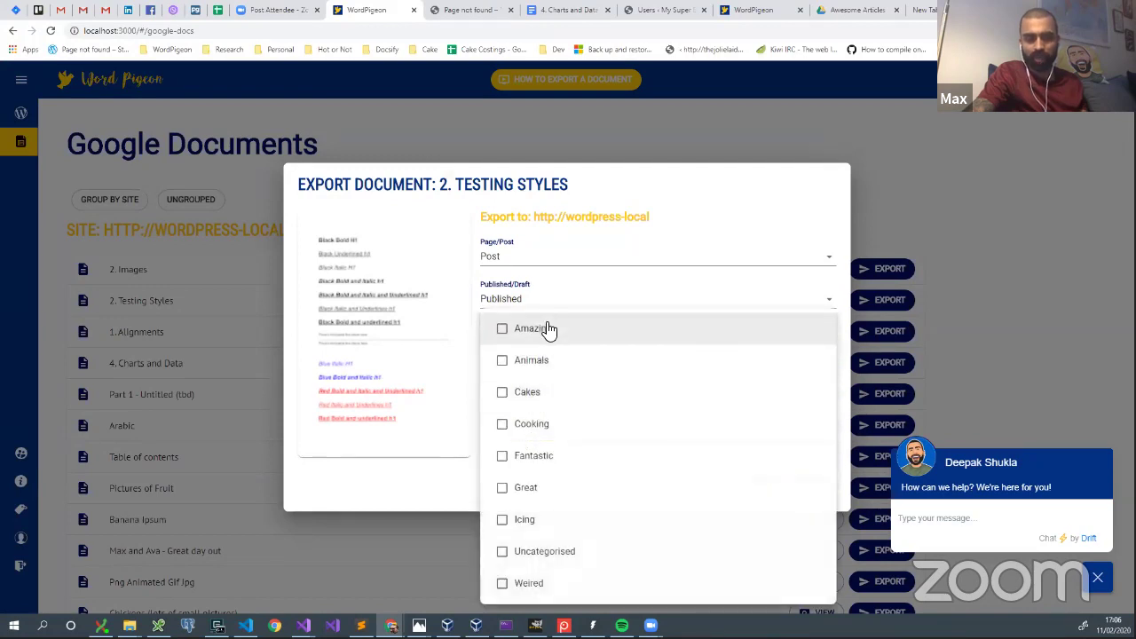
left_click(548, 329)
left_click(532, 361)
left_click(529, 393)
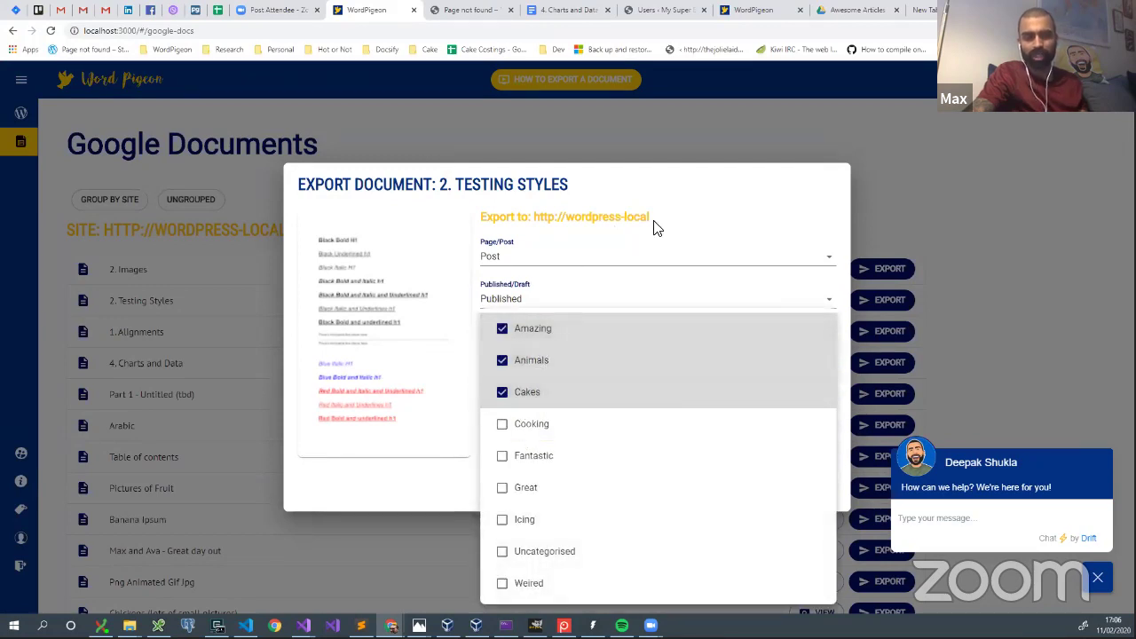
left_click(734, 216)
left_click(809, 491)
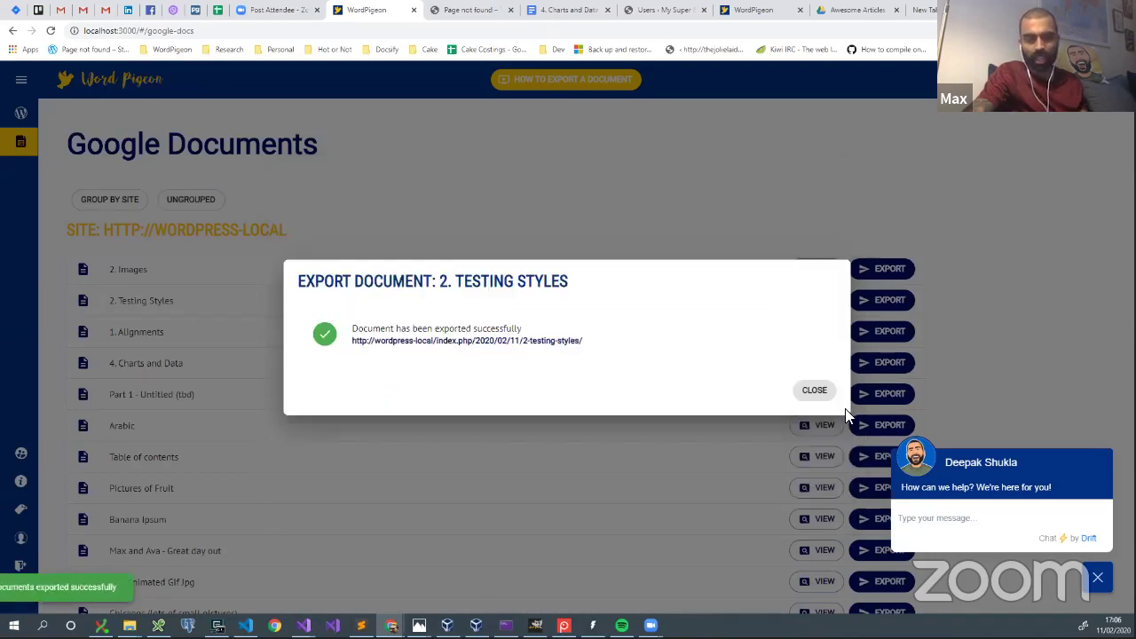
Step: Open the exported 2. Testing Styles post and move it into its own window for a side-by-side comparison
left_click(568, 347)
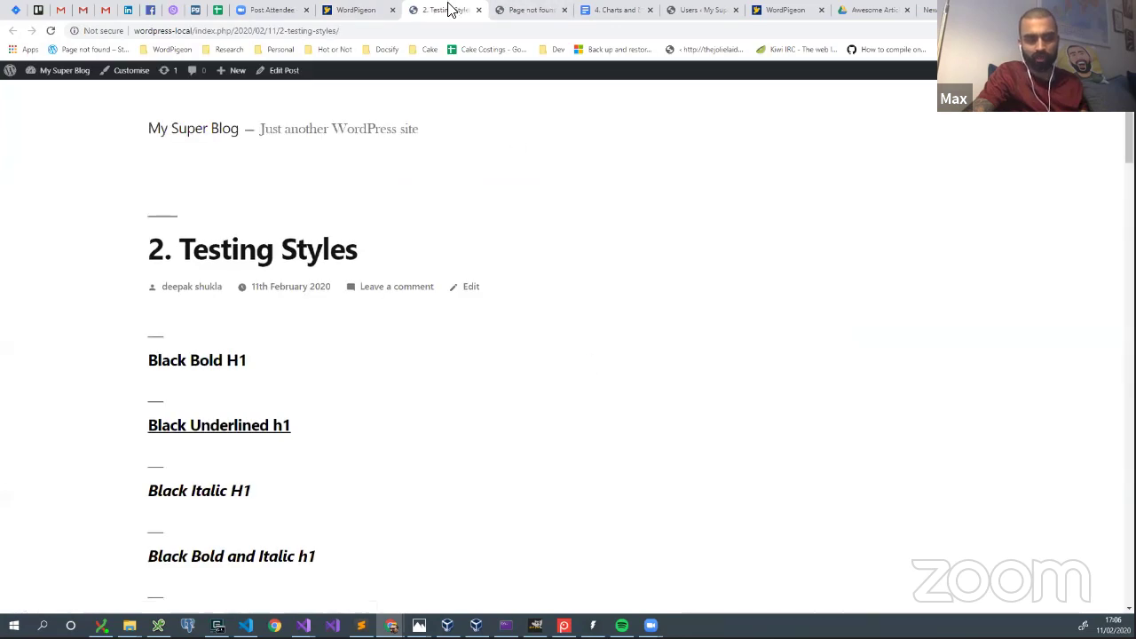
left_click_drag(449, 10, 629, 113)
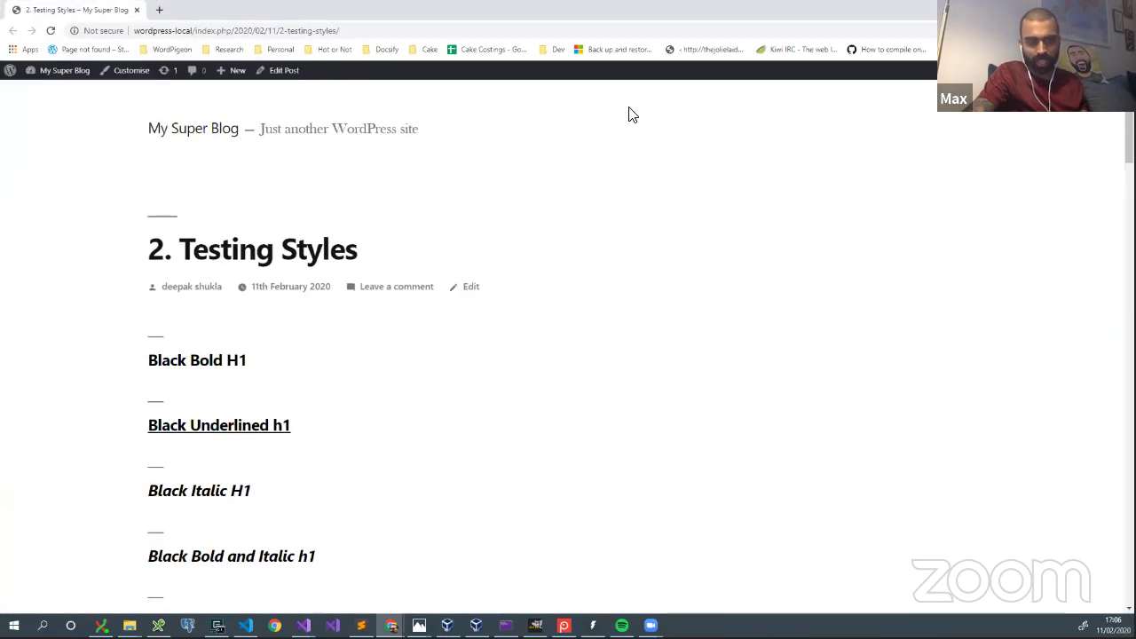
key("super+Right")
left_click(454, 147)
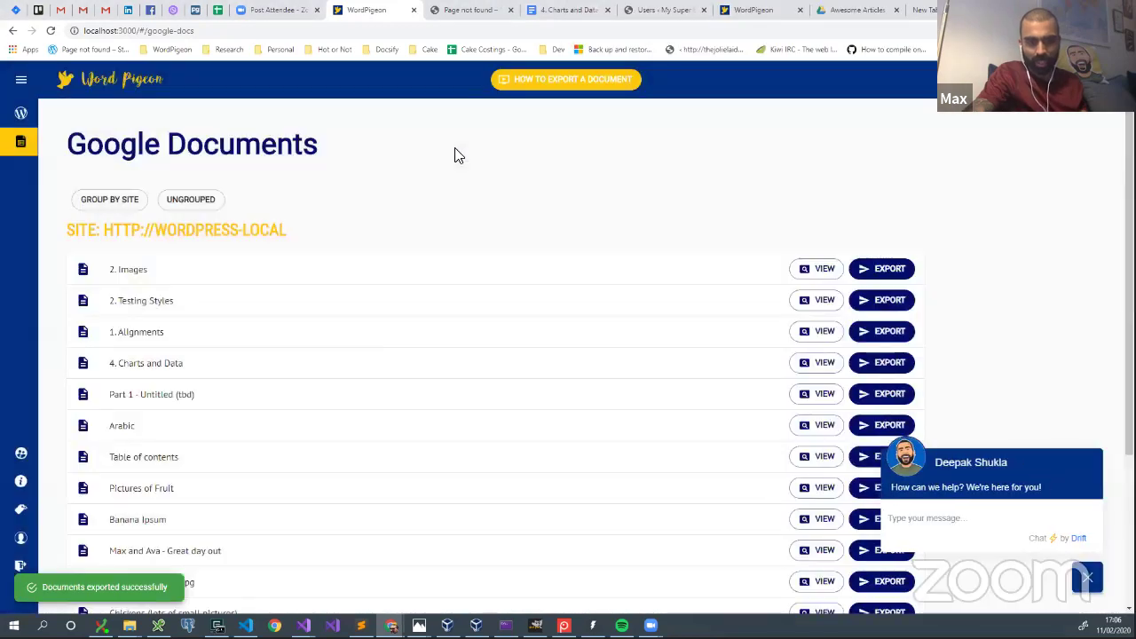
Step: Open the original 2. Testing Styles document from the Awesome Articles folder in Google Drive beside the published post
left_click(336, 10)
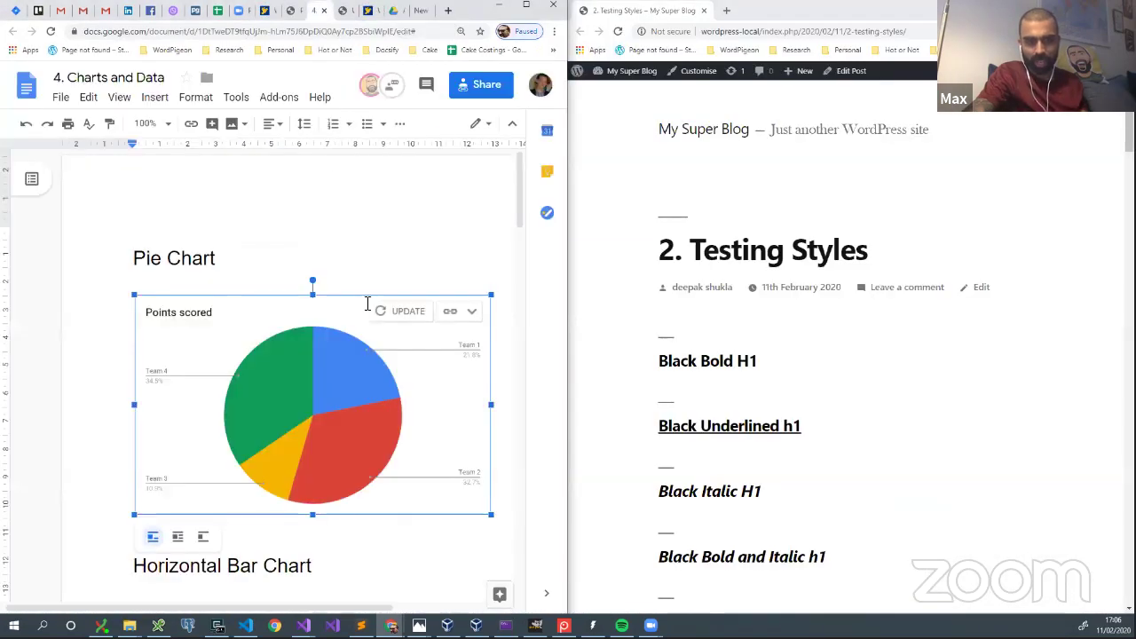
left_click(392, 10)
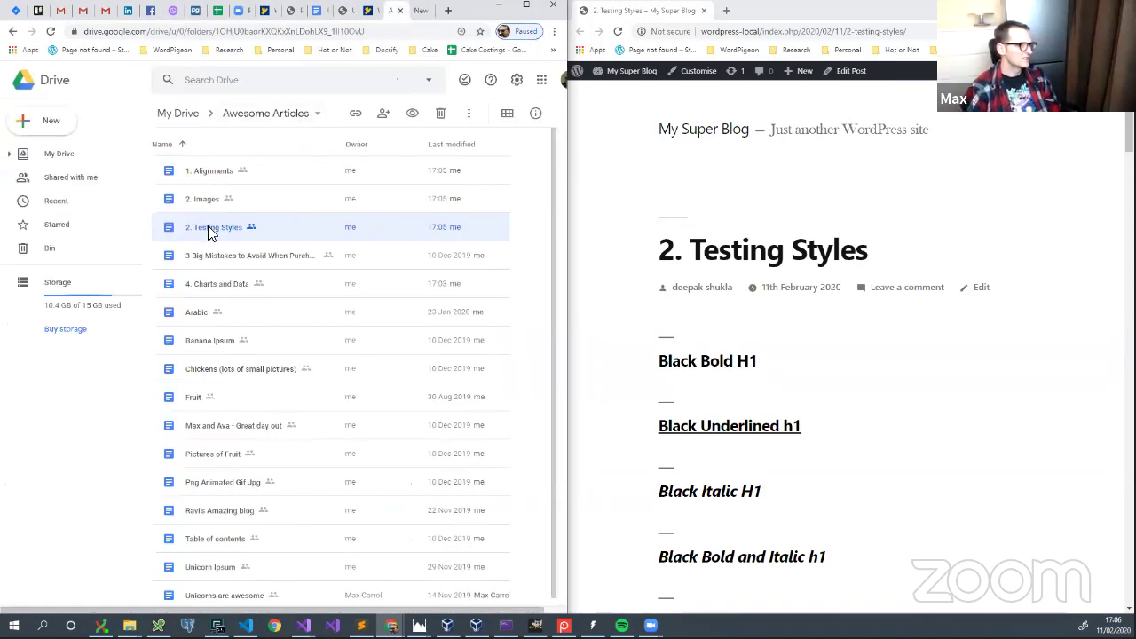
double_click(208, 228)
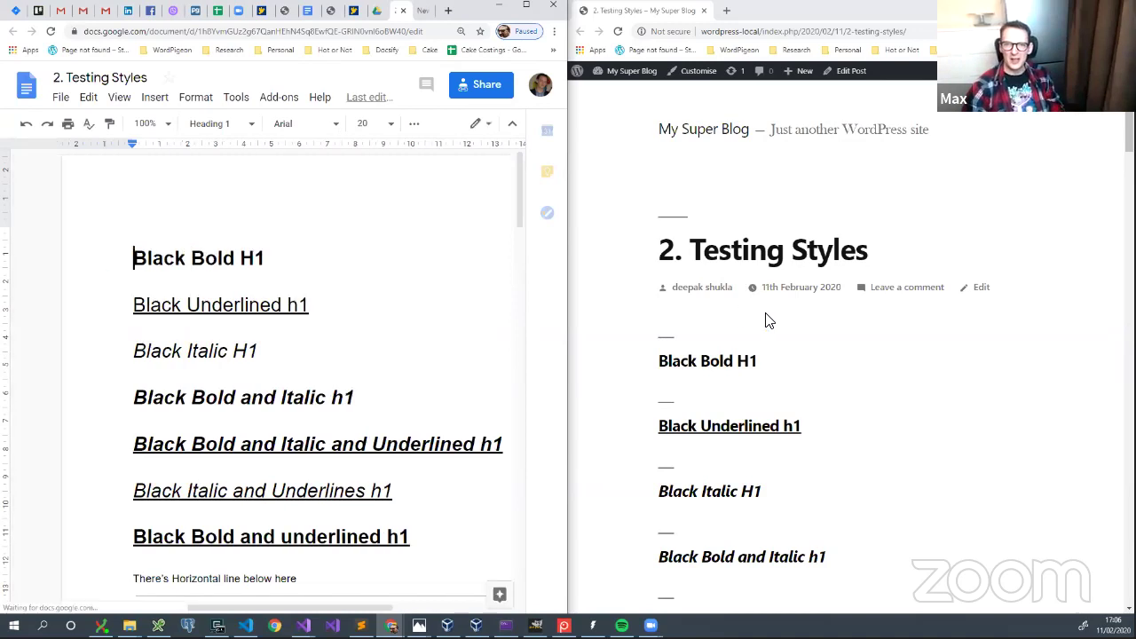
Step: Compare the black bold, italic and underlined H1 headings in the original document with those in the published post
left_click(244, 352)
scroll(366, 333, "down", 2)
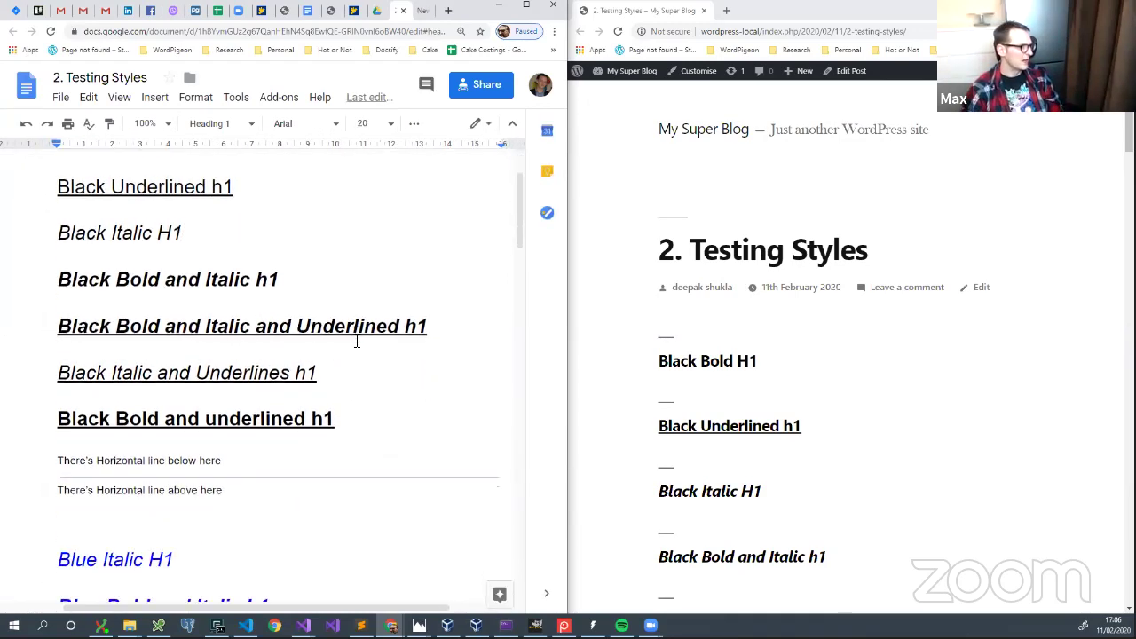
scroll(796, 406, "down", 1)
double_click(769, 369)
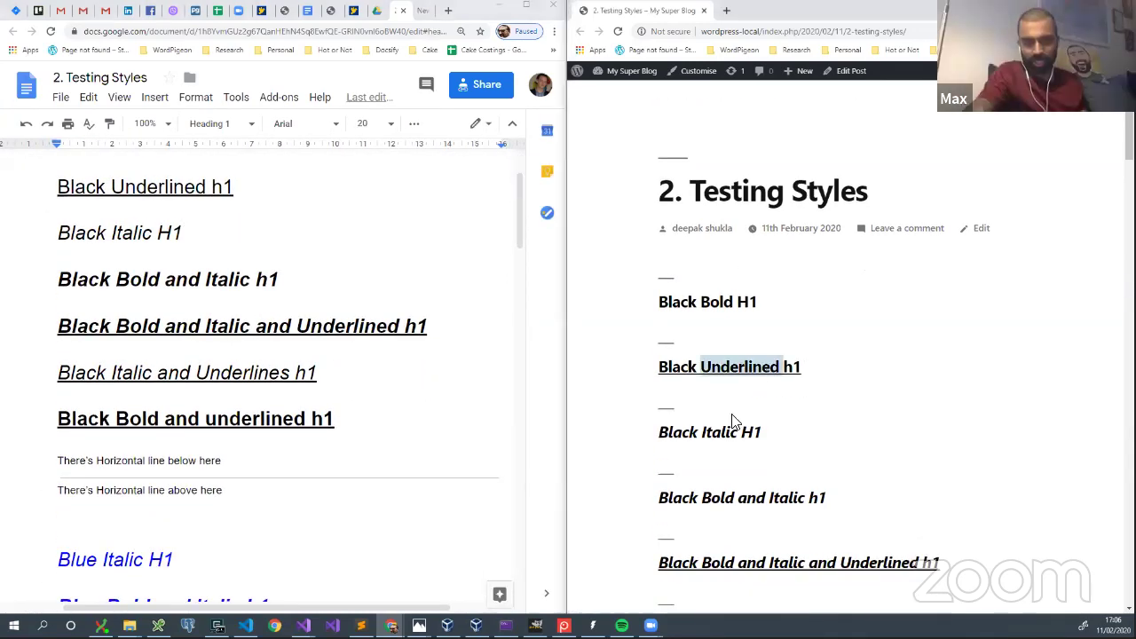
scroll(746, 369, "down", 1)
double_click(340, 257)
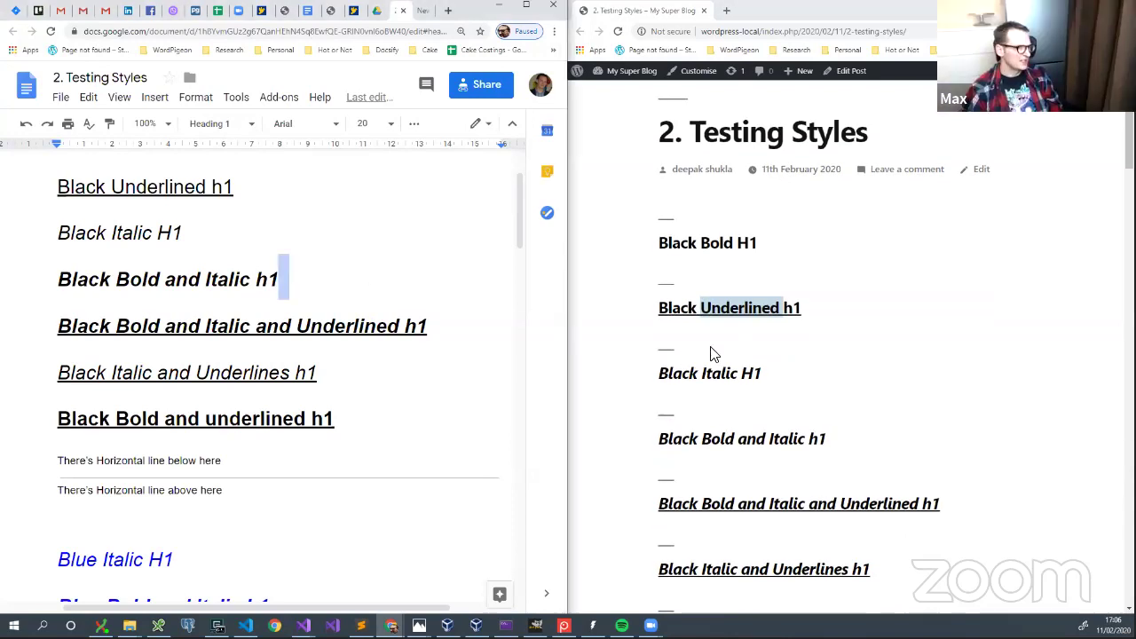
double_click(727, 378)
scroll(722, 390, "down", 1)
double_click(721, 378)
left_click(859, 396)
scroll(877, 413, "down", 1)
scroll(877, 414, "down", 4)
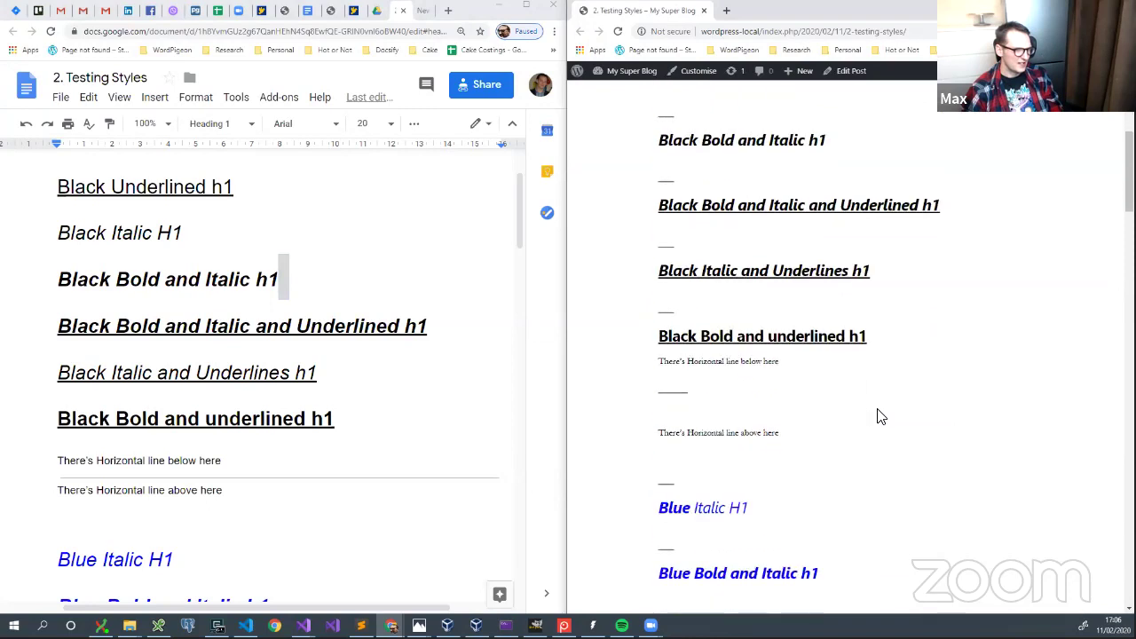
Step: Compare the blue and red H1 headings in the published post with the same headings in the original document
left_click(875, 428, "shift")
scroll(947, 414, "down", 1)
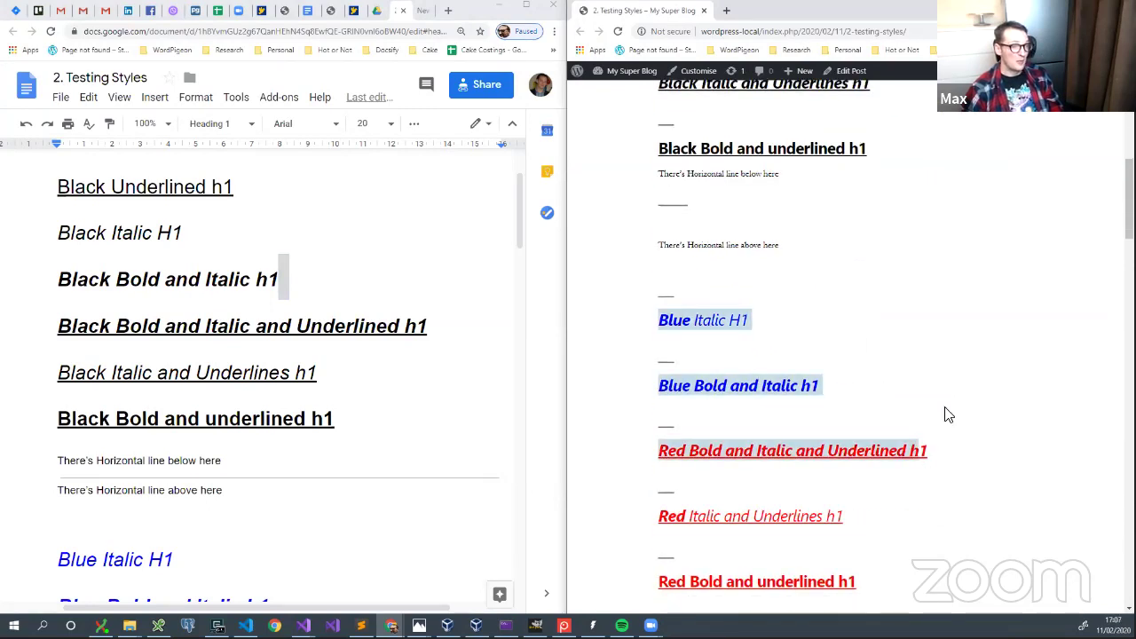
left_click(933, 408)
left_click_drag(665, 213, 865, 278)
left_click(710, 292)
scroll(711, 291, "down", 1)
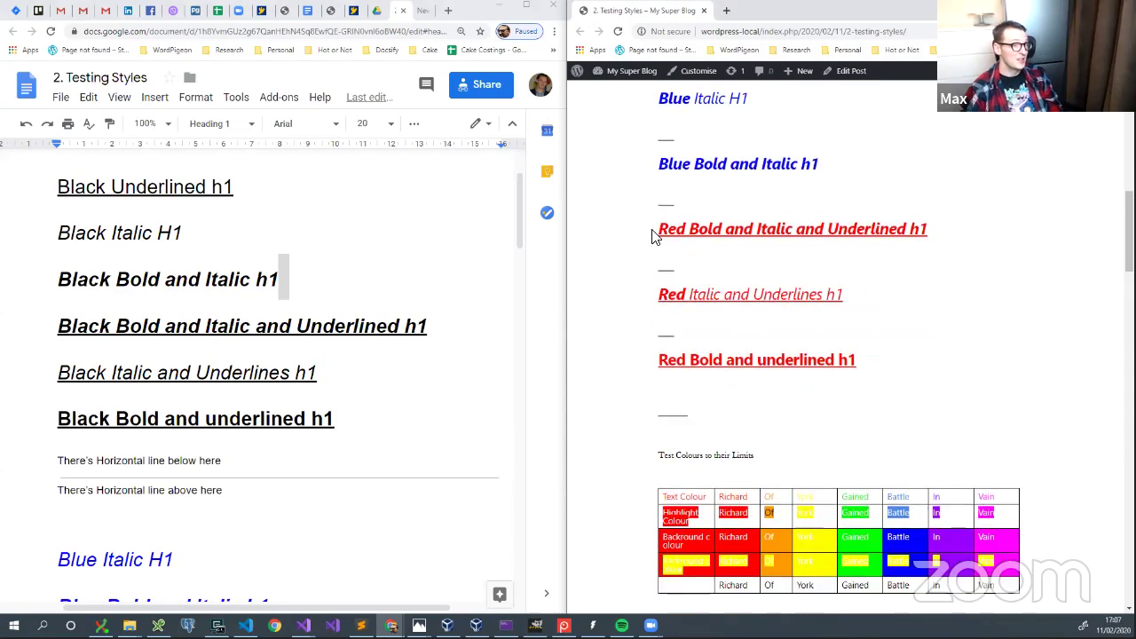
scroll(787, 332, "down", 2)
left_click(322, 346)
scroll(321, 348, "down", 12)
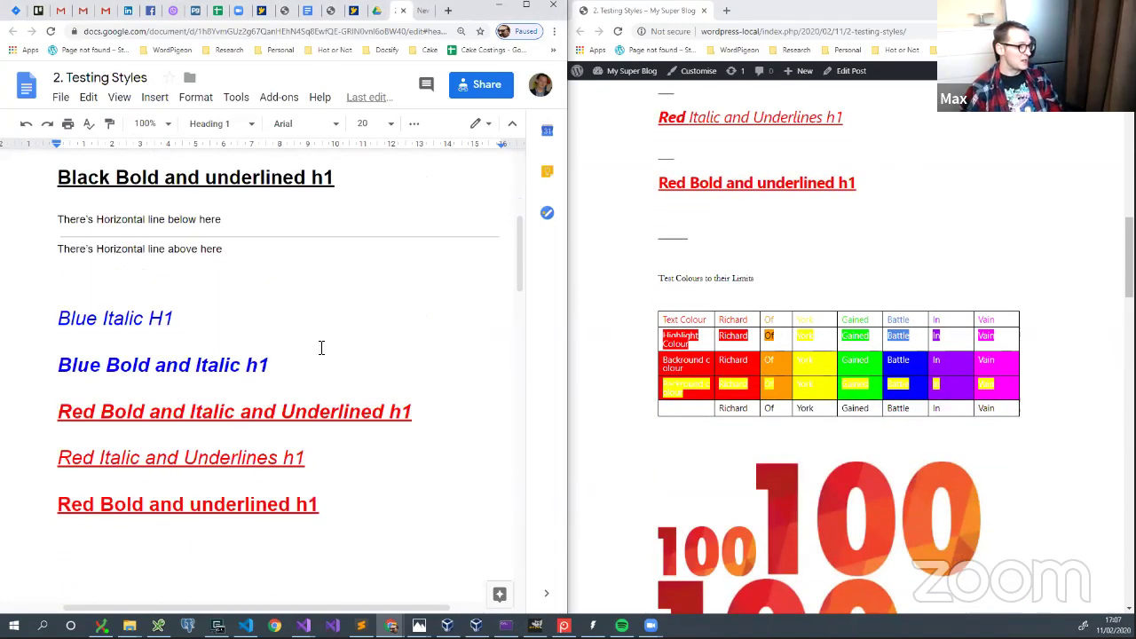
Step: Compare the Test Colours to their Limits table and the differently sized 100 images between the document and the post
scroll(900, 266, "down", 3)
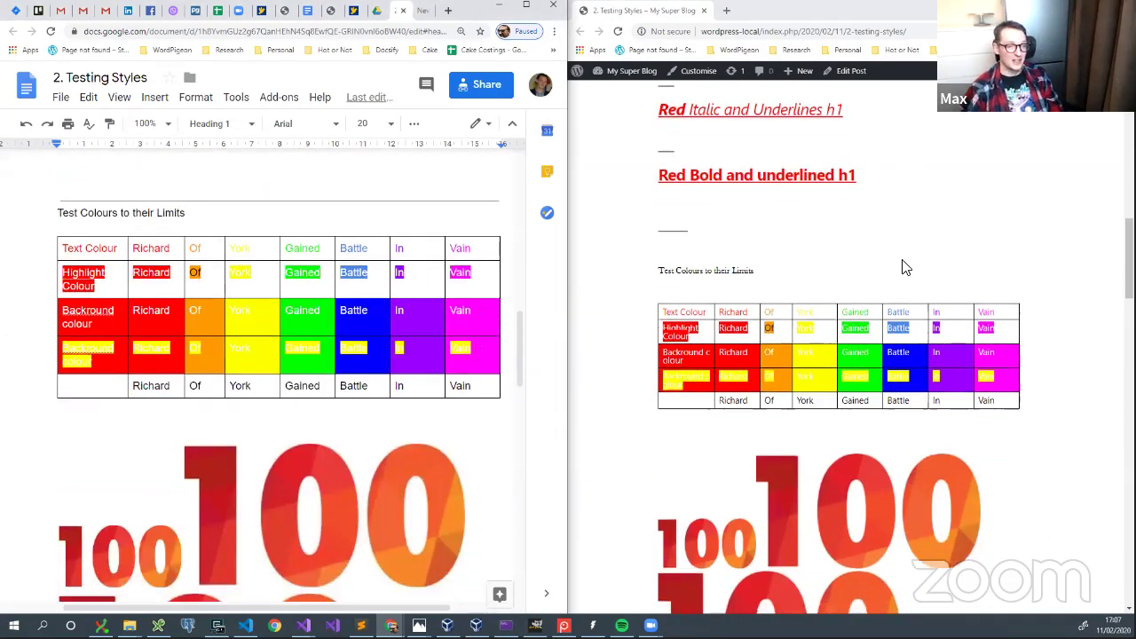
scroll(358, 371, "down", 2)
scroll(359, 371, "down", 4)
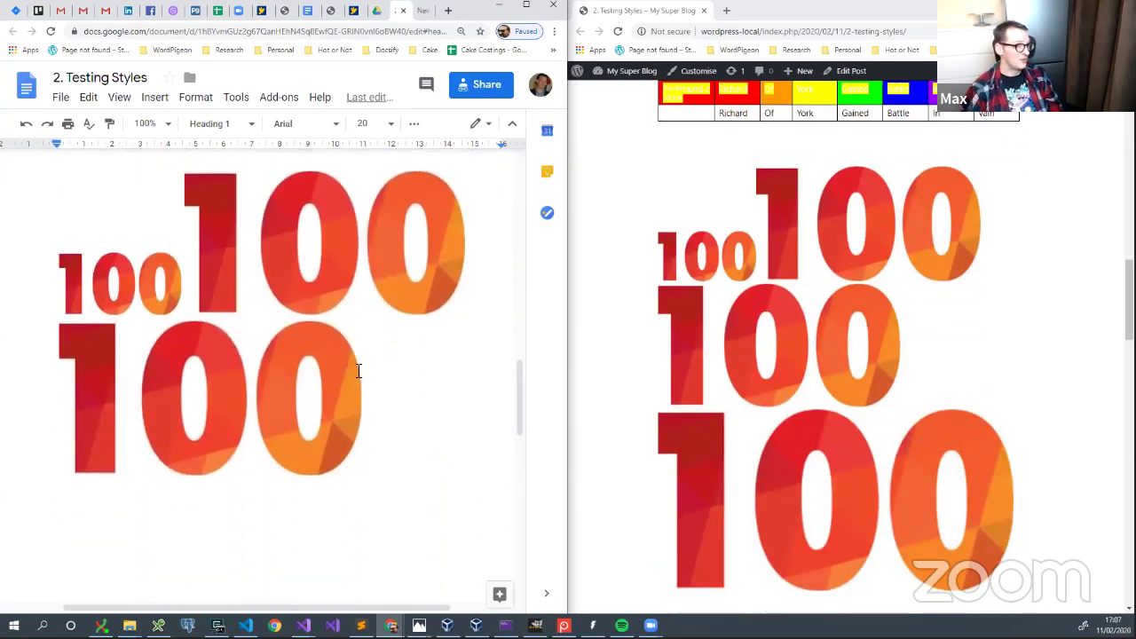
scroll(359, 372, "up", 3)
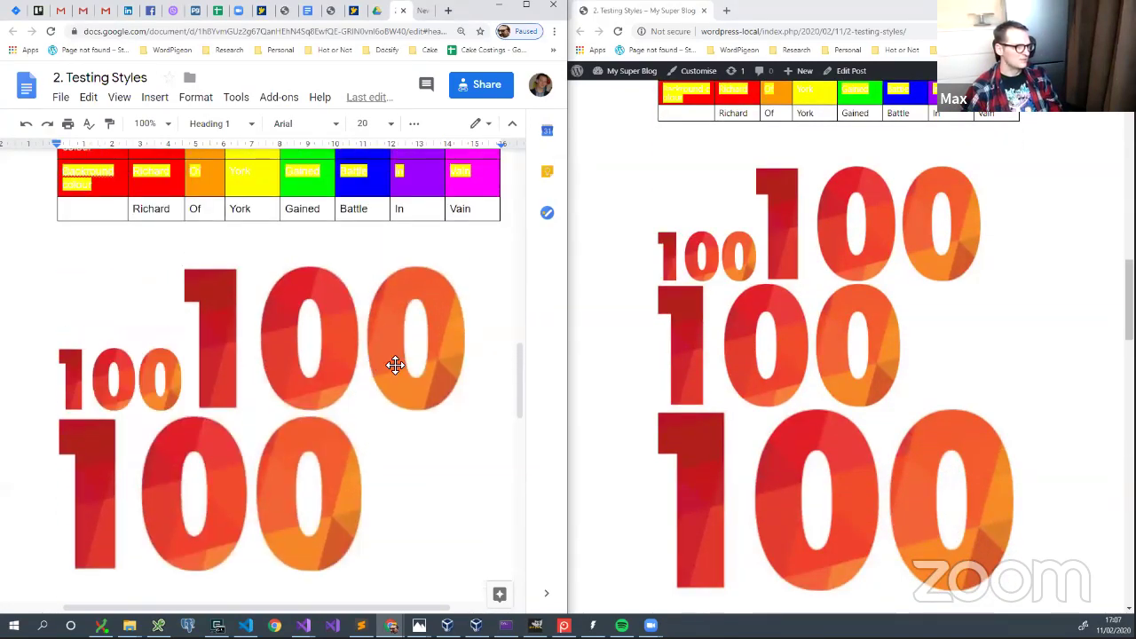
scroll(410, 366, "down", 3)
scroll(410, 367, "up", 5)
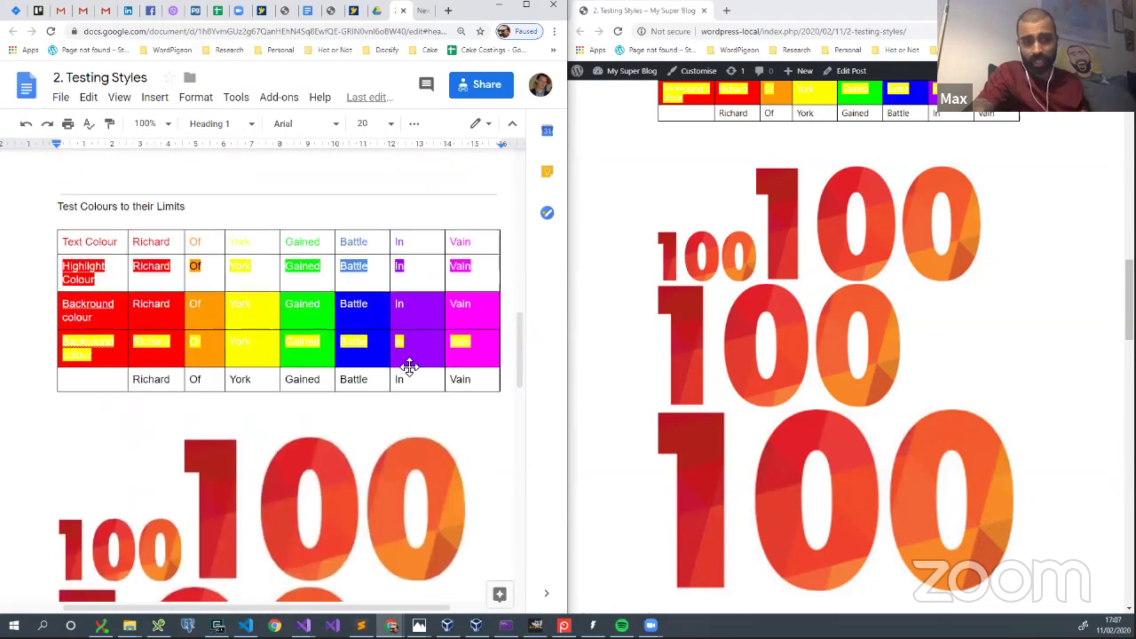
scroll(409, 367, "down", 5)
scroll(409, 367, "down", 4)
scroll(409, 367, "up", 8)
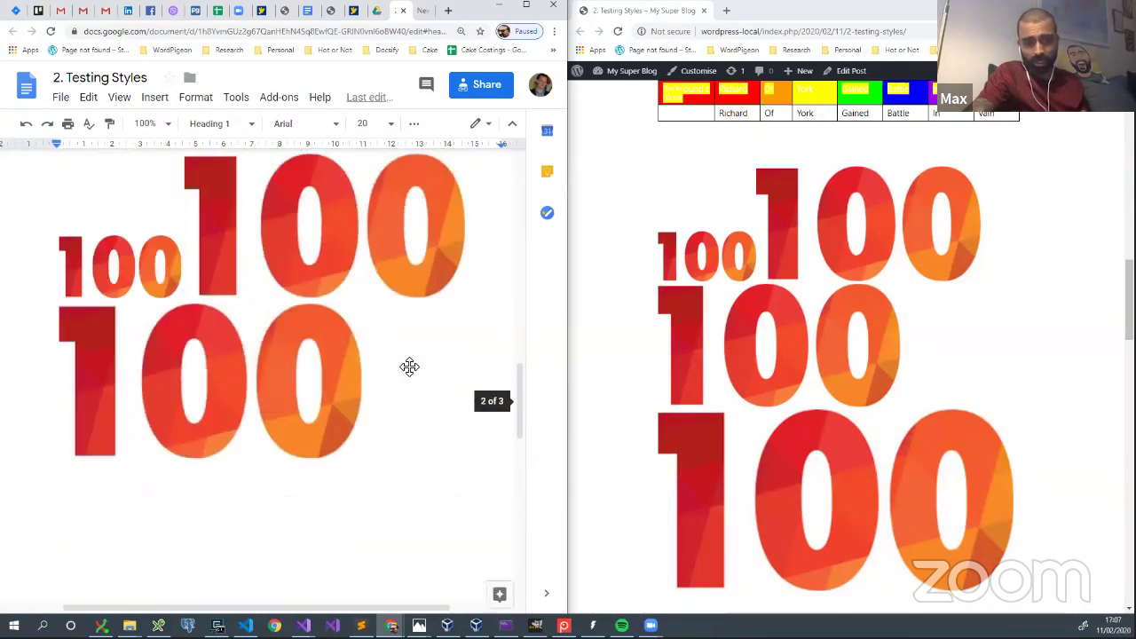
scroll(447, 391, "down", 5)
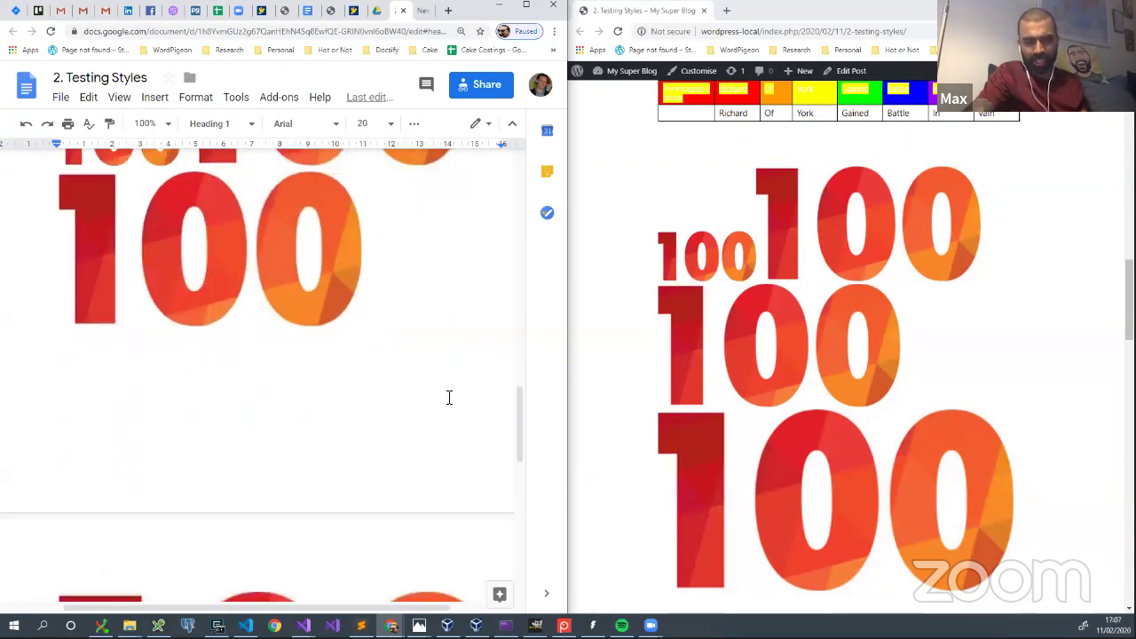
scroll(445, 395, "up", 2)
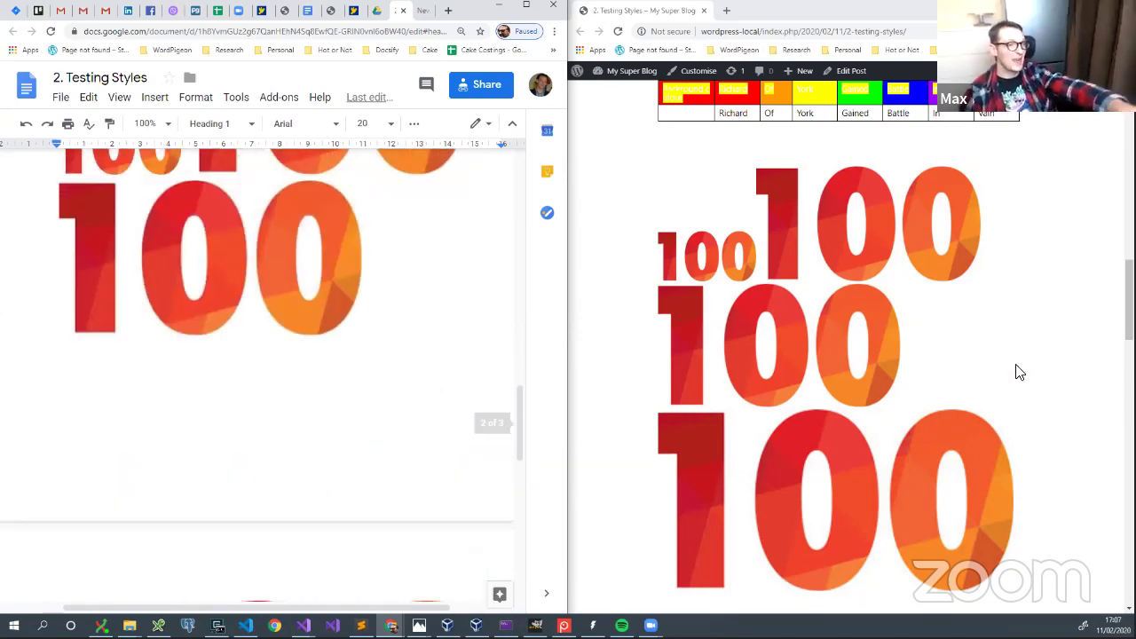
scroll(302, 298, "up", 3)
scroll(338, 307, "down", 6)
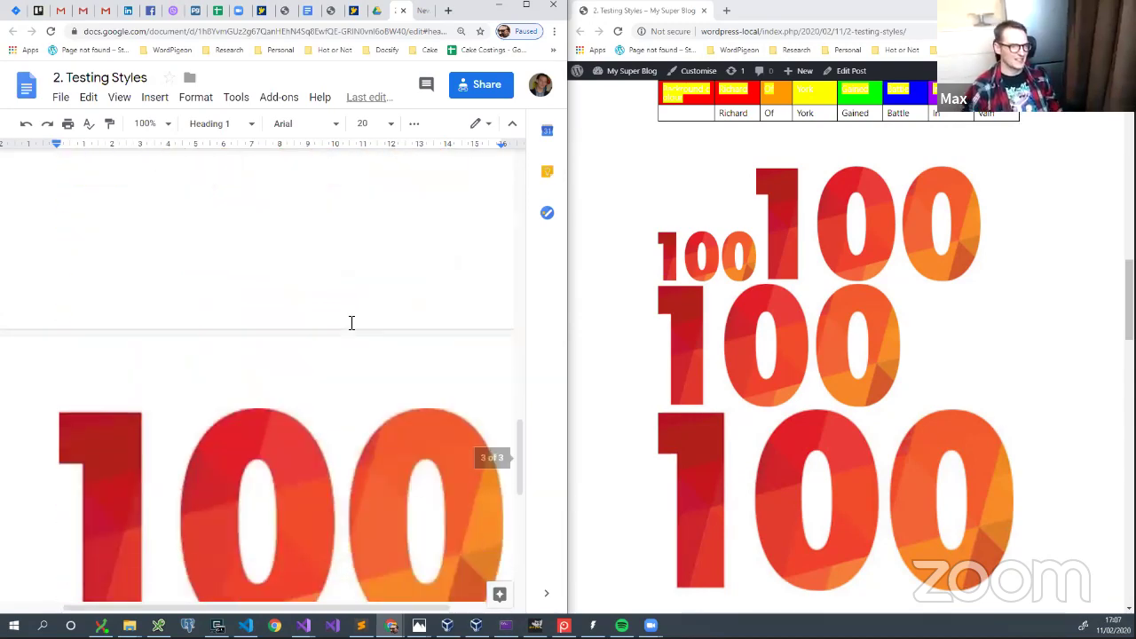
scroll(910, 302, "down", 3)
scroll(908, 286, "up", 3)
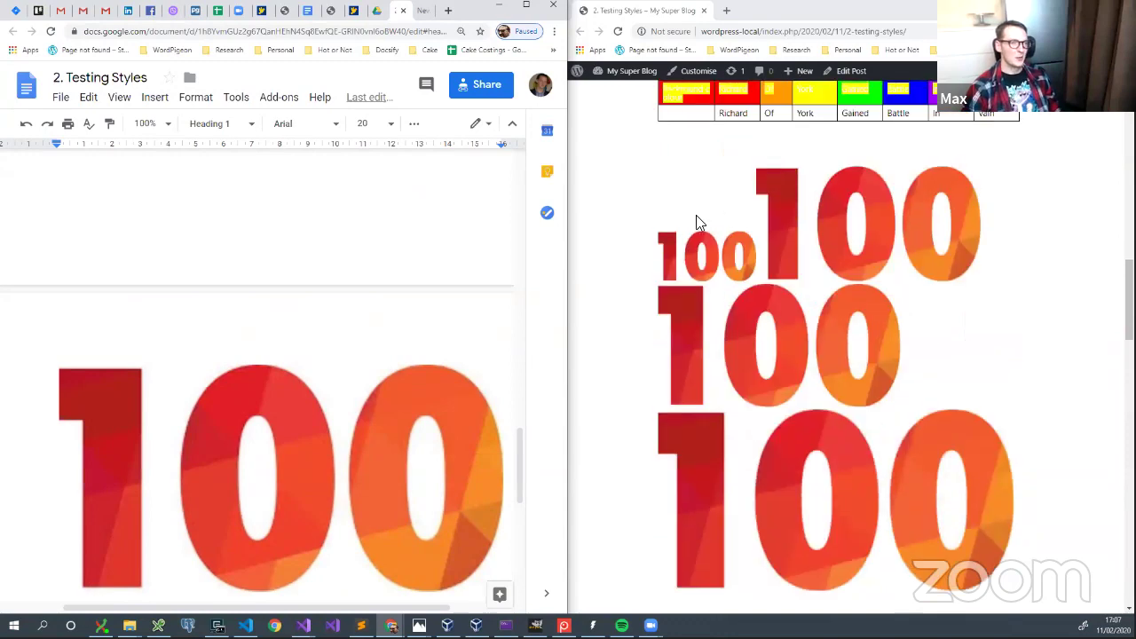
Step: Highlight the rows of 100 images in the post, check the categories and tags below them, and return to the post title
left_click_drag(653, 247, 944, 240)
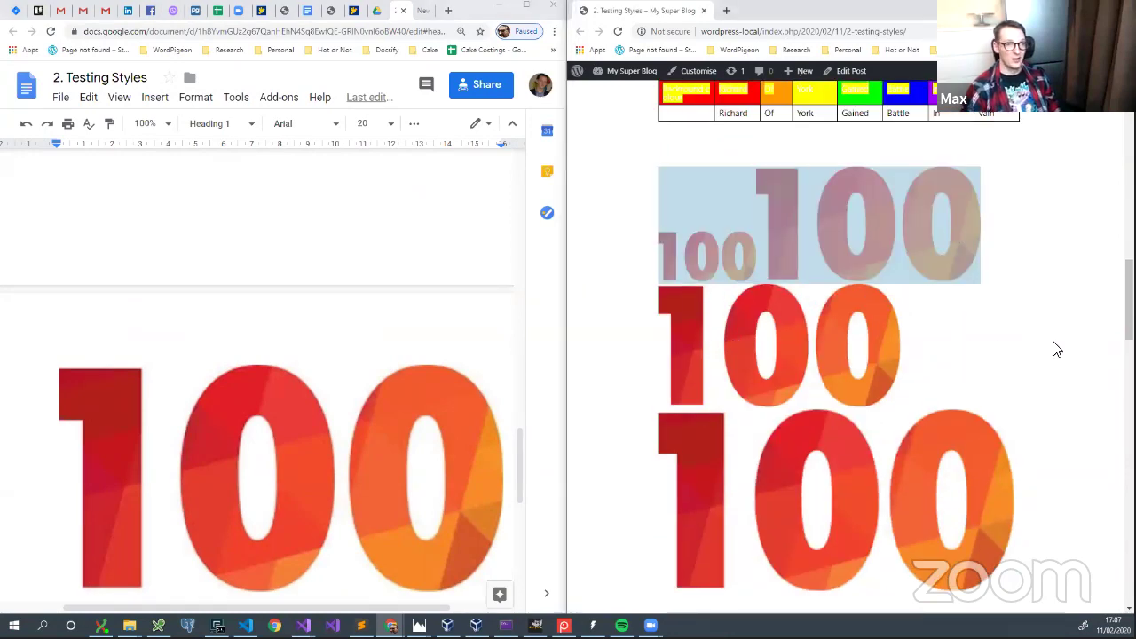
left_click_drag(986, 349, 732, 349)
left_click_drag(1065, 464, 790, 451)
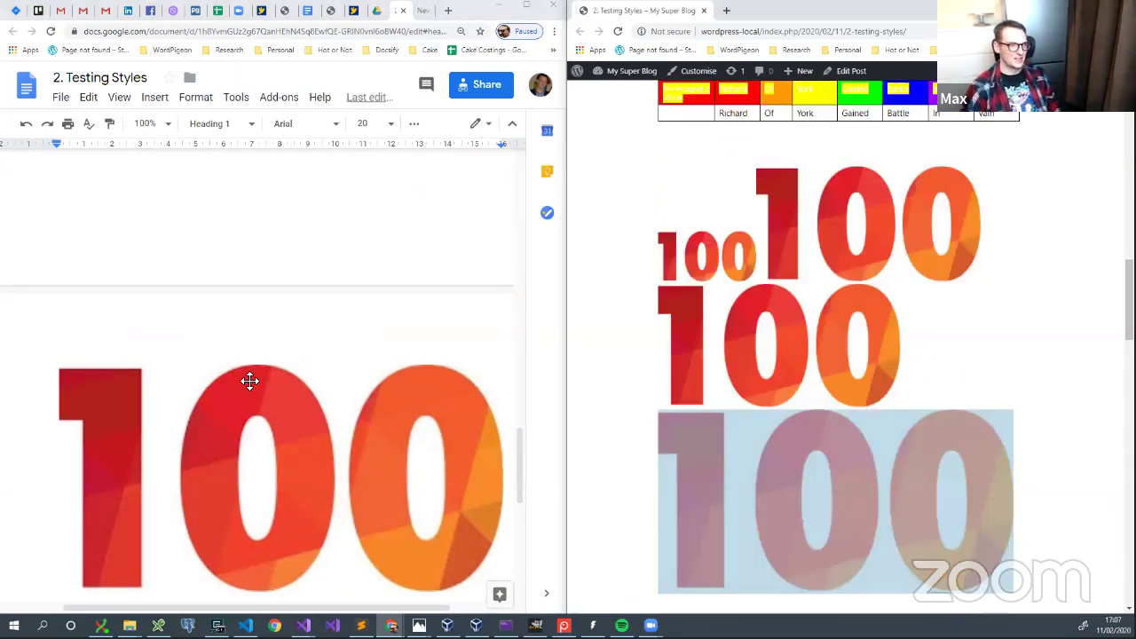
scroll(248, 381, "up", 5)
scroll(359, 355, "up", 1)
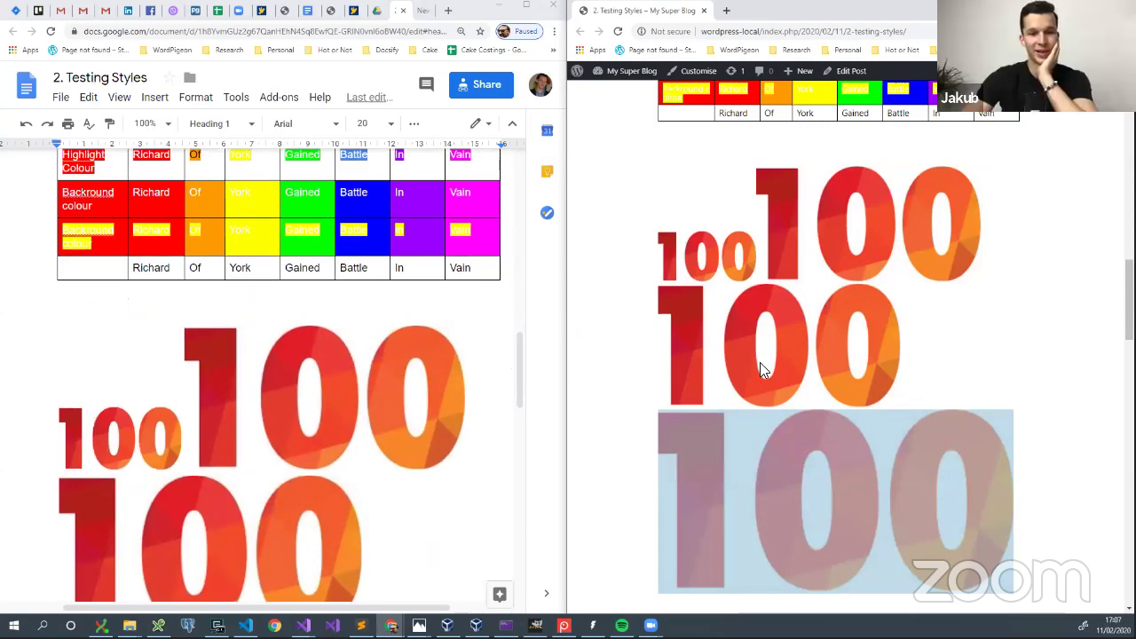
scroll(761, 368, "down", 5)
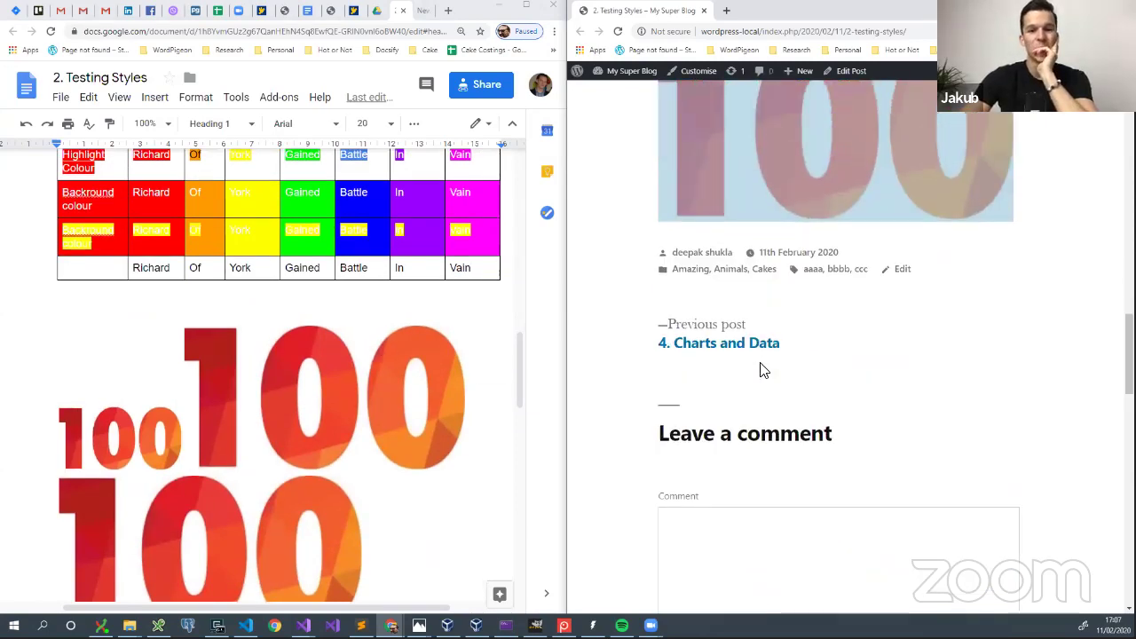
scroll(761, 368, "up", 15)
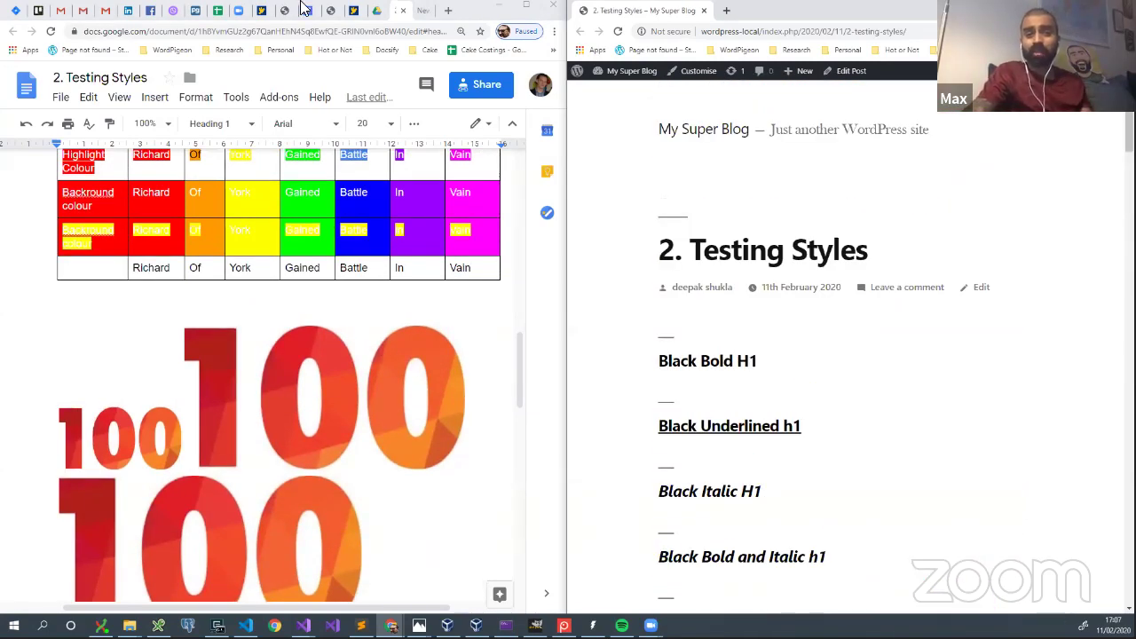
Step: Switch to the web.wordpigeon.com app in a maximised window and try to load its Google Documents and WordPress Sites pages
left_click(373, 10)
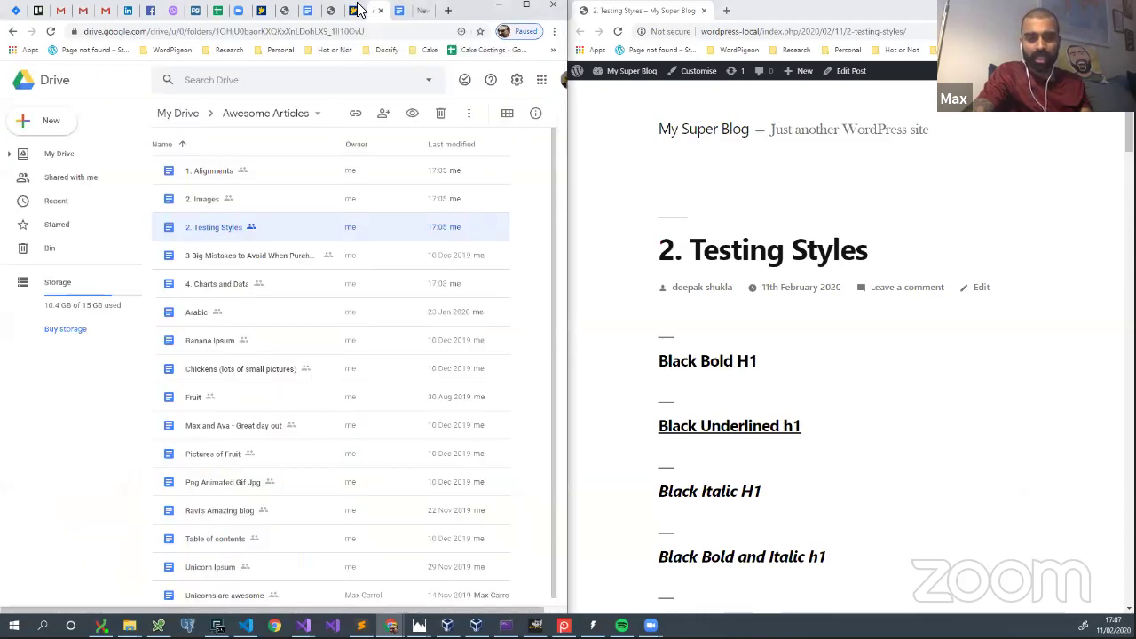
left_click(354, 10)
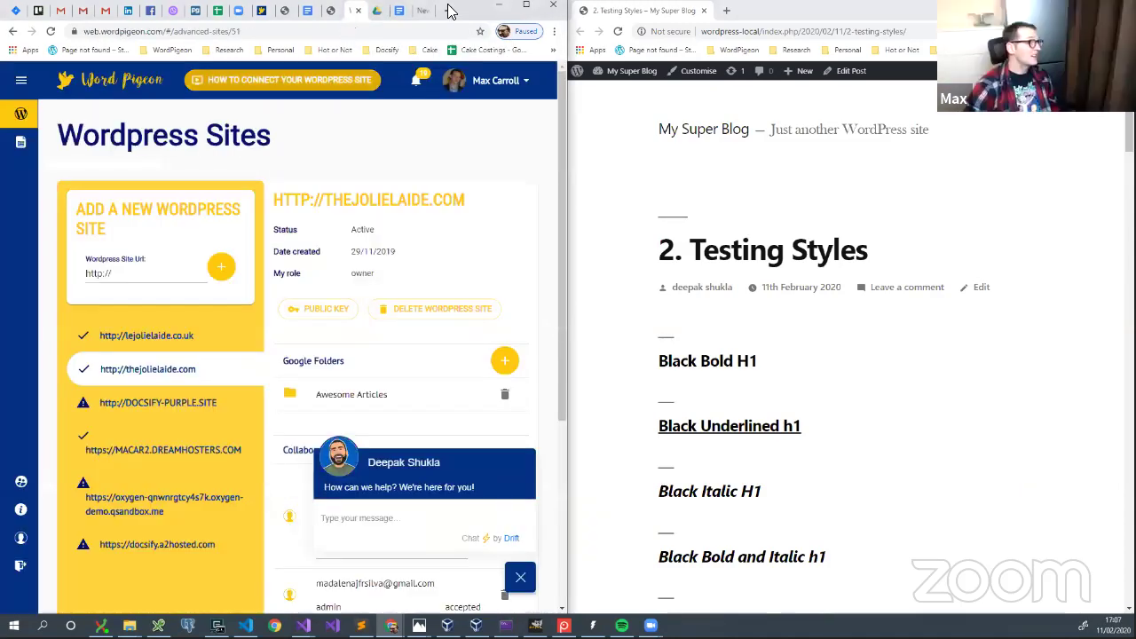
key("super+Up")
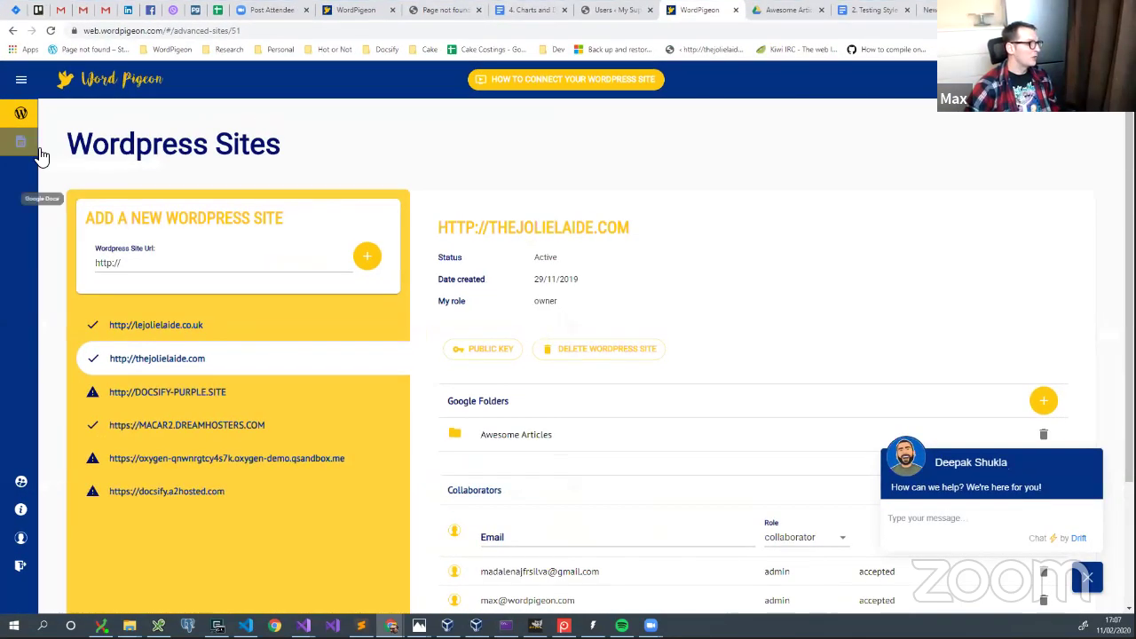
left_click(22, 143)
left_click(19, 114)
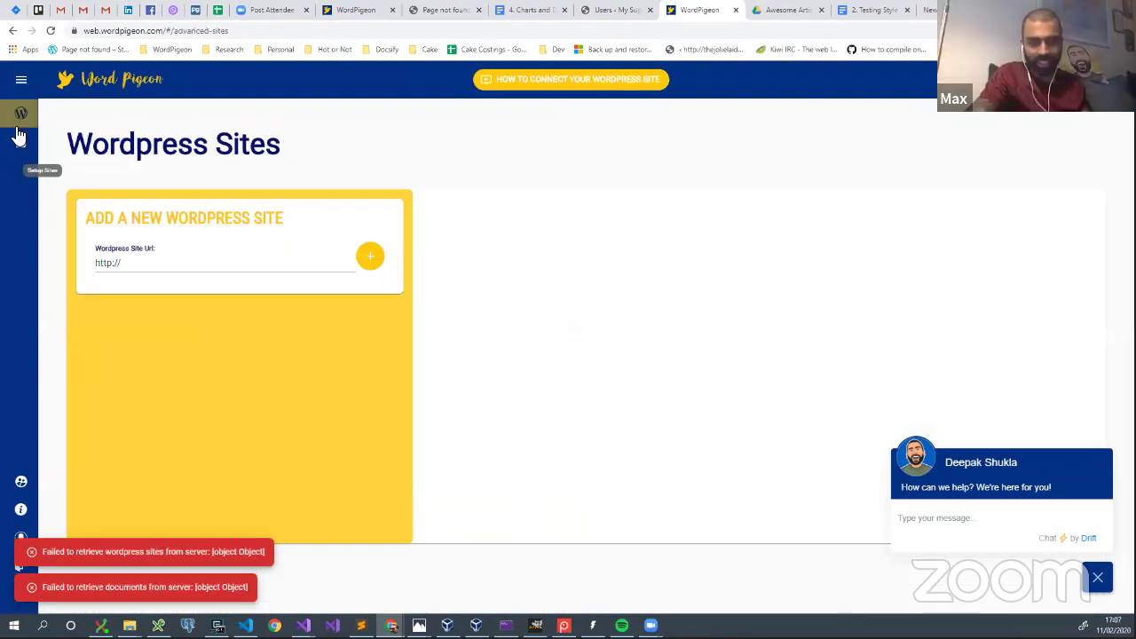
left_click(22, 147)
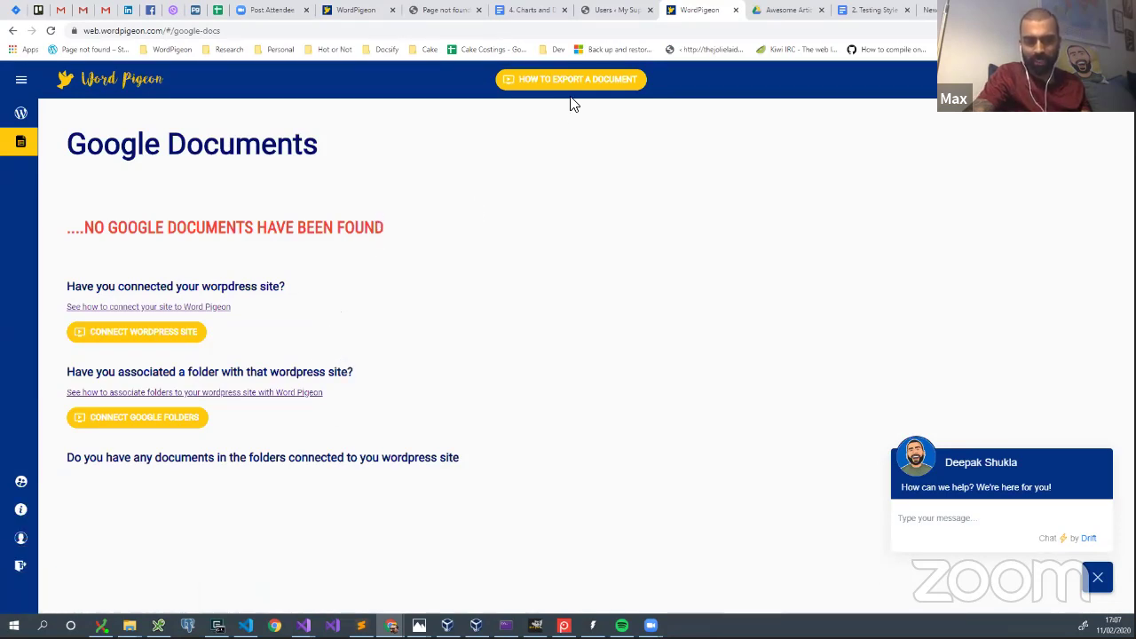
left_click(617, 9)
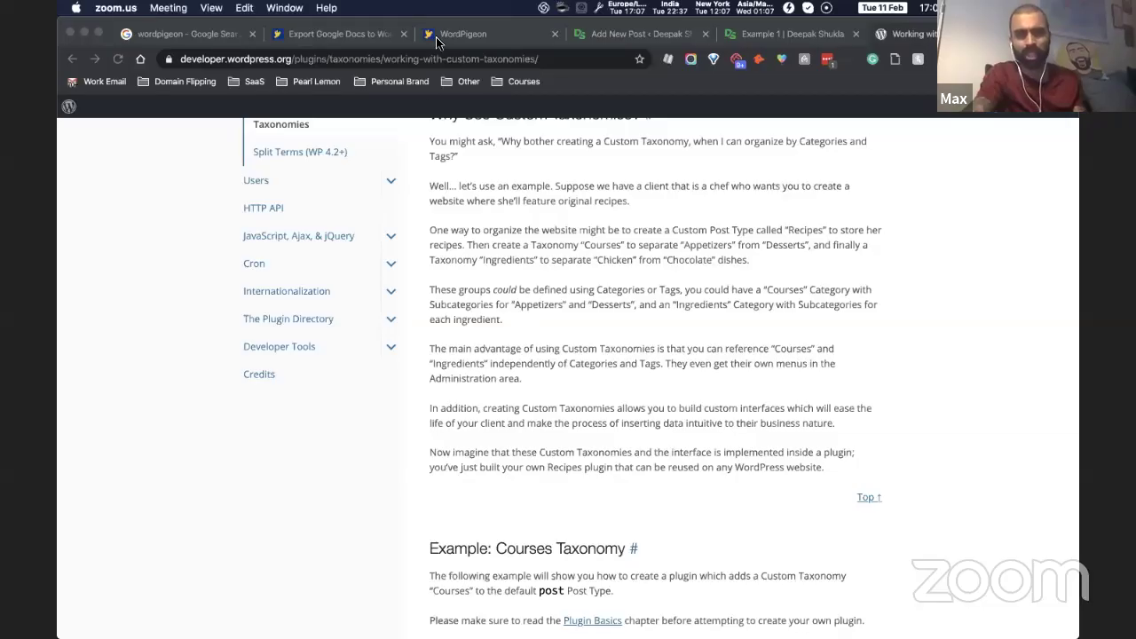
Step: Switch to WordPigeon in the other browser, reload the Google Documents list, and open the page address for editing
left_click(436, 37)
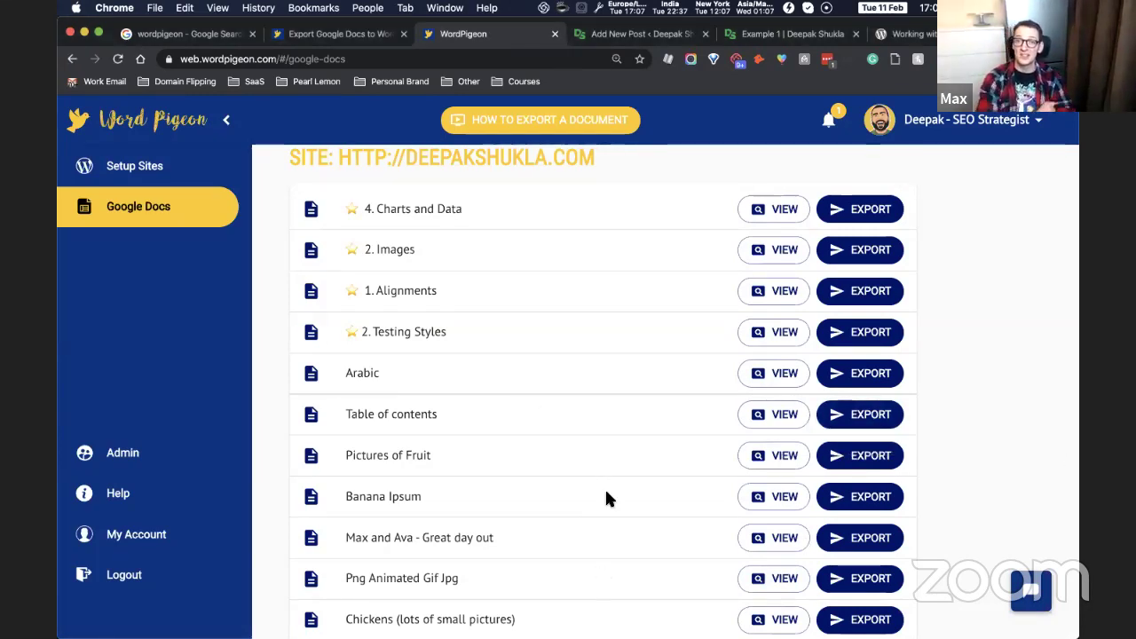
scroll(607, 497, "up", 3)
scroll(606, 497, "down", 3)
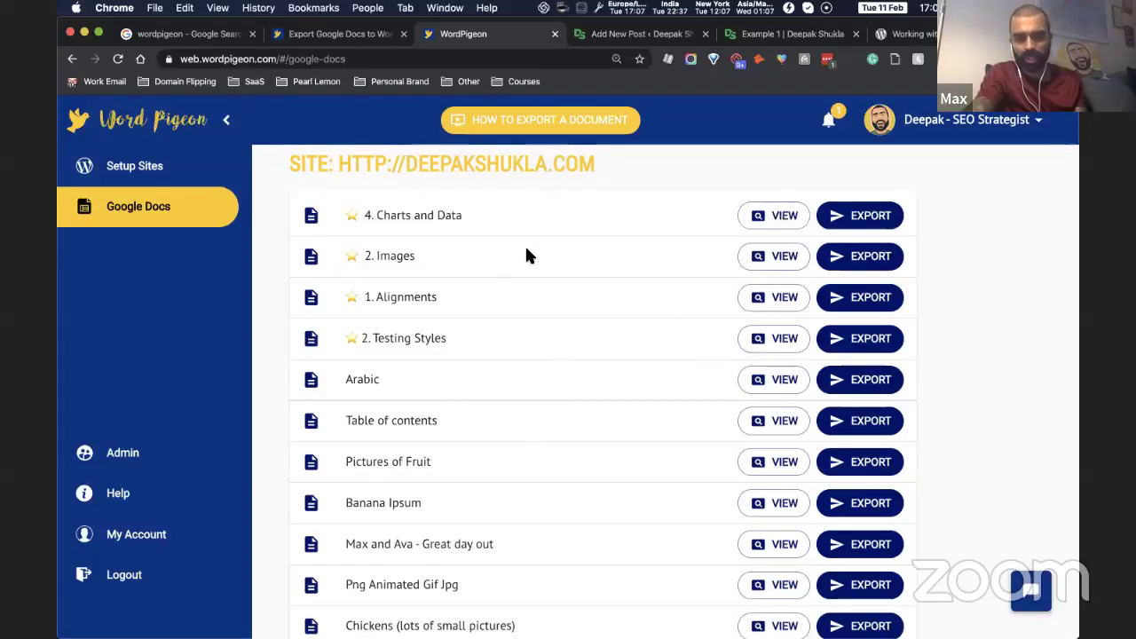
key("super+r")
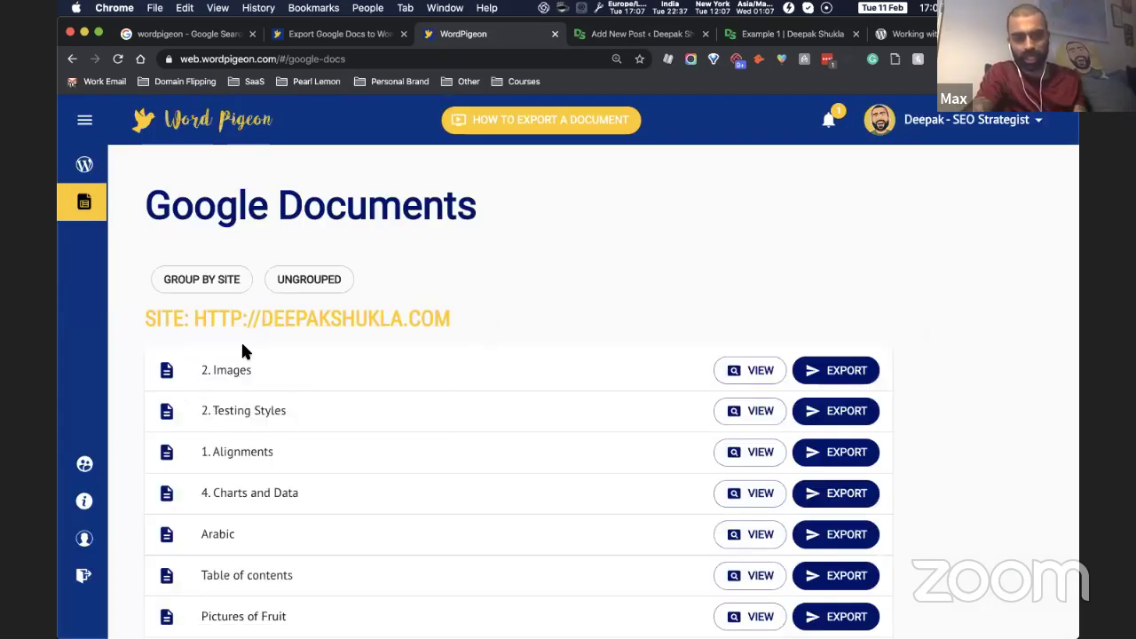
left_click(195, 59)
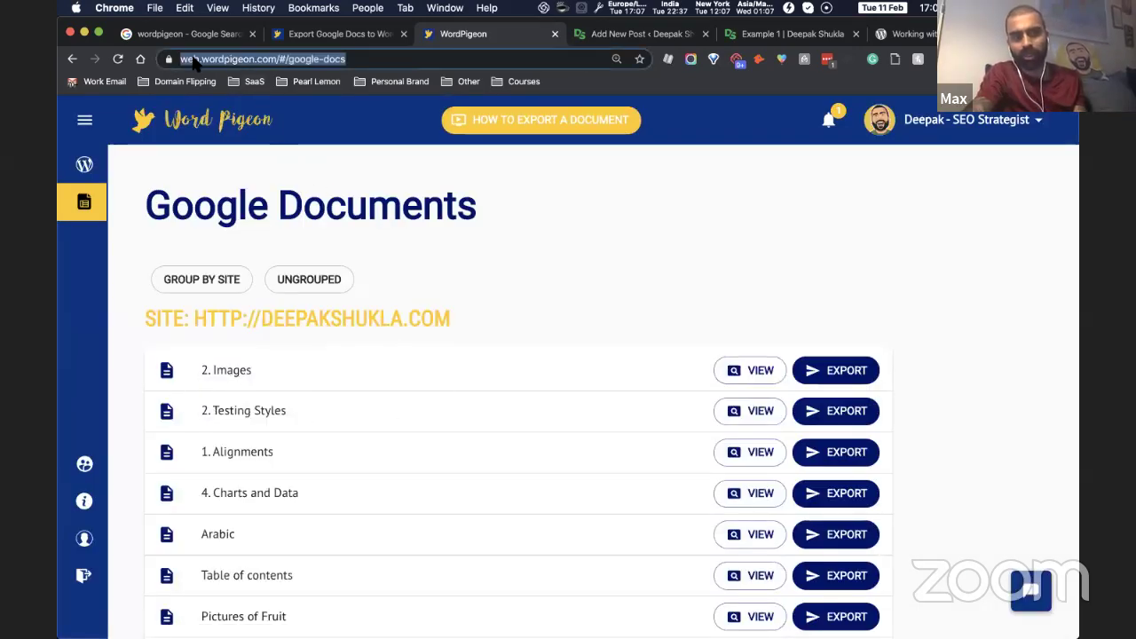
left_click(345, 58)
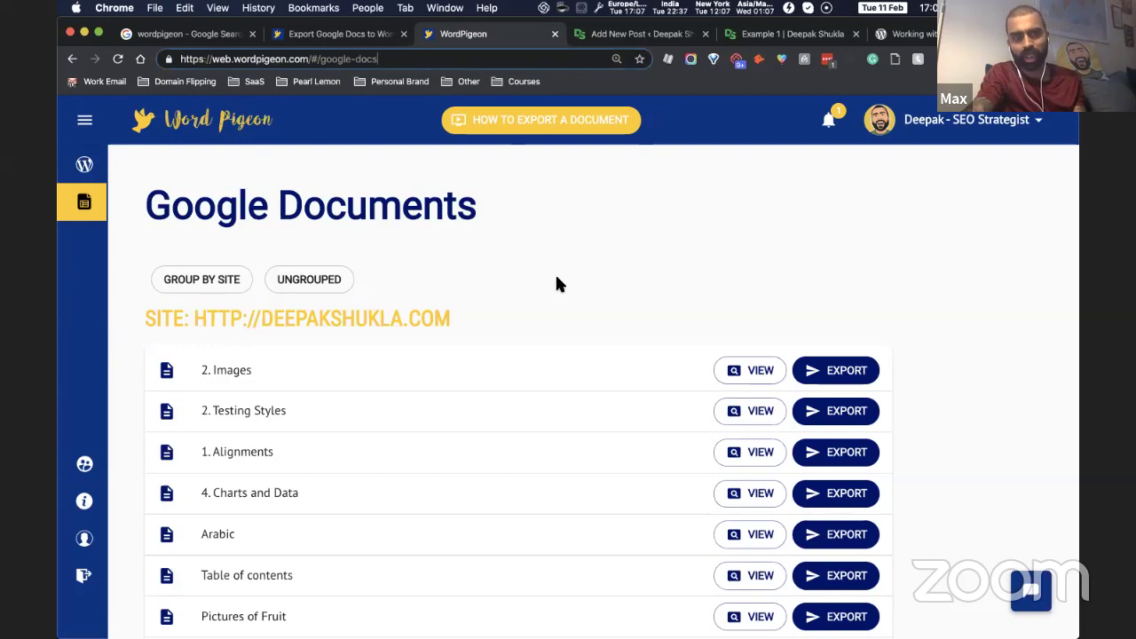
Step: Start exporting the 1. Alignments document to the WordPress site as a post with its status set to Published
scroll(558, 284, "down", 2)
scroll(533, 391, "down", 1)
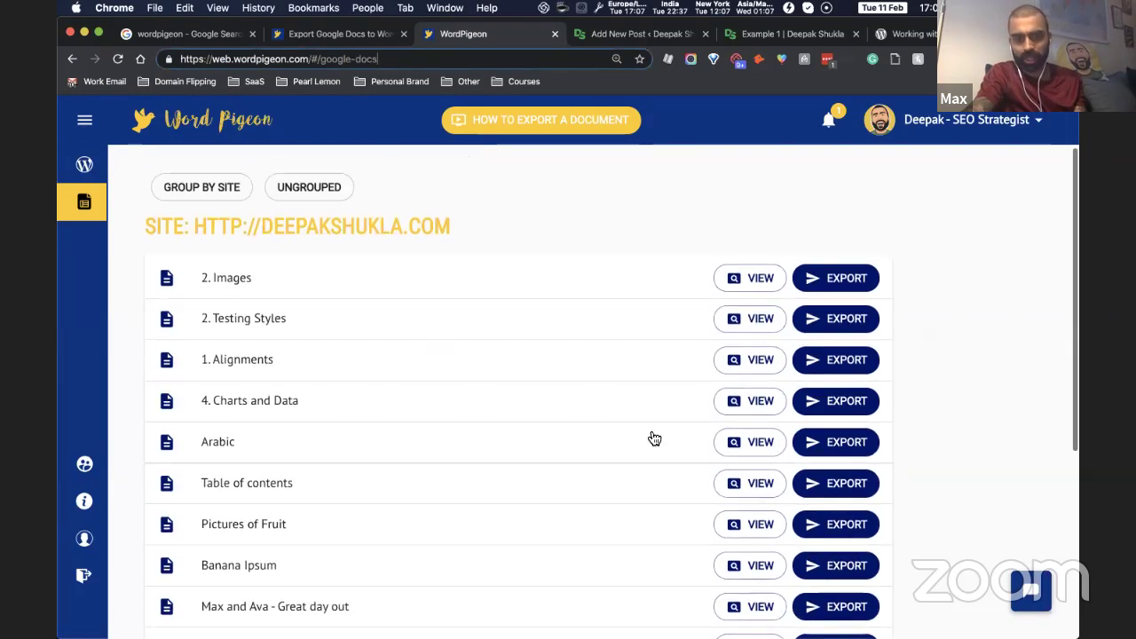
left_click(845, 368)
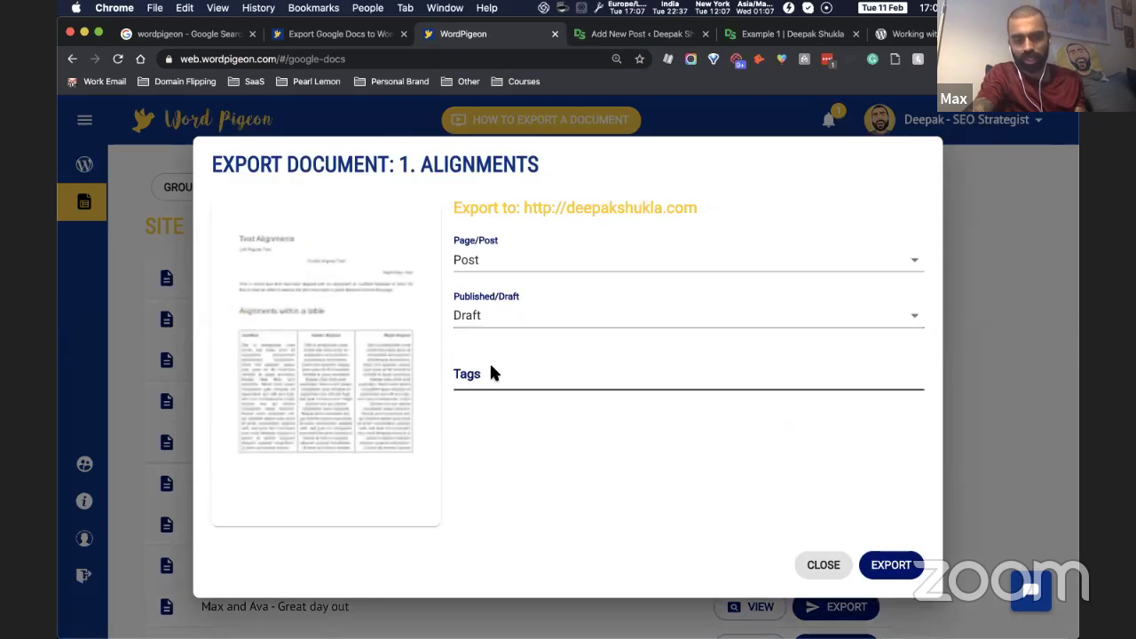
left_click(494, 313)
left_click(498, 343)
Step: Add the tags fdsjlfdjskl, jlkdfjkldfj and jkj to the 1. Alignments export
left_click(517, 382)
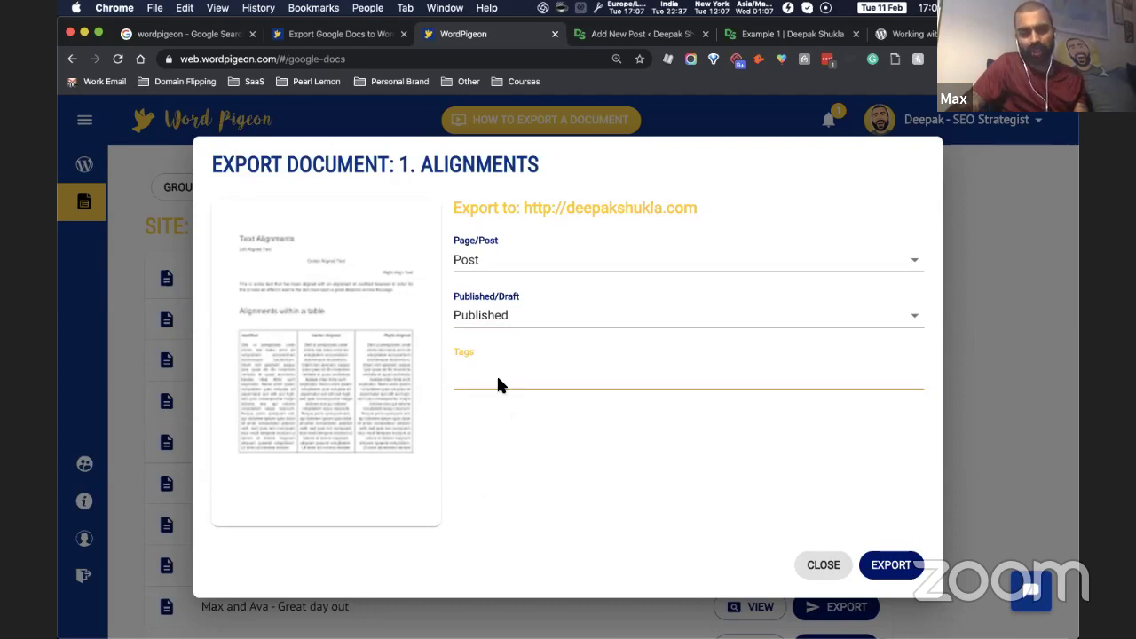
type("fdsjlfdjskl")
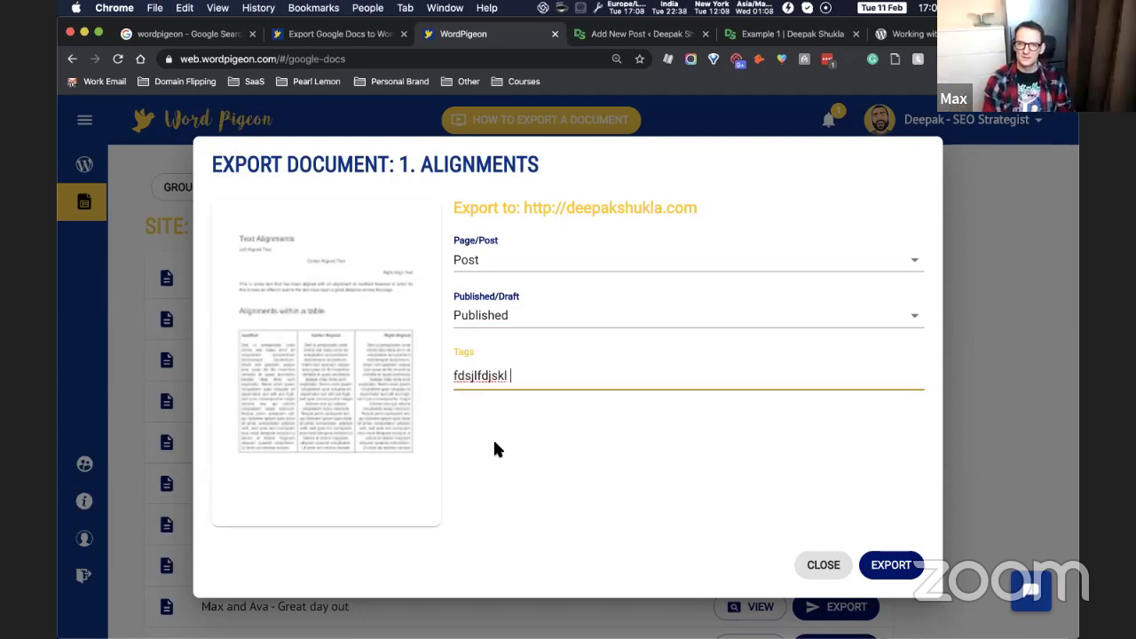
key("Return")
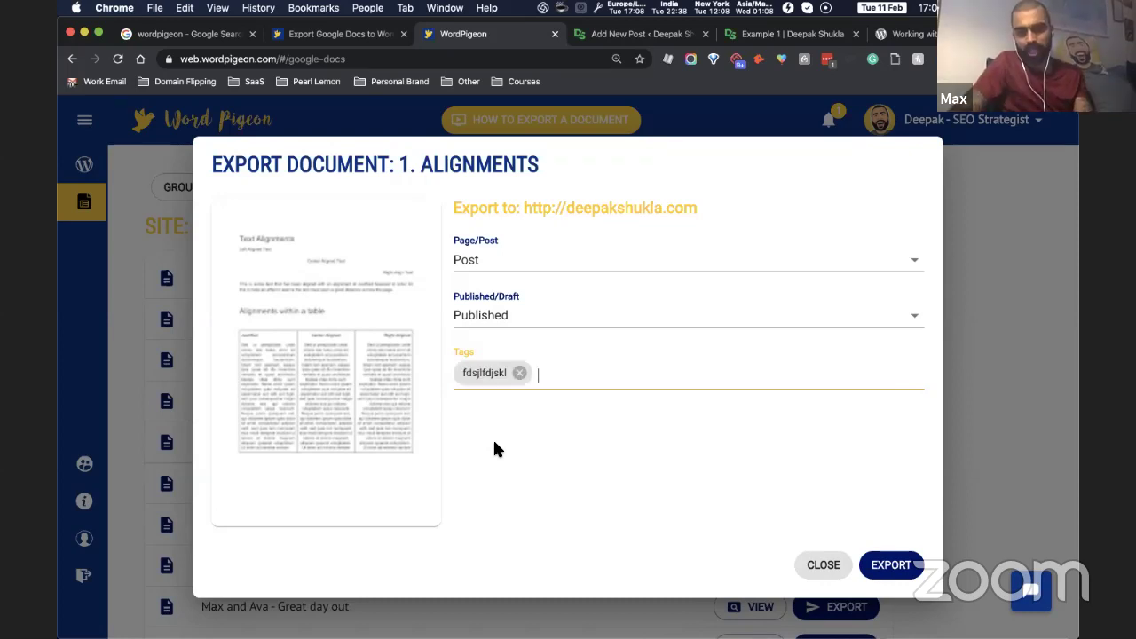
type("jlkdfjkldfj")
key("Return")
type("jkj")
key("Return")
Step: Export 1. Alignments, authorising WordPigeon with the SEO Strategist Google account to see and download all Google Drive files
left_click(891, 565)
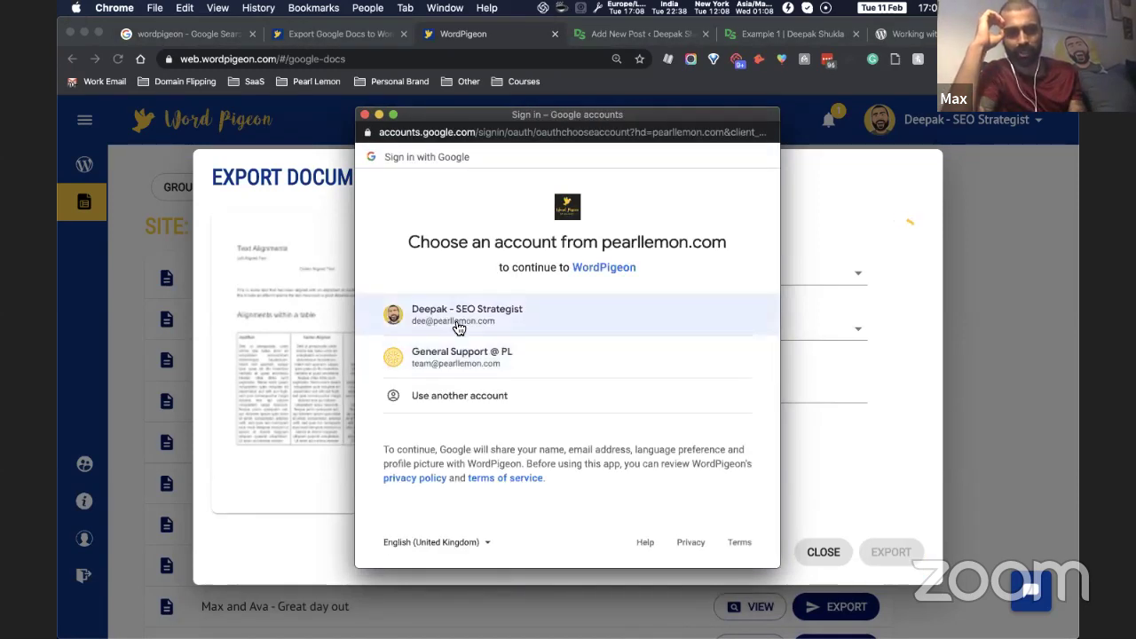
left_click(453, 314)
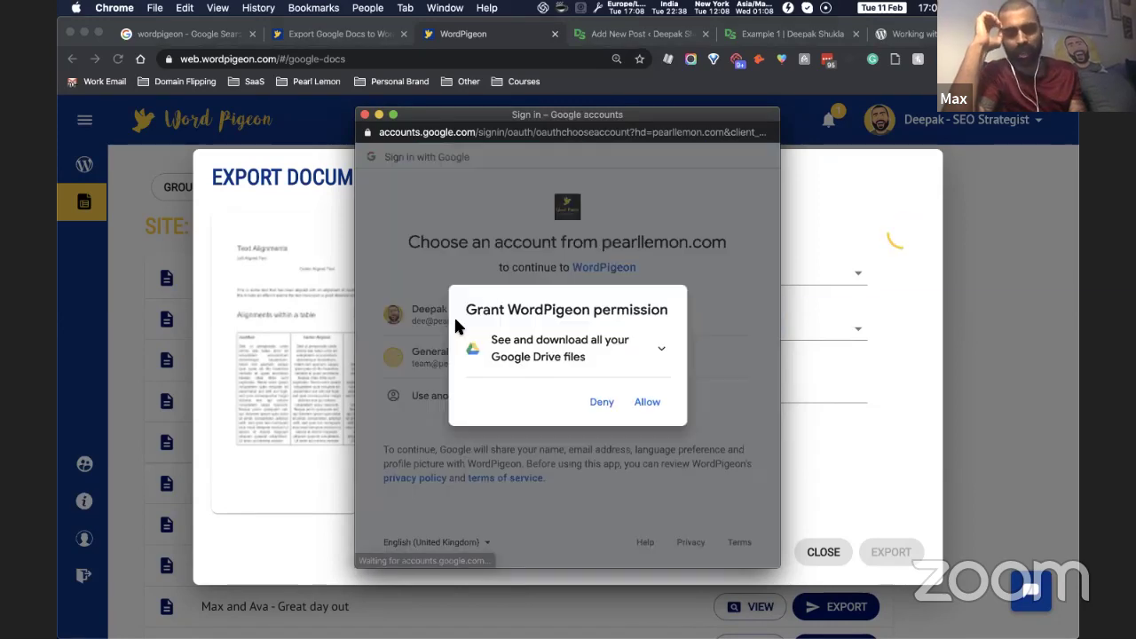
left_click(643, 402)
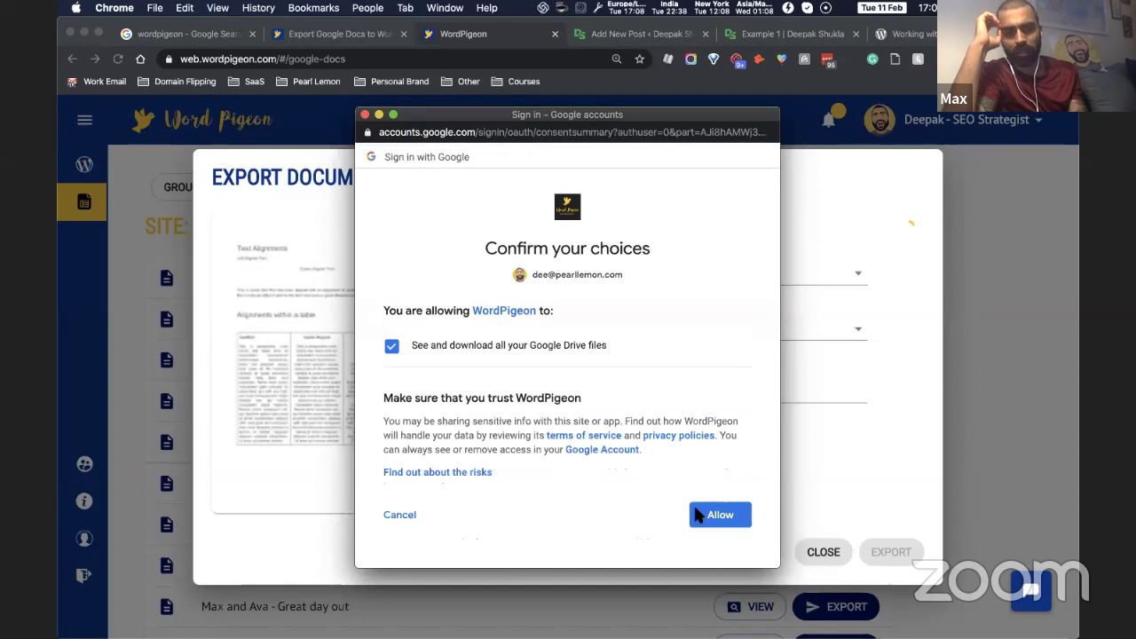
left_click(697, 515)
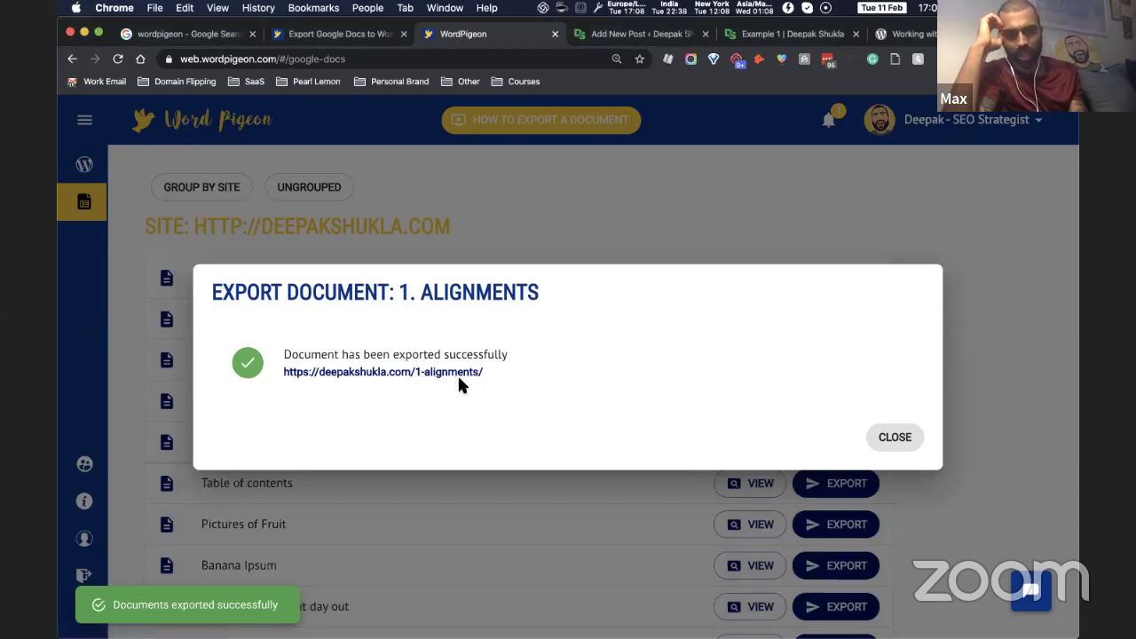
Step: Open the exported 1. Alignments post, highlight its text alignment samples, and examine the content down to the reply section
left_click(451, 380)
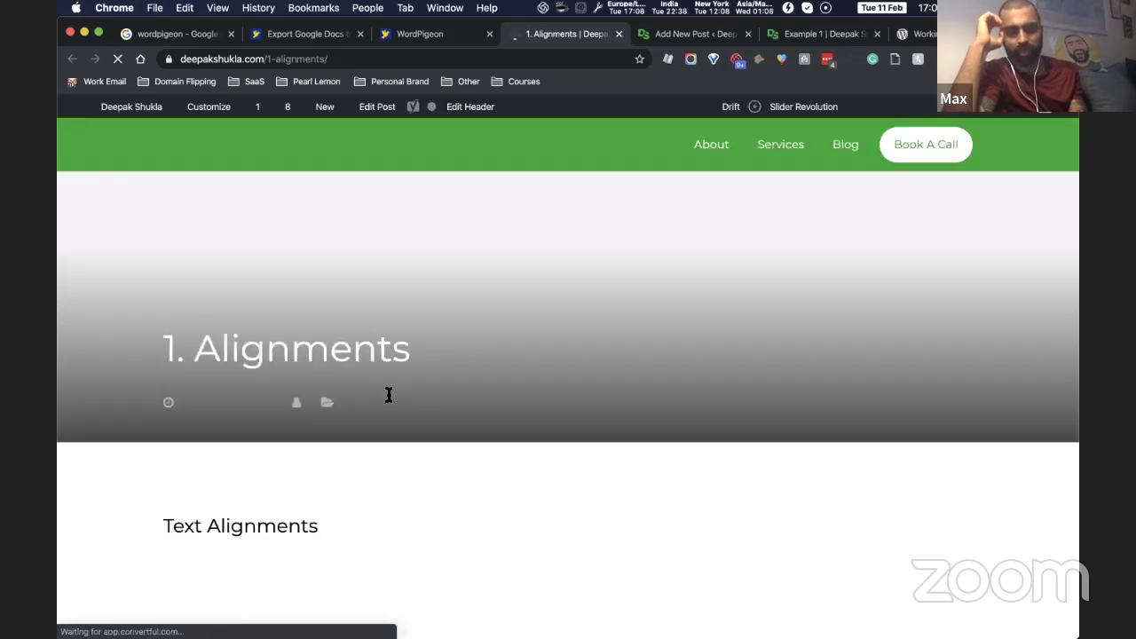
scroll(388, 395, "down", 3)
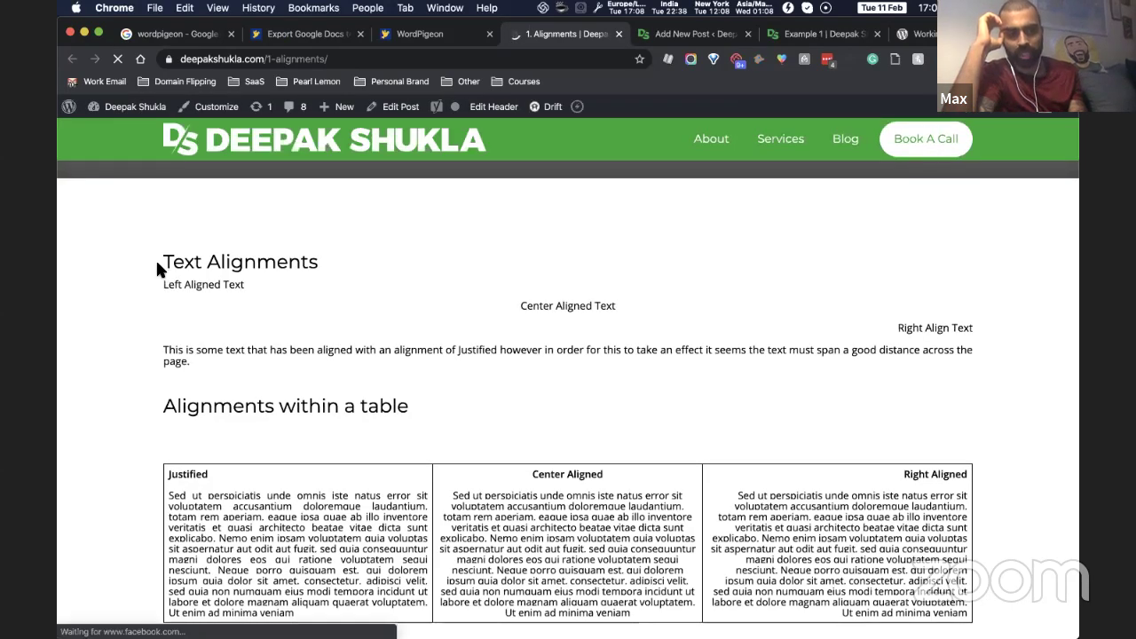
left_click_drag(158, 264, 848, 409)
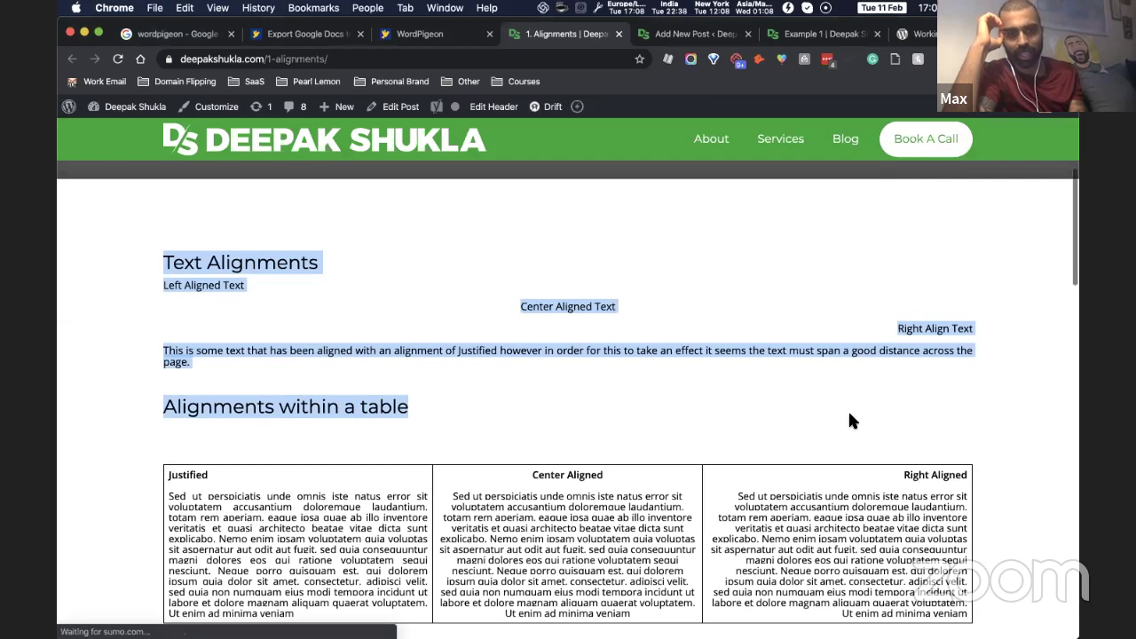
scroll(848, 409, "down", 3)
scroll(850, 415, "down", 5)
scroll(848, 409, "down", 2)
scroll(848, 417, "up", 1)
scroll(423, 414, "down", 4)
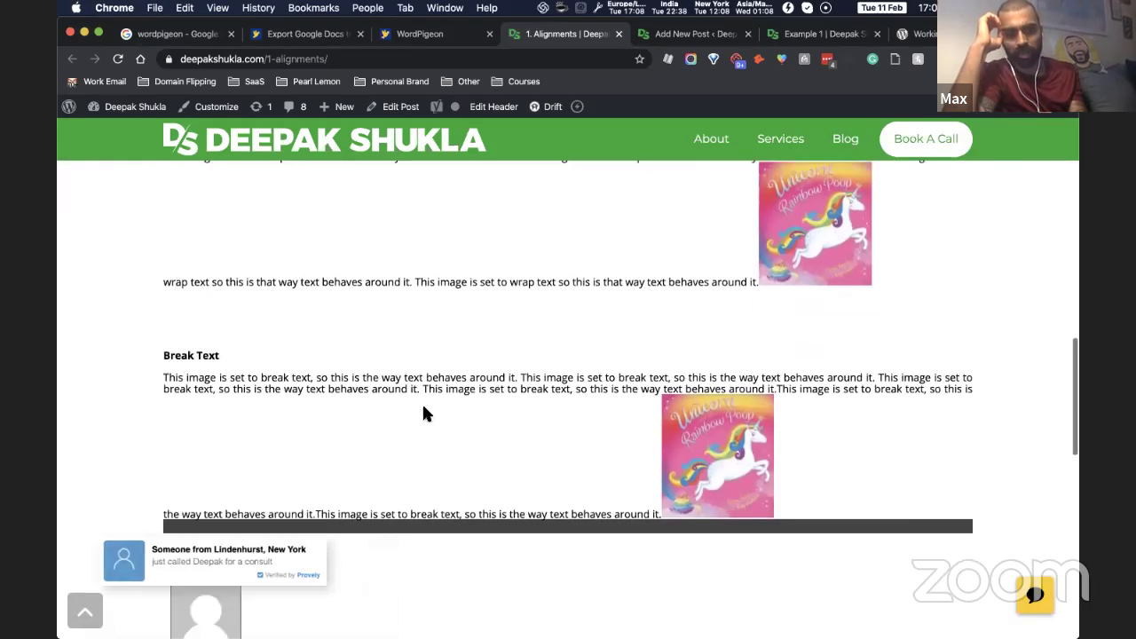
scroll(160, 372, "down", 1)
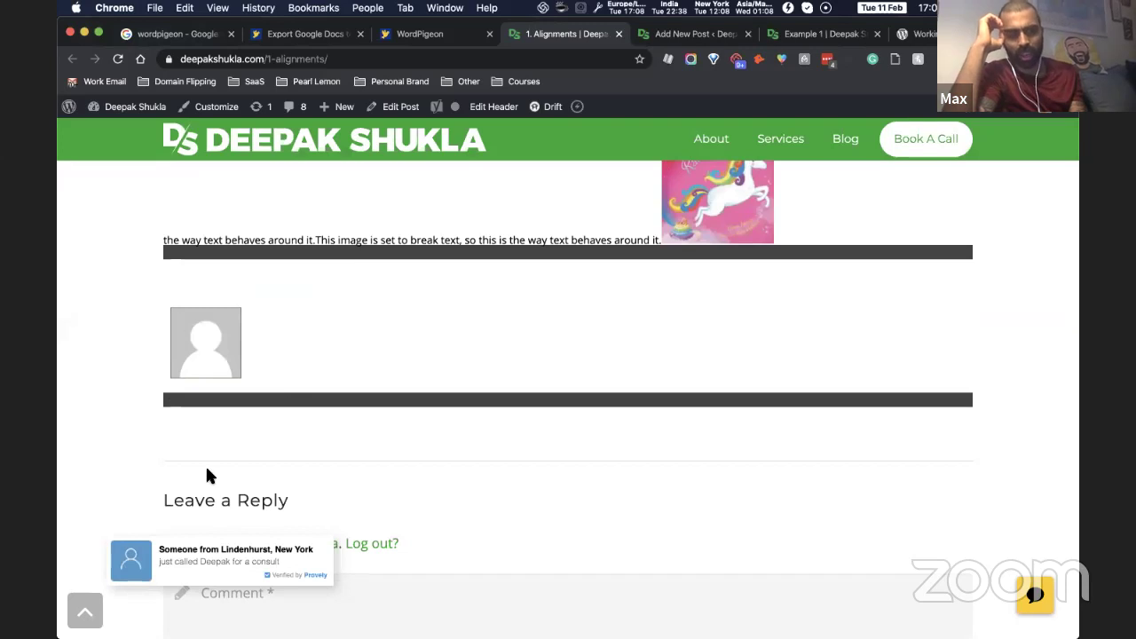
Step: Review the Break Text and Wrap Text images in the post and return to its Text Alignments section
scroll(190, 347, "up", 3)
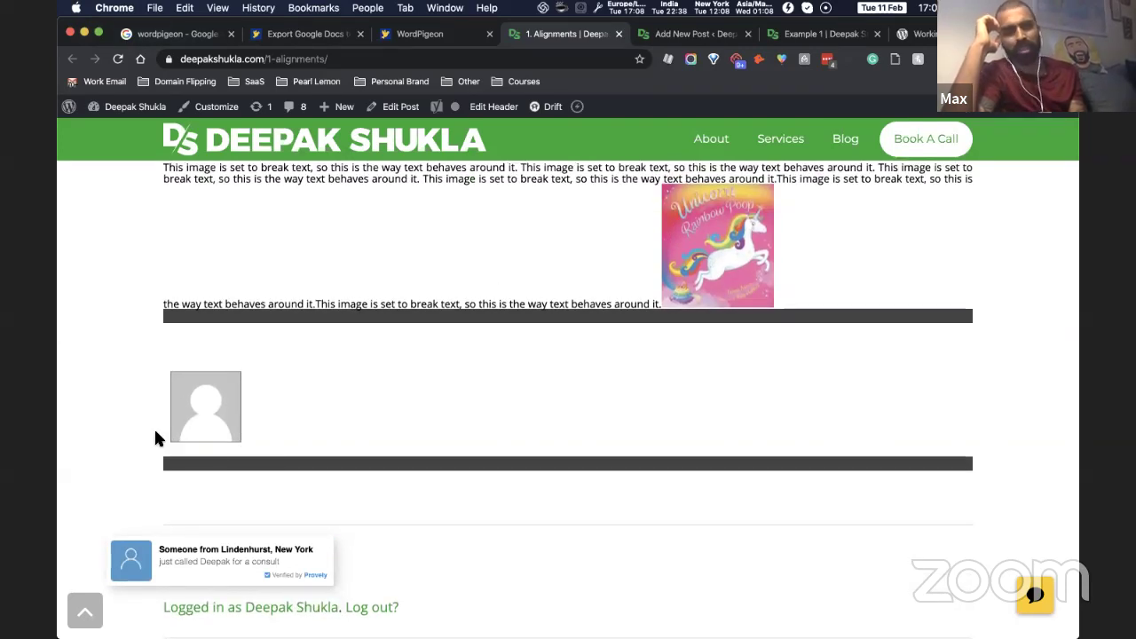
scroll(229, 436, "up", 5)
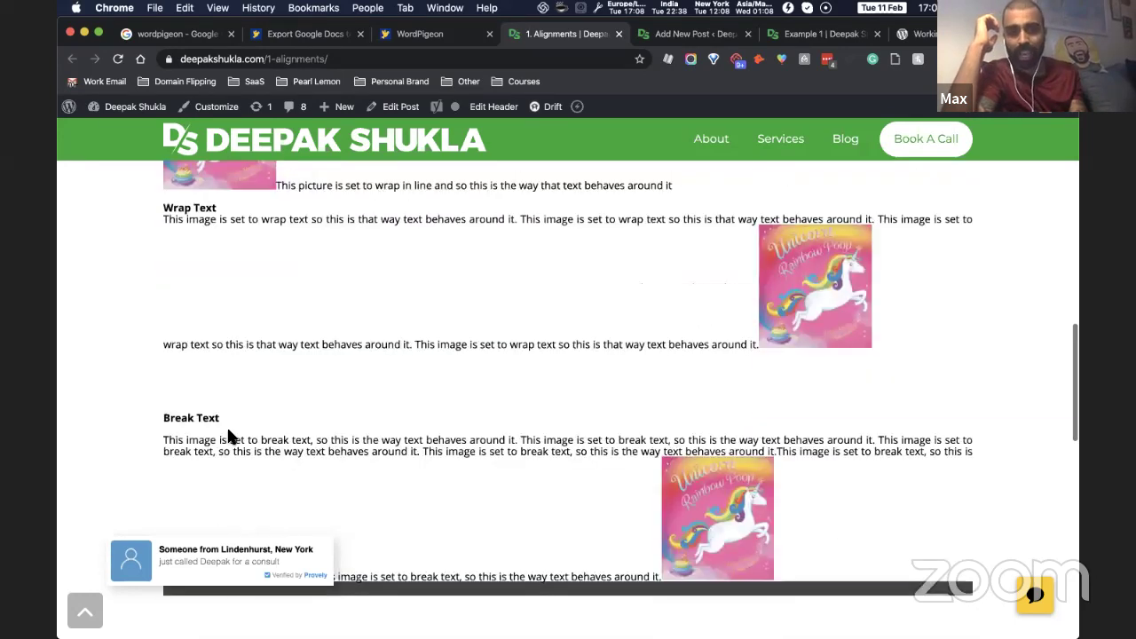
scroll(434, 398, "up", 10)
key("super+a")
scroll(434, 396, "down", 1)
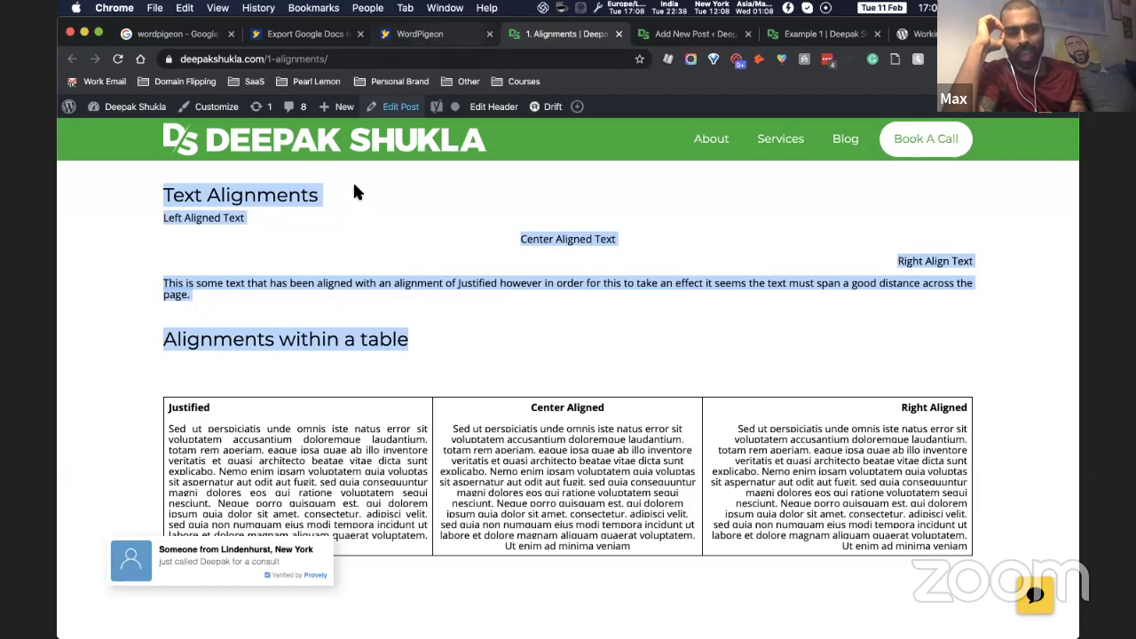
Step: Switch back to WordPigeon, close the 1. Alignments export result, and open the 2. Images document for viewing
left_click(420, 35)
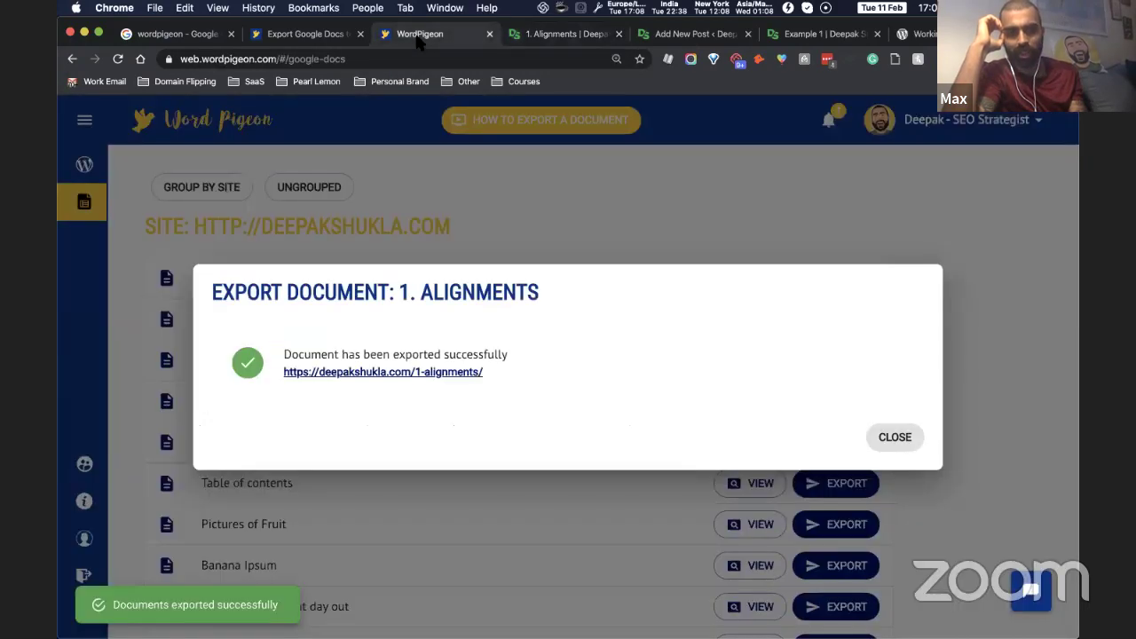
left_click(893, 437)
left_click(725, 277)
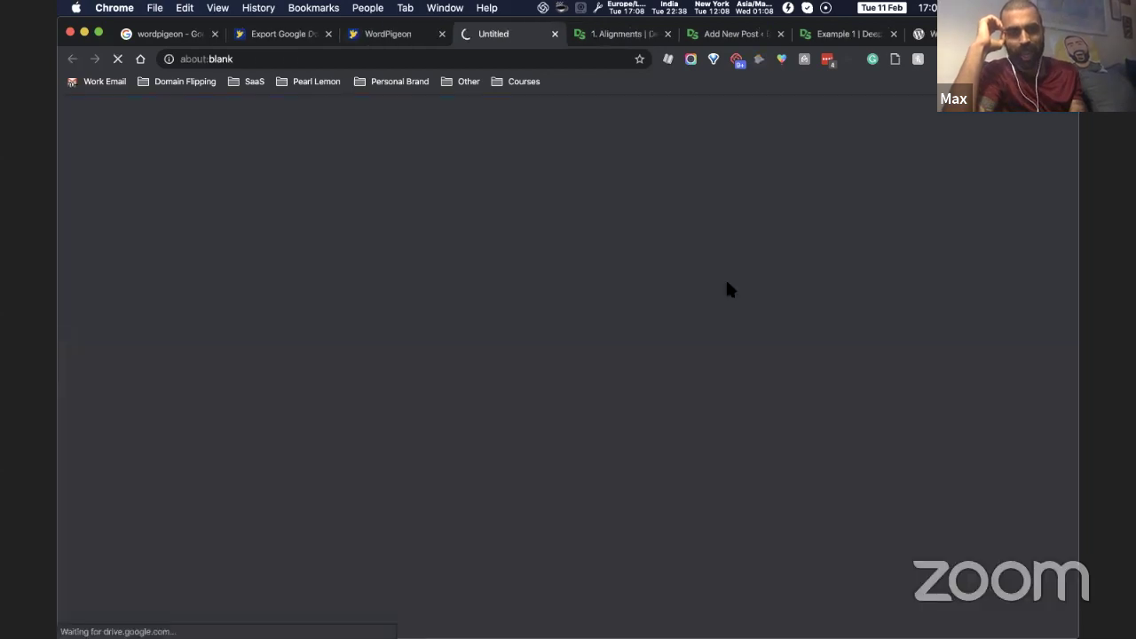
Step: Return to WordPigeon's Google Documents list, close the chat pop-up, and look through the documents available for export
left_click(390, 35)
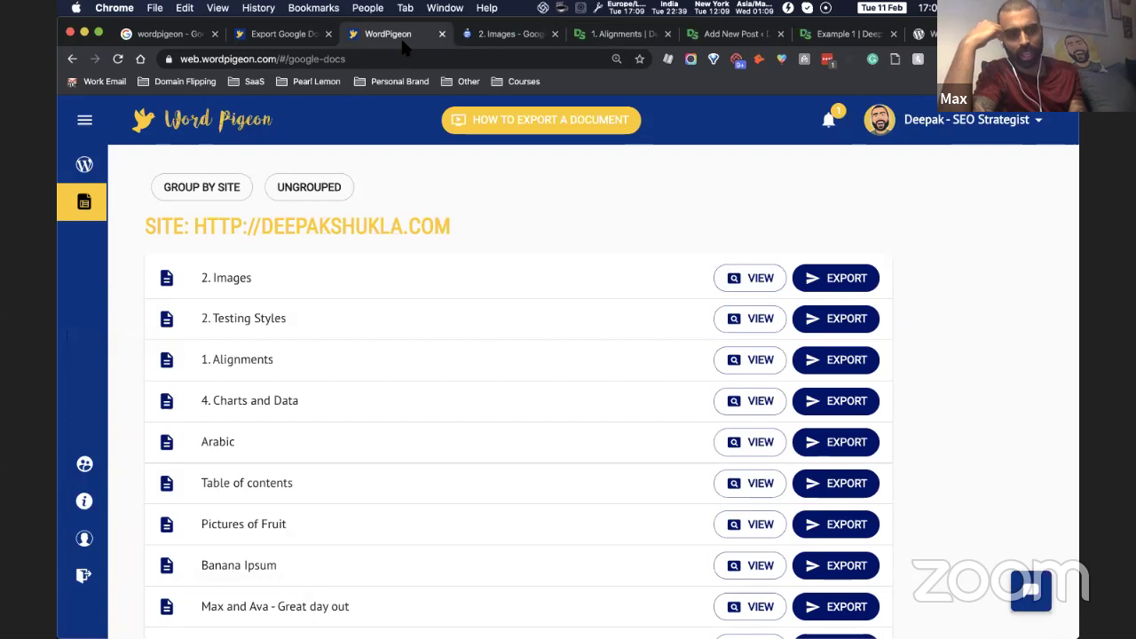
scroll(349, 408, "down", 2)
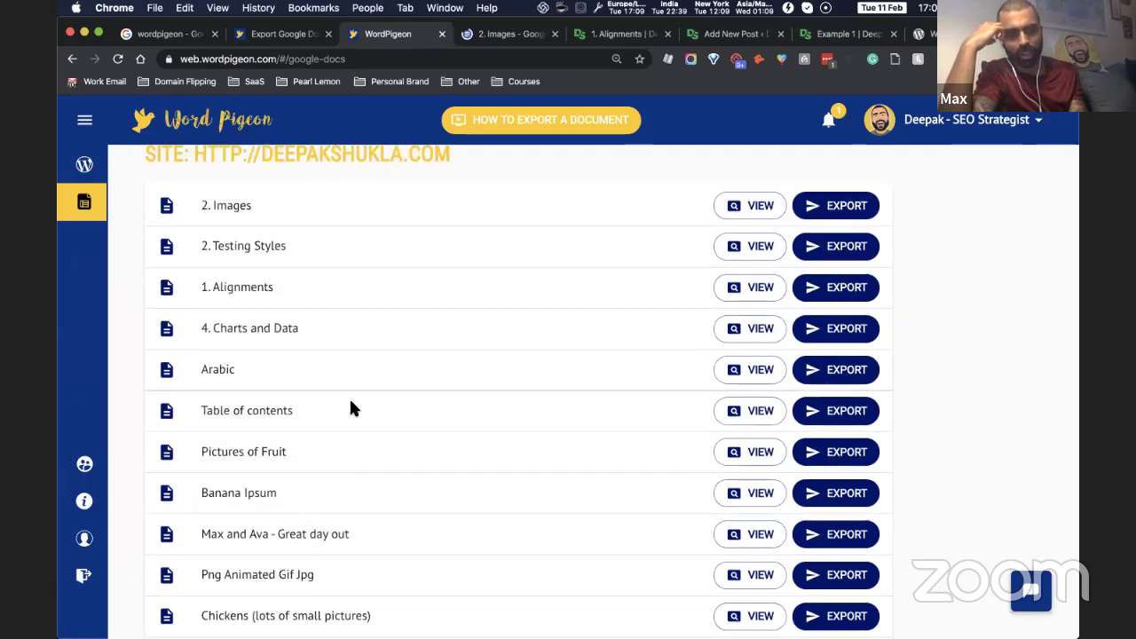
scroll(350, 407, "down", 3)
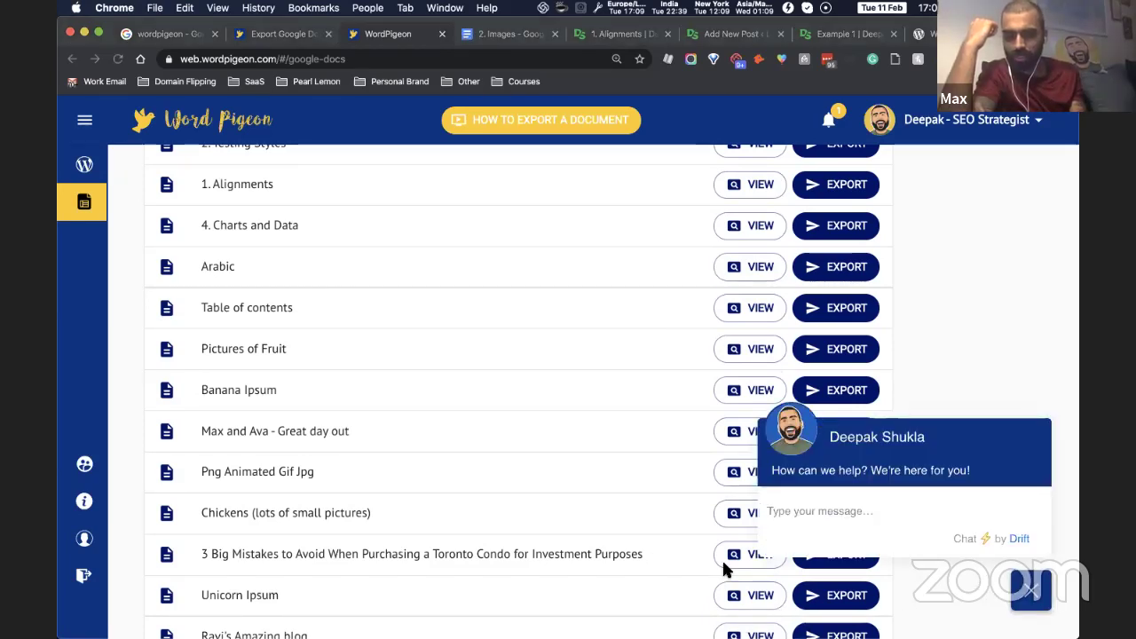
left_click(1033, 590)
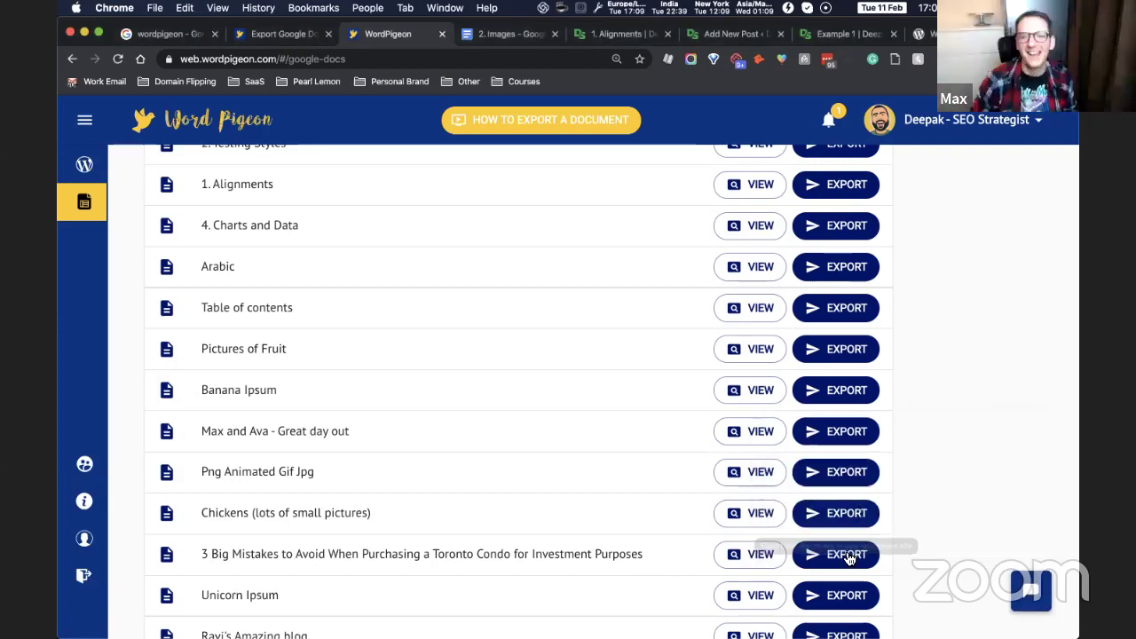
scroll(509, 407, "down", 3)
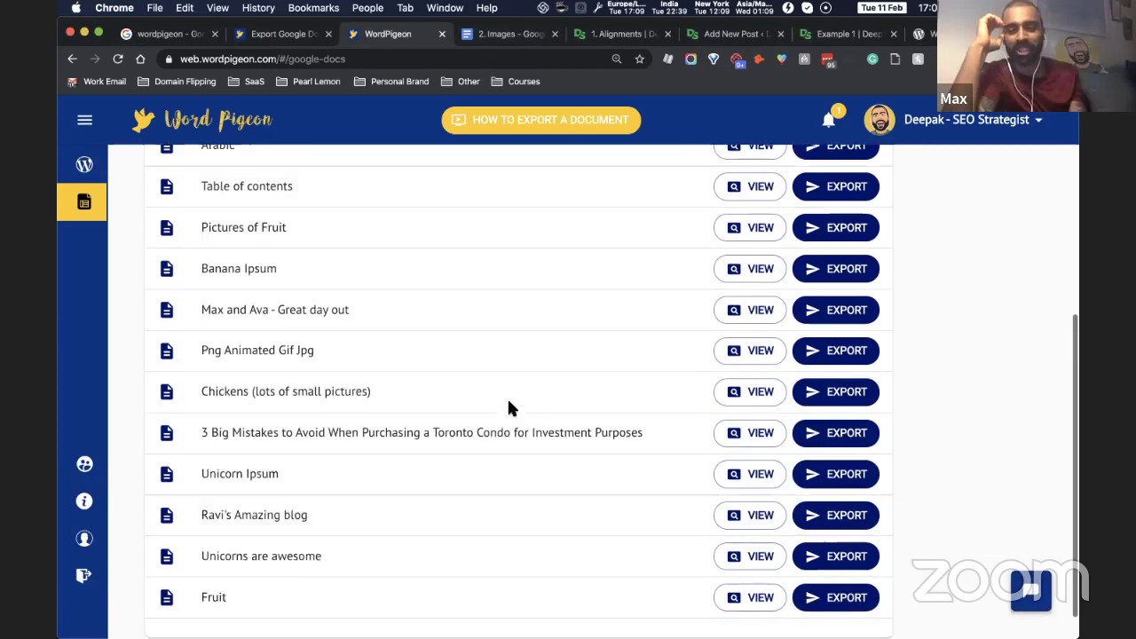
scroll(509, 408, "up", 10)
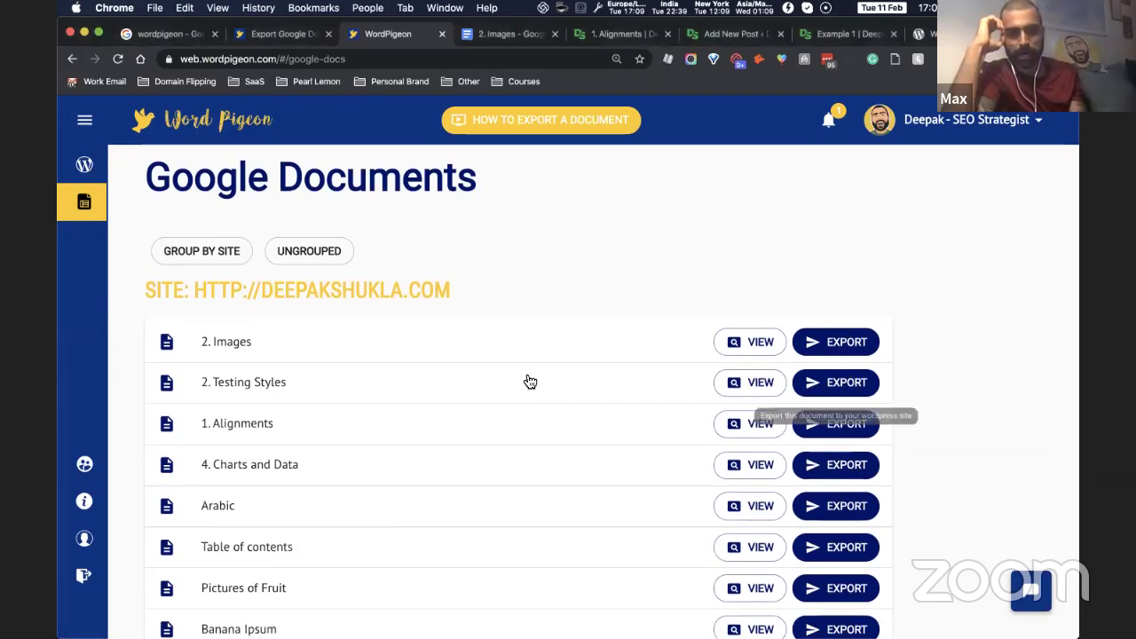
Step: Export the 2. Testing Styles document as a Published post with the tags ddfds, dfsf and fsdf
left_click(848, 383)
left_click(511, 365)
type("ddfds dfsf fsdf")
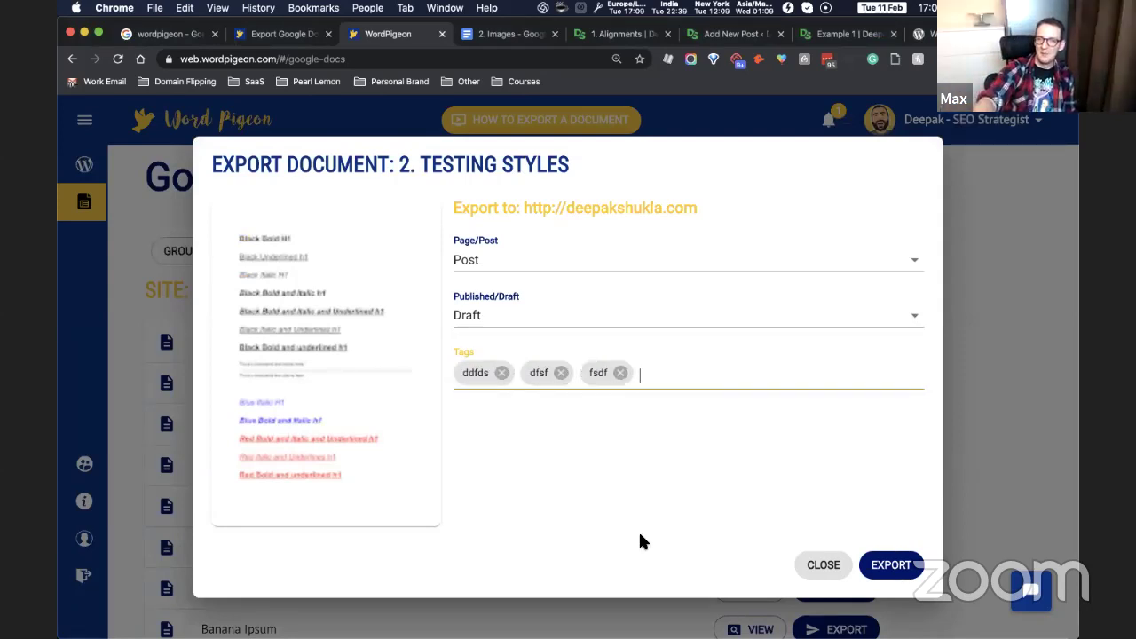
left_click(525, 321)
left_click(498, 347)
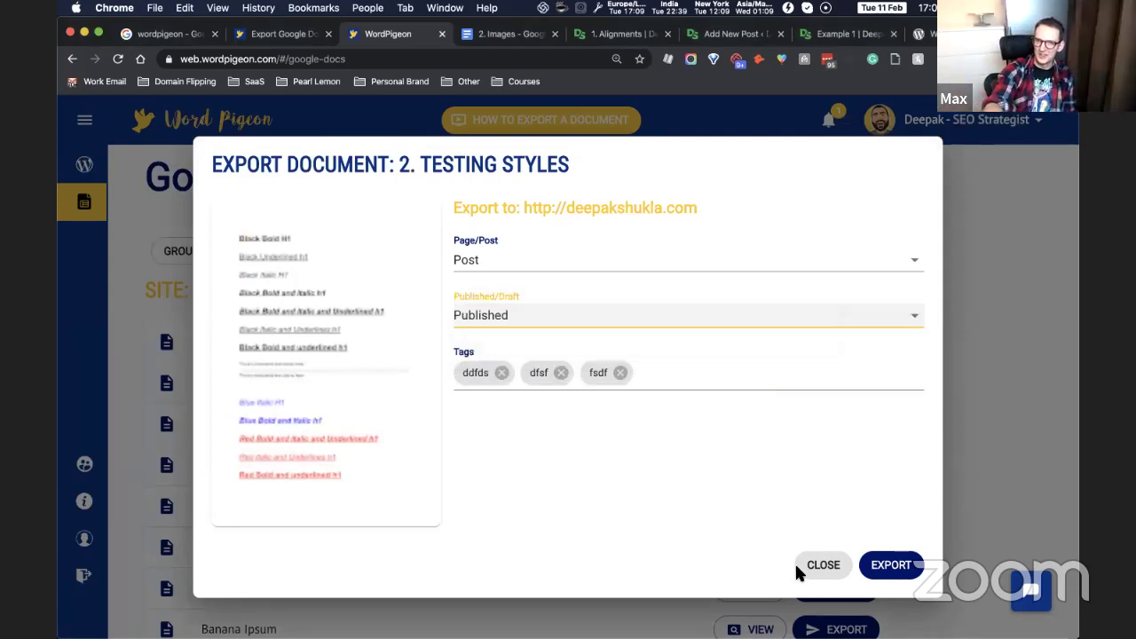
left_click(885, 570)
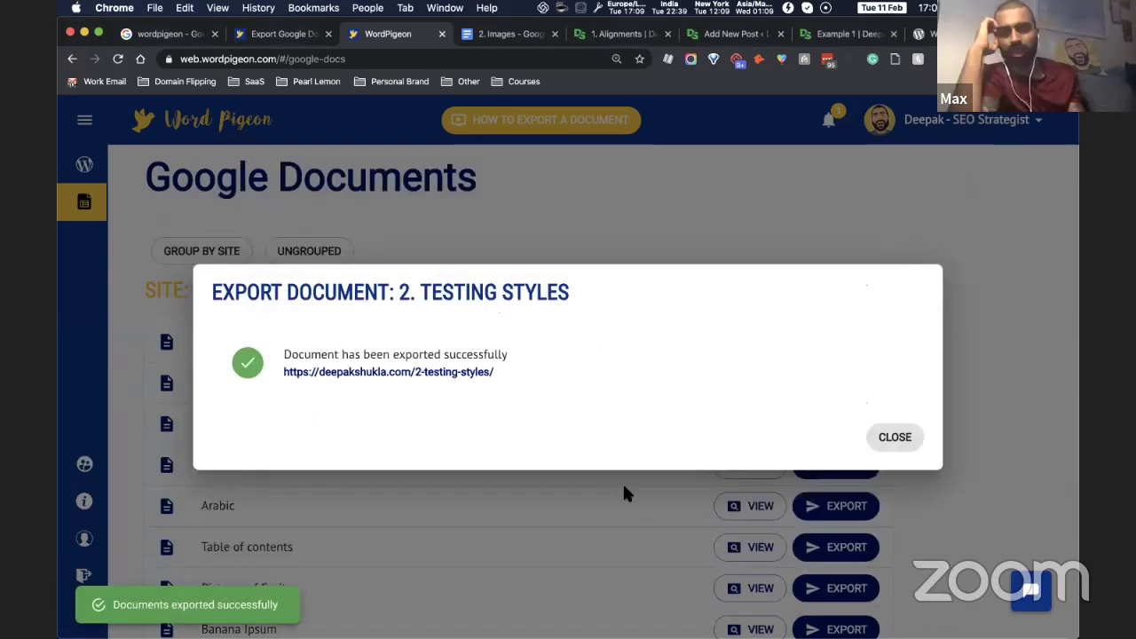
Step: Open the exported 2. Testing Styles post and check its headings, Test Colours table and 100 images
left_click(405, 373)
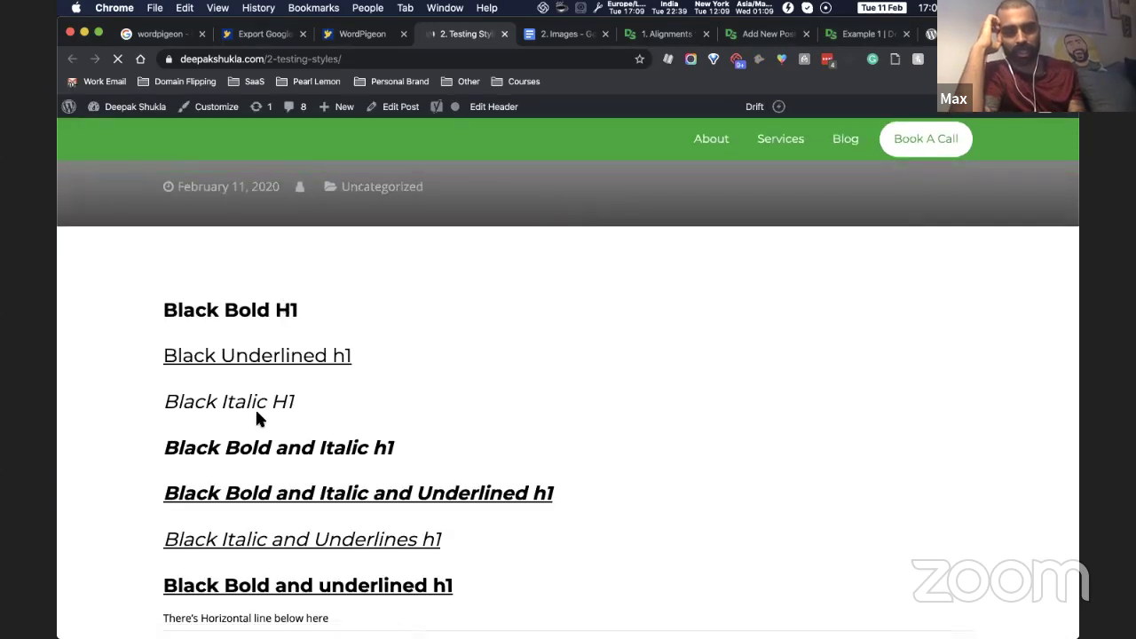
scroll(257, 417, "down", 3)
scroll(256, 414, "down", 5)
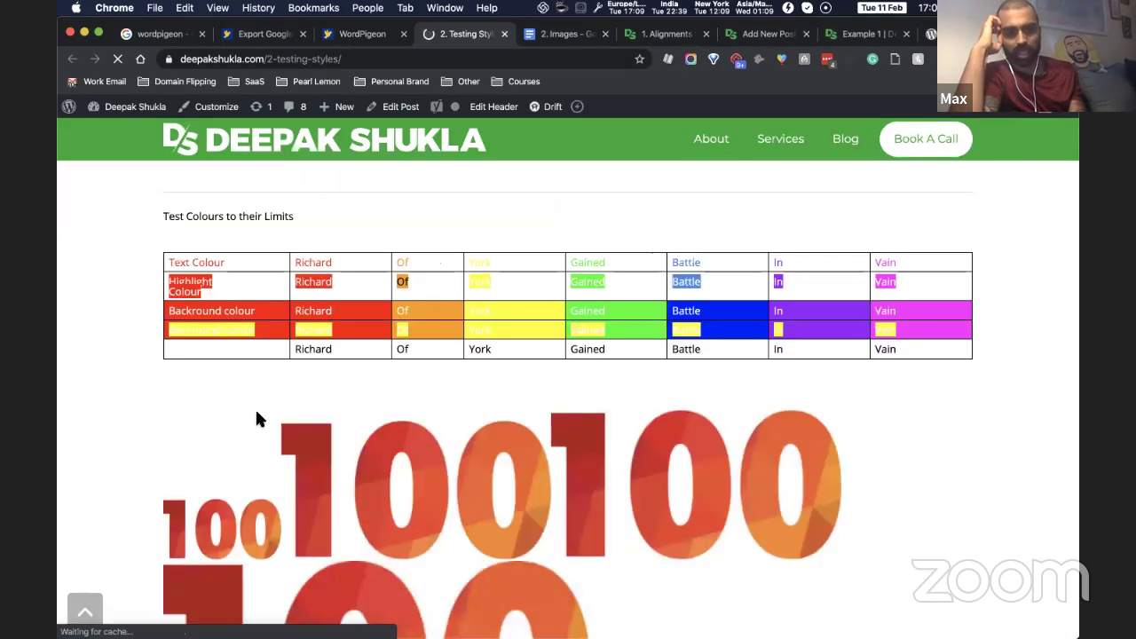
scroll(255, 417, "down", 5)
scroll(255, 414, "up", 8)
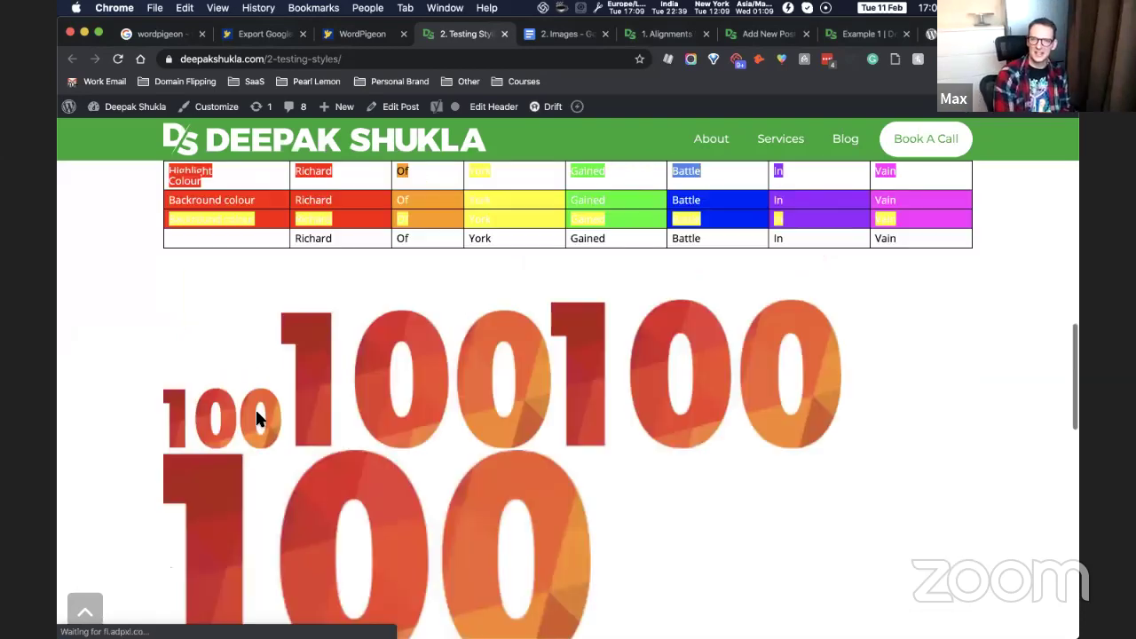
scroll(257, 414, "up", 1)
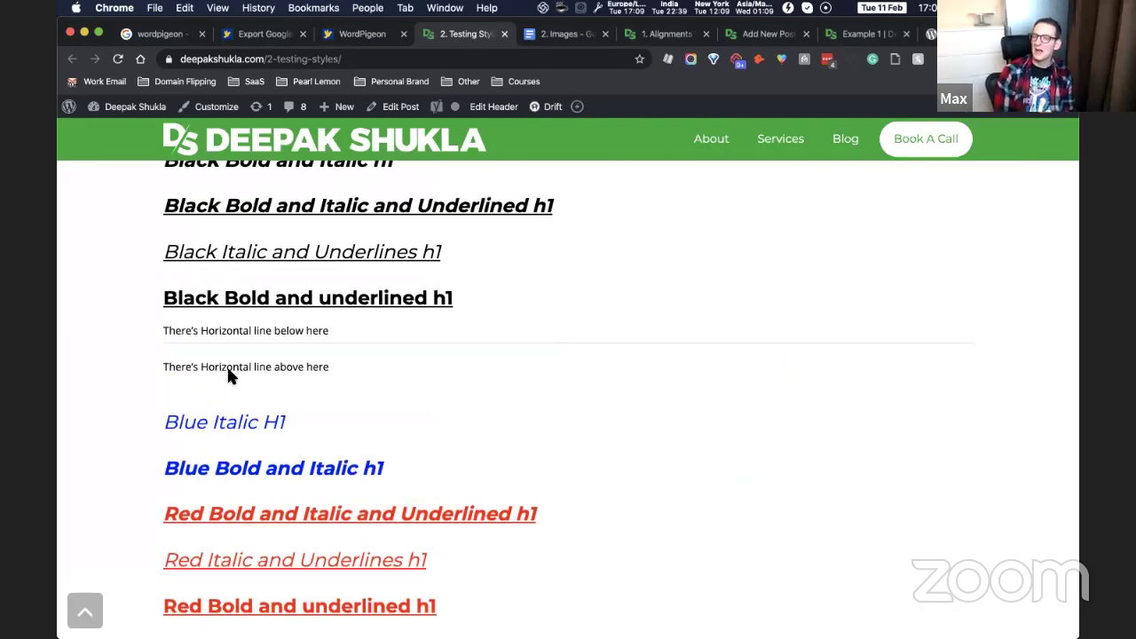
Step: Examine the black, blue and red heading styles and the horizontal line in the 2. Testing Styles post
scroll(219, 308, "up", 2)
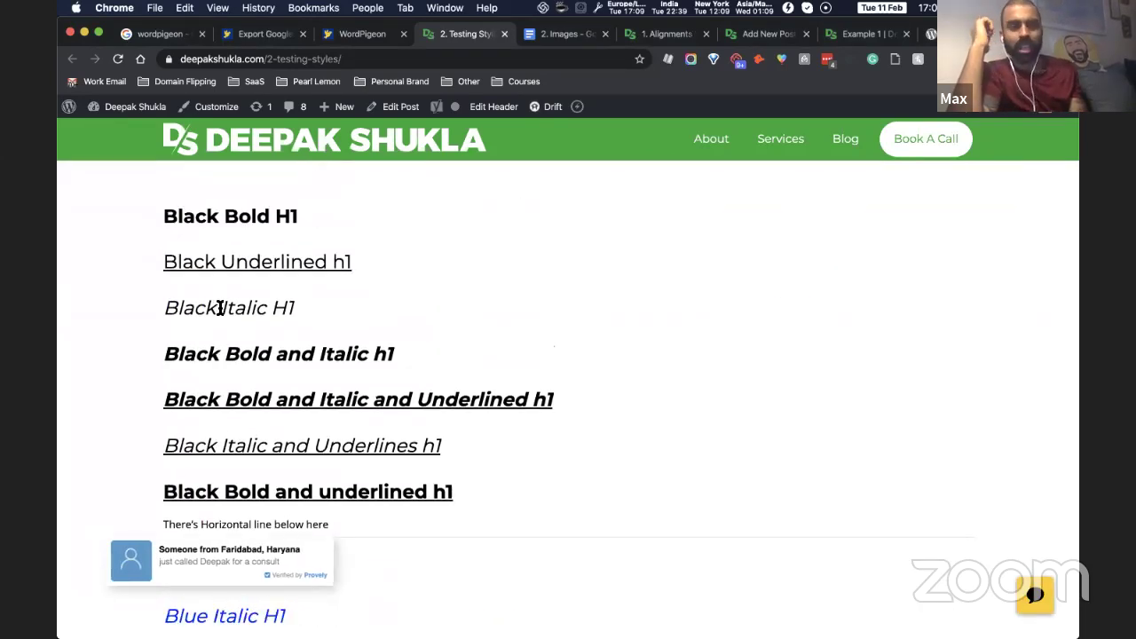
scroll(274, 252, "up", 1)
scroll(235, 364, "down", 2)
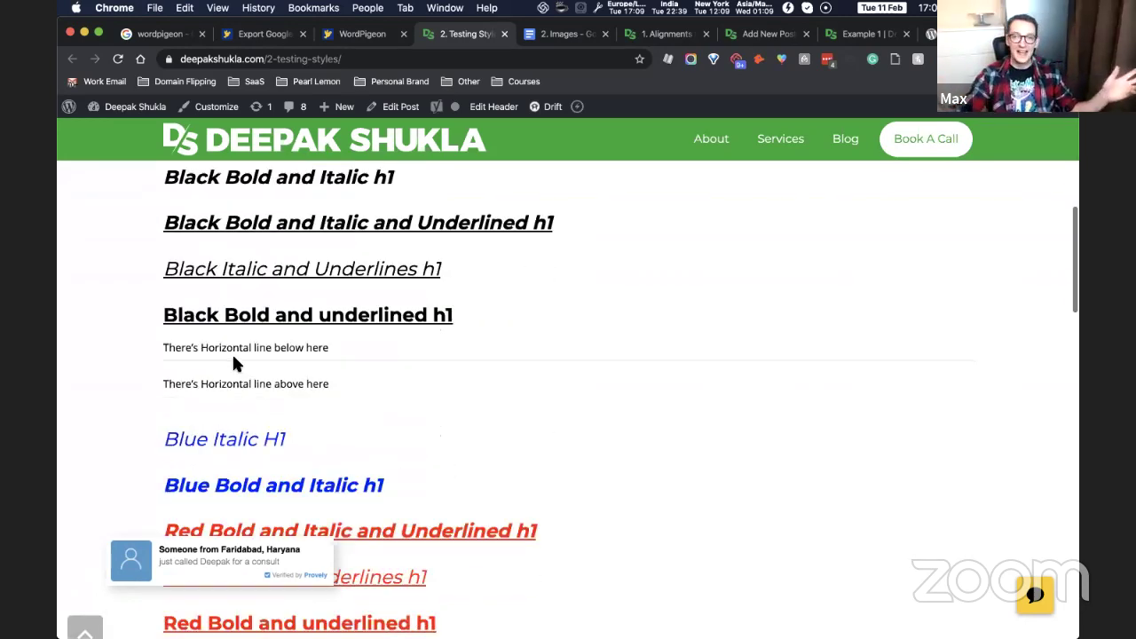
scroll(233, 358, "up", 6)
scroll(232, 358, "down", 5)
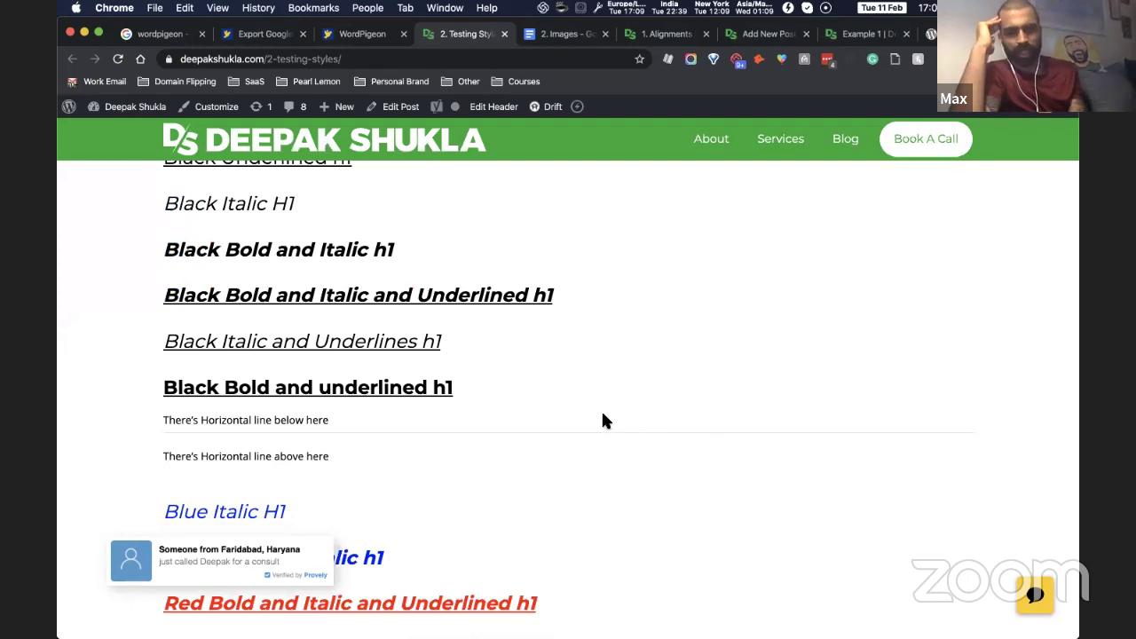
scroll(400, 449, "down", 3)
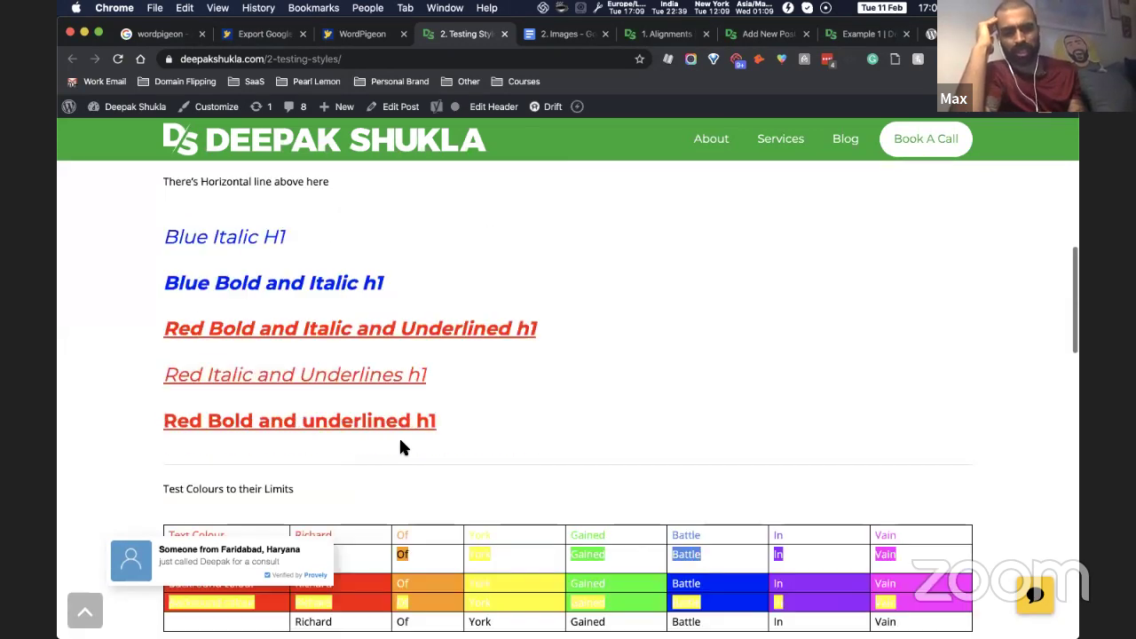
scroll(376, 266, "down", 1)
scroll(378, 266, "up", 3)
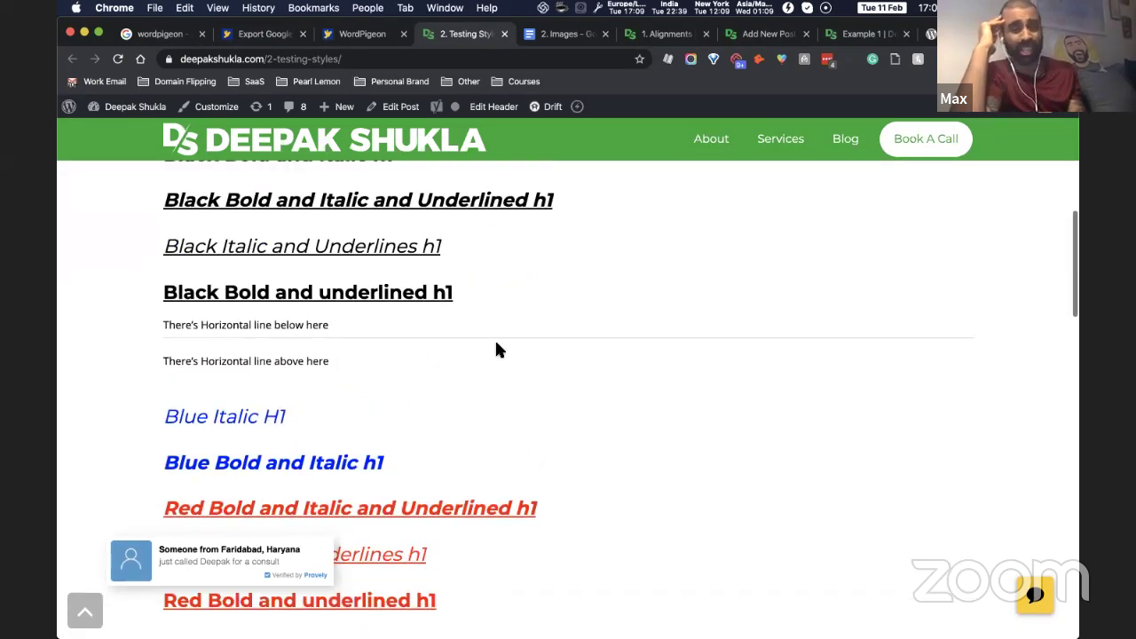
scroll(546, 347, "down", 2)
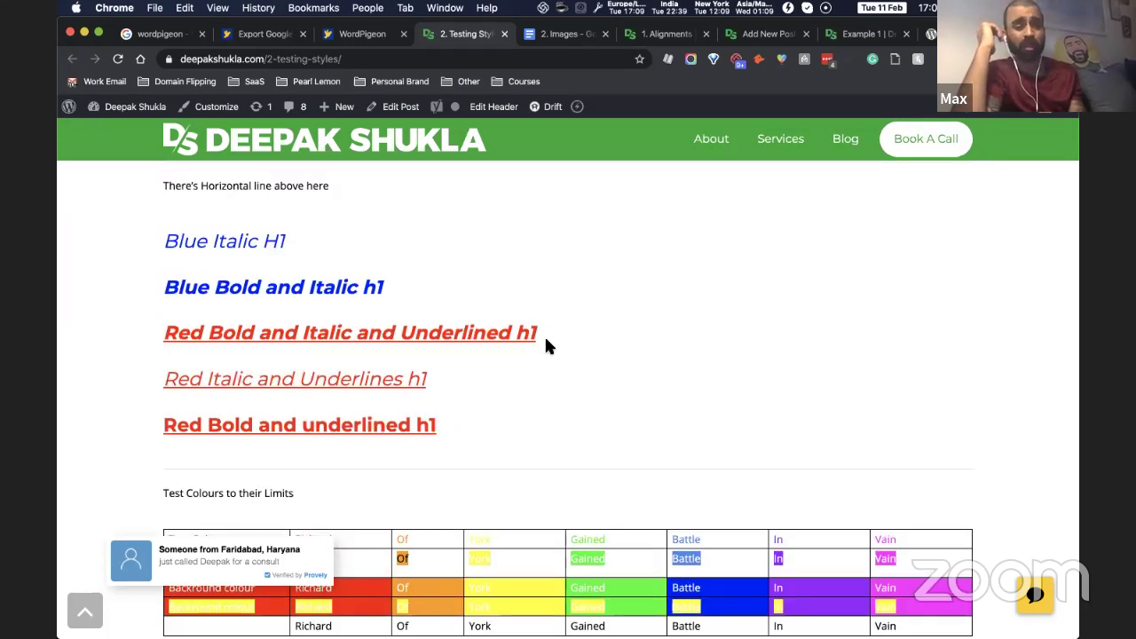
scroll(546, 346, "up", 2)
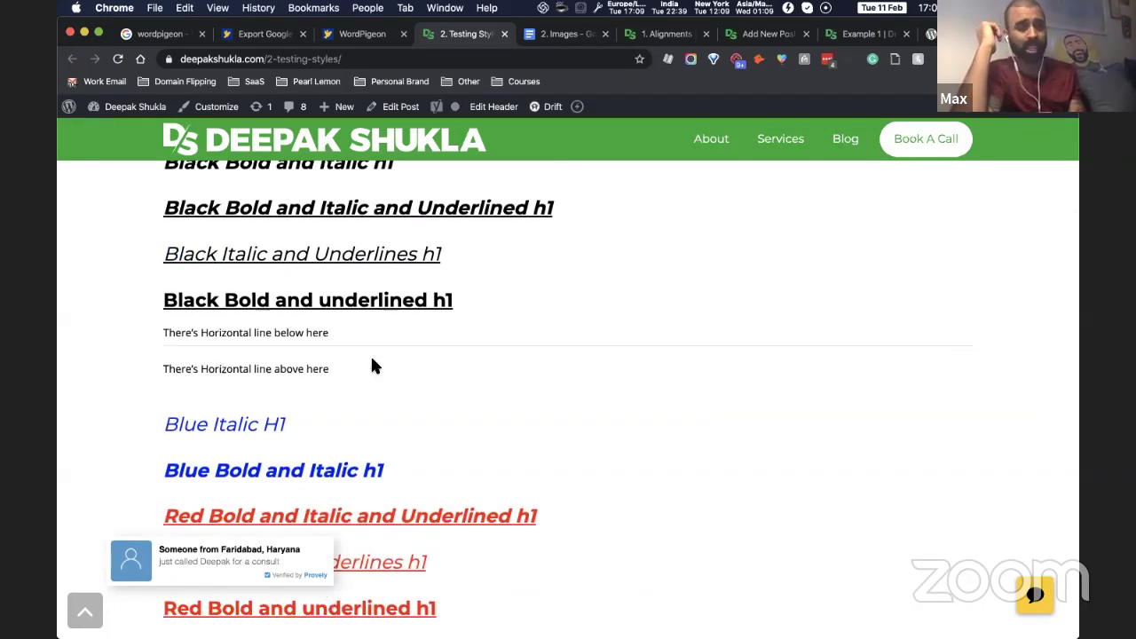